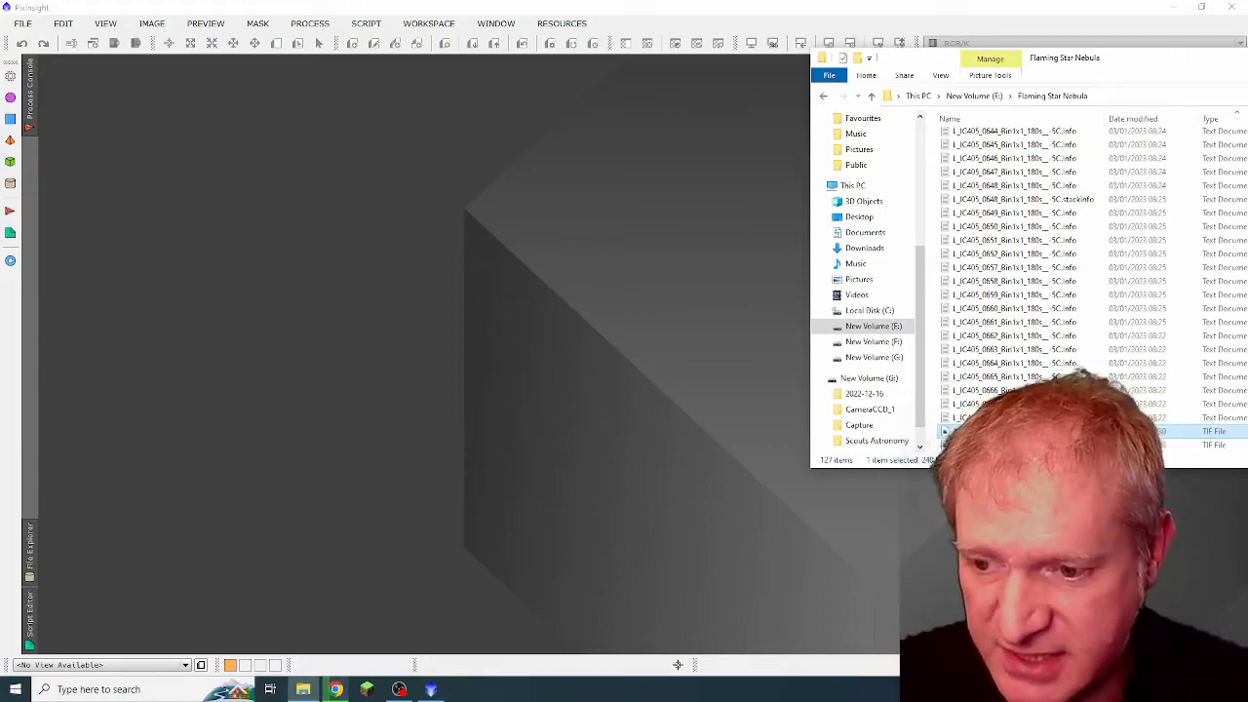
# - Open Autosave.tif from the Flaming Star Nebula folder in PixInsight and move the file browser out of the way
pyautogui.moveTo(971, 431); pyautogui.dragTo(549, 348)
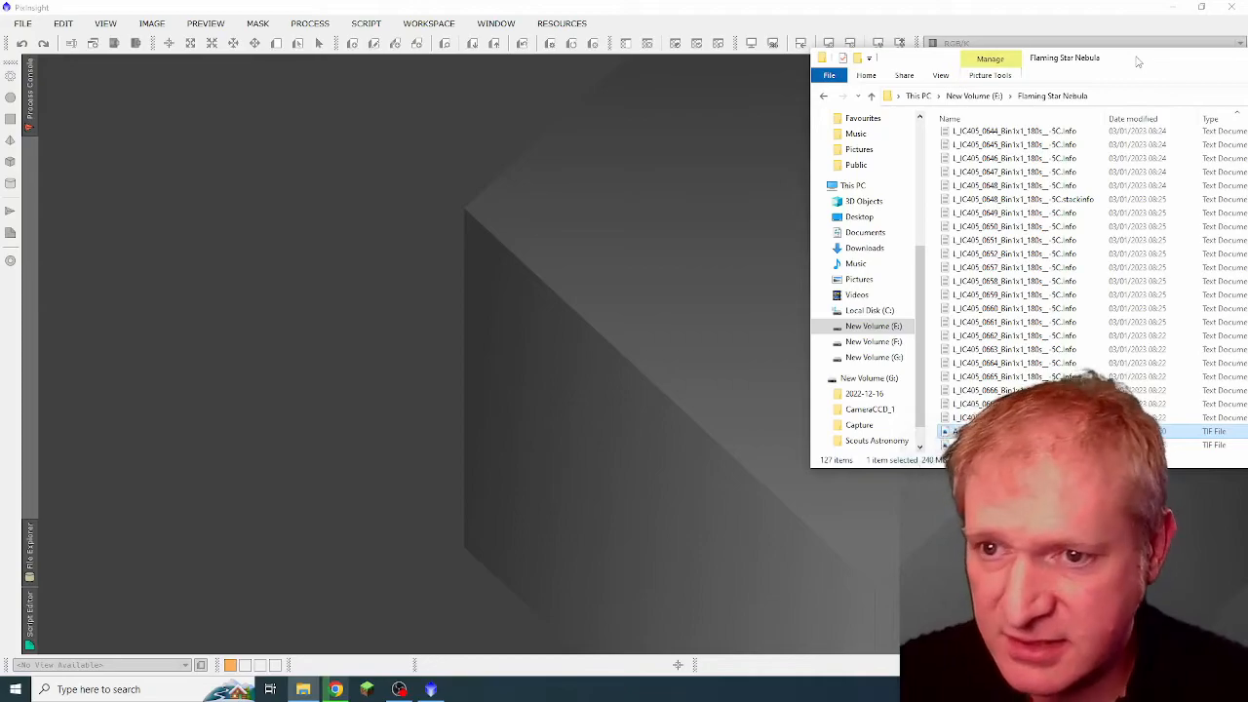
pyautogui.moveTo(1137, 61); pyautogui.dragTo(1247, 71)
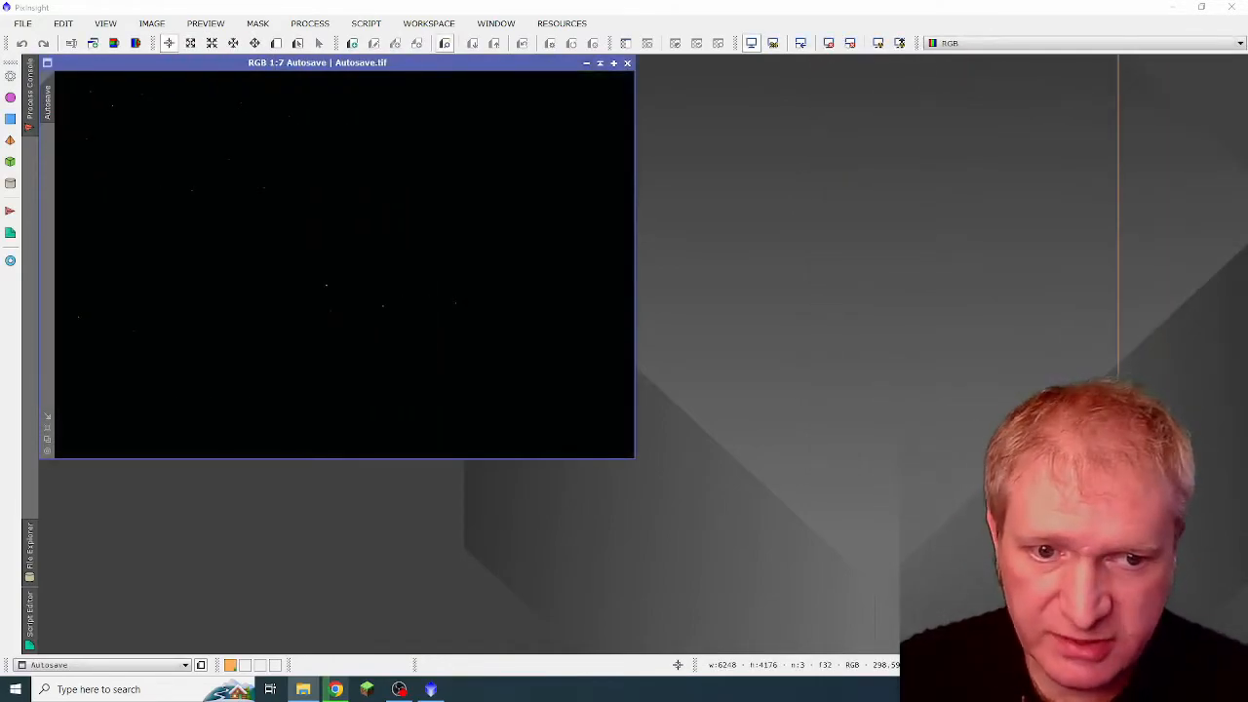
# - Open ScreenTransferFunction, reset it, and auto-stretch the display of the Autosave image
pyautogui.click(317, 27)
pyautogui.moveTo(447, 15)
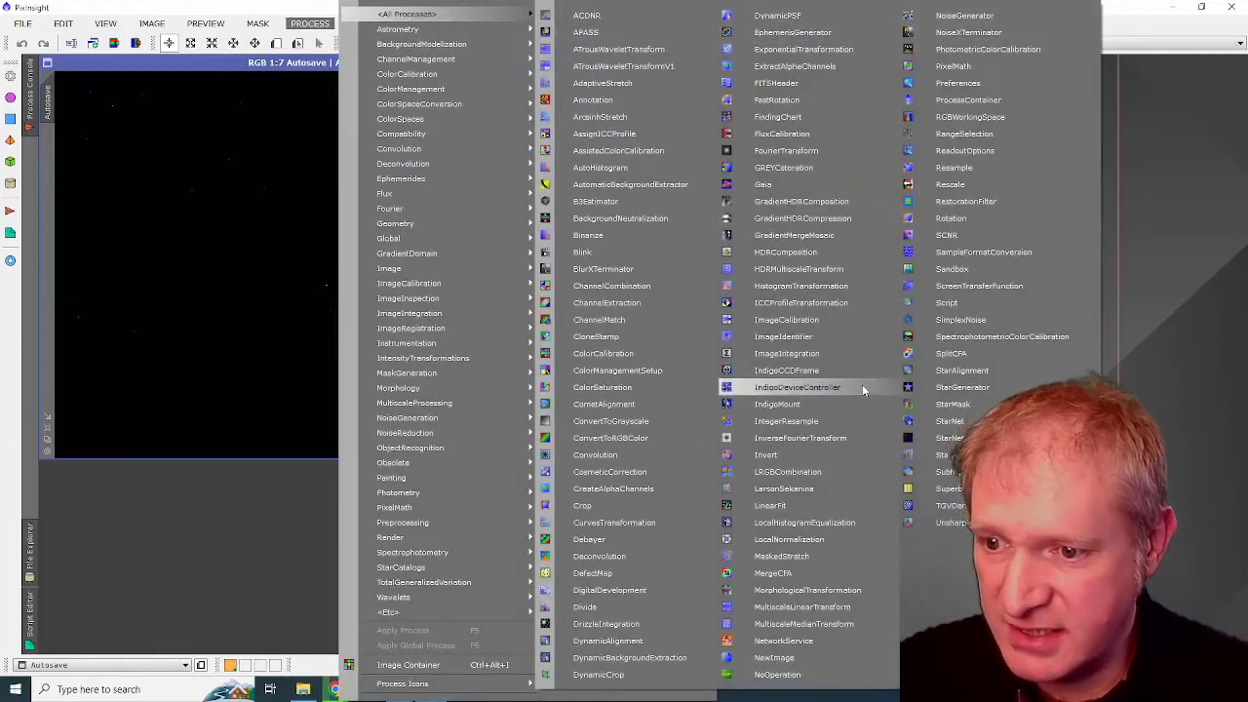
pyautogui.click(979, 286)
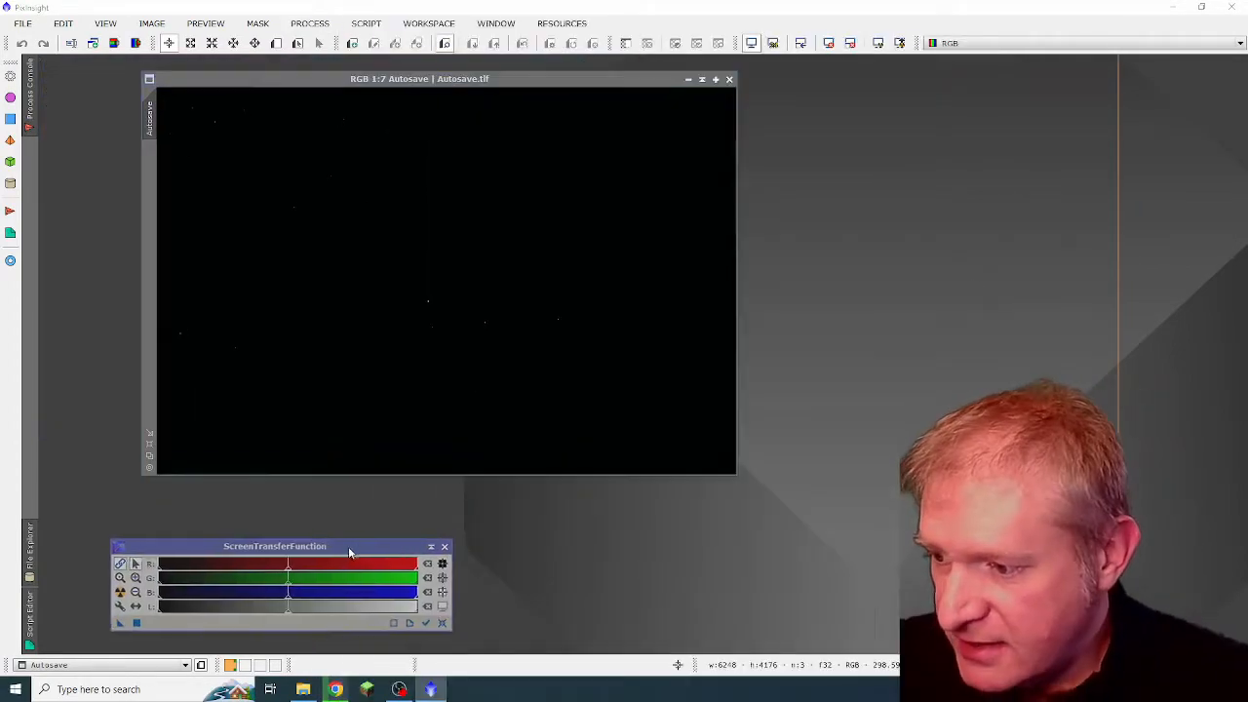
pyautogui.moveTo(353, 552); pyautogui.dragTo(361, 537)
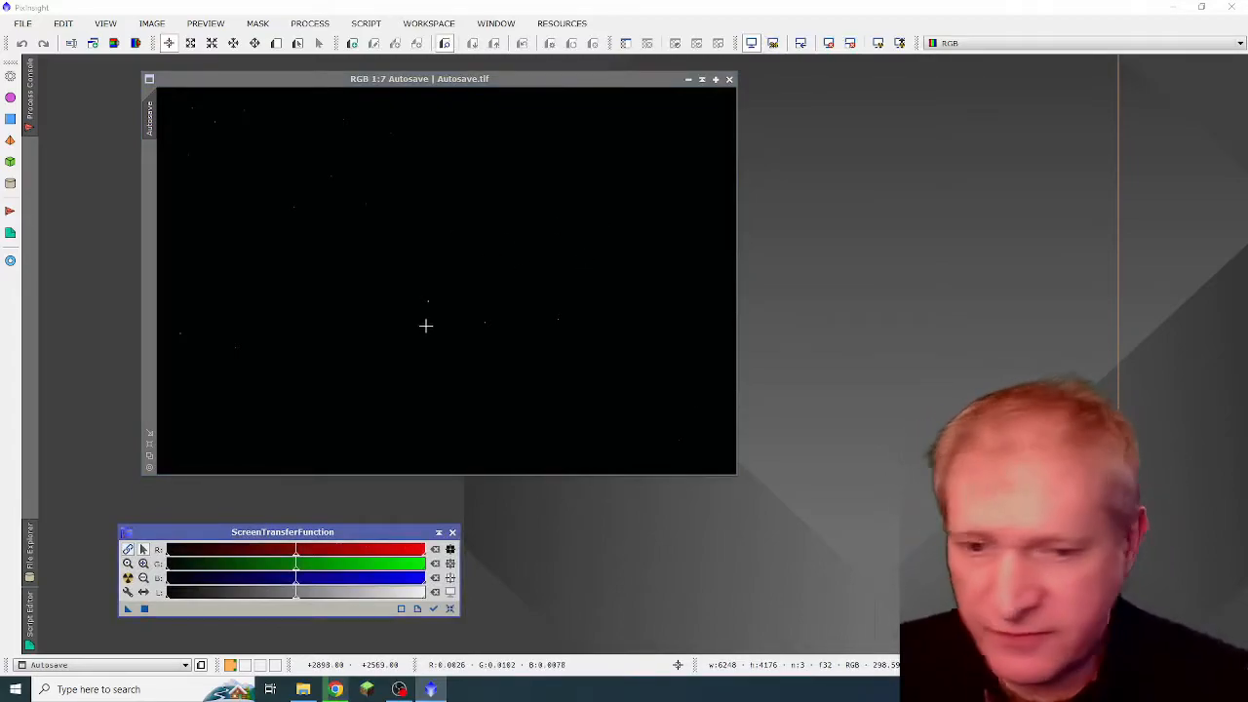
pyautogui.moveTo(221, 537); pyautogui.dragTo(263, 521)
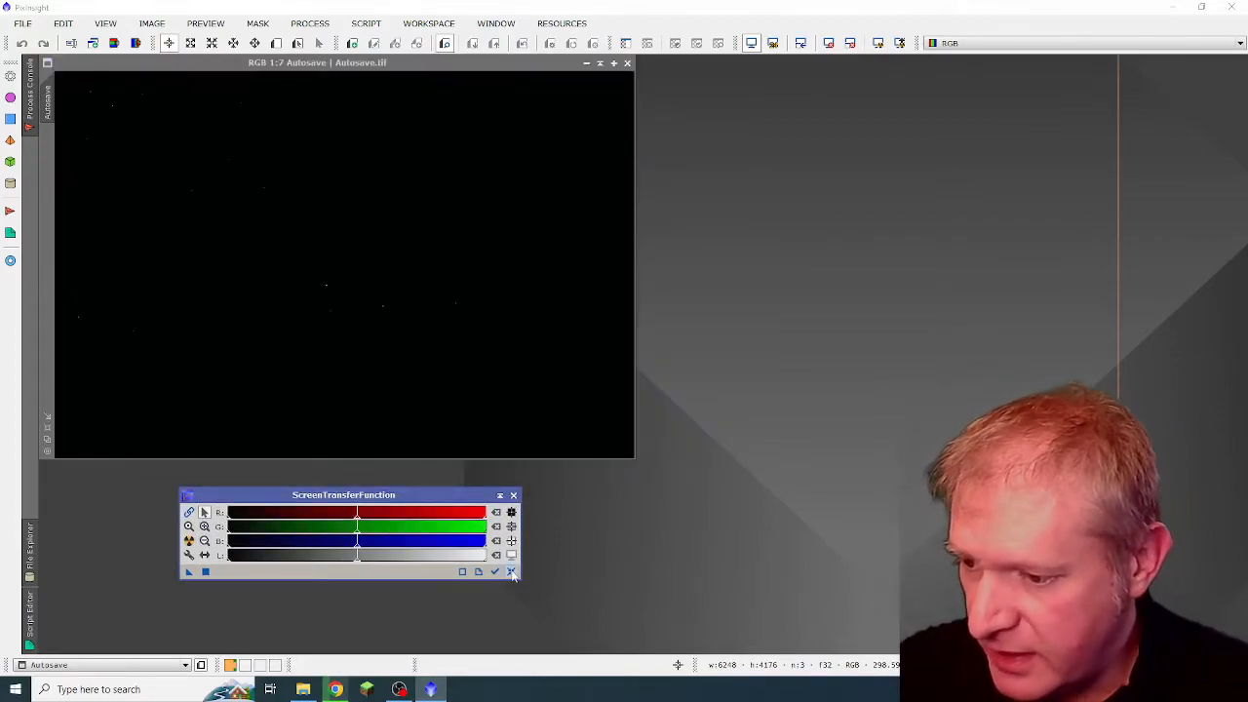
pyautogui.click(512, 572)
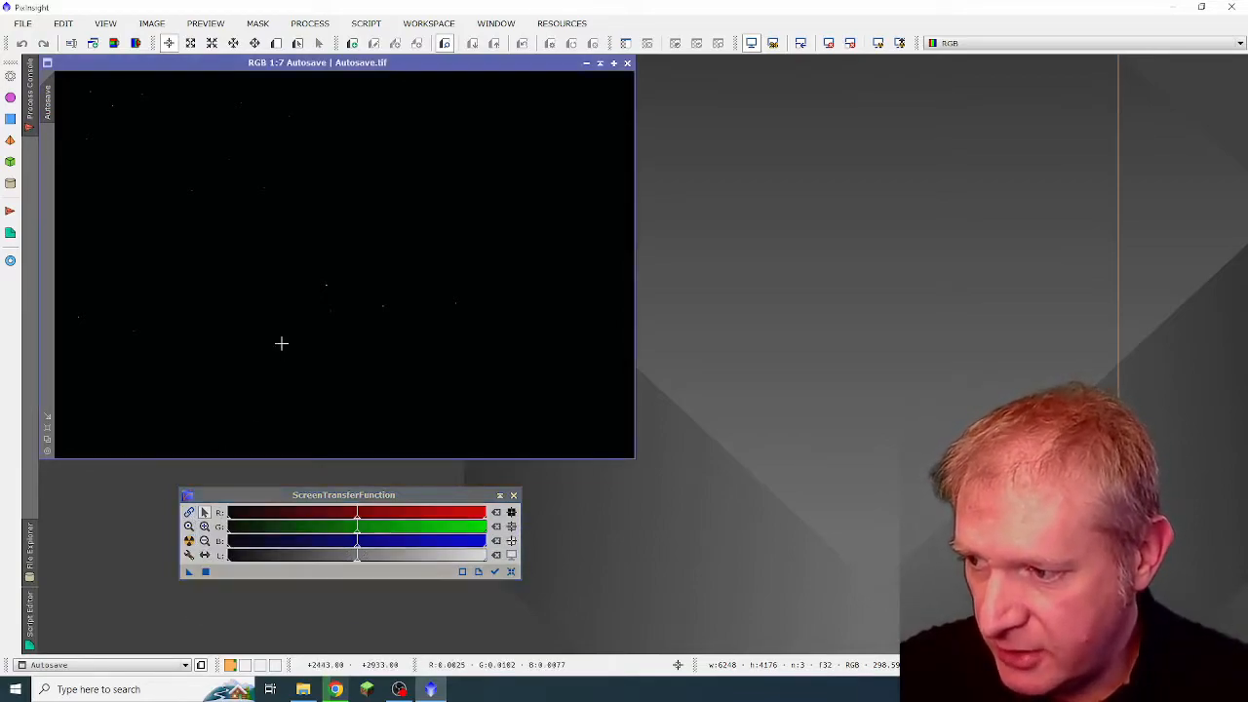
pyautogui.click(190, 541)
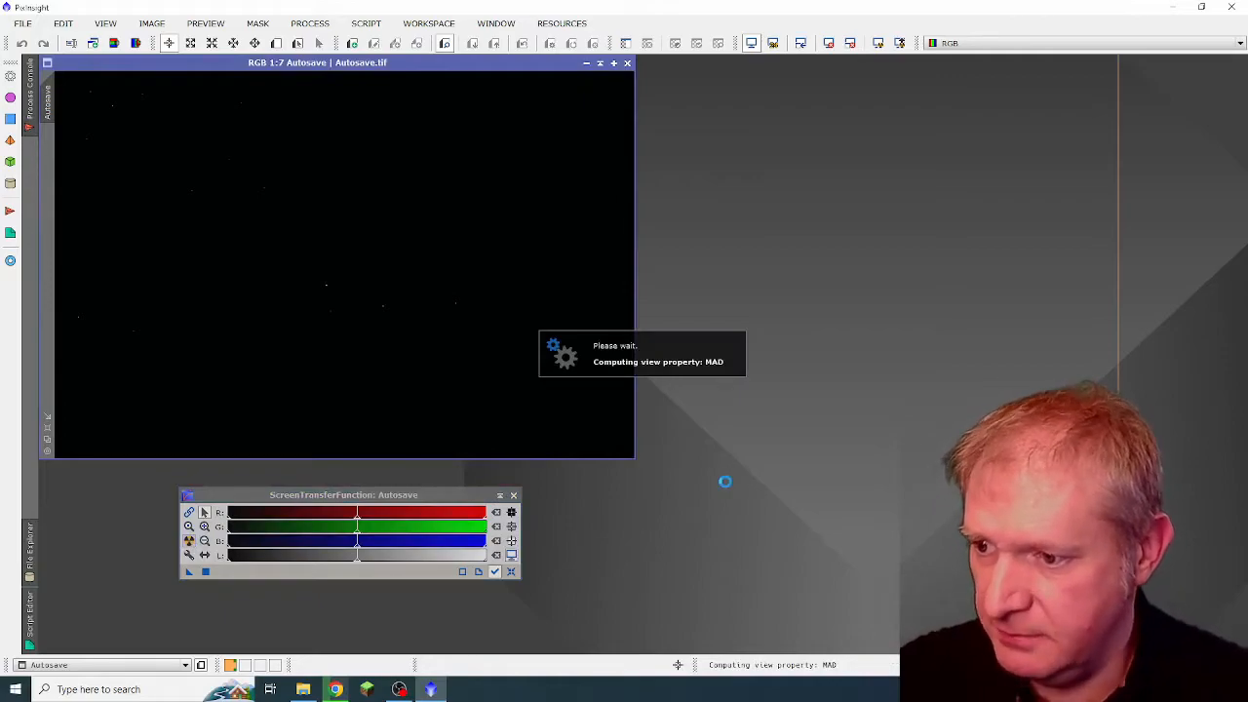
pyautogui.moveTo(534, 65); pyautogui.dragTo(663, 76)
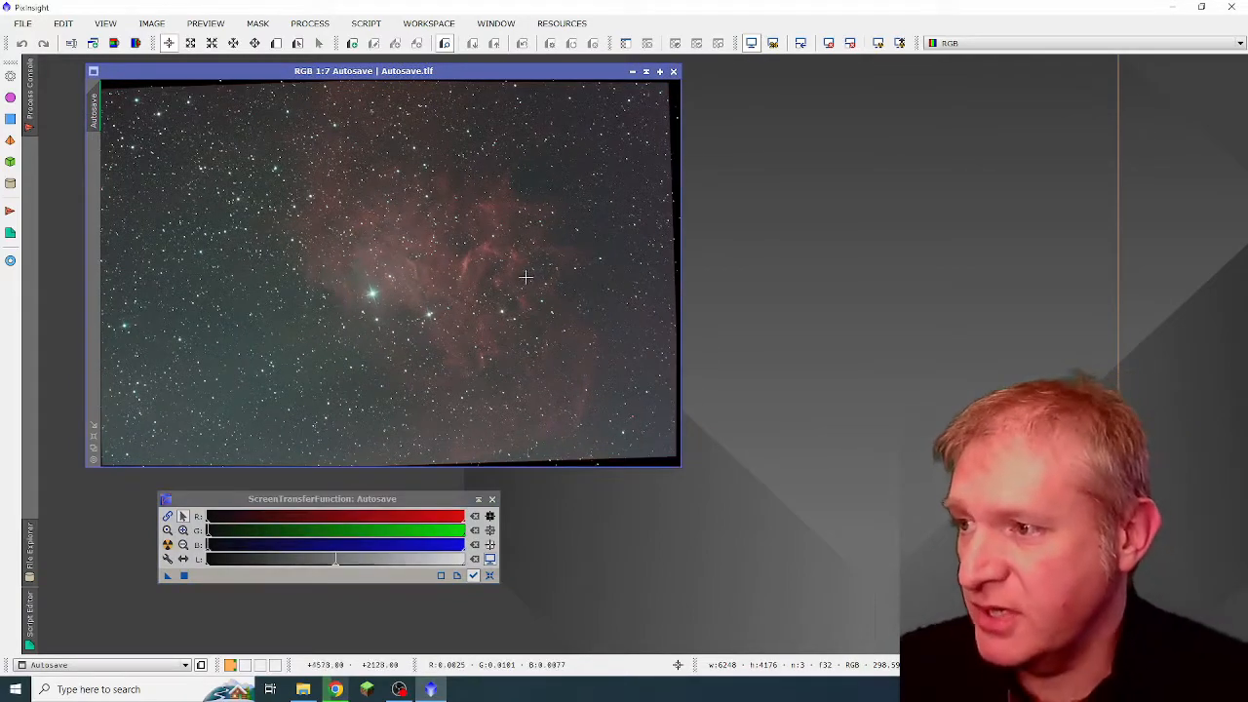
# - Apply BackgroundNeutralization to the Autosave image with the target image as reference and an upper limit of 0.1
pyautogui.click(313, 27)
pyautogui.moveTo(407, 14)
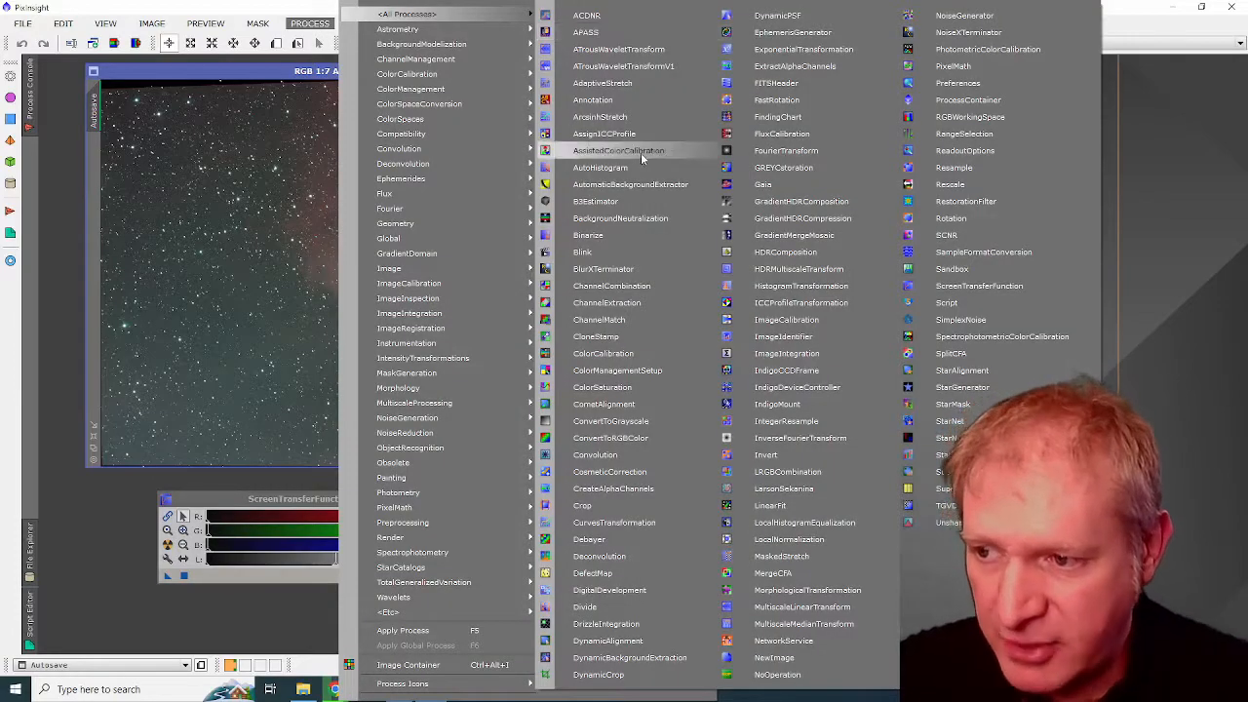
pyautogui.click(628, 219)
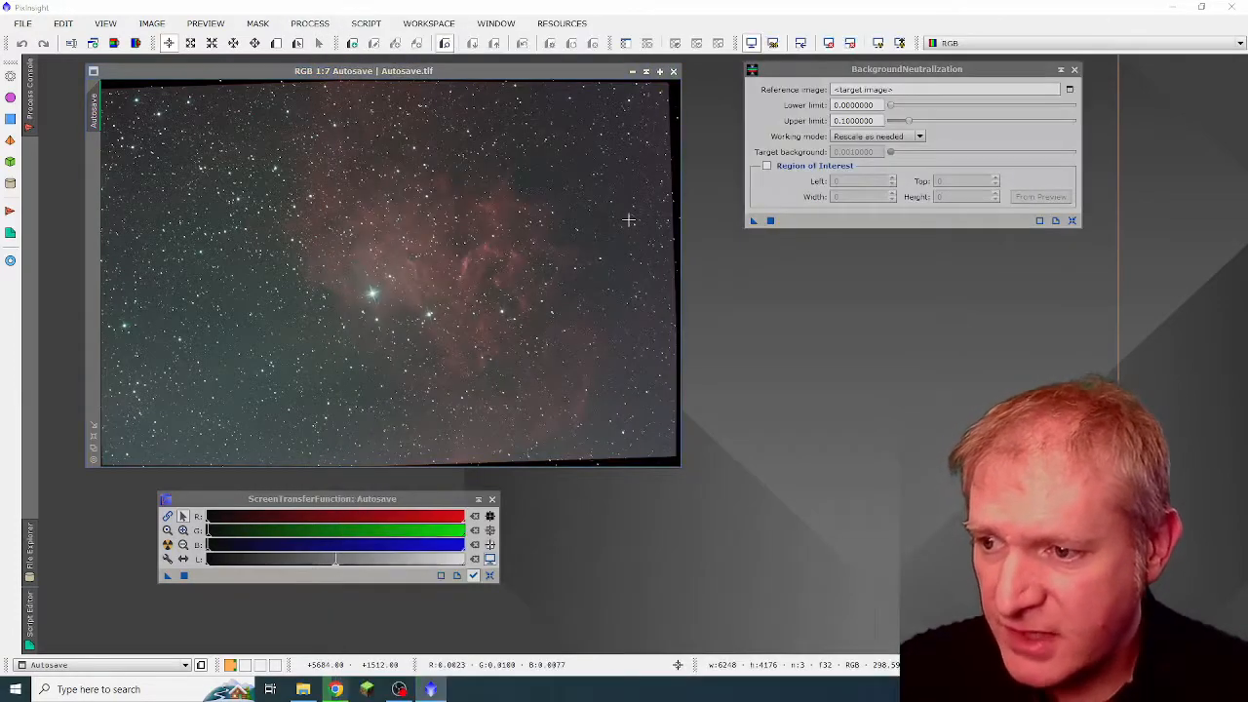
pyautogui.click(824, 70)
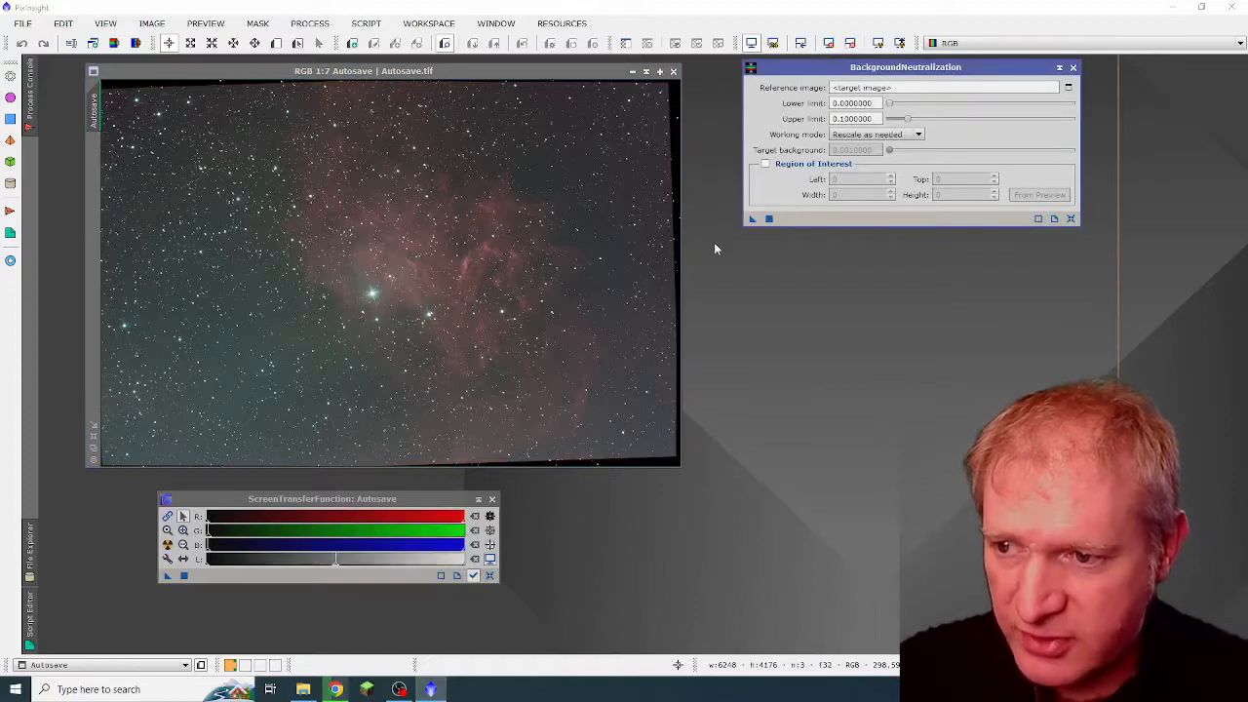
pyautogui.moveTo(750, 223); pyautogui.dragTo(555, 254)
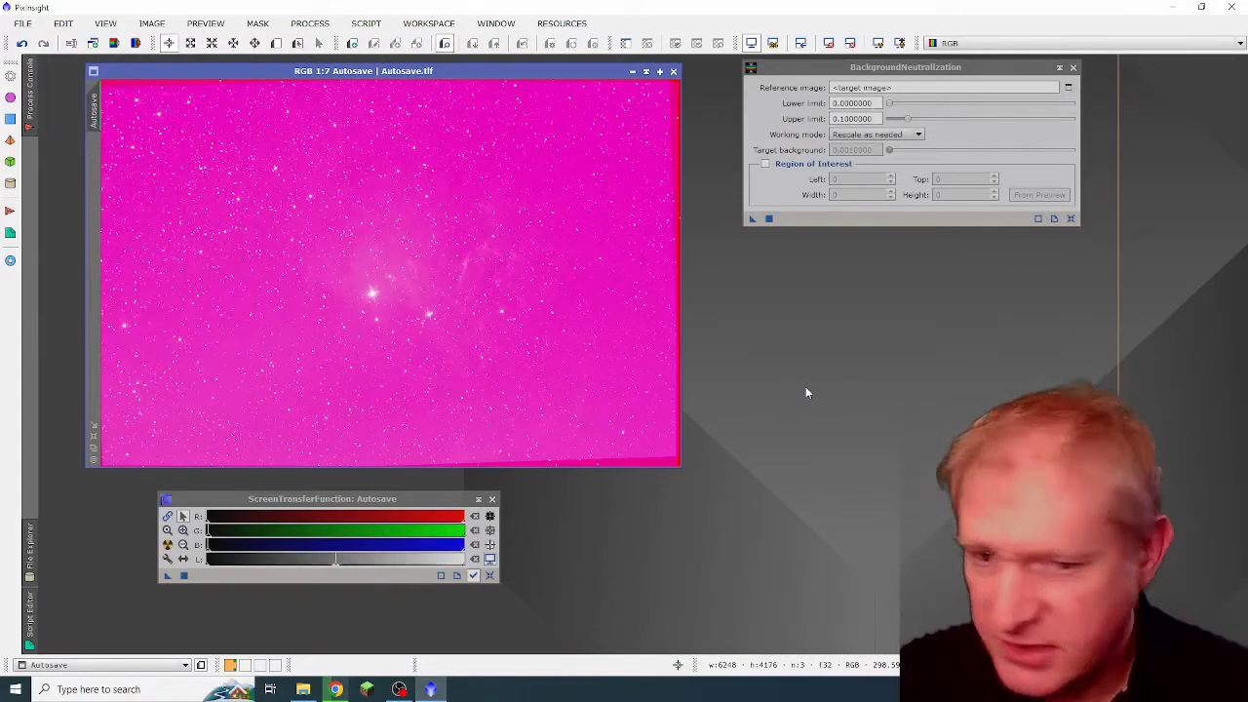
# - Reset and reapply the auto-stretch after the background neutralization, and collapse the BackgroundNeutralization window beside the image
pyautogui.click(491, 576)
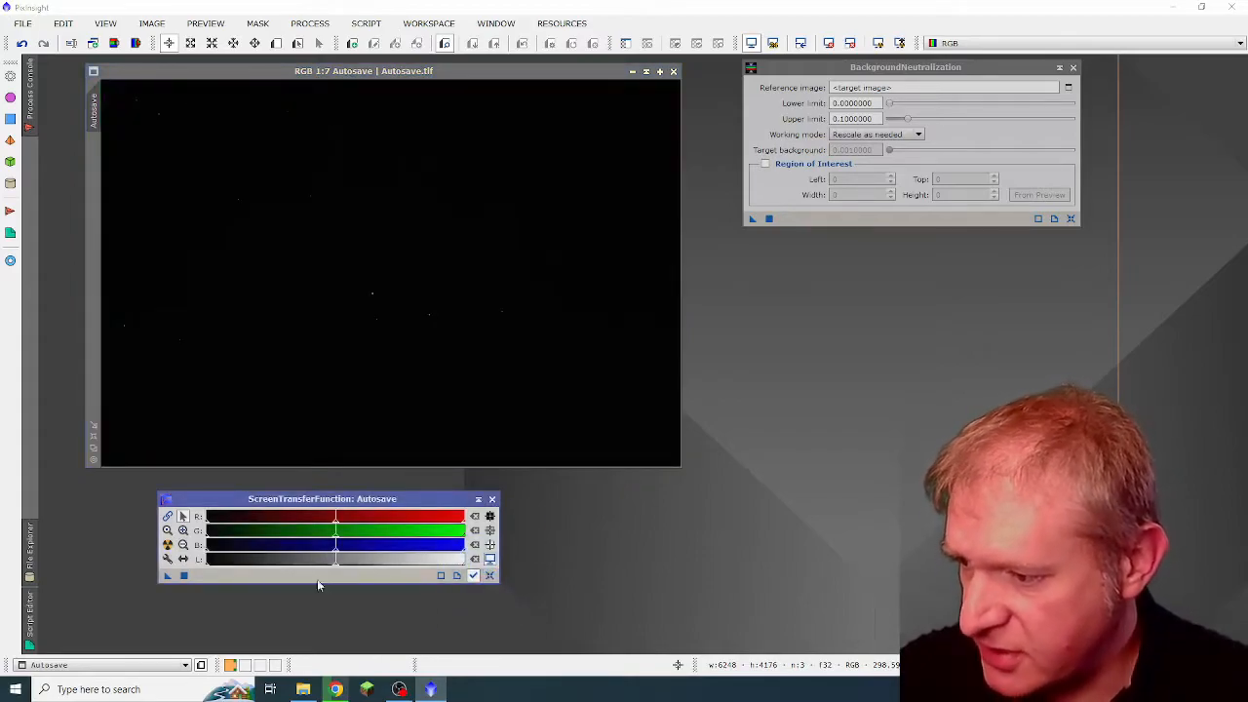
pyautogui.click(167, 545)
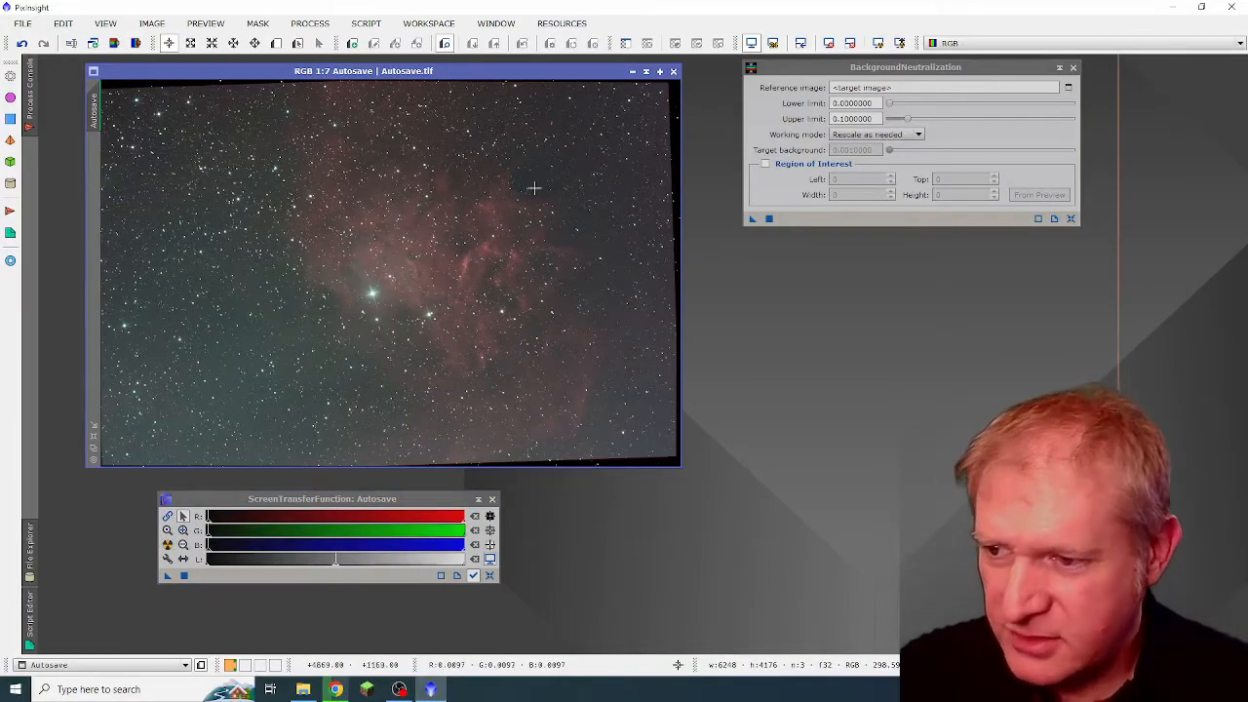
pyautogui.click(1060, 71)
pyautogui.moveTo(920, 147); pyautogui.dragTo(889, 78)
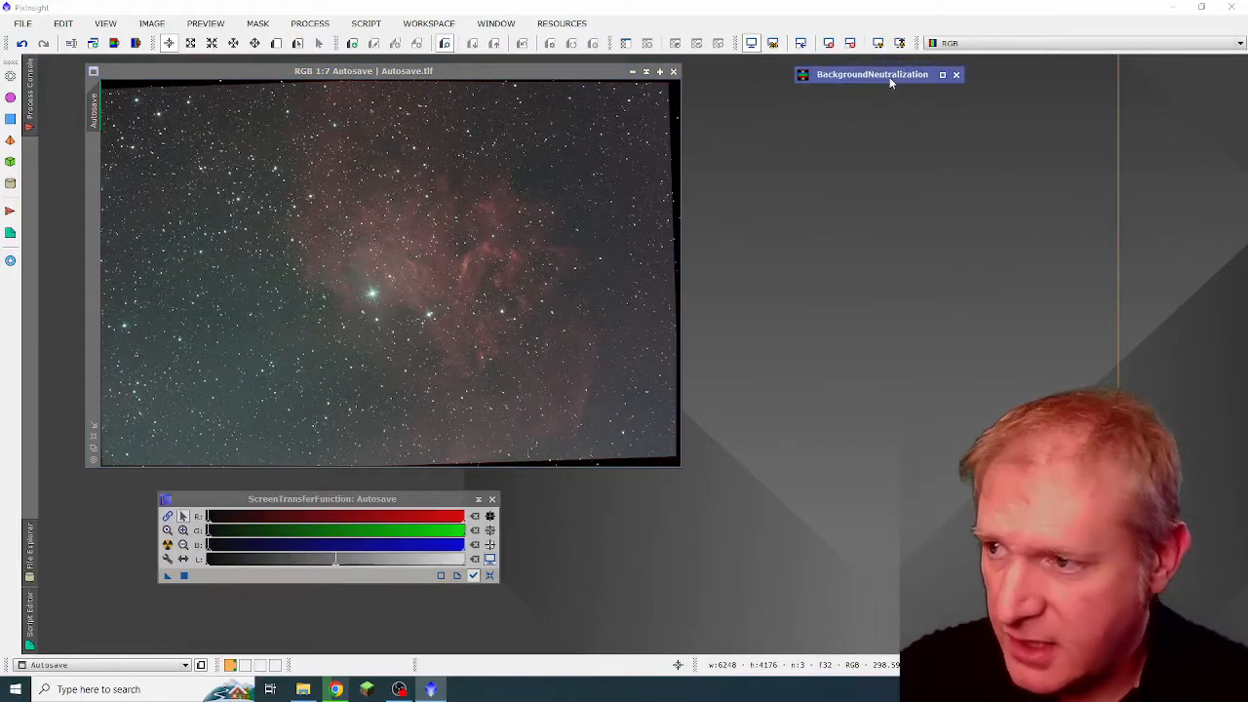
# - Apply ColorCalibration to the Autosave image with its default white and background references and structure detection enabled
pyautogui.click(323, 23)
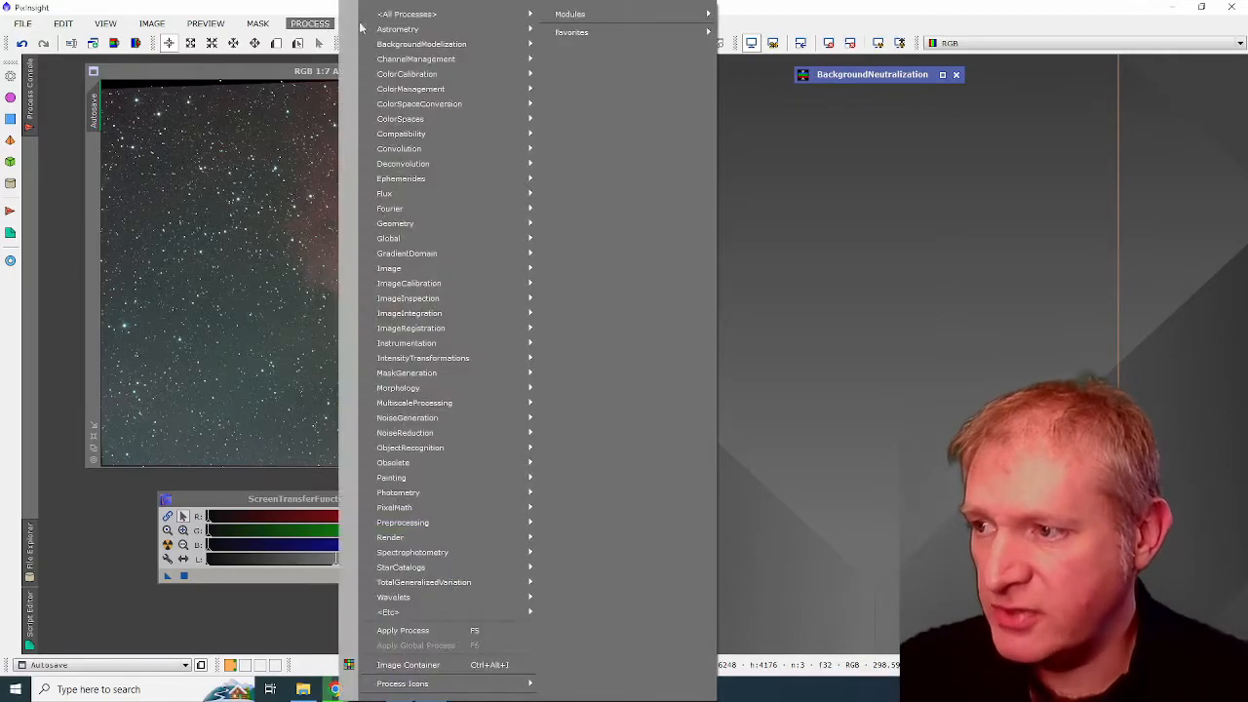
pyautogui.moveTo(429, 13)
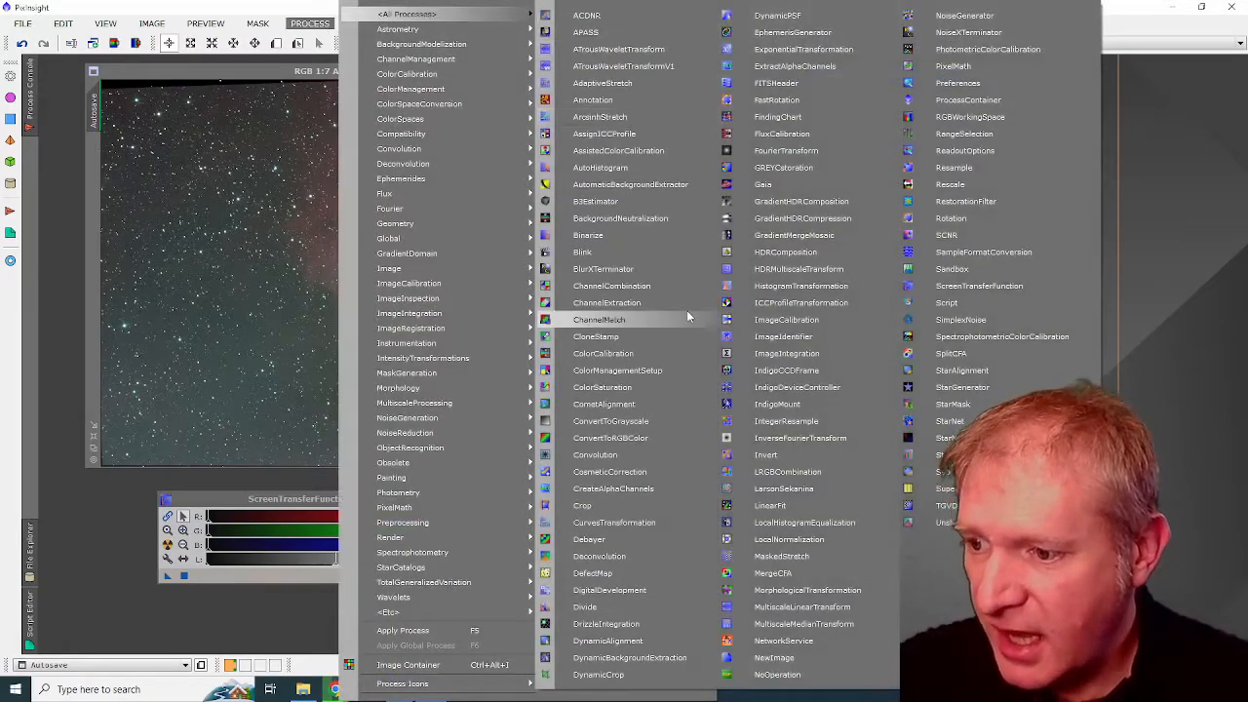
pyautogui.click(614, 353)
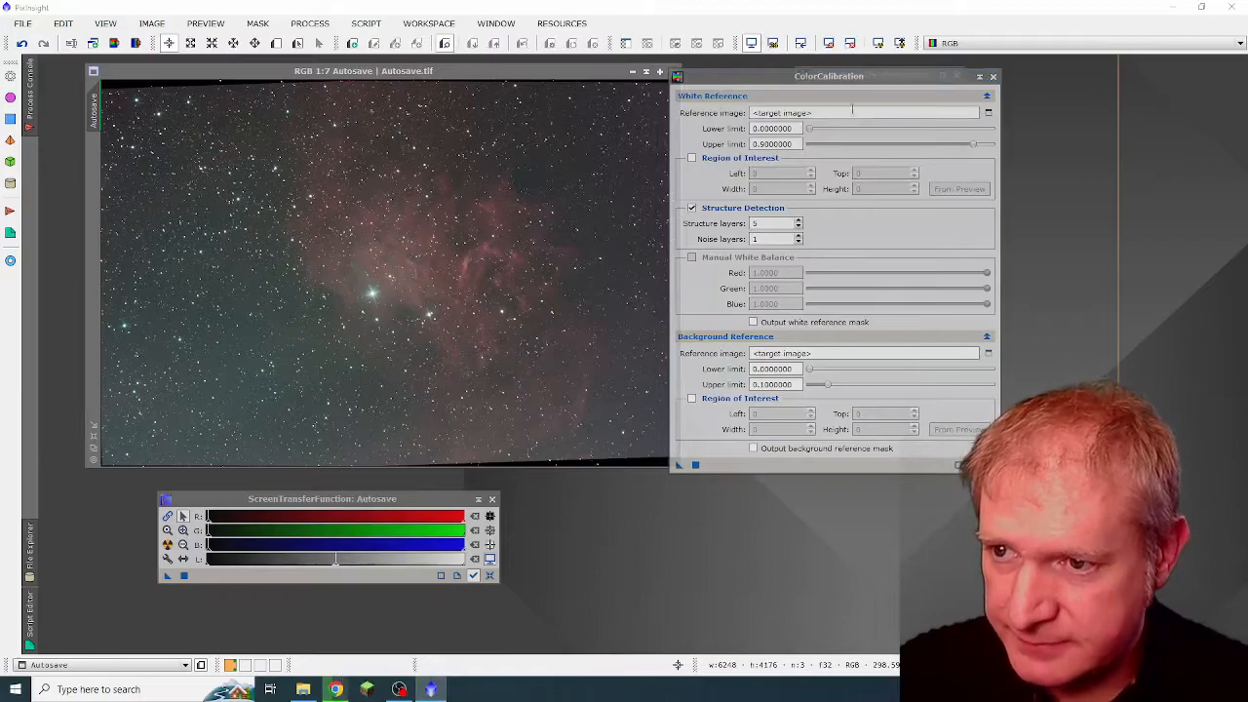
pyautogui.moveTo(875, 83); pyautogui.dragTo(880, 75)
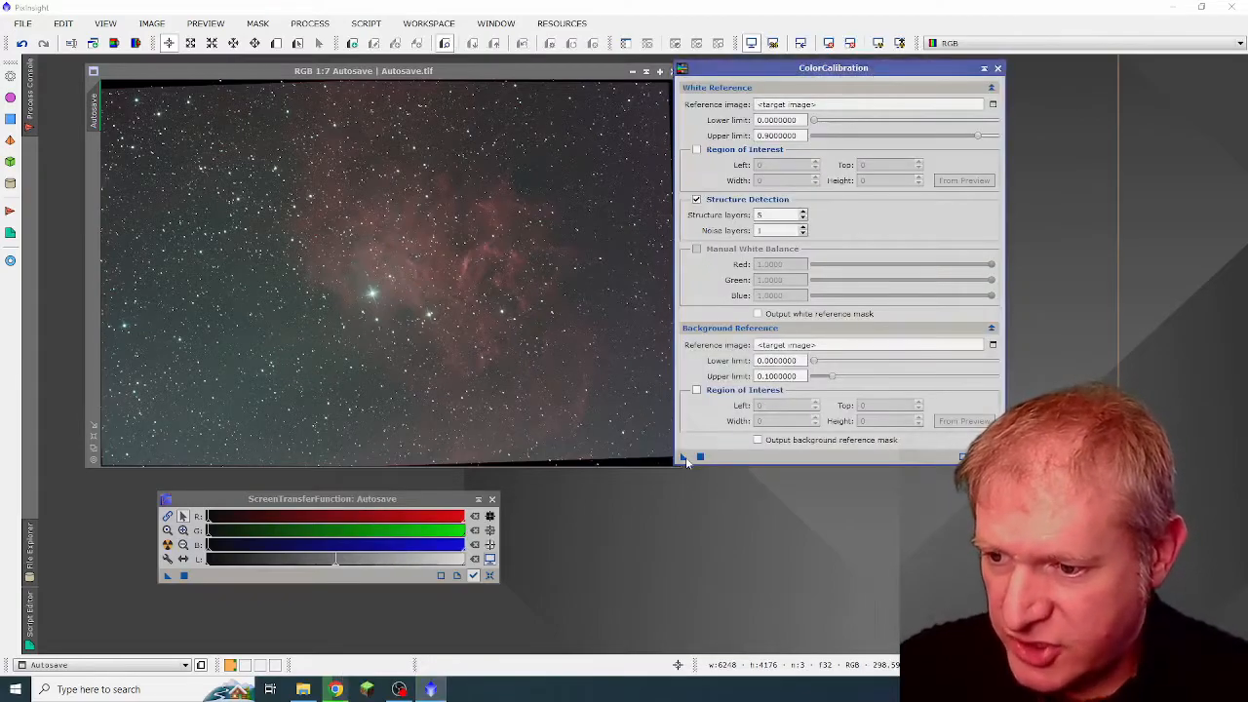
pyautogui.moveTo(684, 460); pyautogui.dragTo(498, 319)
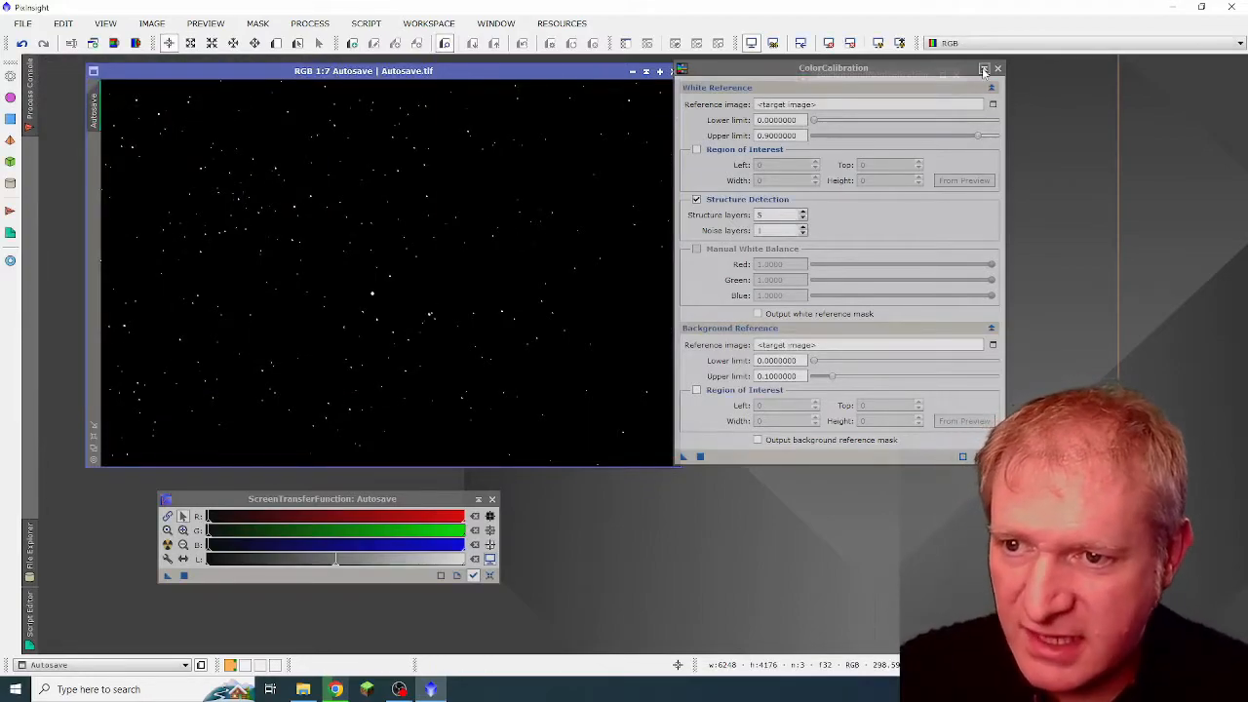
# - Collapse the ColorCalibration window, then reset and reapply the auto-stretch to the colour-calibrated image
pyautogui.click(984, 70)
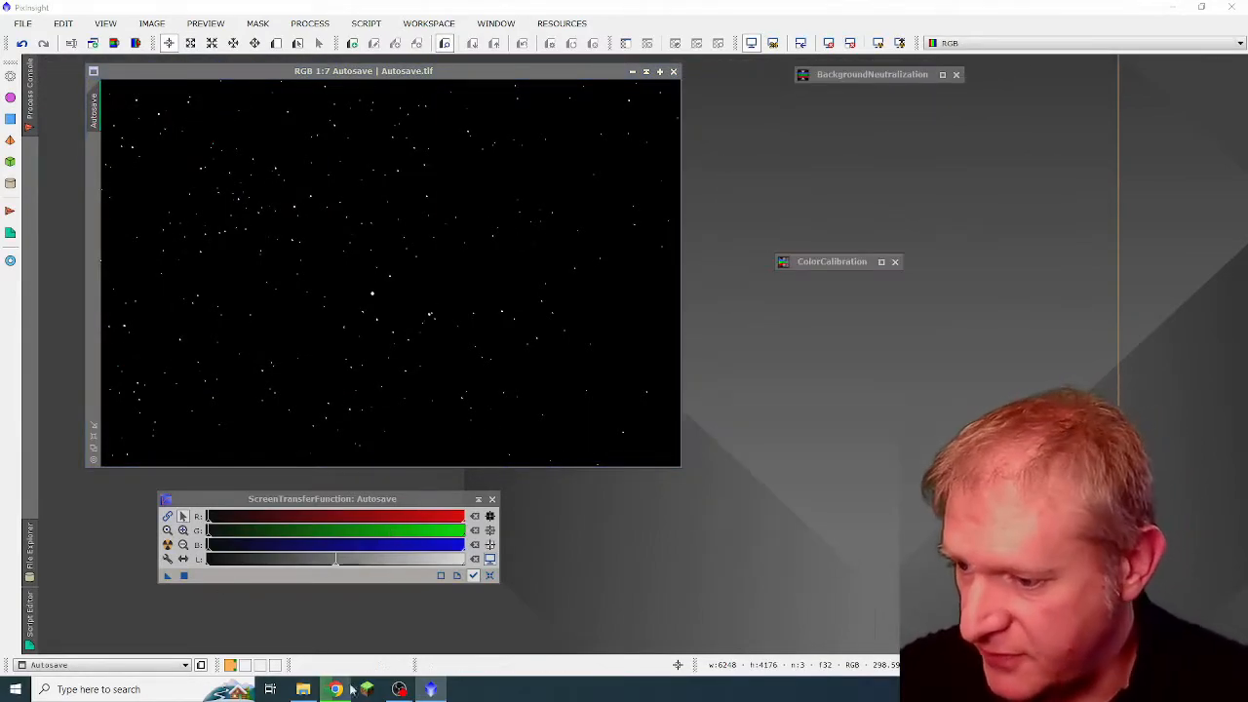
pyautogui.click(489, 576)
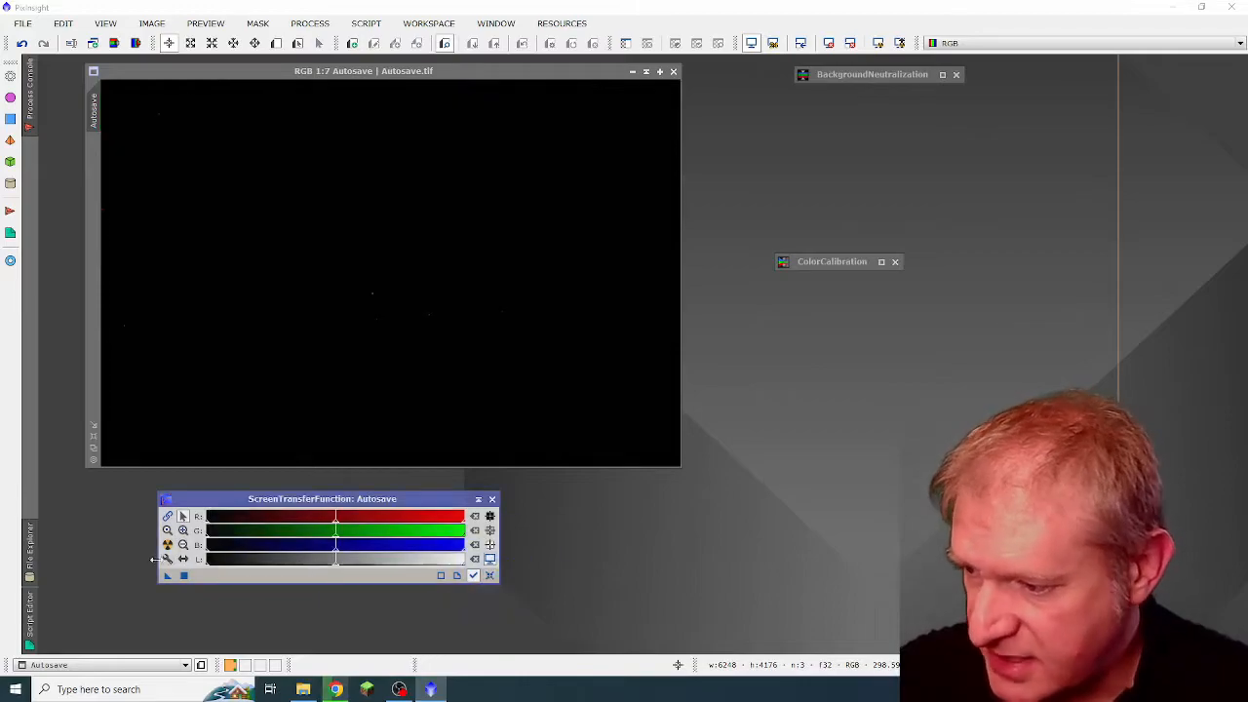
pyautogui.click(166, 544)
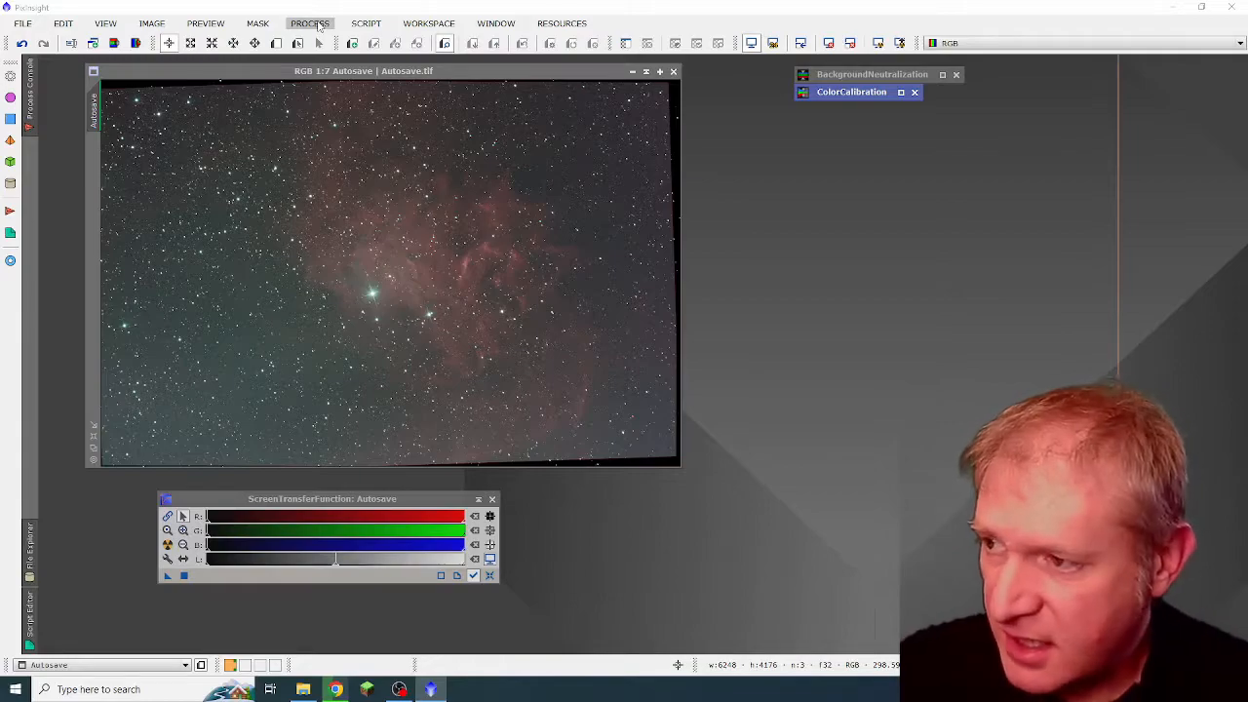
# - Apply SCNR to the Autosave image, removing green with Average Neutral protection at amount 1.00, and collapse its window
pyautogui.click(310, 24)
pyautogui.moveTo(433, 14)
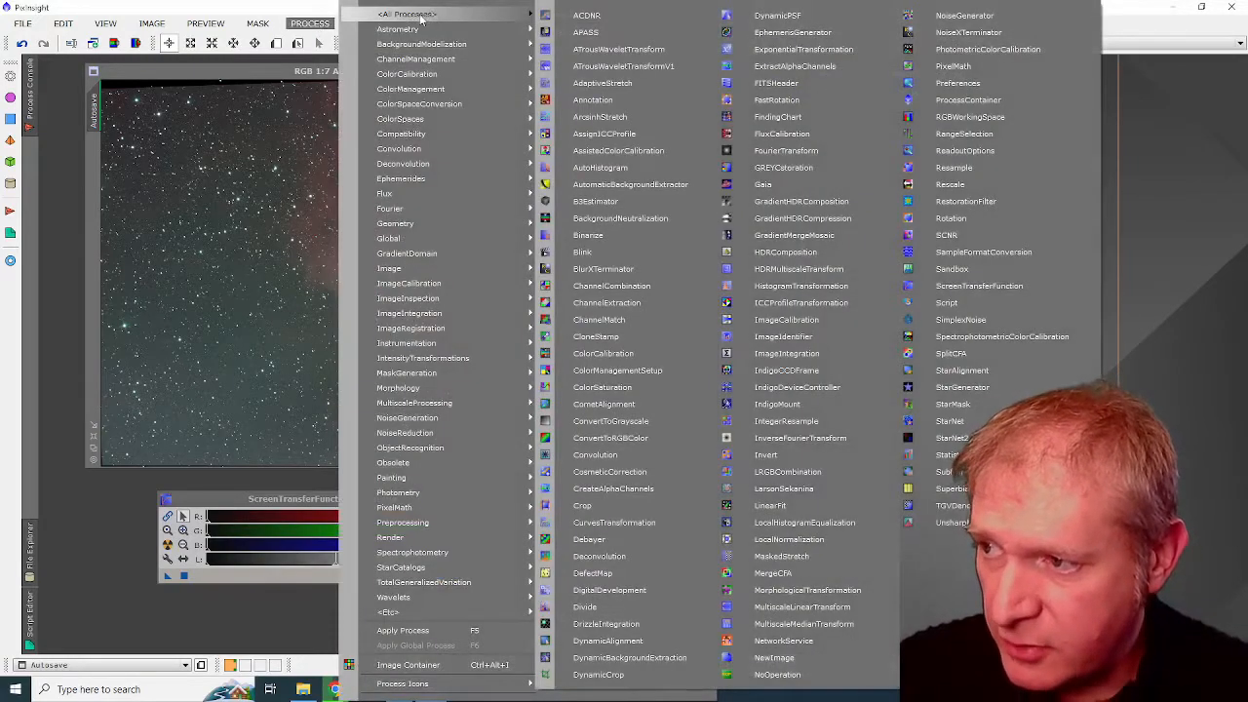
pyautogui.click(957, 239)
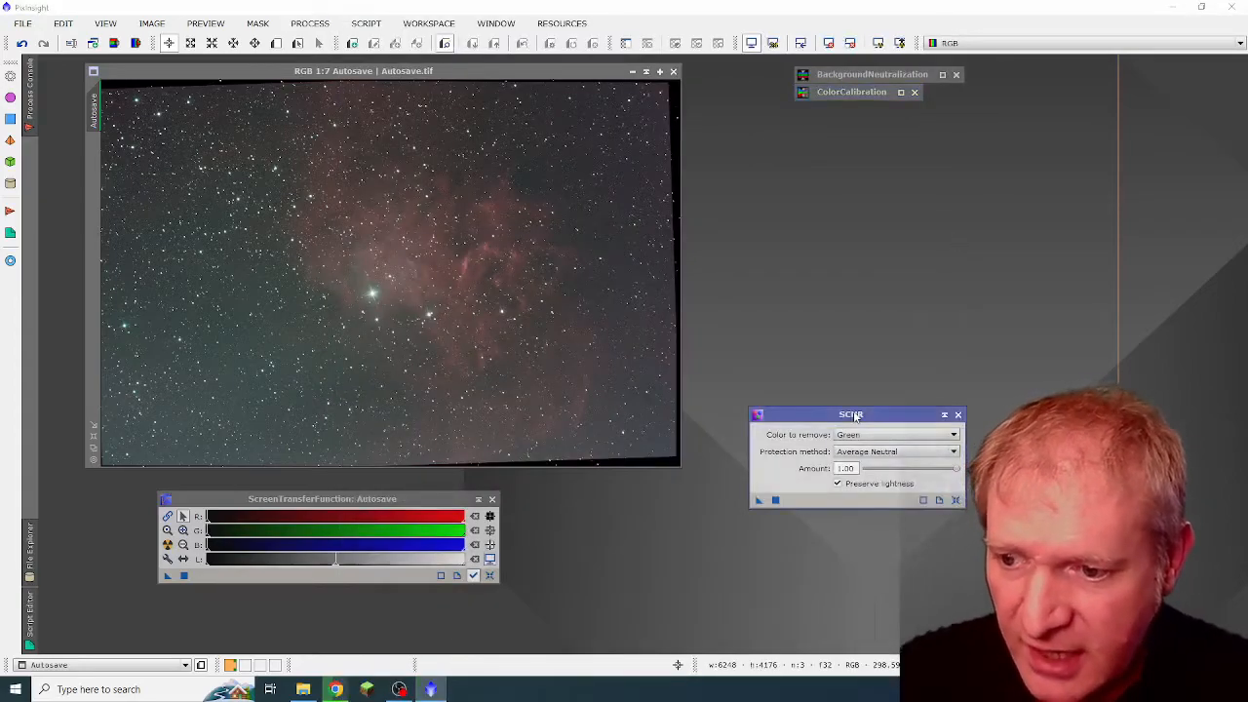
pyautogui.moveTo(858, 414); pyautogui.dragTo(848, 188)
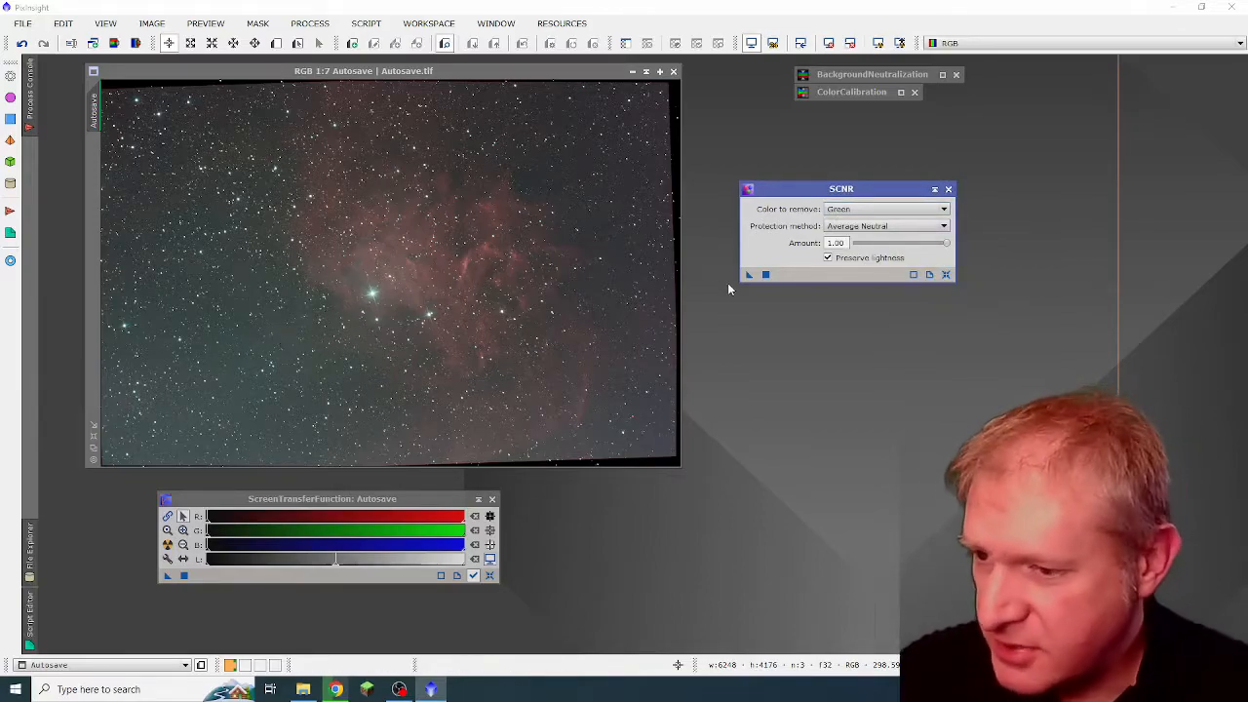
pyautogui.moveTo(748, 274); pyautogui.dragTo(531, 259)
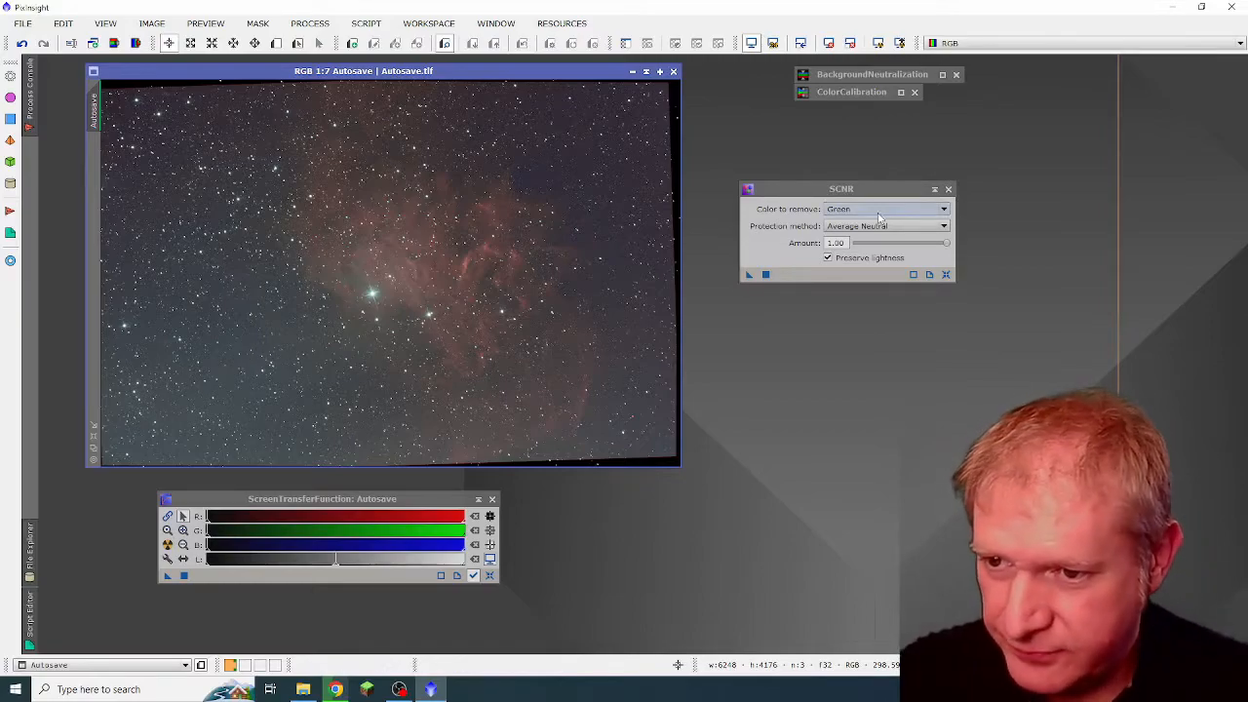
pyautogui.click(934, 190)
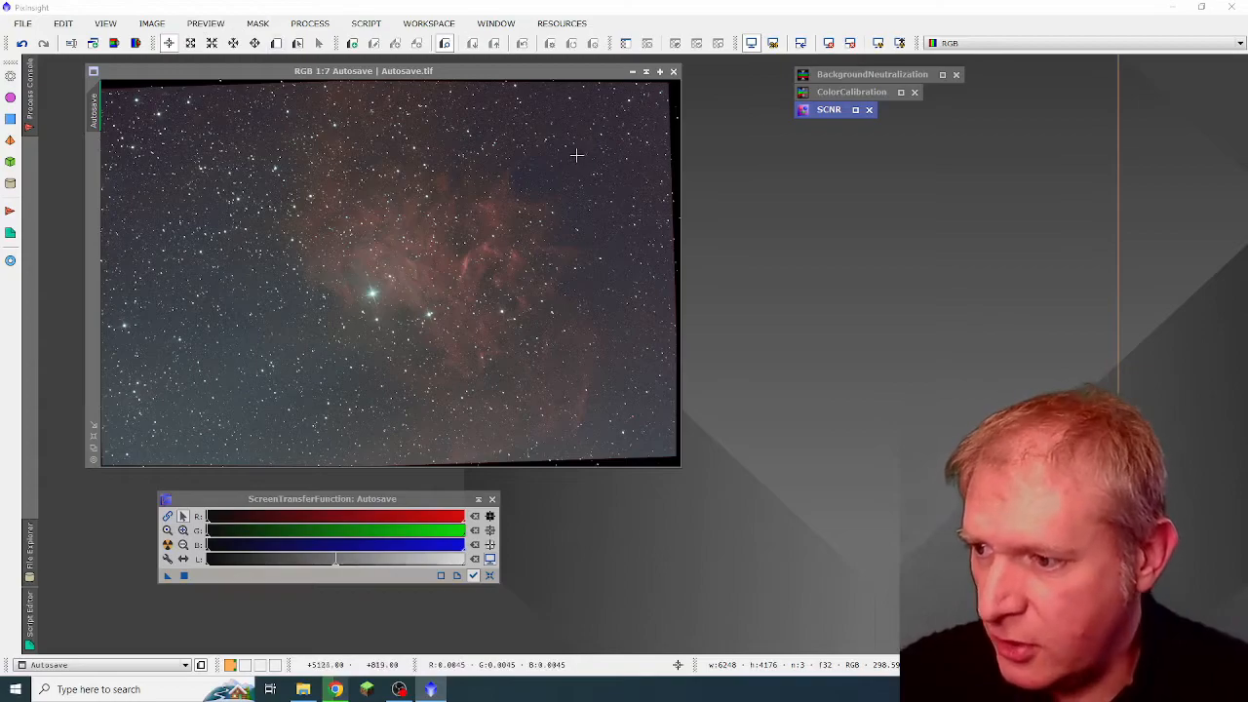
# - Apply AutomaticBackgroundExtractor to the Autosave image with Subtraction as the target image correction and the default sample settings
pyautogui.click(310, 24)
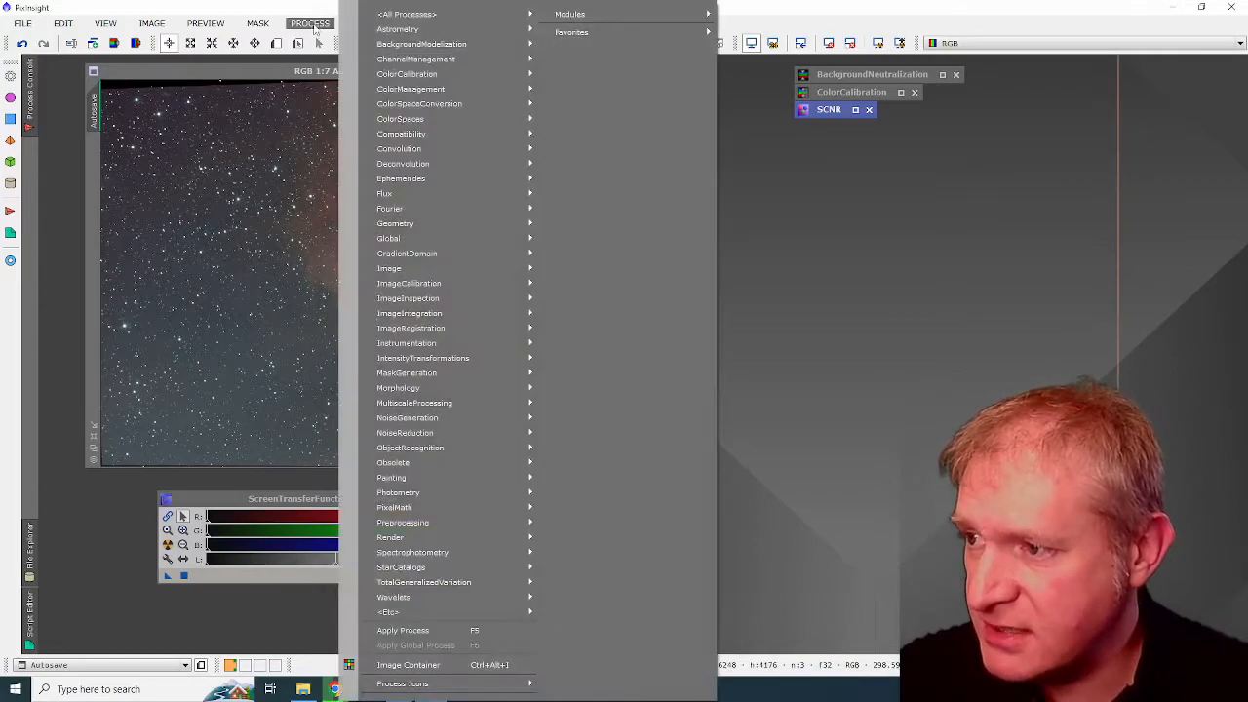
pyautogui.moveTo(443, 16)
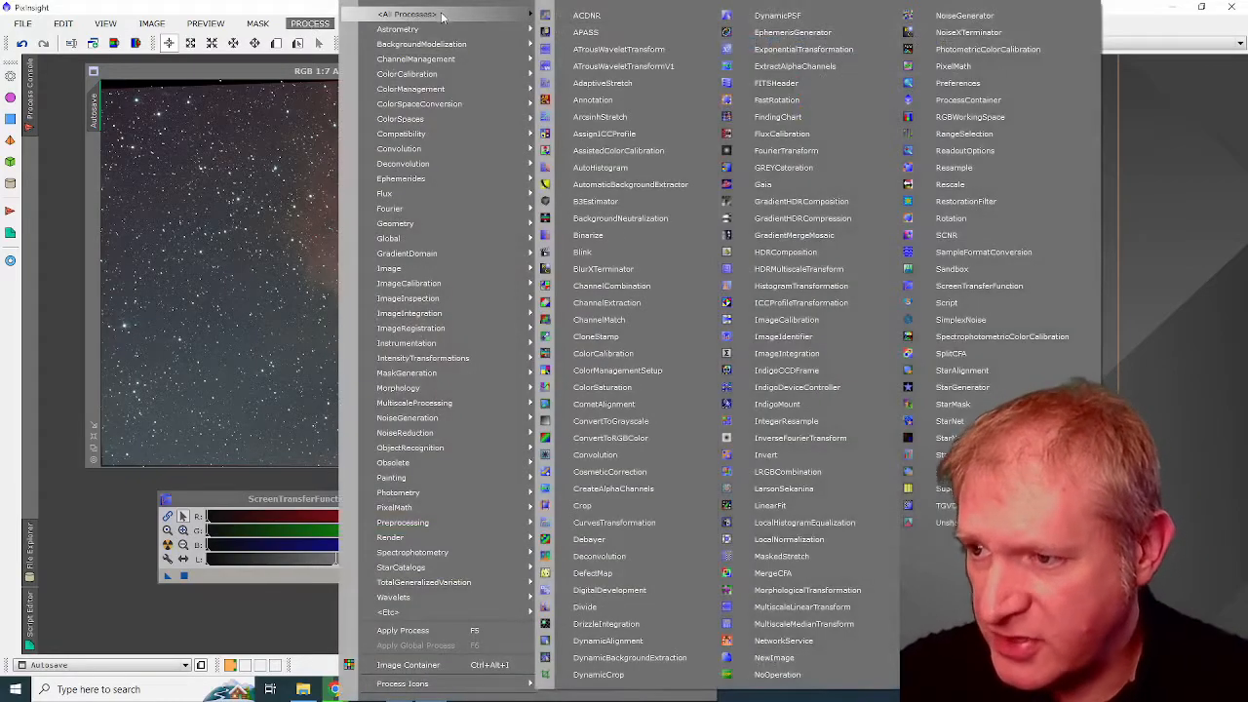
pyautogui.click(633, 184)
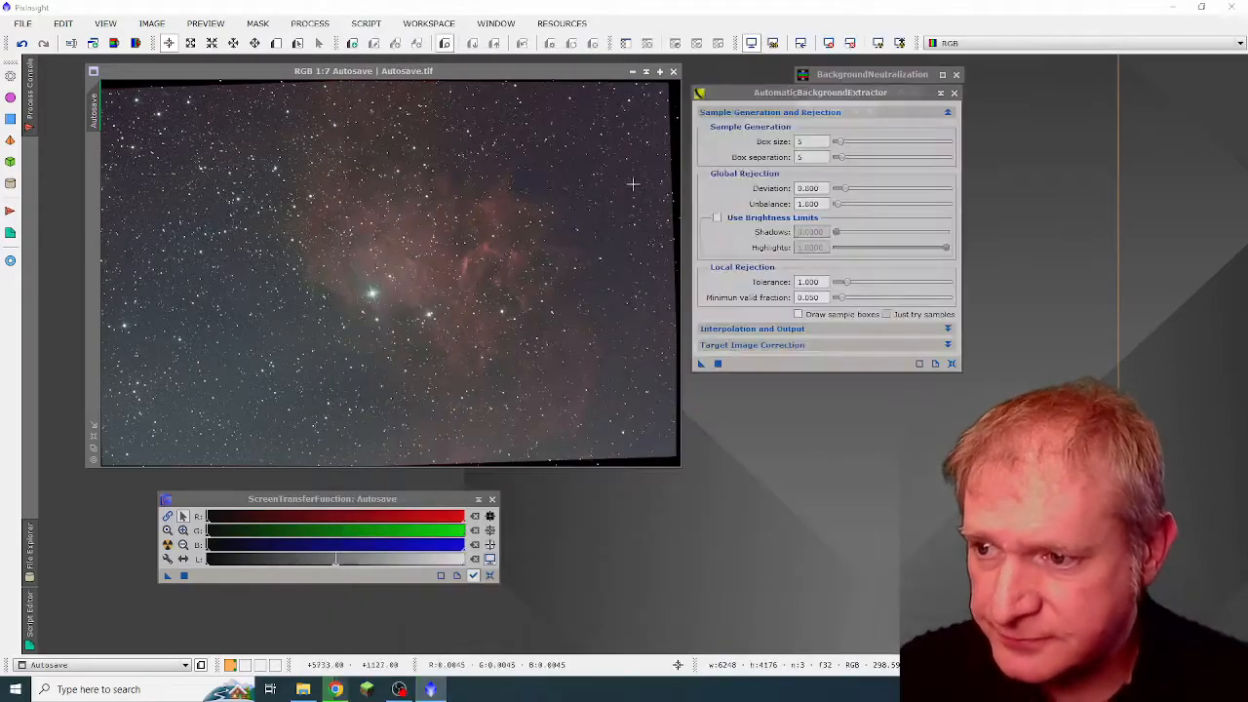
pyautogui.moveTo(752, 94); pyautogui.dragTo(752, 78)
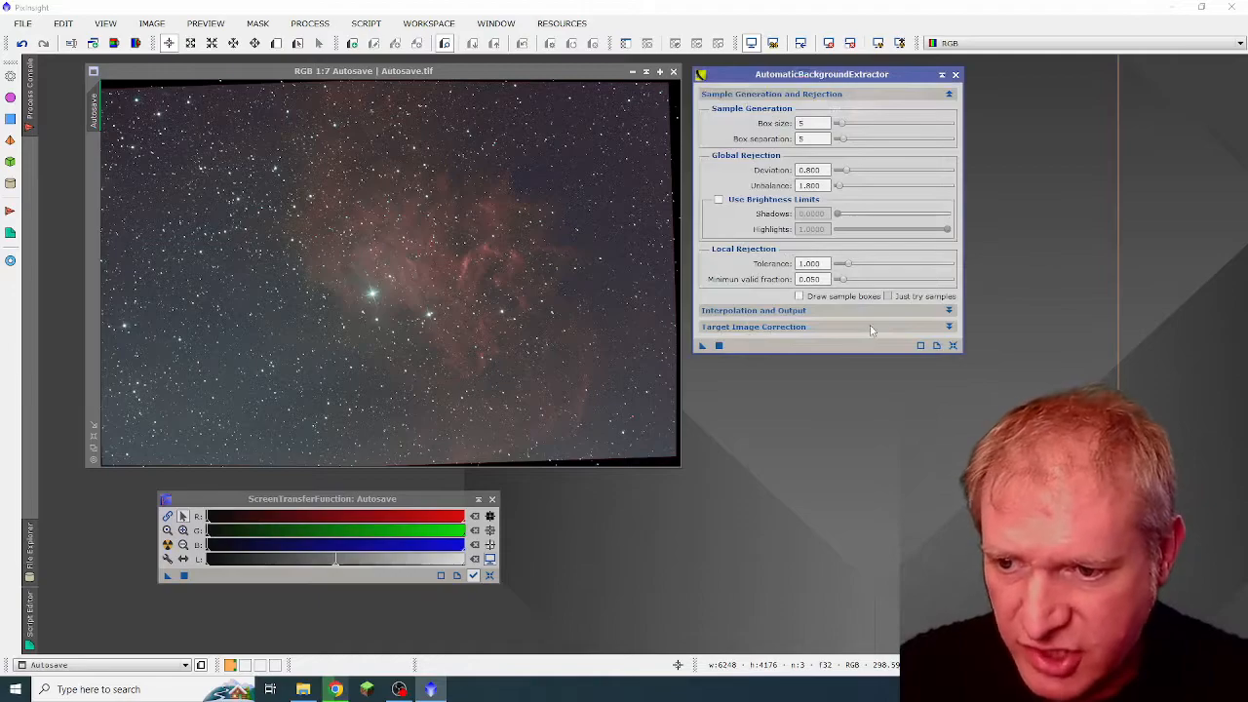
pyautogui.click(950, 328)
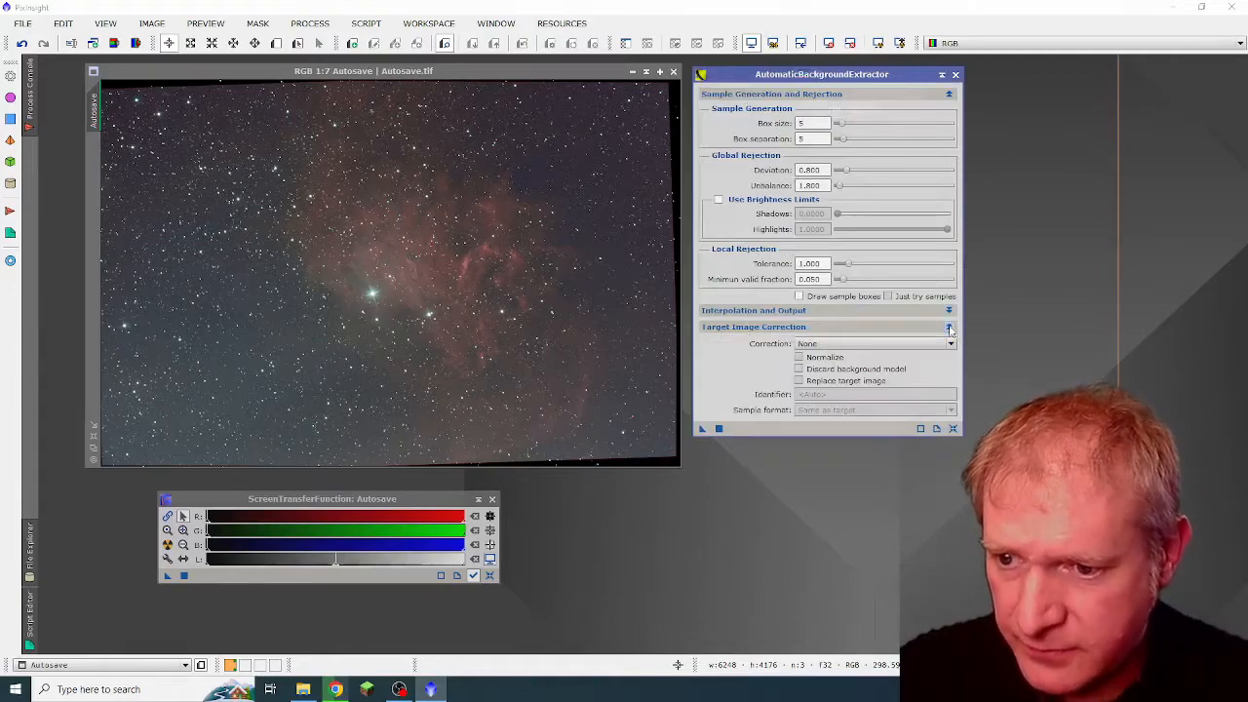
pyautogui.click(827, 346)
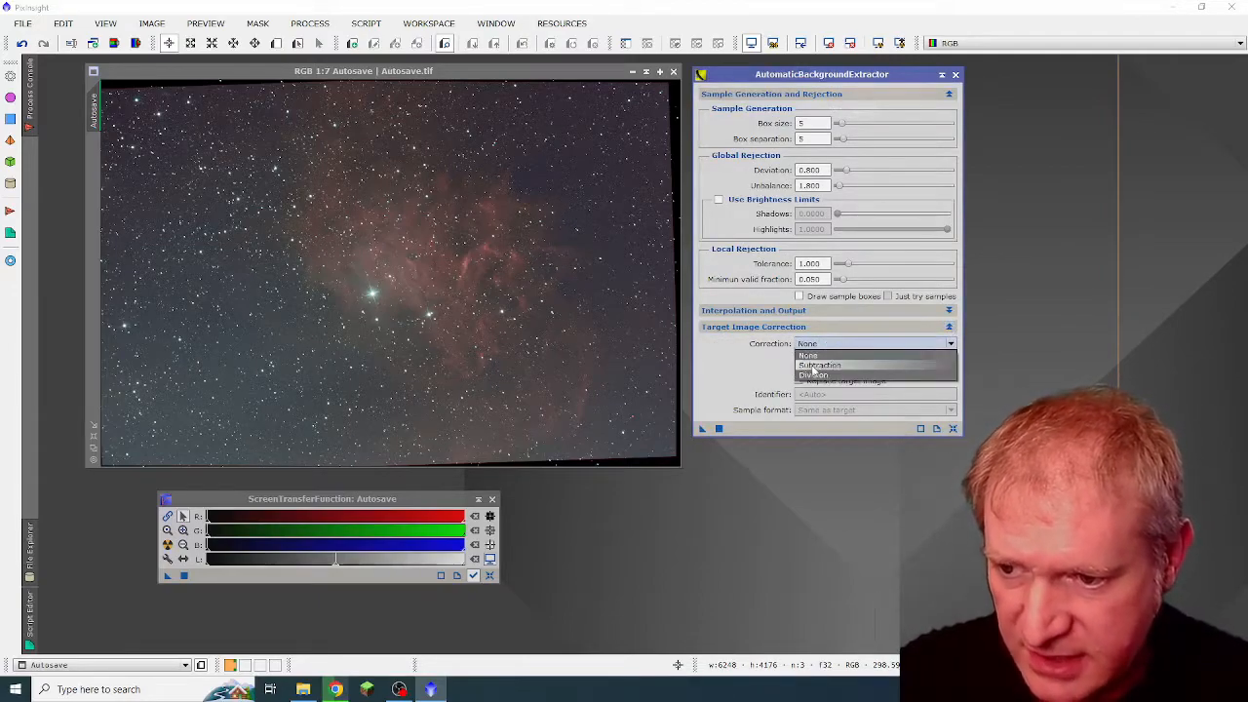
pyautogui.click(813, 370)
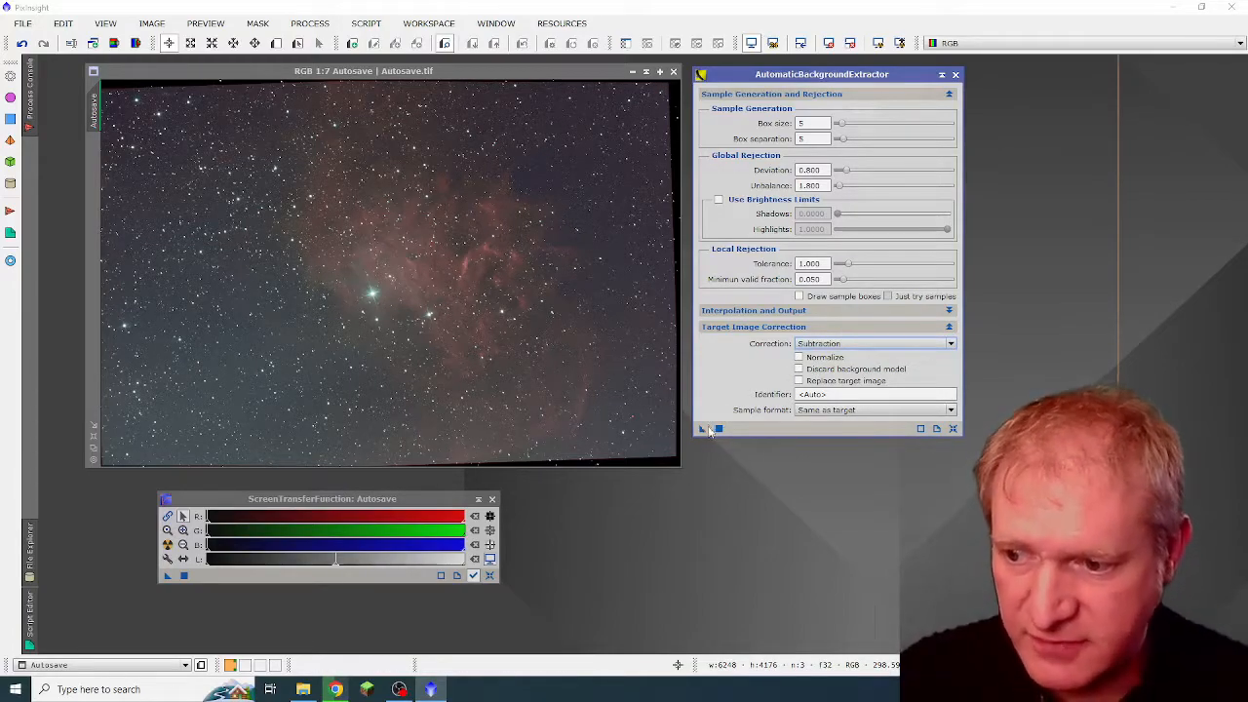
pyautogui.moveTo(702, 429); pyautogui.dragTo(531, 353)
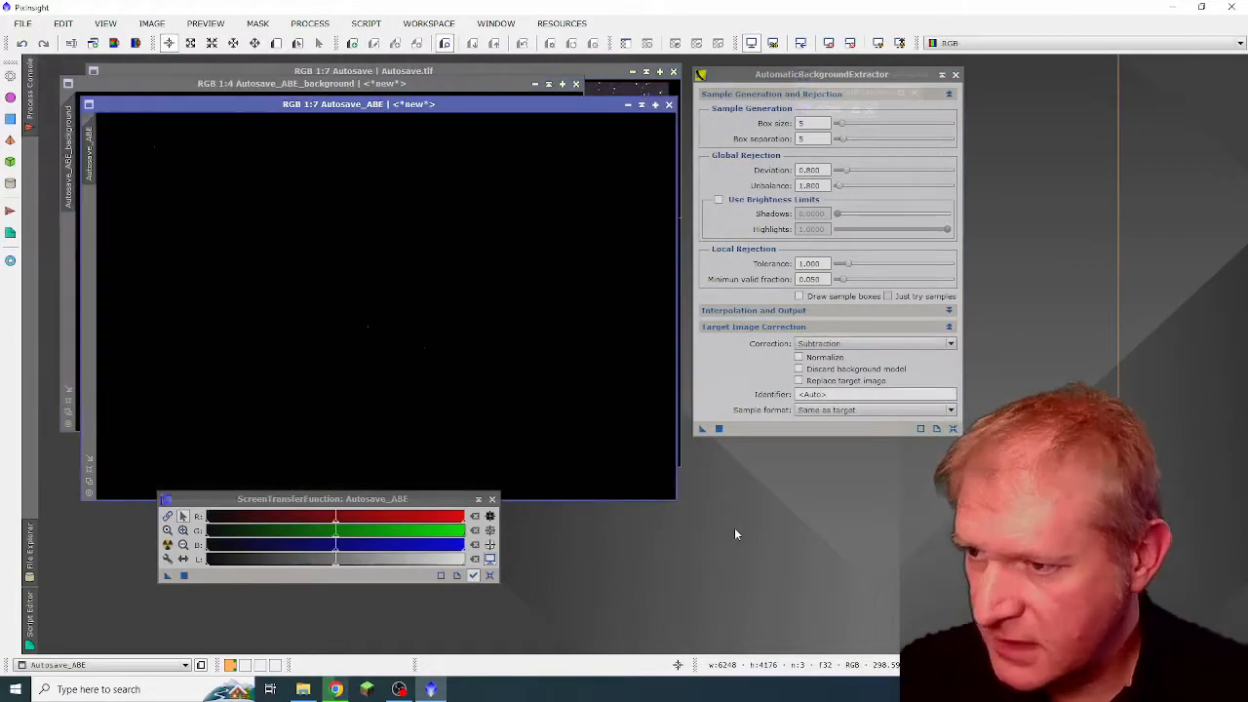
# - Spread out the windows covering the results and auto-stretch the extracted background model to inspect the gradient
pyautogui.moveTo(769, 73); pyautogui.dragTo(990, 90)
pyautogui.moveTo(493, 111); pyautogui.dragTo(674, 152)
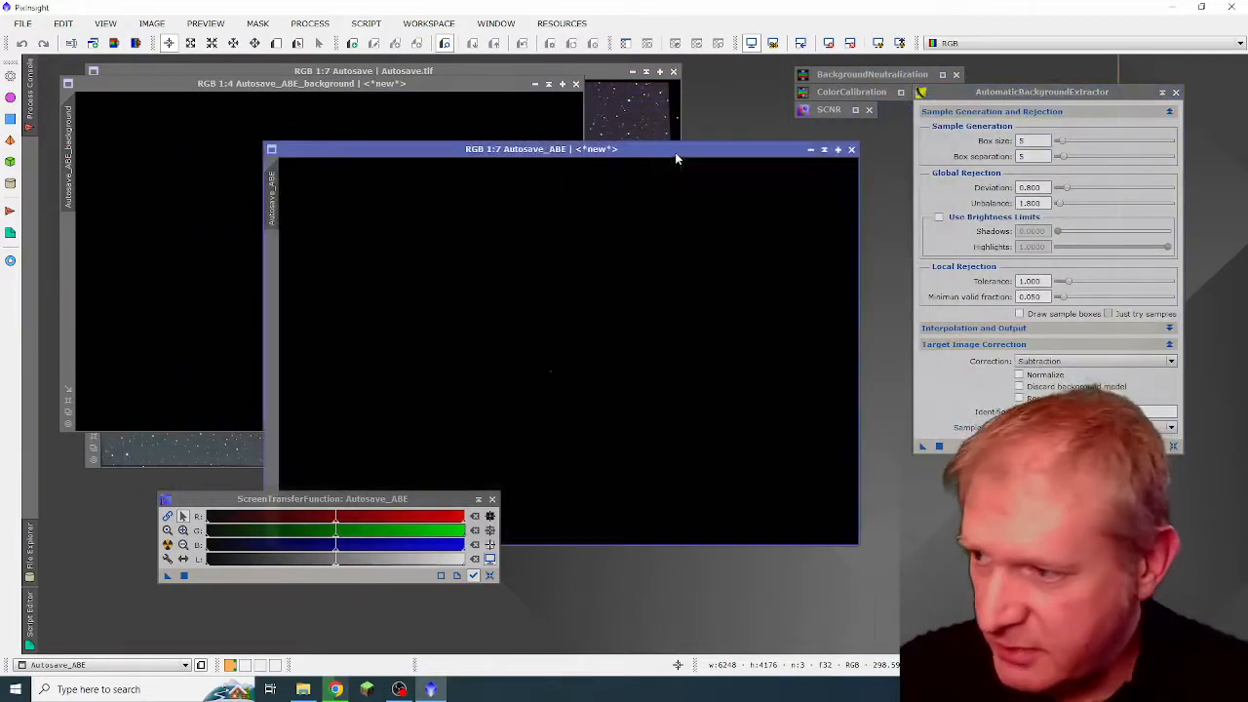
pyautogui.click(433, 86)
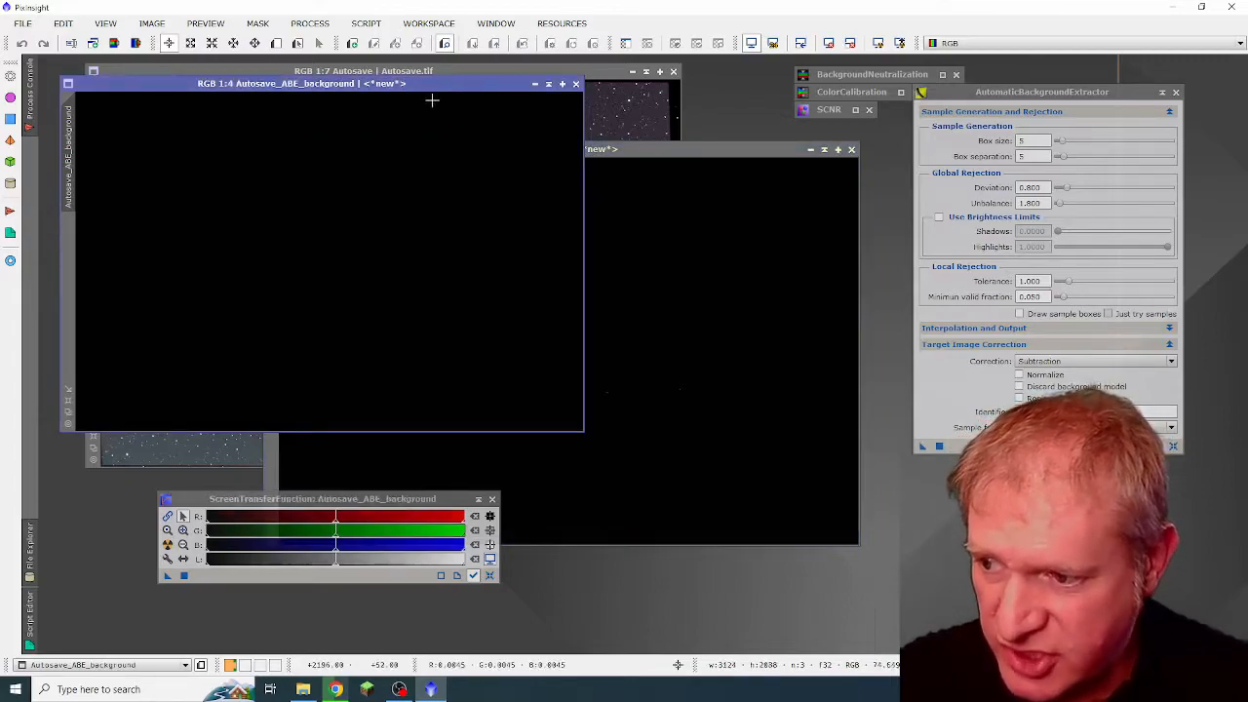
pyautogui.click(490, 576)
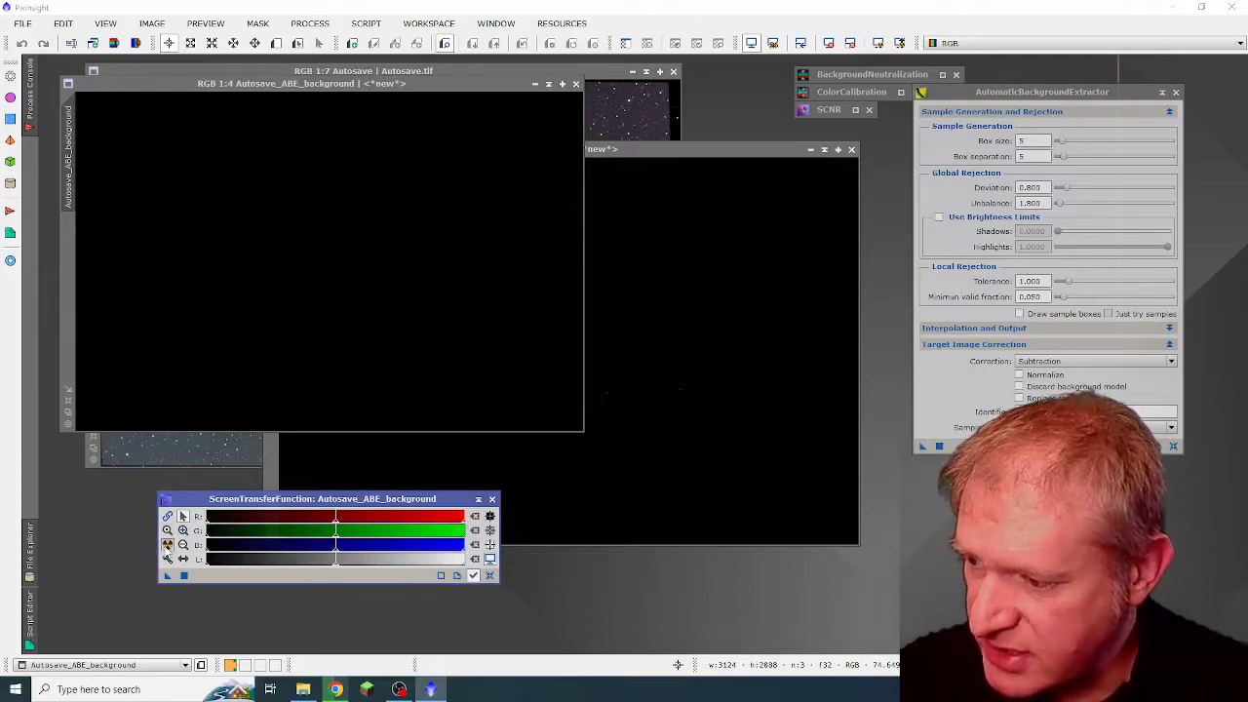
pyautogui.click(166, 545)
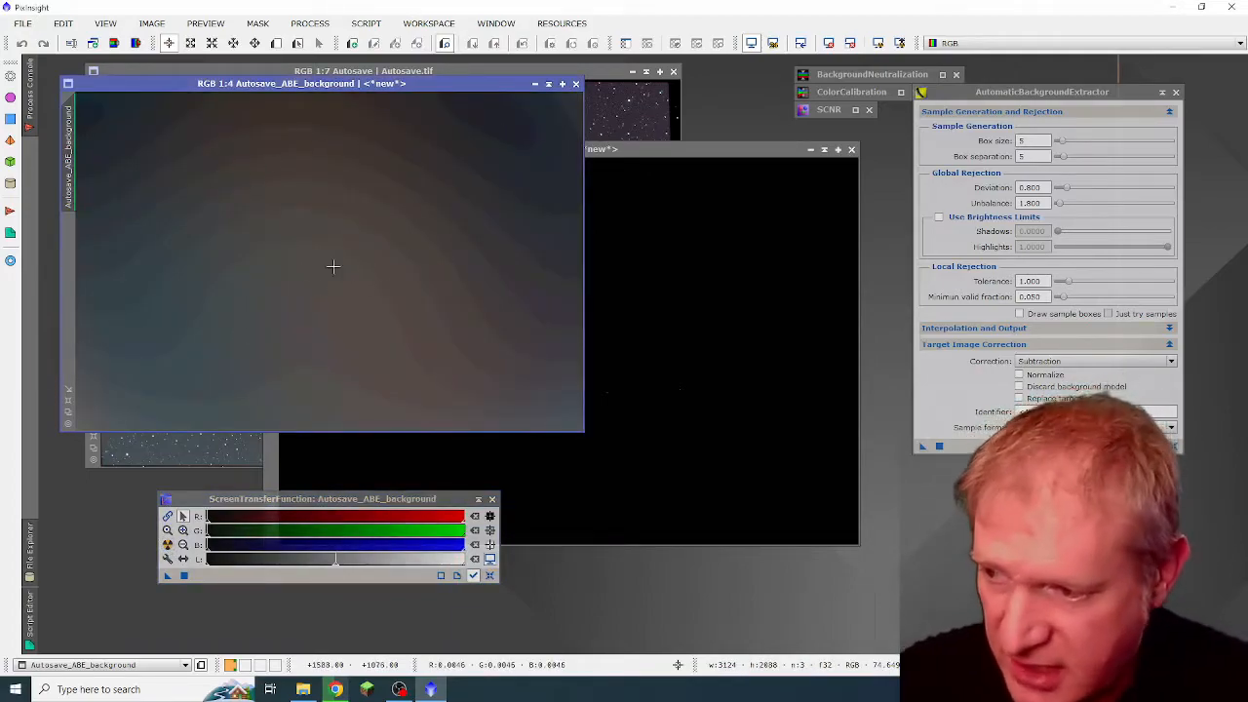
# - Bring the background-corrected Autosave_ABE image forward, reposition it clear of the process windows and auto-stretch it
pyautogui.click(715, 148)
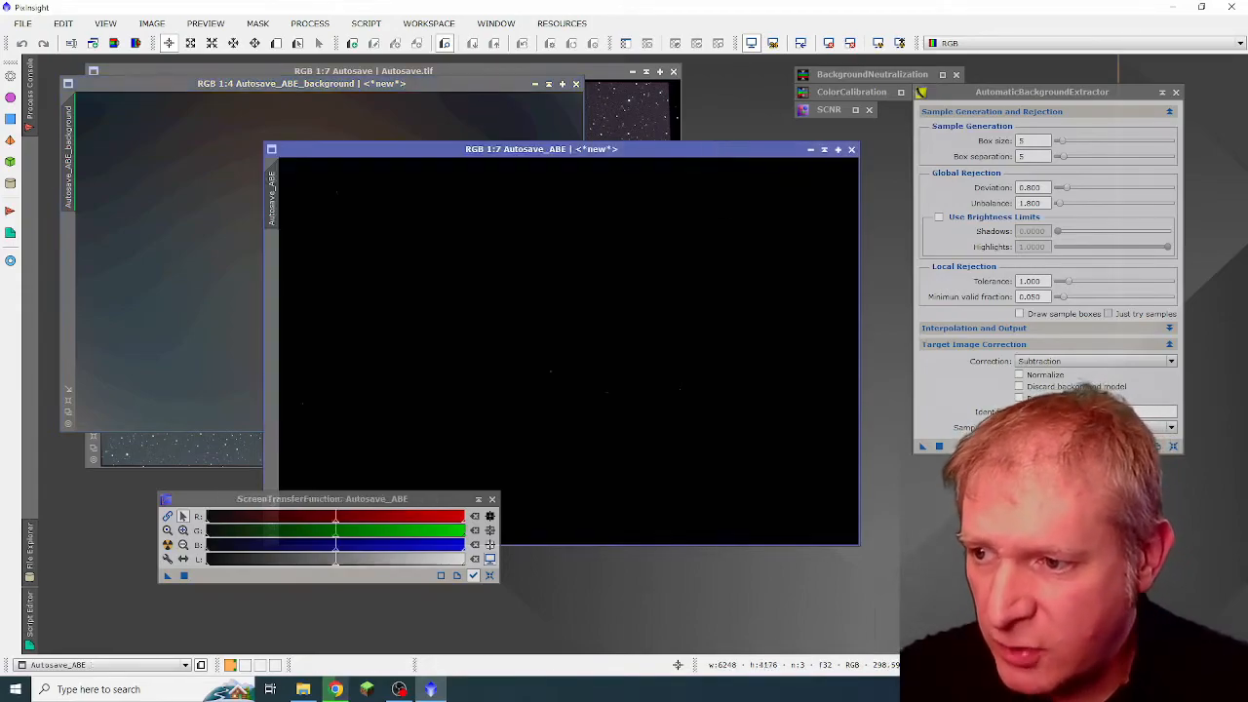
pyautogui.moveTo(472, 153); pyautogui.dragTo(458, 97)
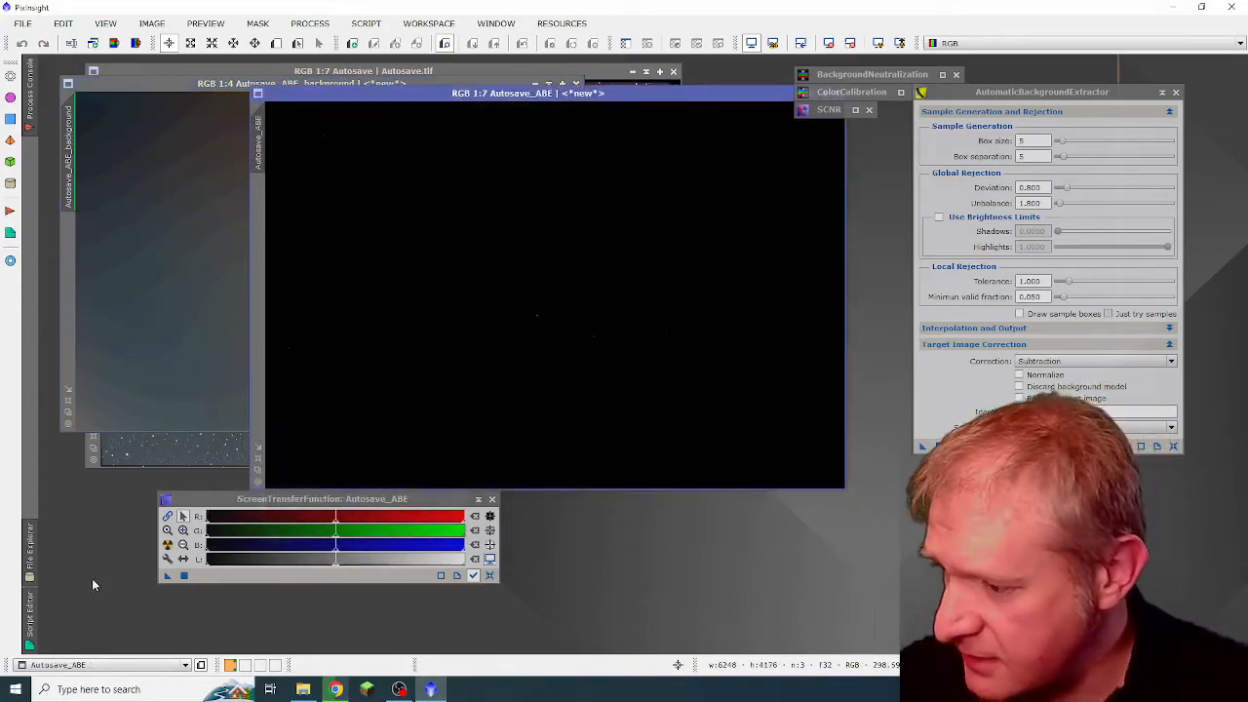
pyautogui.click(167, 545)
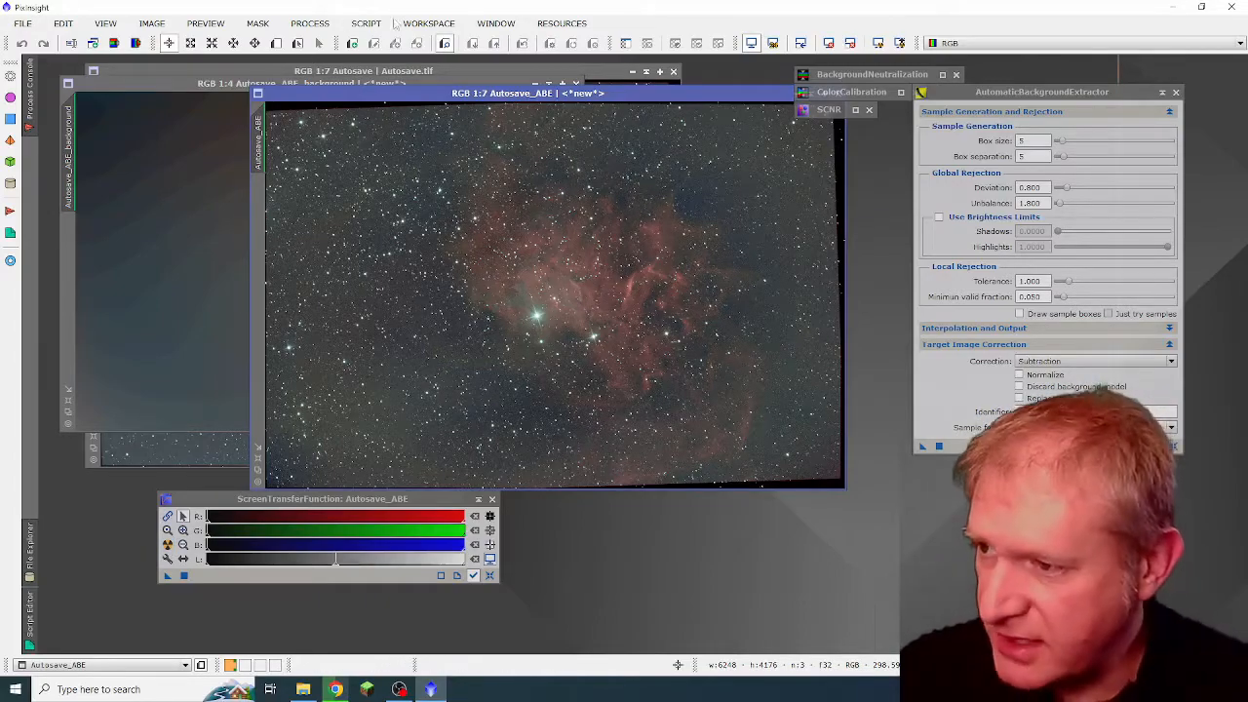
# - Close the background model image and place Autosave_ABE and the original Autosave image side by side for comparison
pyautogui.click(300, 86)
pyautogui.moveTo(299, 86); pyautogui.dragTo(289, 105)
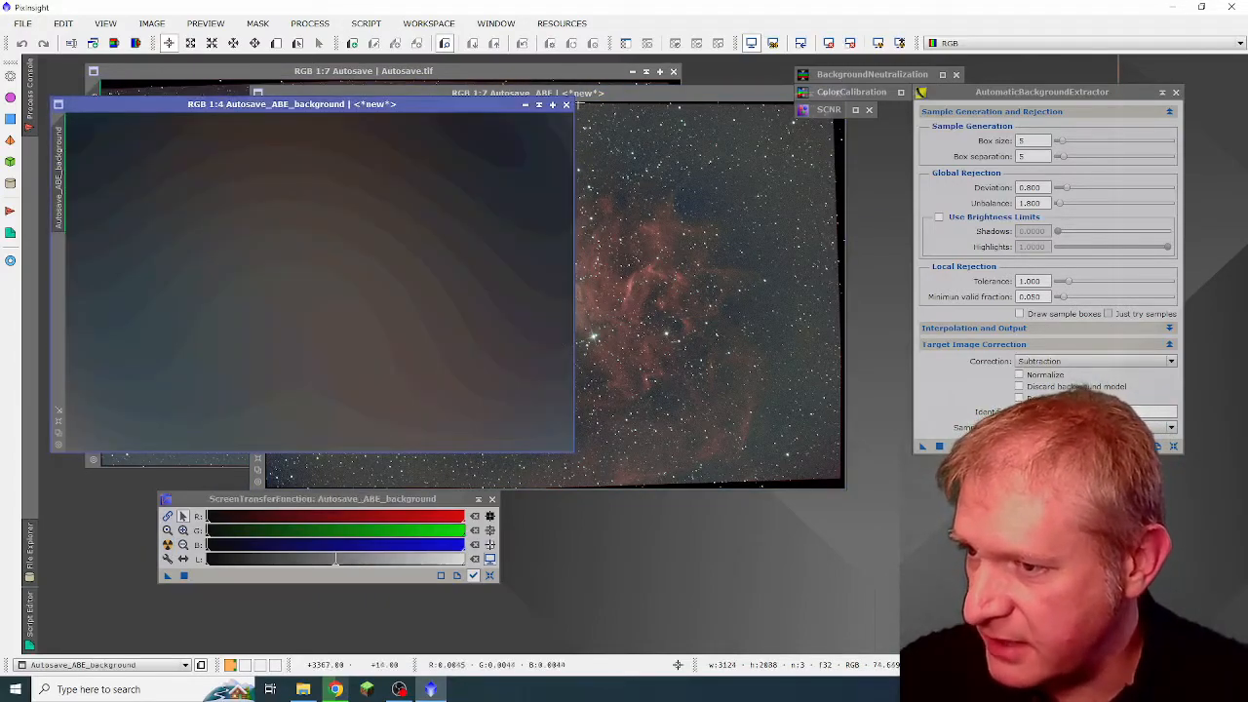
pyautogui.click(565, 107)
pyautogui.moveTo(578, 93); pyautogui.dragTo(396, 242)
pyautogui.moveTo(511, 74); pyautogui.dragTo(1018, 236)
pyautogui.moveTo(1017, 236); pyautogui.dragTo(1017, 236)
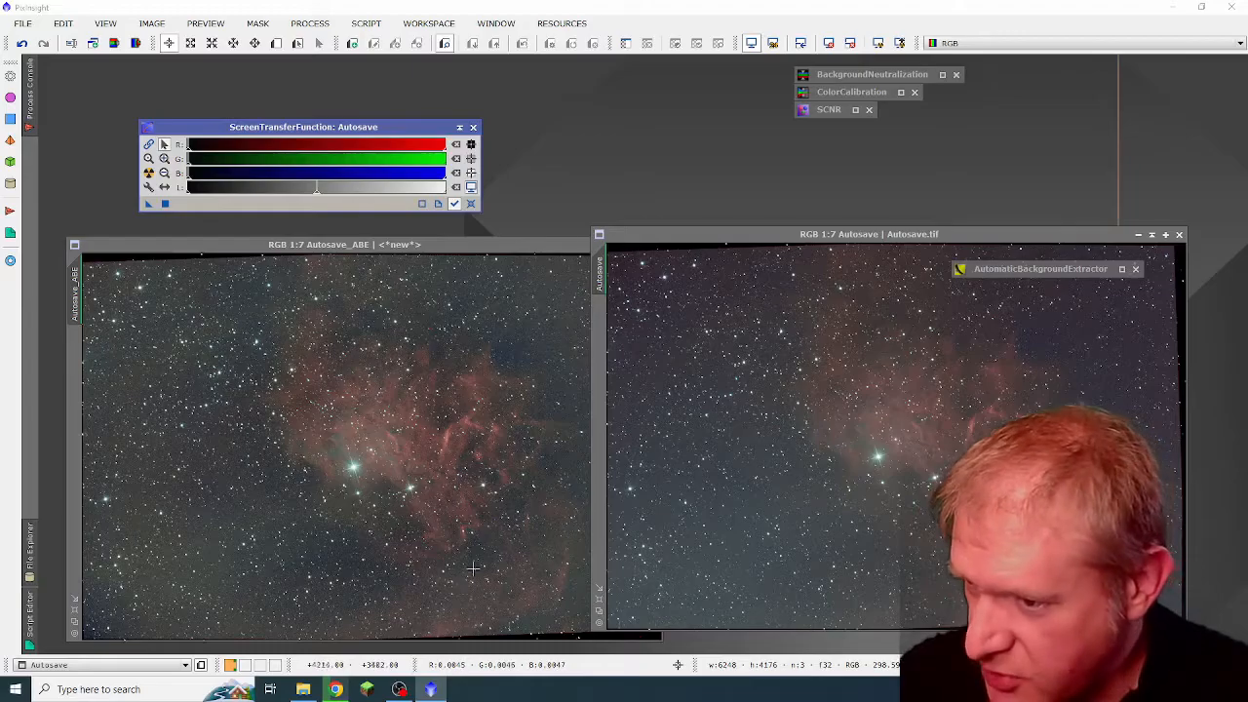
# - Collapse the Autosave_ABE image window and bring the original Autosave image back to the middle of the workspace
pyautogui.moveTo(218, 245); pyautogui.dragTo(209, 221)
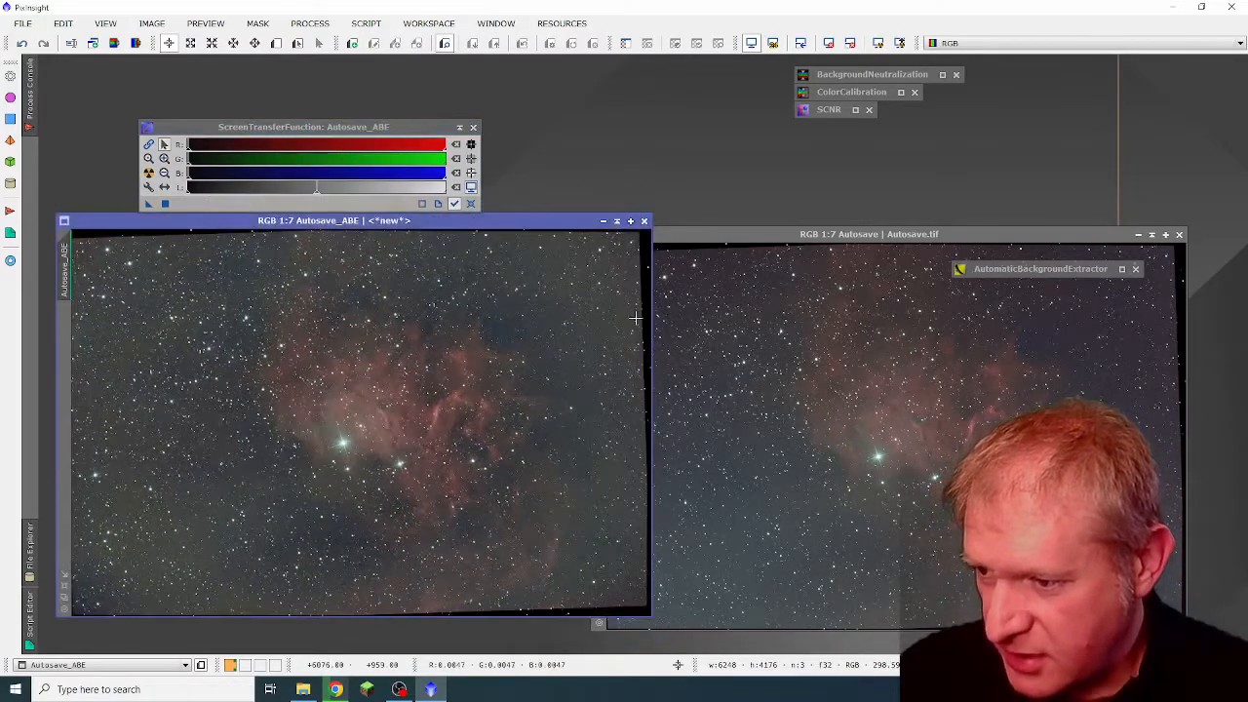
pyautogui.click(616, 222)
pyautogui.moveTo(716, 234); pyautogui.dragTo(277, 227)
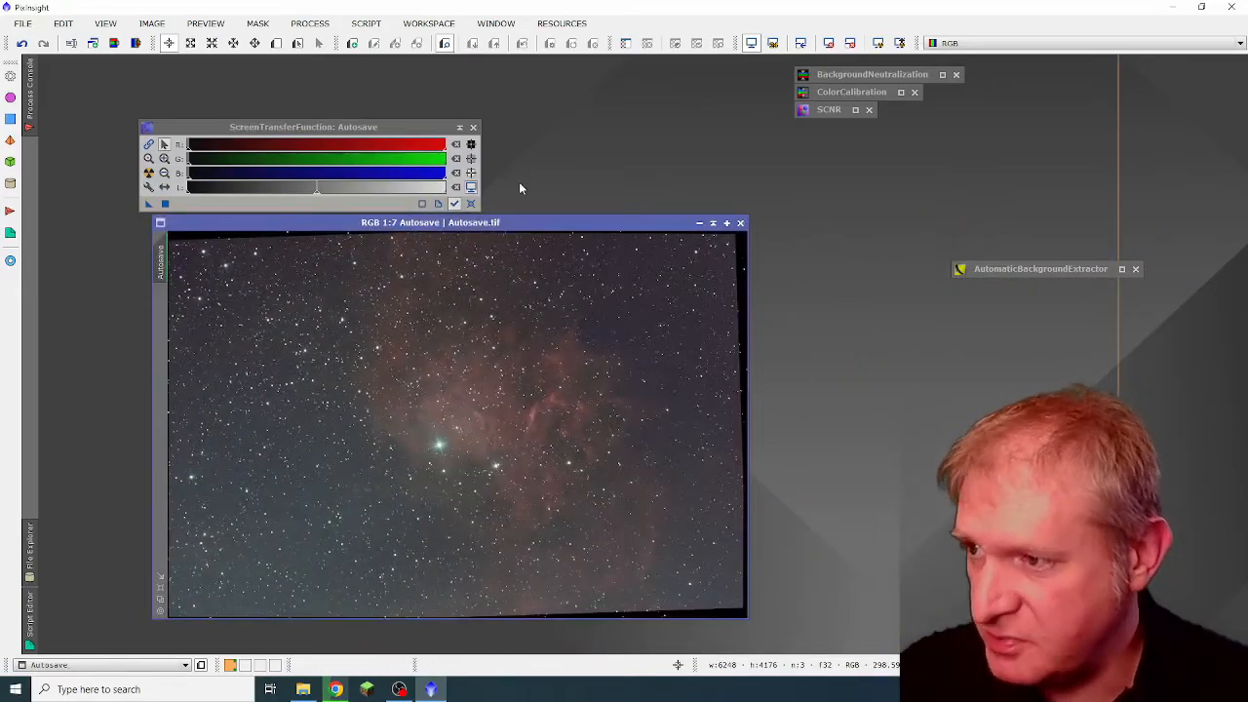
# - Open DynamicBackgroundExtraction and arrange its window, the Autosave image and ScreenTransferFunction so that none overlap
pyautogui.click(314, 25)
pyautogui.moveTo(429, 15)
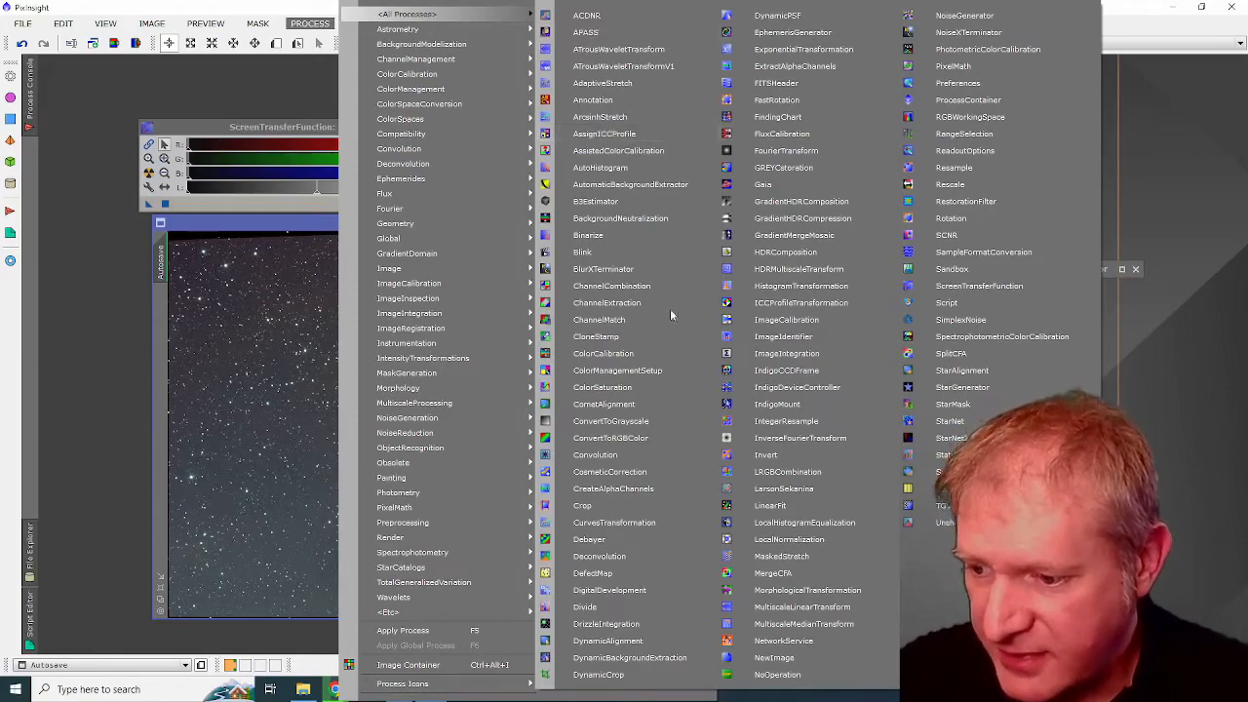
pyautogui.click(629, 658)
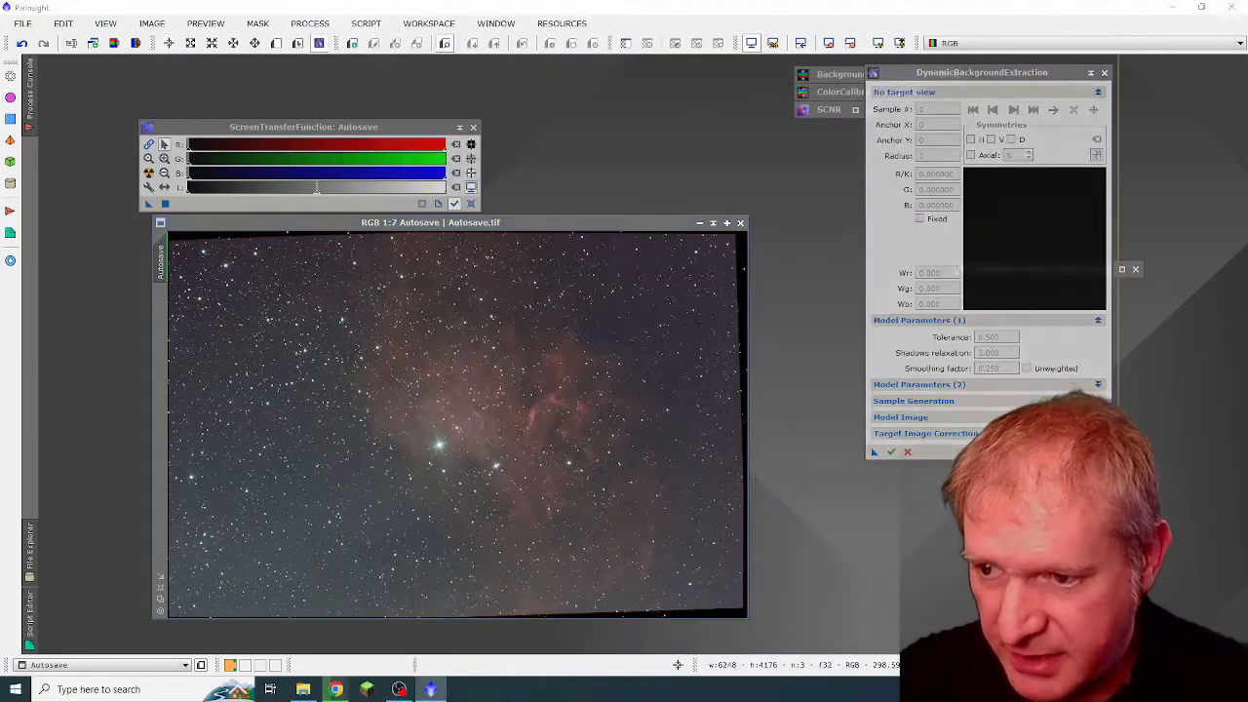
pyautogui.moveTo(979, 76); pyautogui.dragTo(885, 161)
pyautogui.moveTo(662, 223); pyautogui.dragTo(618, 156)
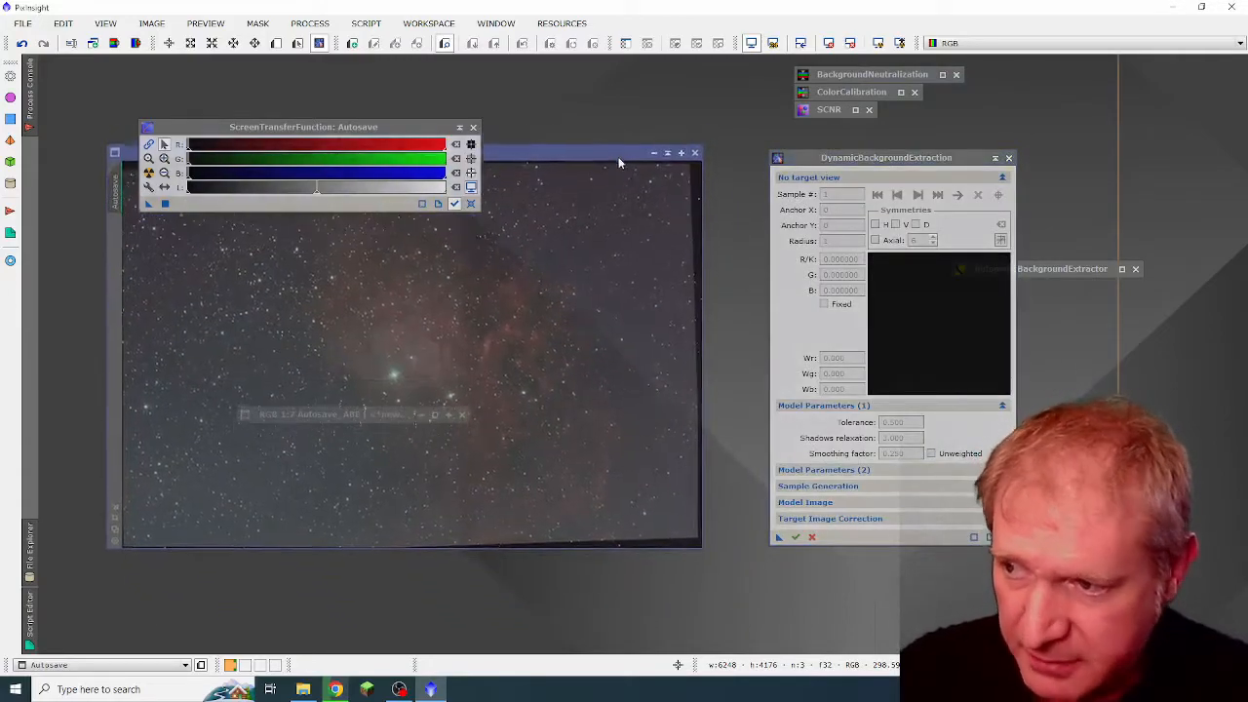
pyautogui.moveTo(393, 132); pyautogui.dragTo(412, 57)
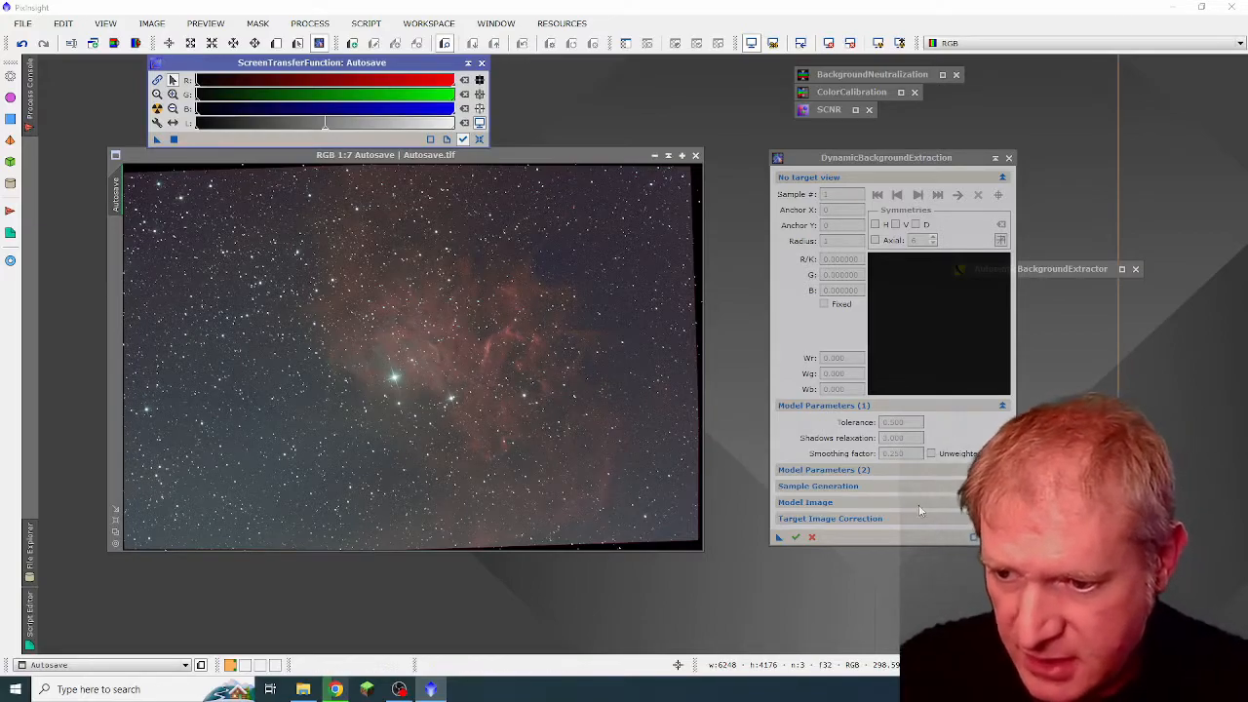
# - Make the Autosave image the DynamicBackgroundExtraction target and place five background samples in the dark sky to the right of the nebula
pyautogui.click(652, 261)
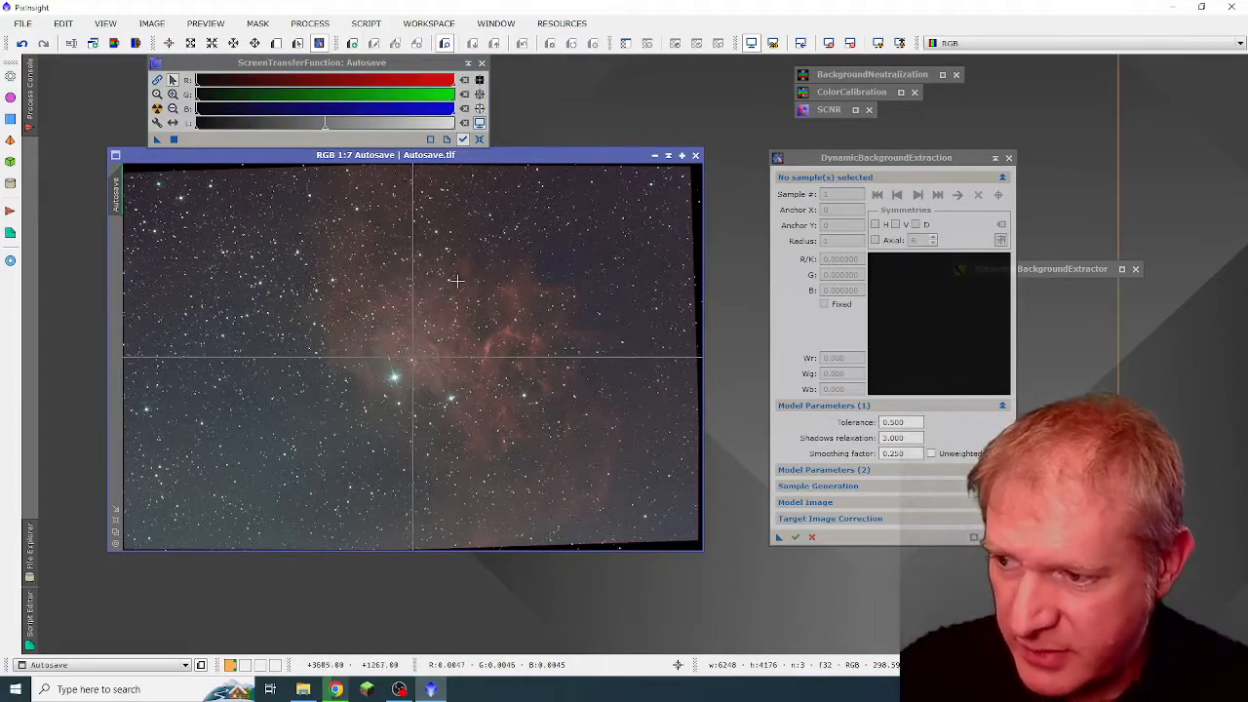
pyautogui.click(639, 283)
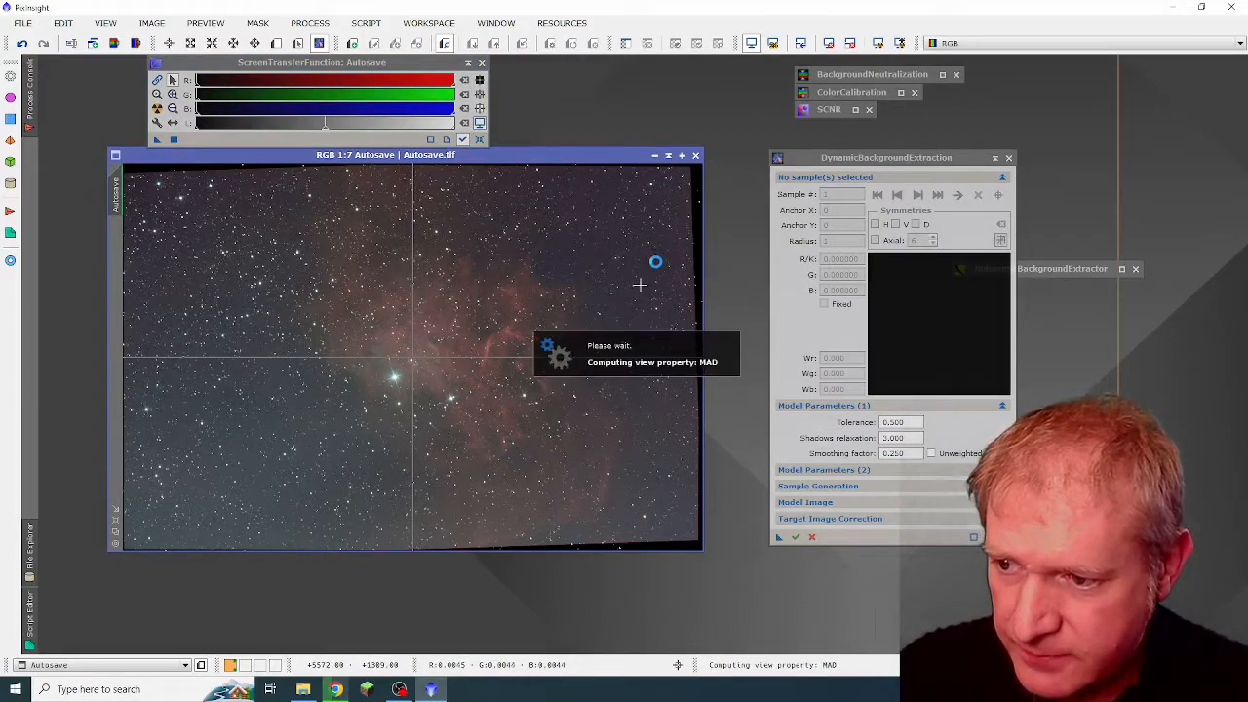
pyautogui.click(643, 265)
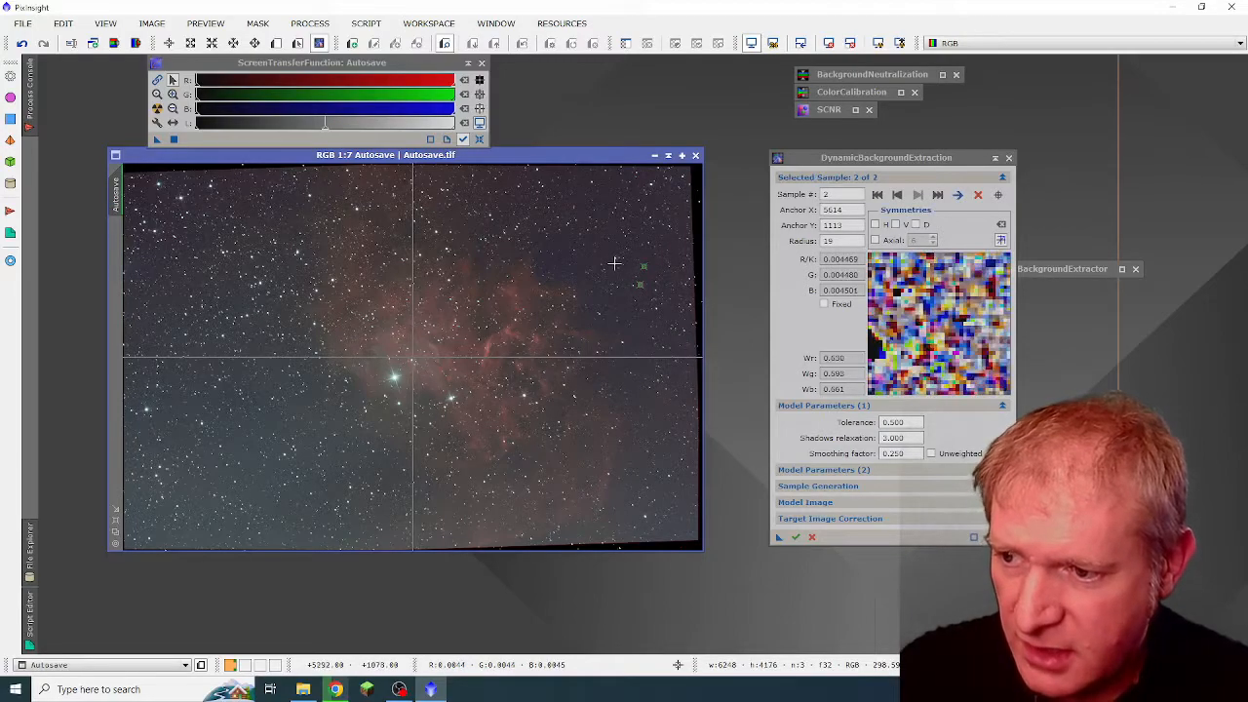
pyautogui.click(609, 255)
pyautogui.click(593, 256)
pyautogui.click(576, 266)
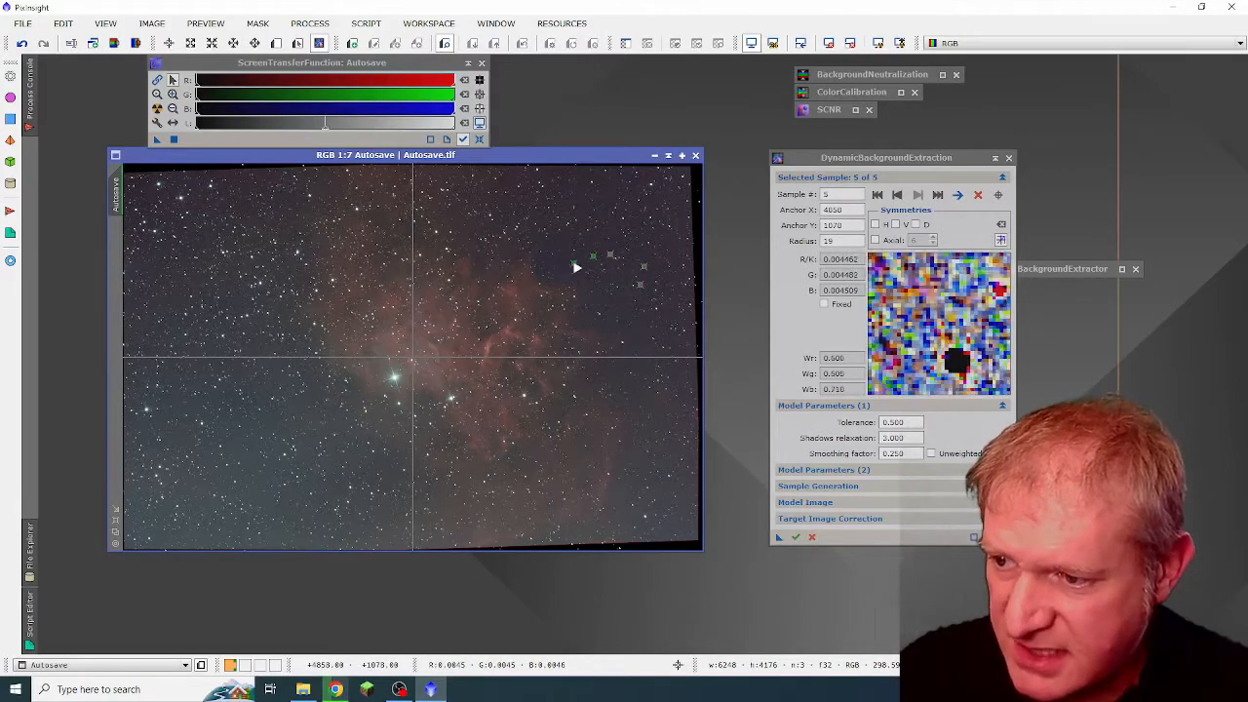
# - Add nine more background samples across the dark, star-free patches in the upper-right part of the Autosave image
pyautogui.click(582, 255)
pyautogui.click(611, 204)
pyautogui.click(589, 197)
pyautogui.click(607, 224)
pyautogui.click(607, 234)
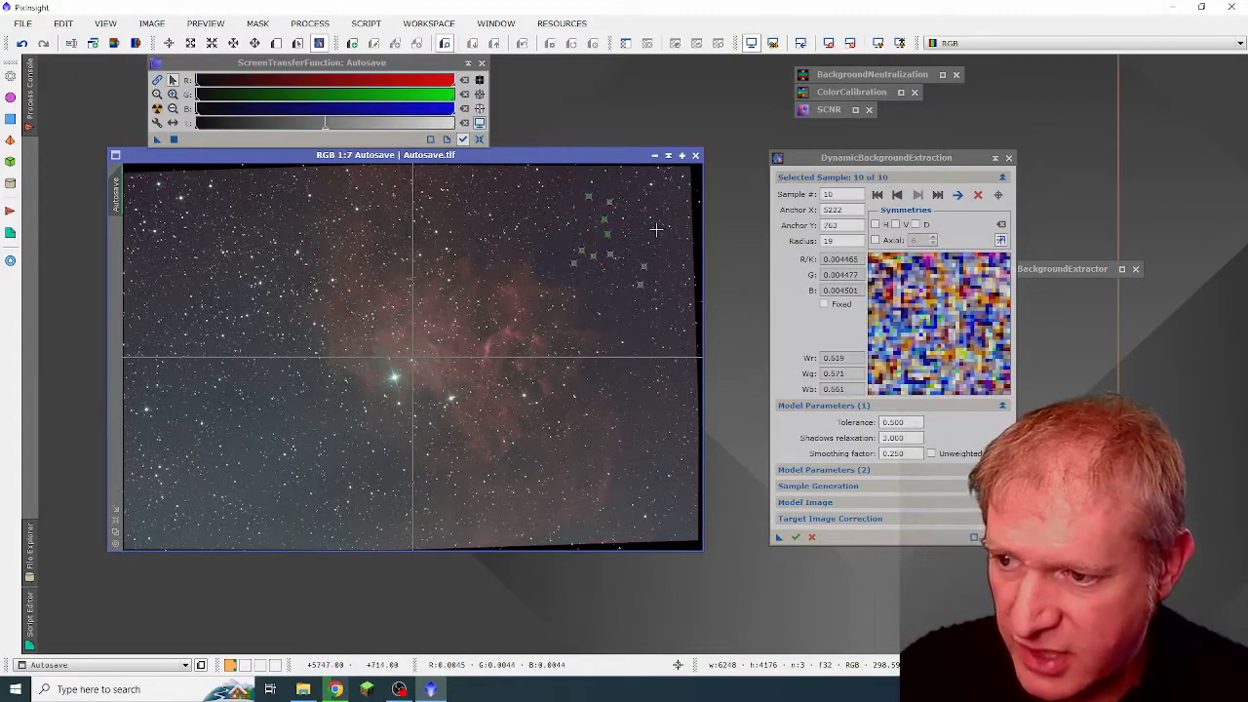
pyautogui.click(653, 235)
pyautogui.click(678, 217)
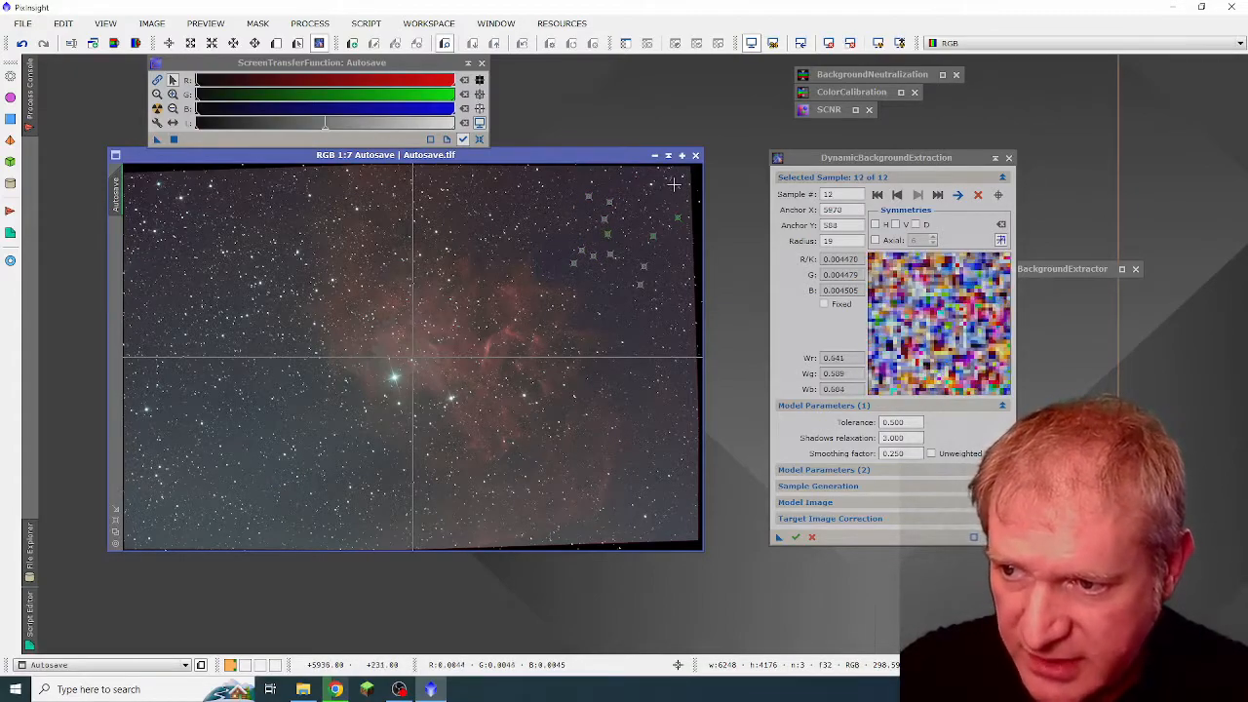
pyautogui.click(672, 198)
pyautogui.click(609, 182)
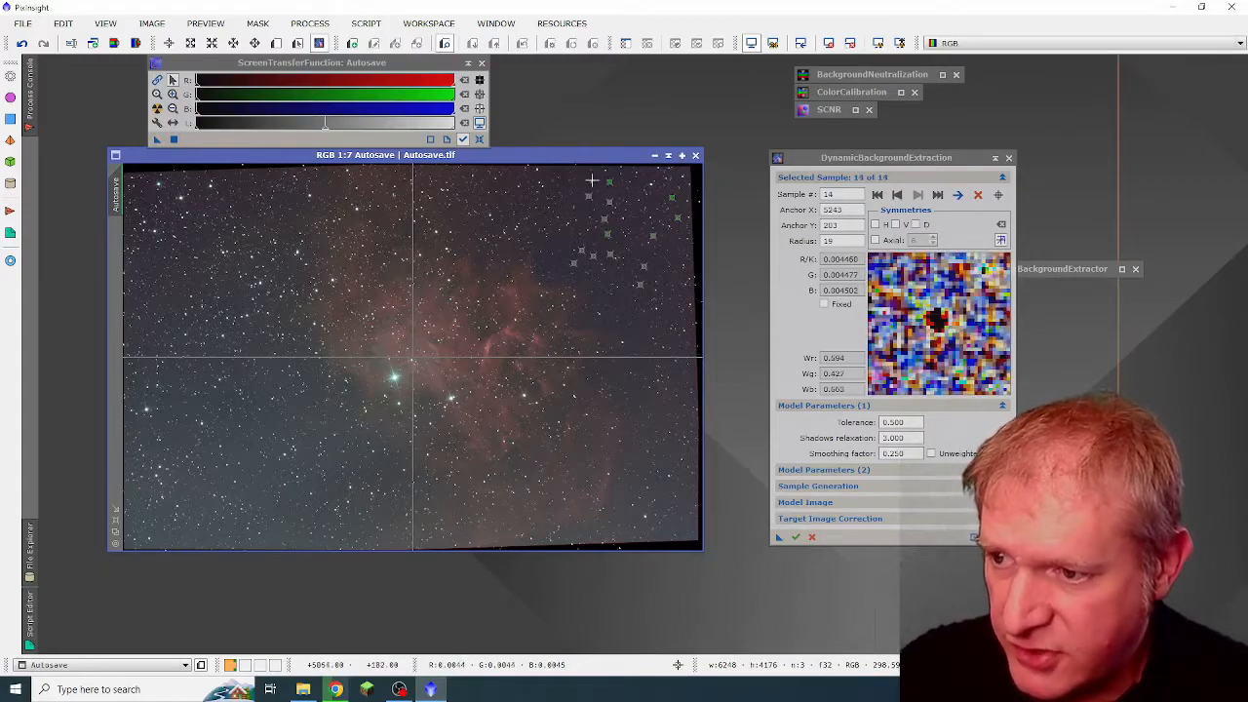
# - Add two samples near the image's upper edge and shift the one covering a bright star onto clear background
pyautogui.click(592, 183)
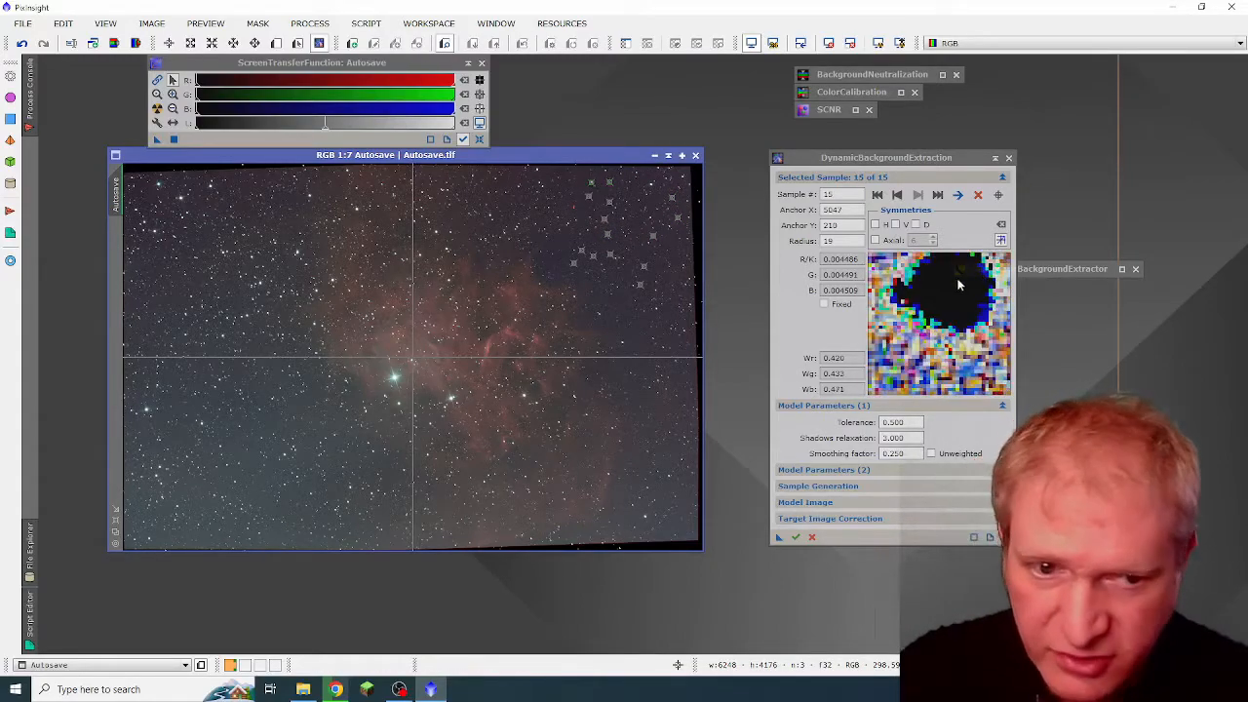
pyautogui.click(587, 177)
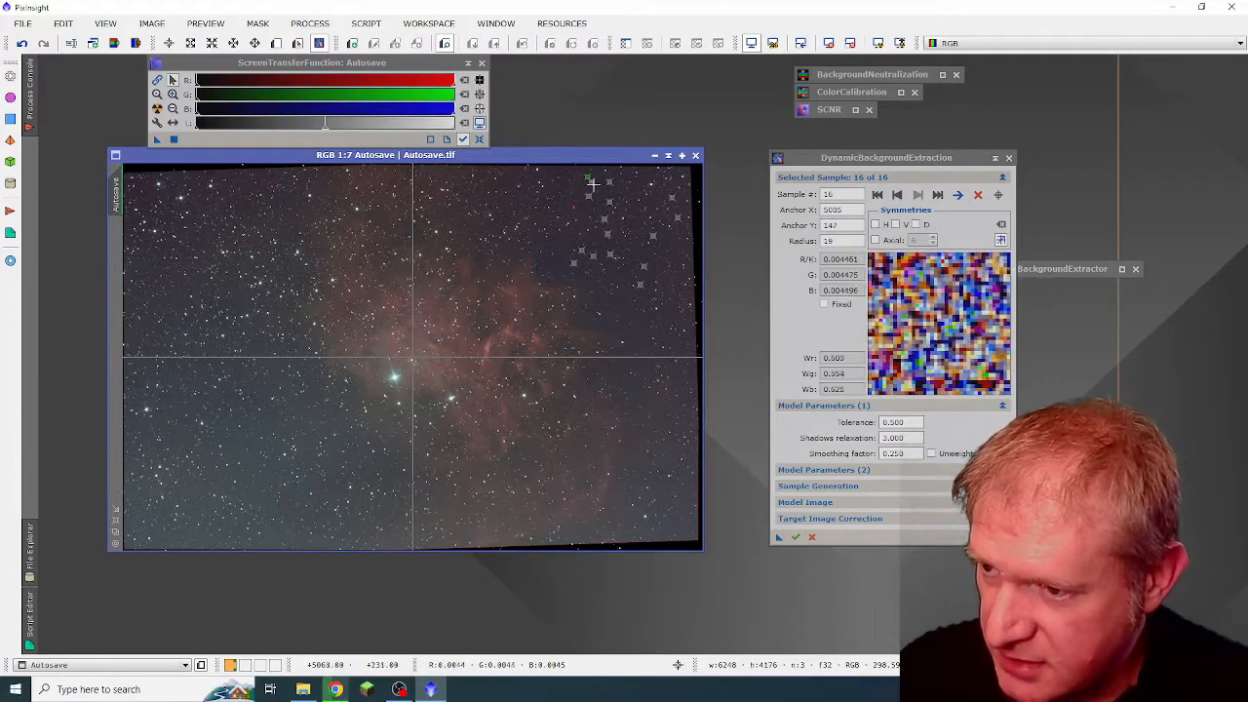
pyautogui.moveTo(592, 185); pyautogui.dragTo(583, 187)
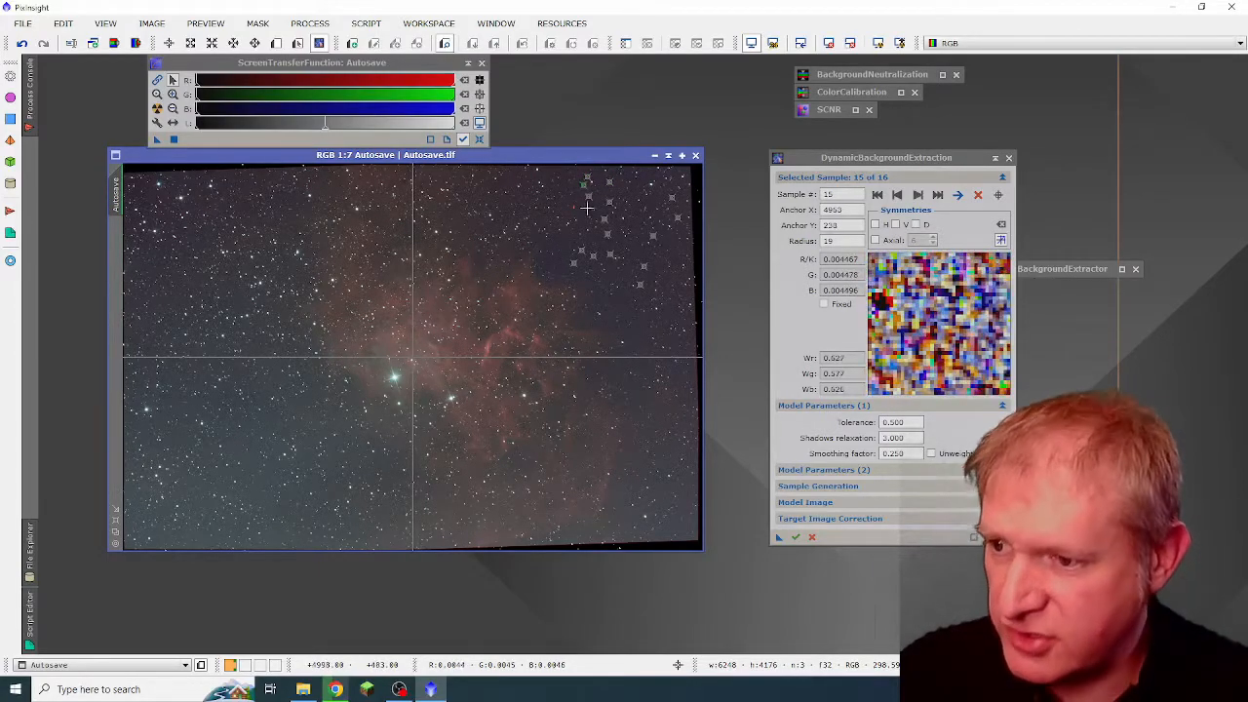
# - Add background samples to the right of the nebula, from the existing upper samples down to the image's mid-height
pyautogui.click(585, 219)
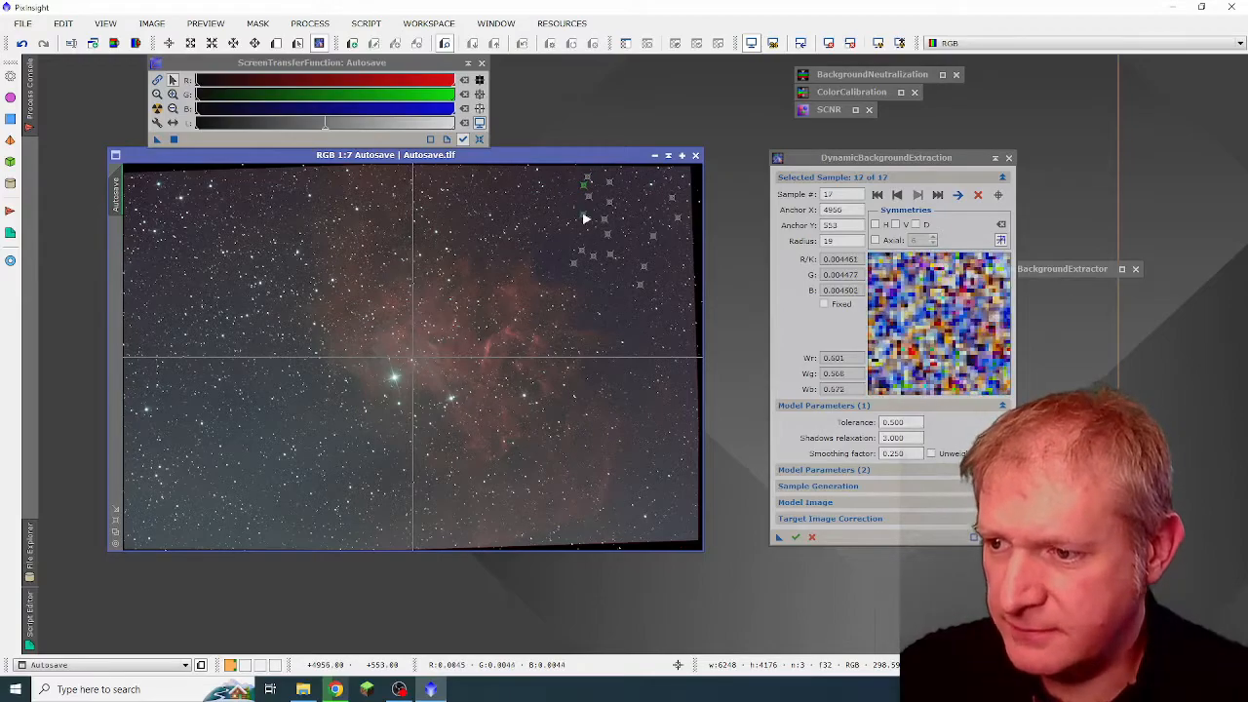
pyautogui.click(597, 294)
pyautogui.click(614, 303)
pyautogui.click(620, 316)
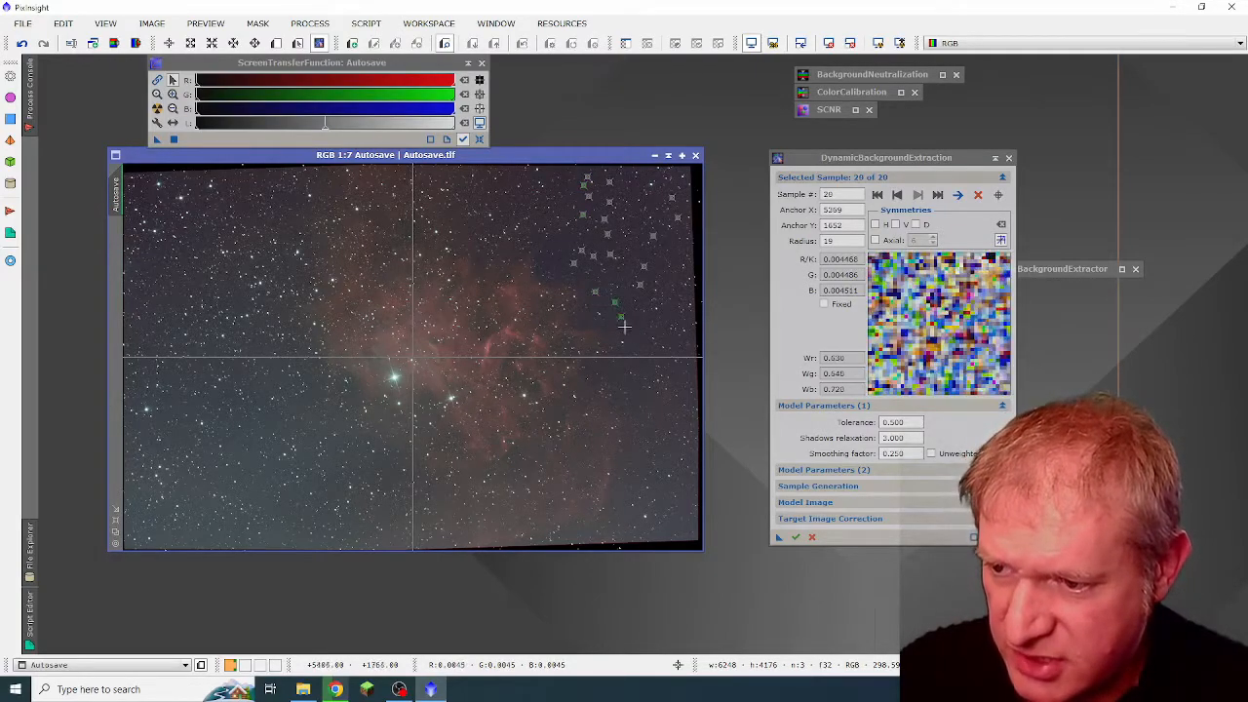
pyautogui.click(635, 336)
pyautogui.click(671, 337)
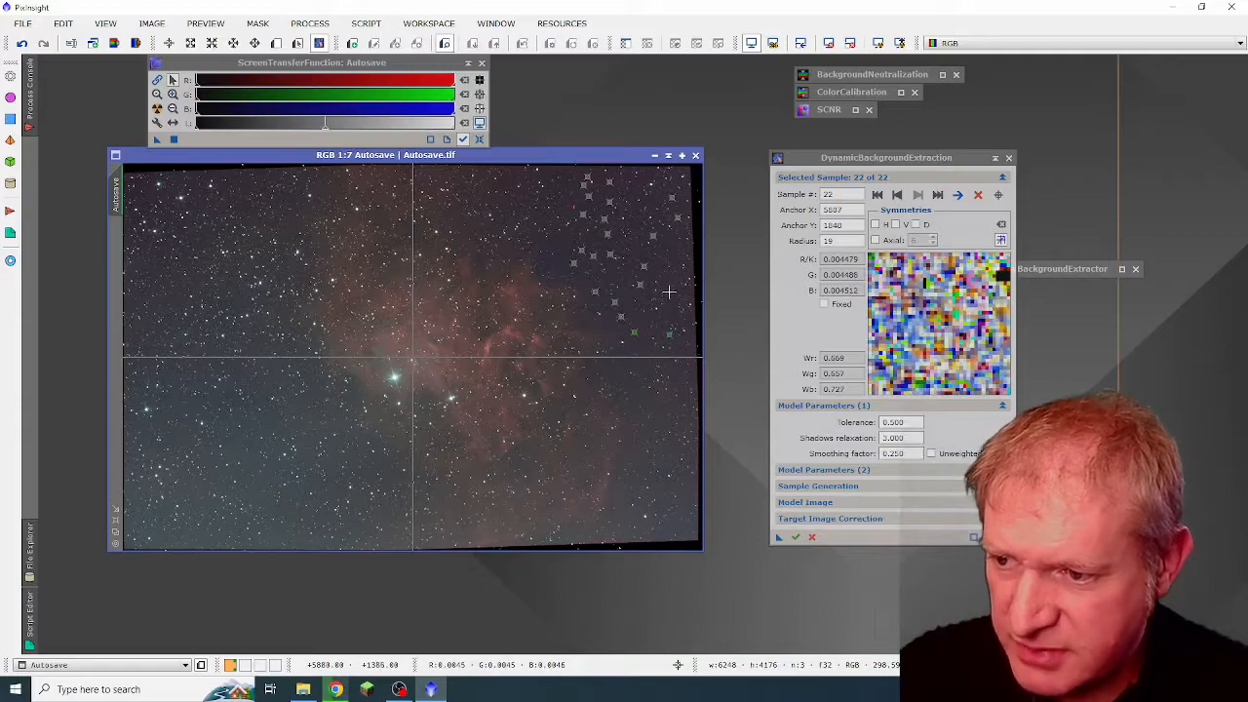
pyautogui.click(669, 290)
# - Continue adding background samples down the lower-right edge of the Autosave image, keeping outside the nebula
pyautogui.click(655, 399)
pyautogui.click(635, 390)
pyautogui.click(633, 473)
pyautogui.click(684, 523)
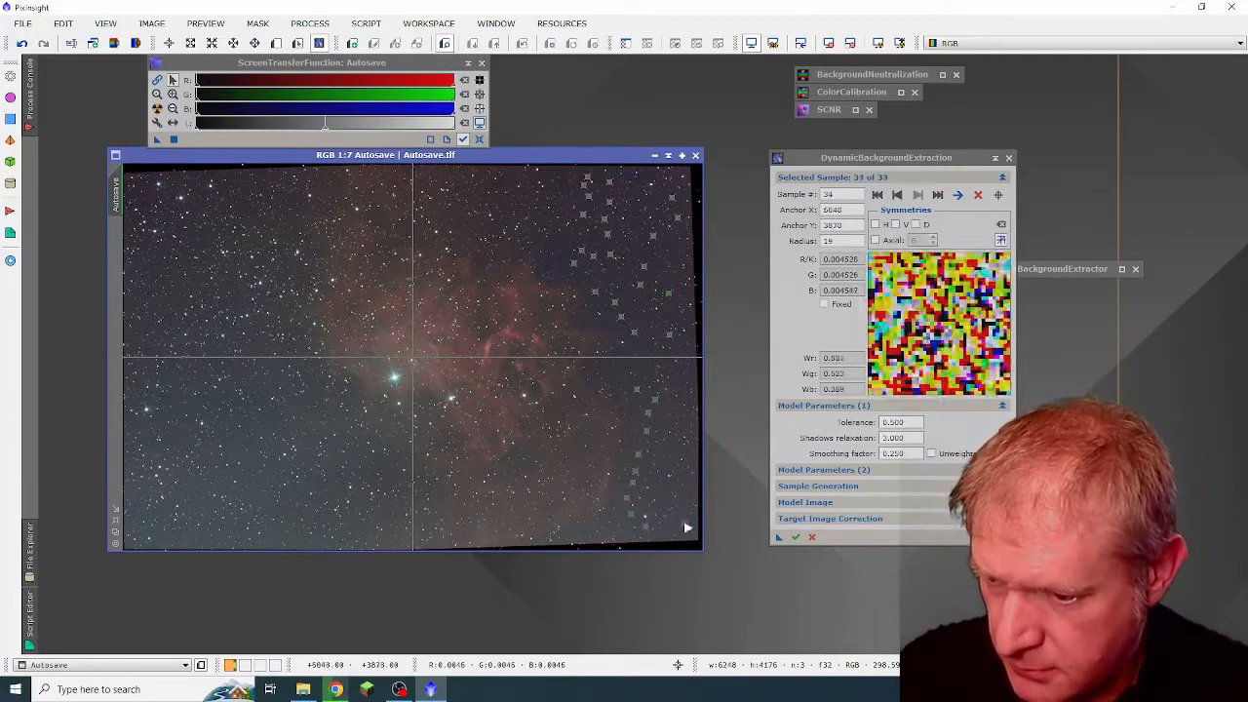
pyautogui.click(682, 479)
pyautogui.click(688, 398)
pyautogui.click(654, 371)
# - Spread background samples between the stars across the lower-left part of the Autosave image
pyautogui.click(189, 459)
pyautogui.click(207, 464)
pyautogui.click(255, 480)
pyautogui.click(180, 444)
pyautogui.click(199, 406)
pyautogui.click(238, 448)
pyautogui.click(294, 402)
pyautogui.click(254, 538)
# - Spread background samples between the stars from the left side's mid-height up to the image's upper-left corner
pyautogui.click(244, 378)
pyautogui.click(211, 373)
pyautogui.click(164, 370)
pyautogui.click(168, 319)
pyautogui.click(150, 269)
pyautogui.click(245, 319)
pyautogui.click(284, 223)
pyautogui.click(225, 193)
pyautogui.click(152, 197)
pyautogui.click(144, 391)
pyautogui.click(199, 210)
# - Fill remaining gaps with samples in the dark area by the nebula's upper right and in the lower-left sky
pyautogui.click(550, 263)
pyautogui.click(589, 253)
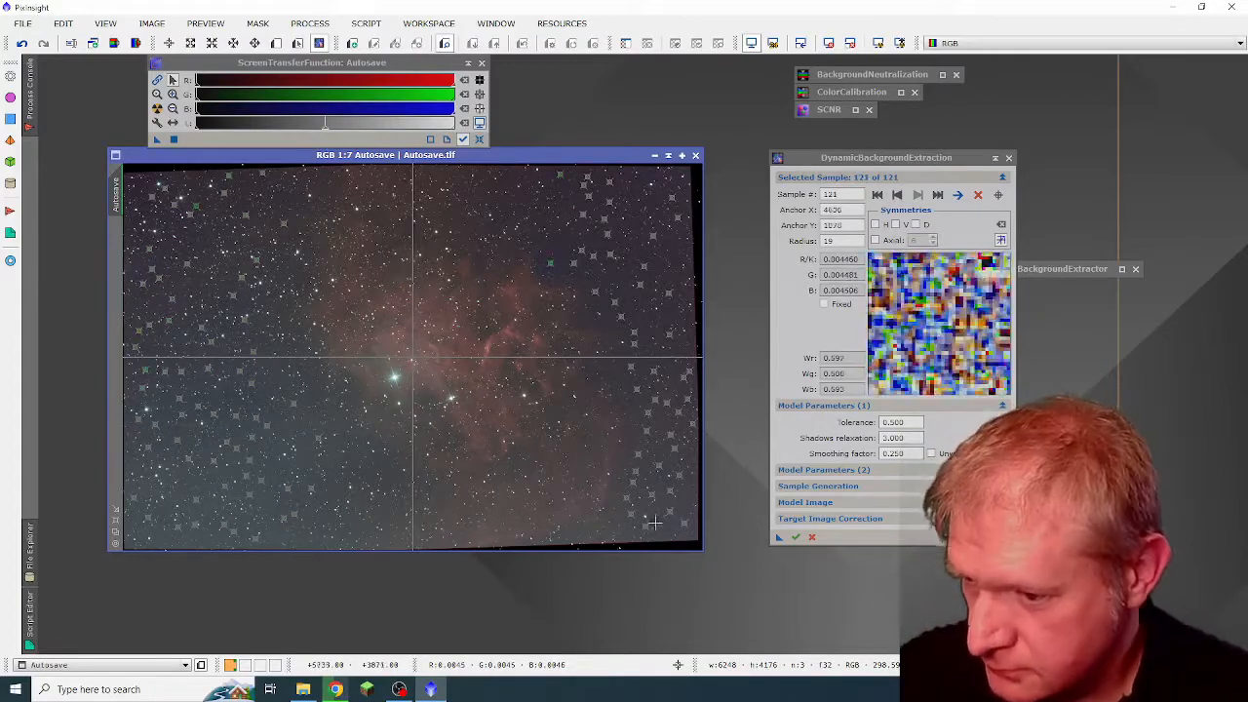
pyautogui.click(276, 454)
# - Set DynamicBackgroundExtraction's target image correction to Subtraction and apply the process to the Autosave image
pyautogui.moveTo(958, 158); pyautogui.dragTo(948, 93)
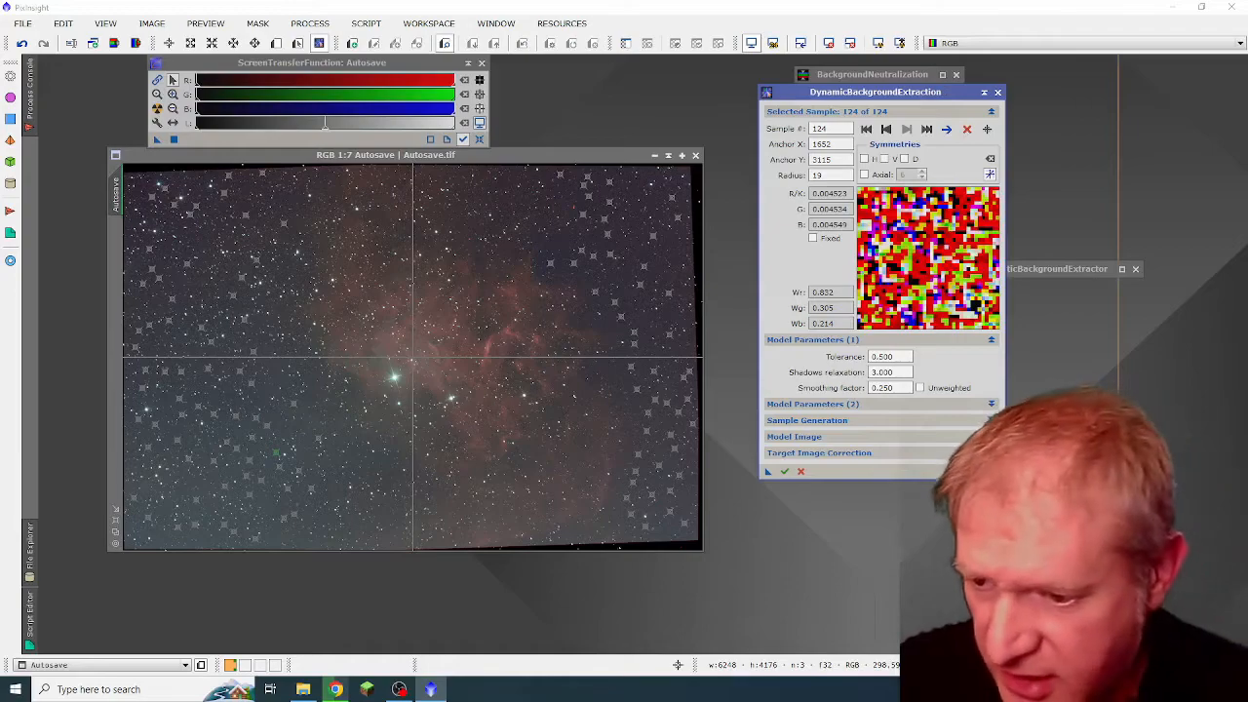
pyautogui.click(843, 455)
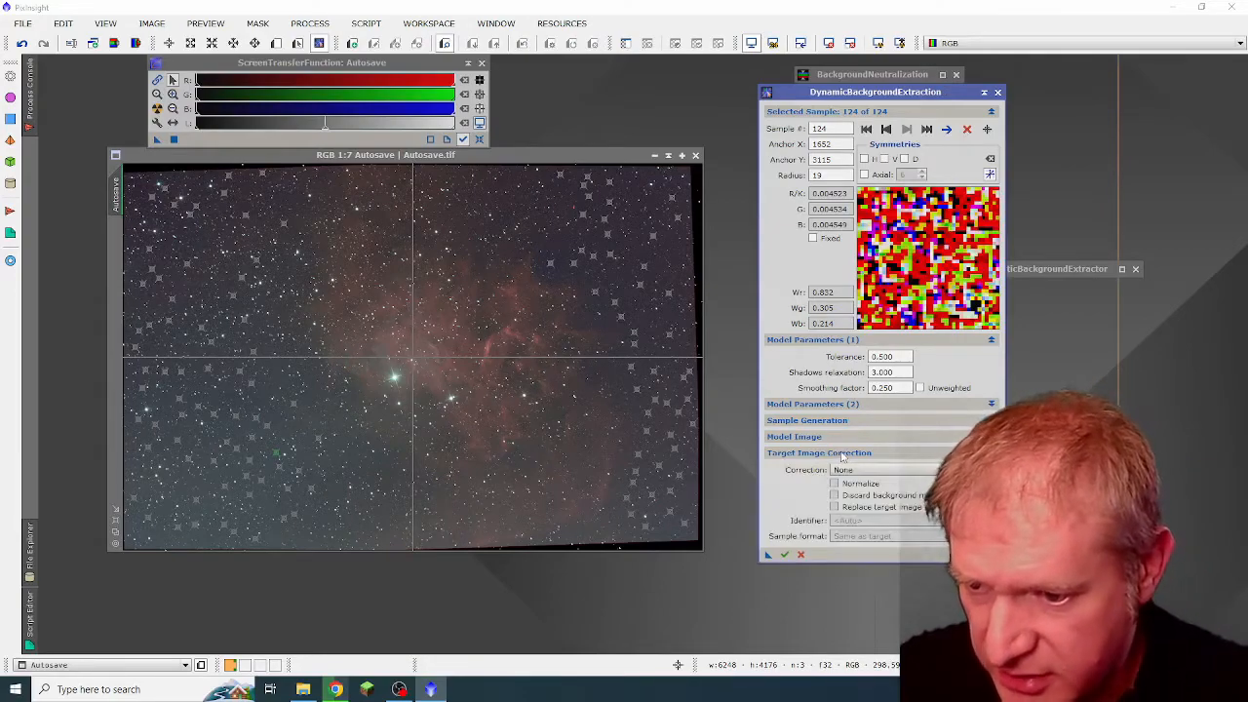
pyautogui.click(846, 470)
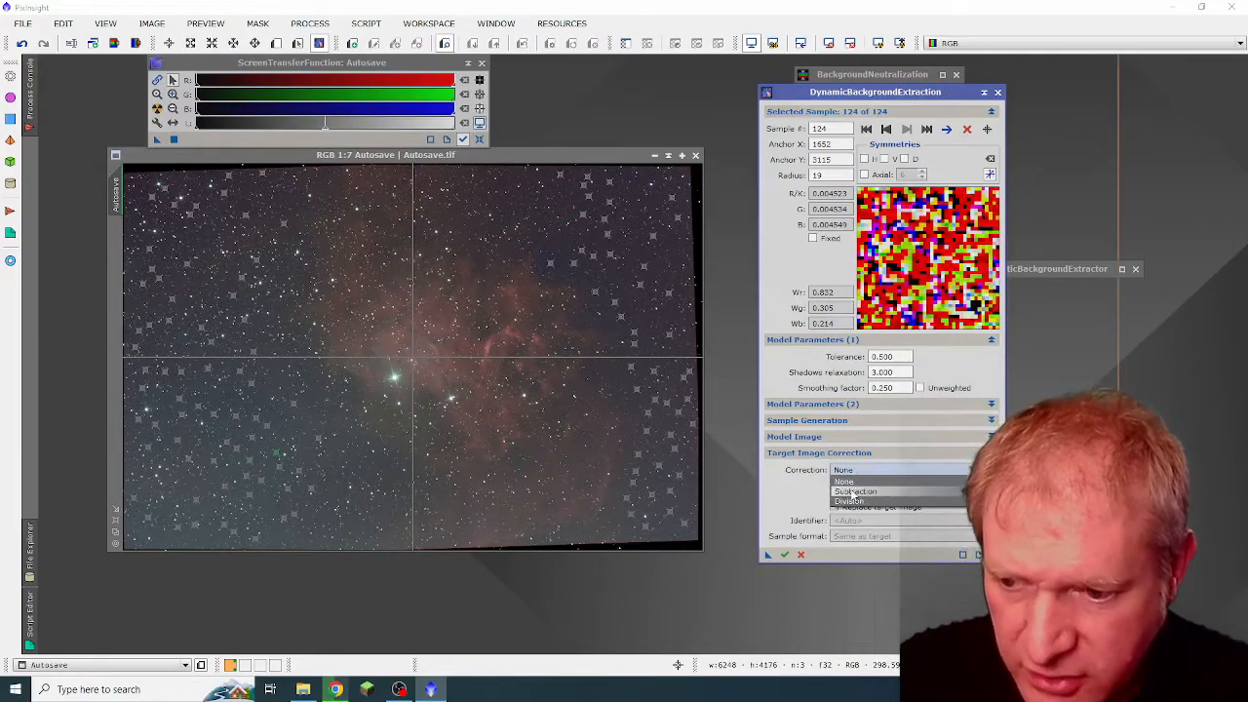
pyautogui.click(854, 491)
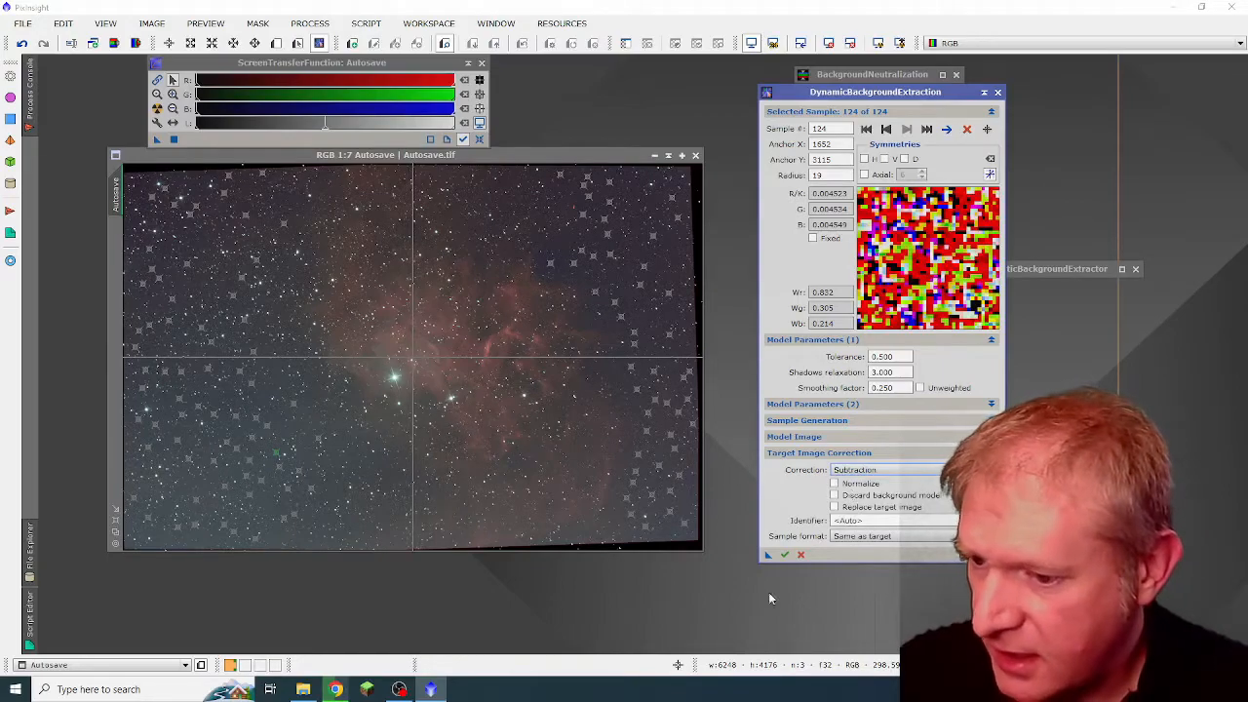
pyautogui.moveTo(767, 558); pyautogui.dragTo(559, 420)
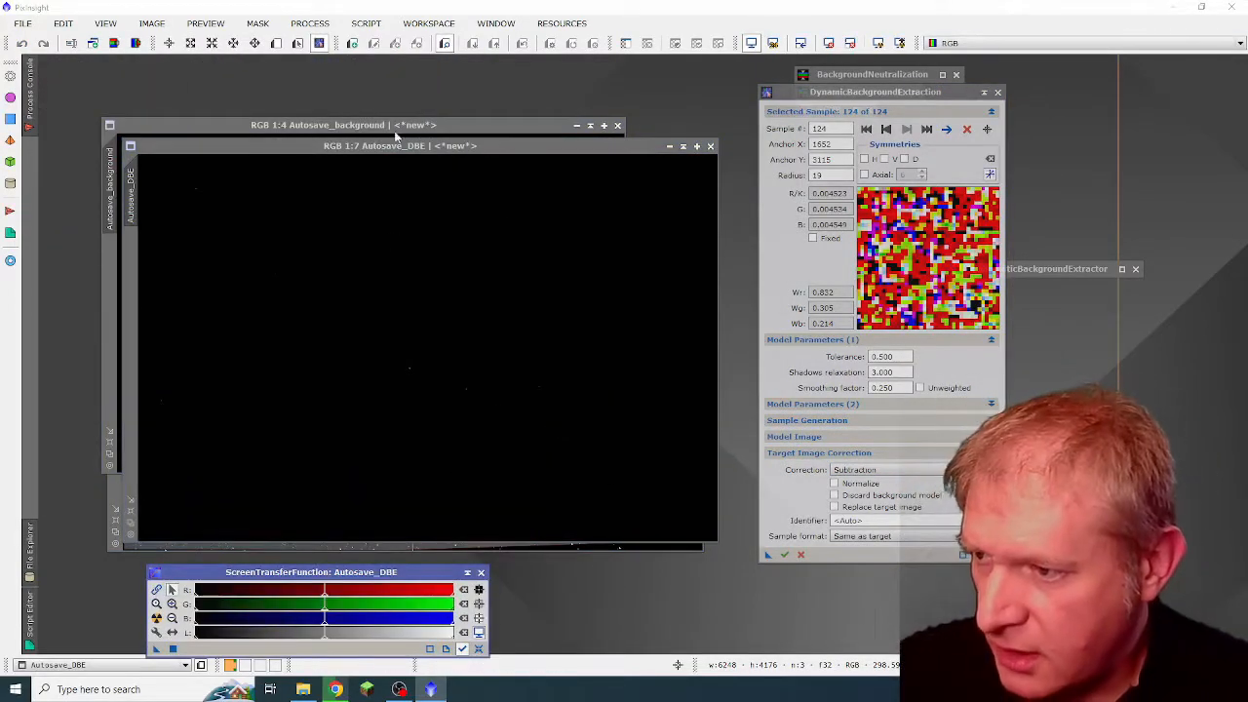
# - Auto-stretch the extracted Autosave_background model to inspect it, and close that image
pyautogui.moveTo(385, 148); pyautogui.dragTo(622, 187)
pyautogui.click(477, 127)
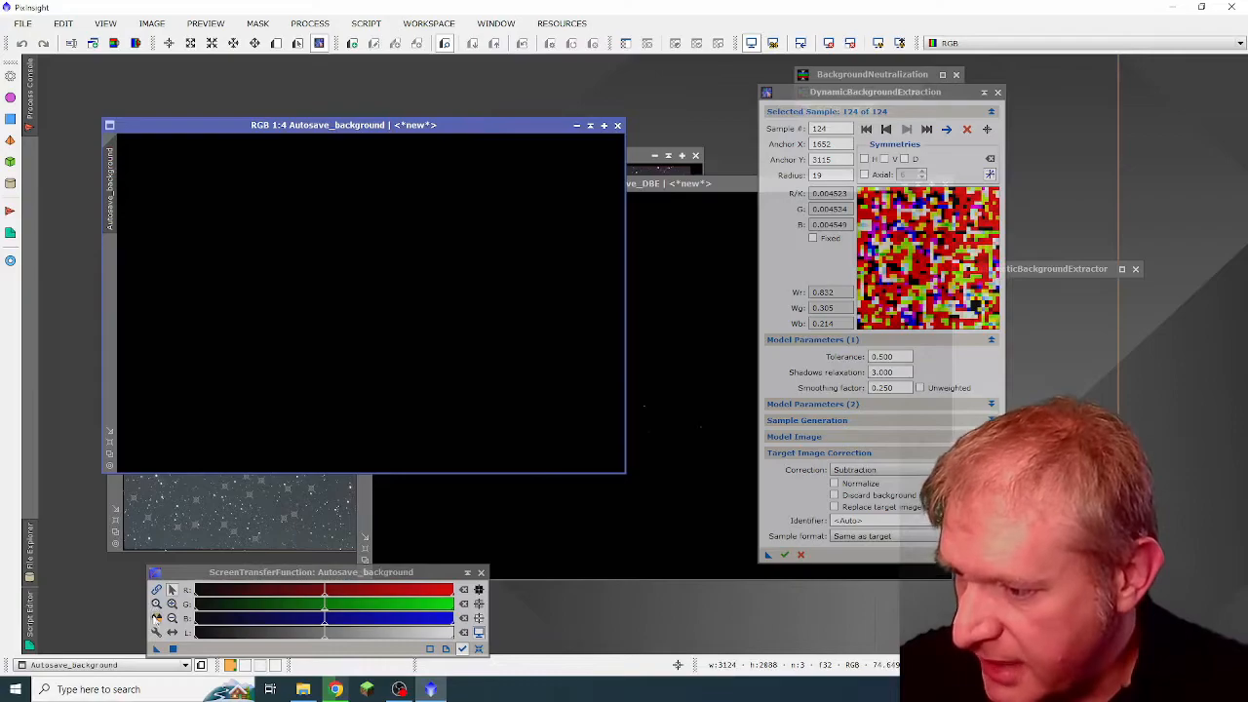
pyautogui.click(156, 618)
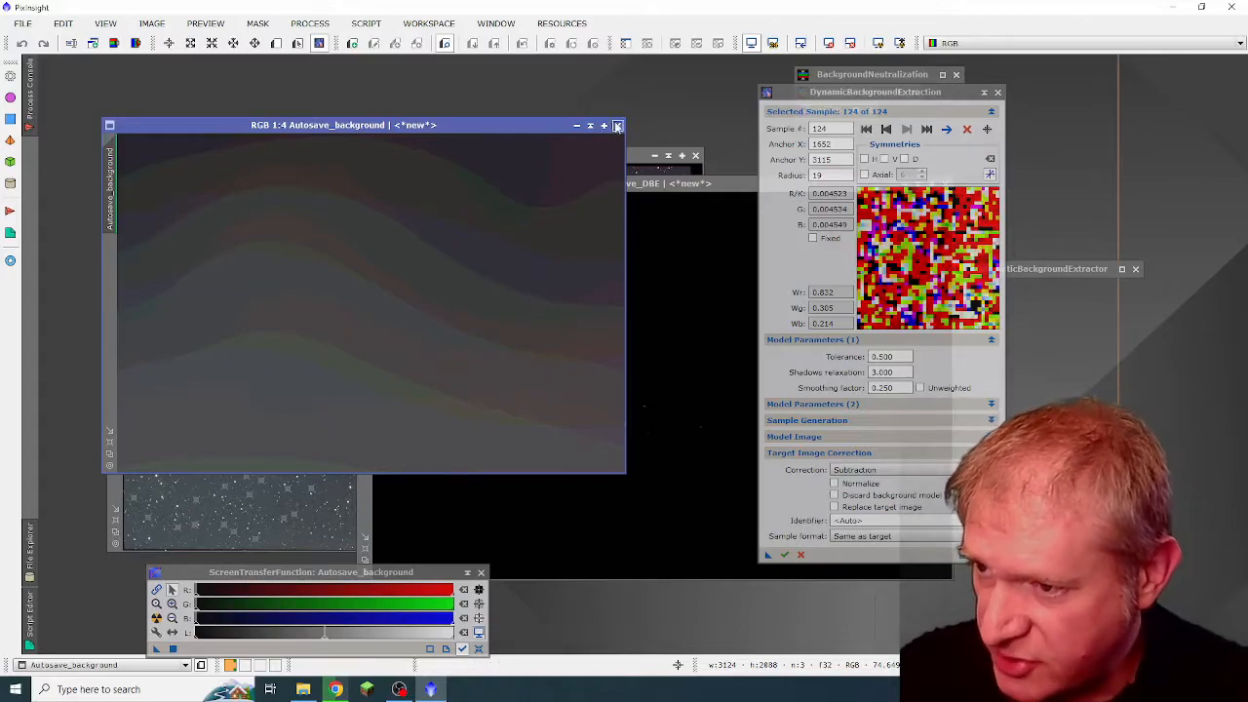
pyautogui.click(617, 125)
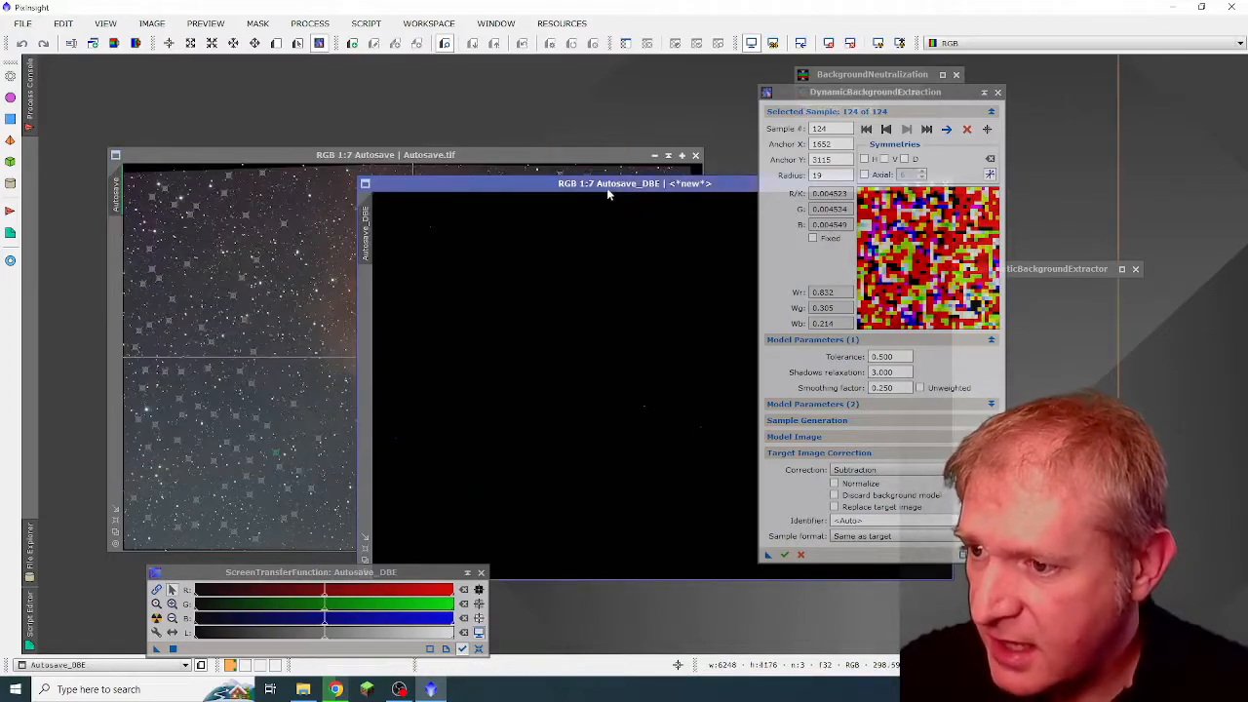
# - Auto-stretch the Autosave_DBE image and move it beside the original Autosave image
pyautogui.moveTo(605, 186); pyautogui.dragTo(358, 119)
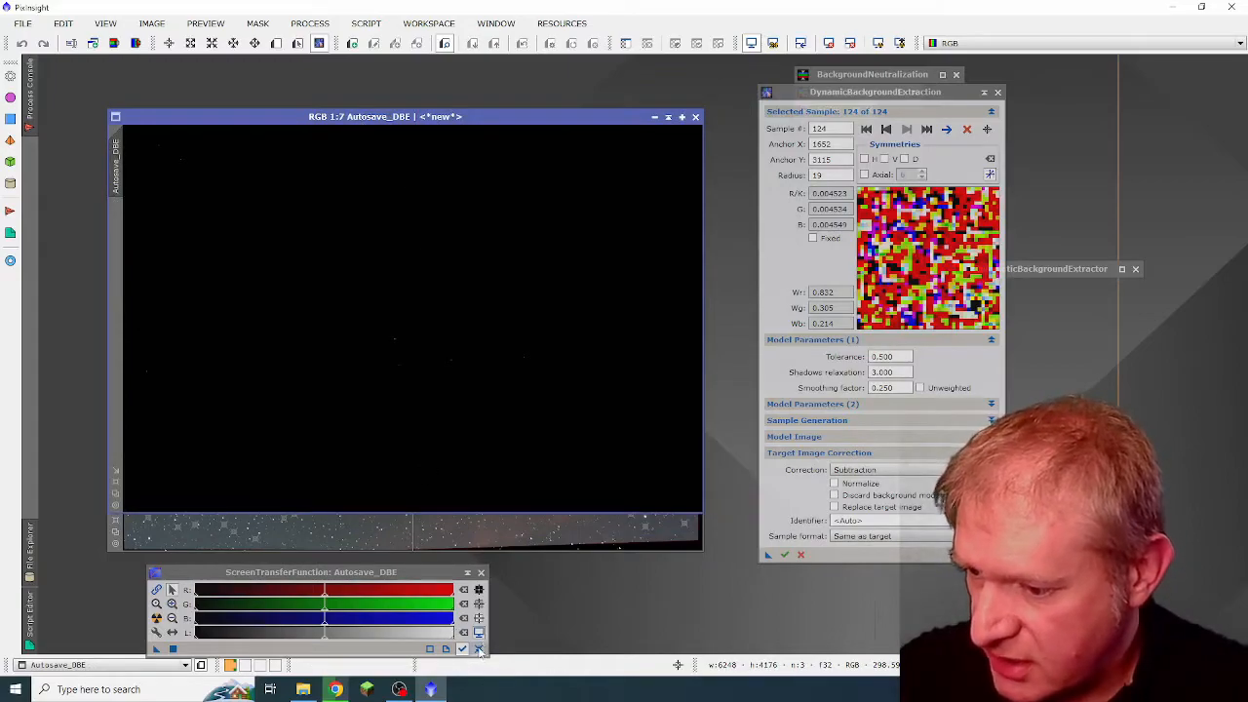
pyautogui.click(157, 617)
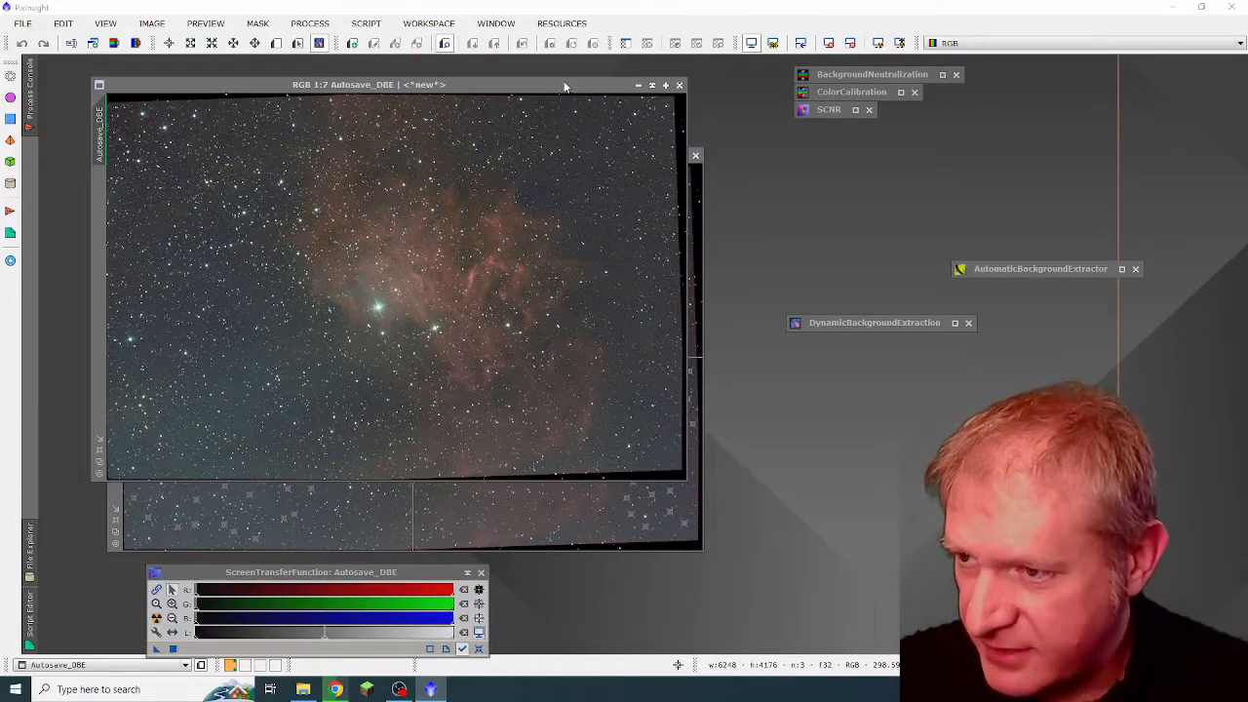
pyautogui.moveTo(563, 87); pyautogui.dragTo(1070, 200)
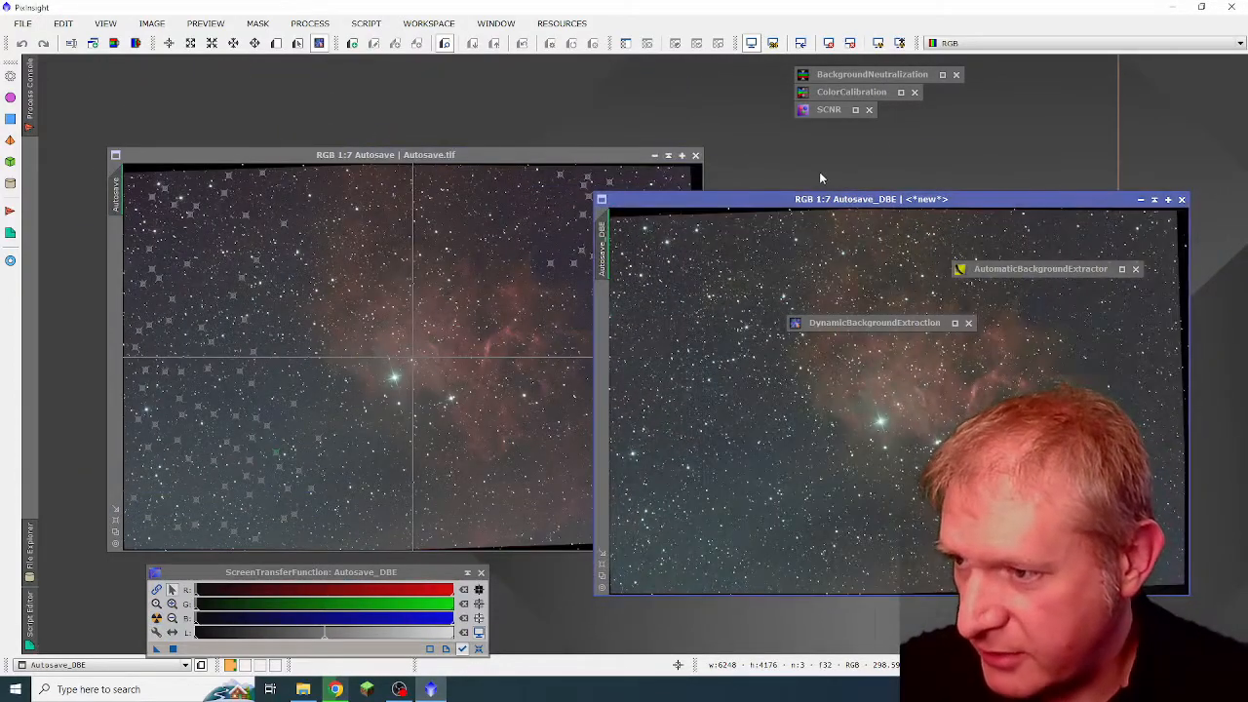
# - Collapse the Autosave image and restore Autosave_ABE, placing it side by side with Autosave_DBE without overlapping process icons for comparison
pyautogui.click(667, 155)
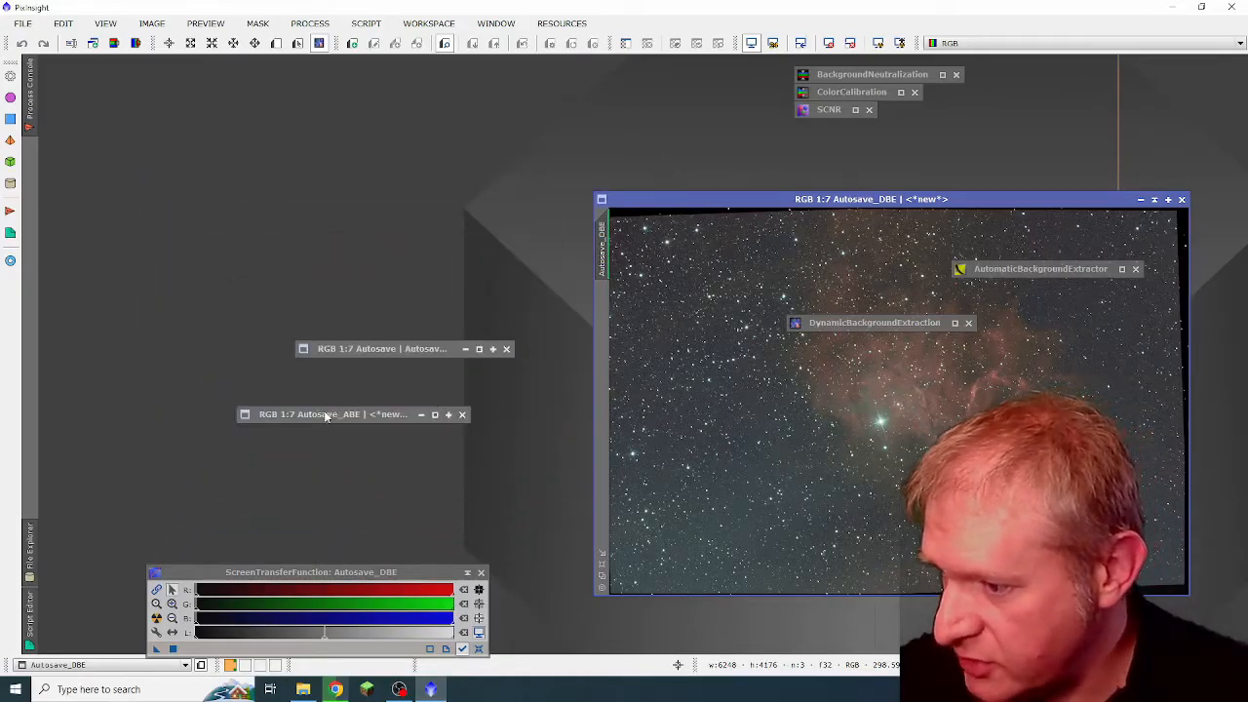
pyautogui.doubleClick(326, 415)
pyautogui.moveTo(455, 214); pyautogui.dragTo(446, 140)
pyautogui.moveTo(760, 199); pyautogui.dragTo(789, 144)
pyautogui.moveTo(875, 323); pyautogui.dragTo(639, 91)
pyautogui.moveTo(1053, 271); pyautogui.dragTo(1047, 111)
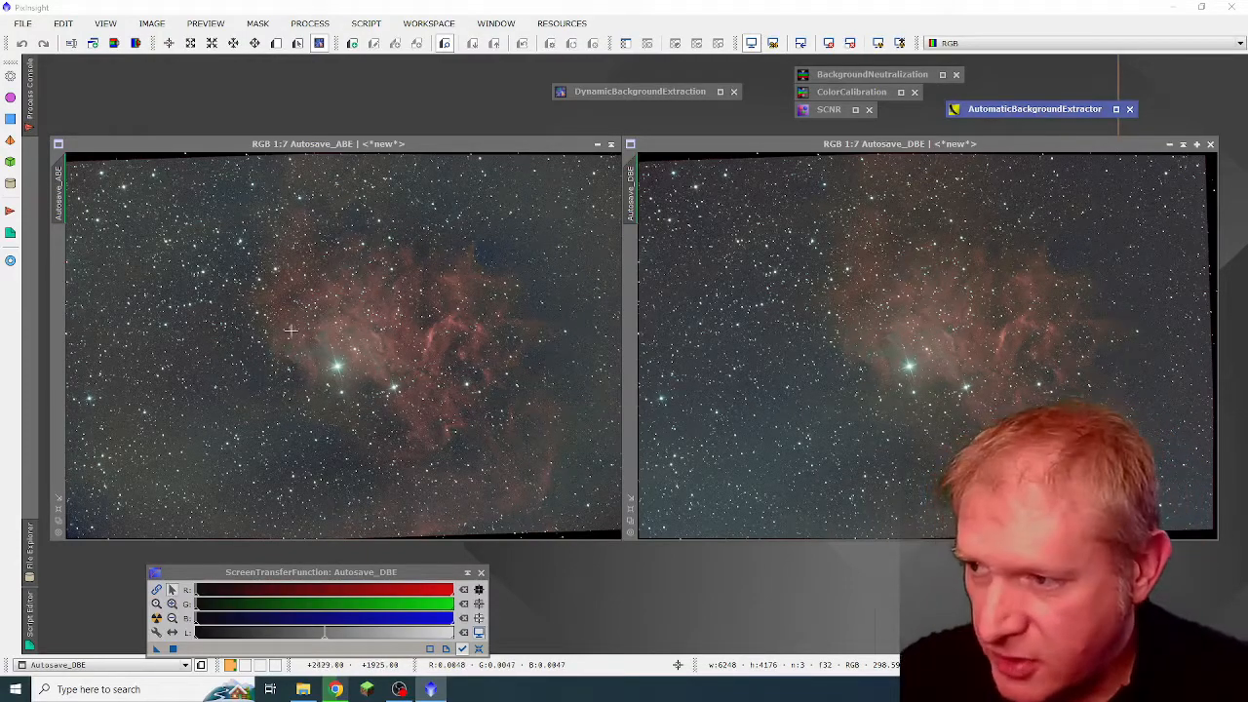
# - Close the Autosave_DBE image and DynamicBackgroundExtraction, and reposition the Autosave_ABE image in the free upper workspace
pyautogui.click(368, 144)
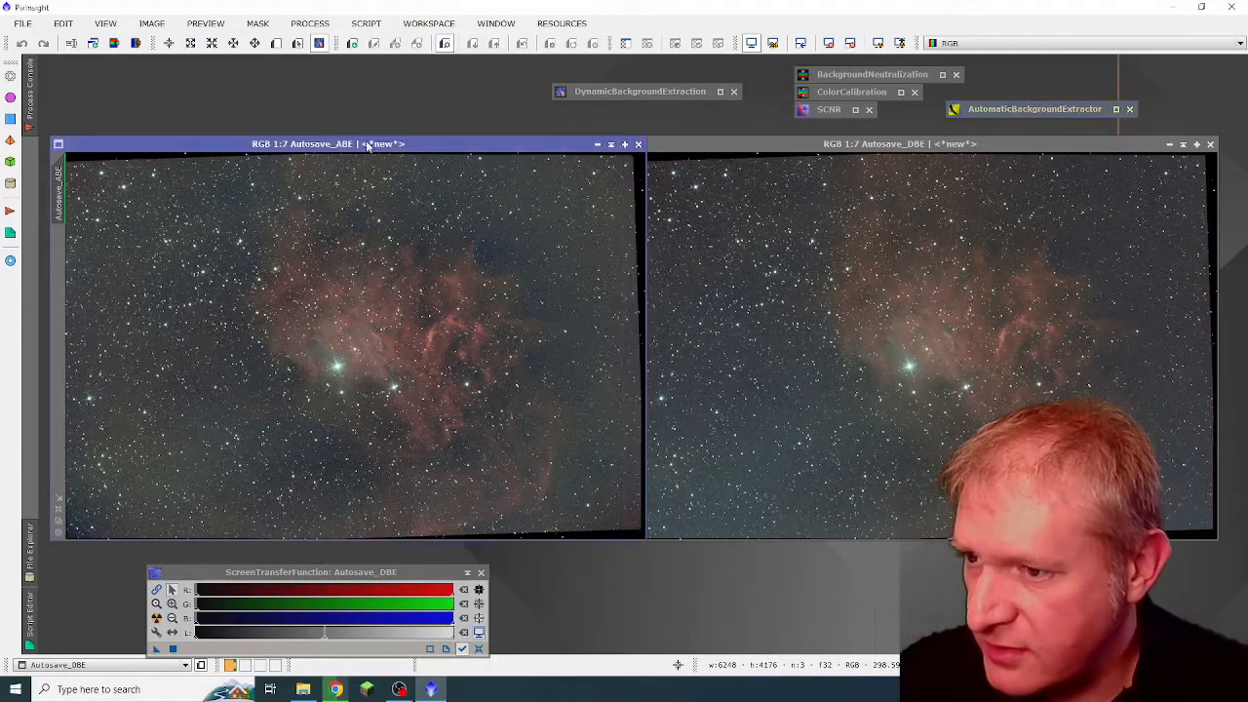
pyautogui.moveTo(369, 145); pyautogui.dragTo(365, 133)
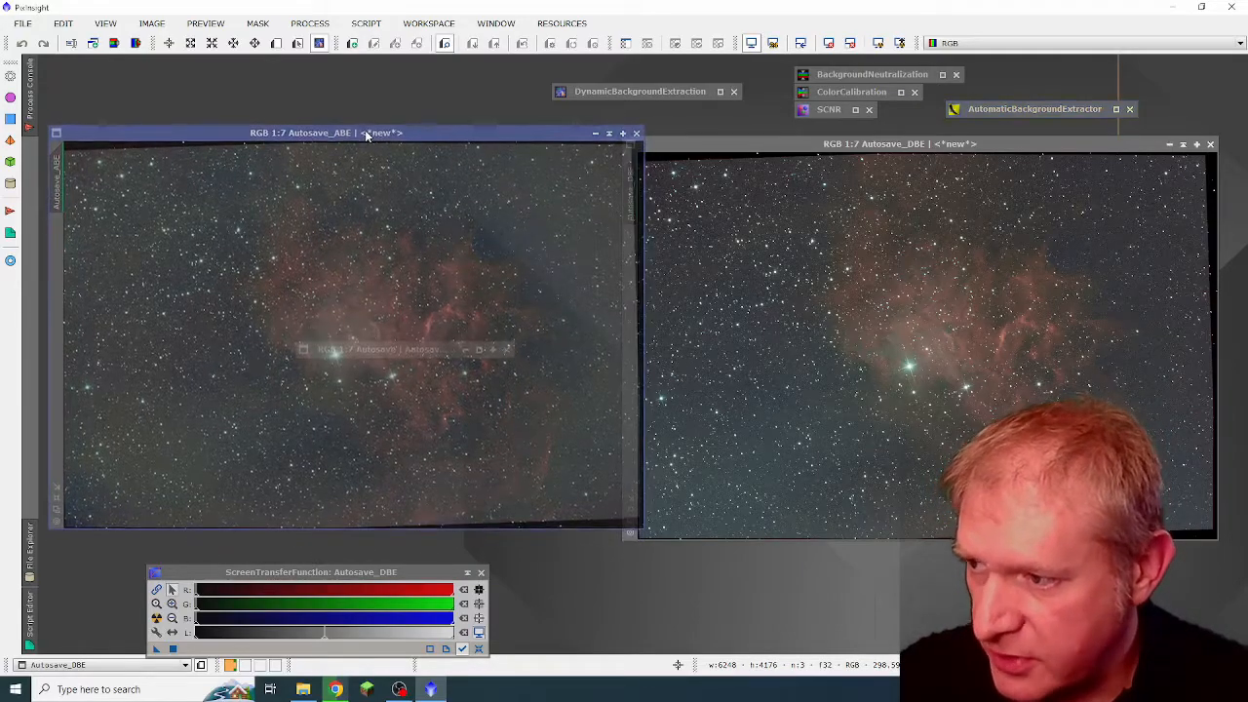
pyautogui.click(1210, 144)
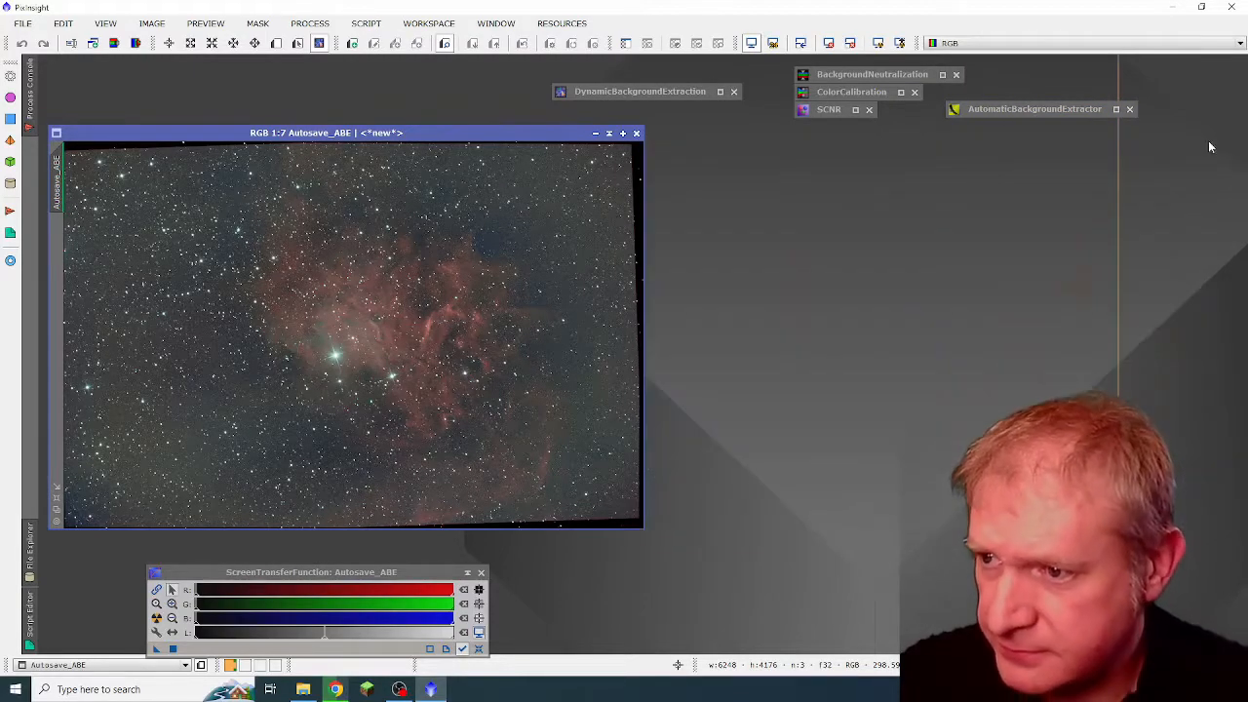
pyautogui.click(735, 93)
pyautogui.moveTo(478, 132); pyautogui.dragTo(579, 101)
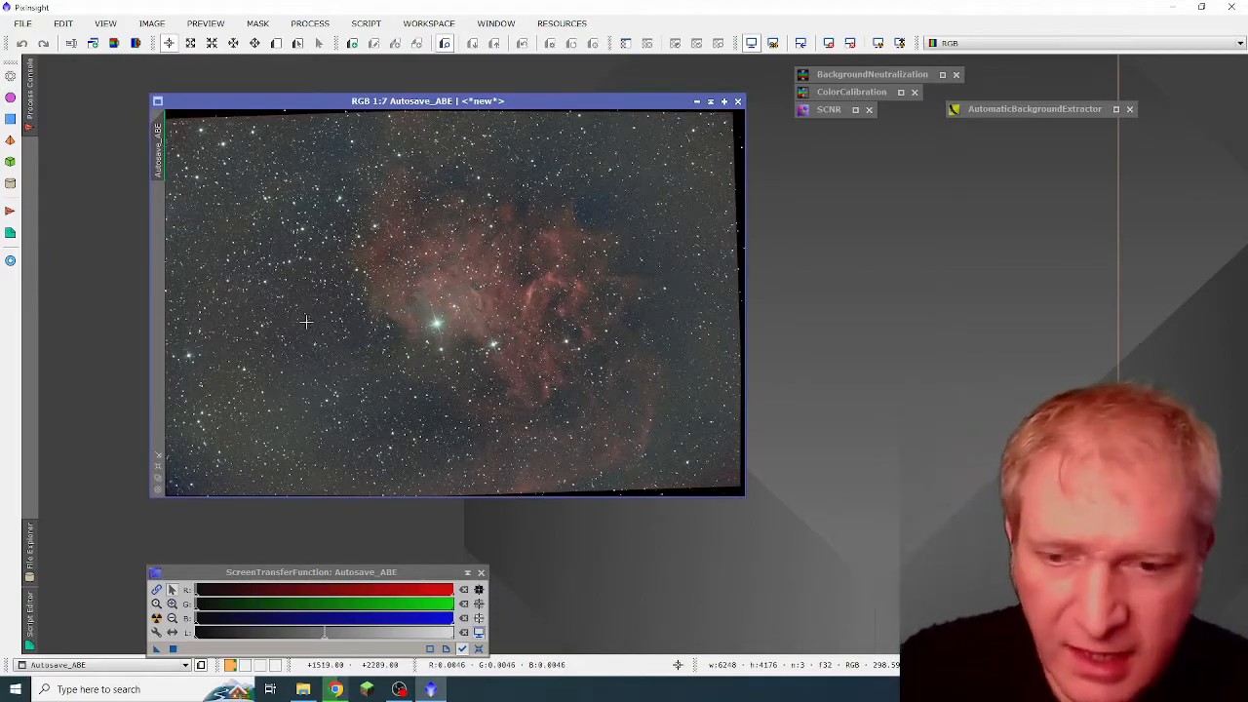
pyautogui.moveTo(286, 102); pyautogui.dragTo(238, 96)
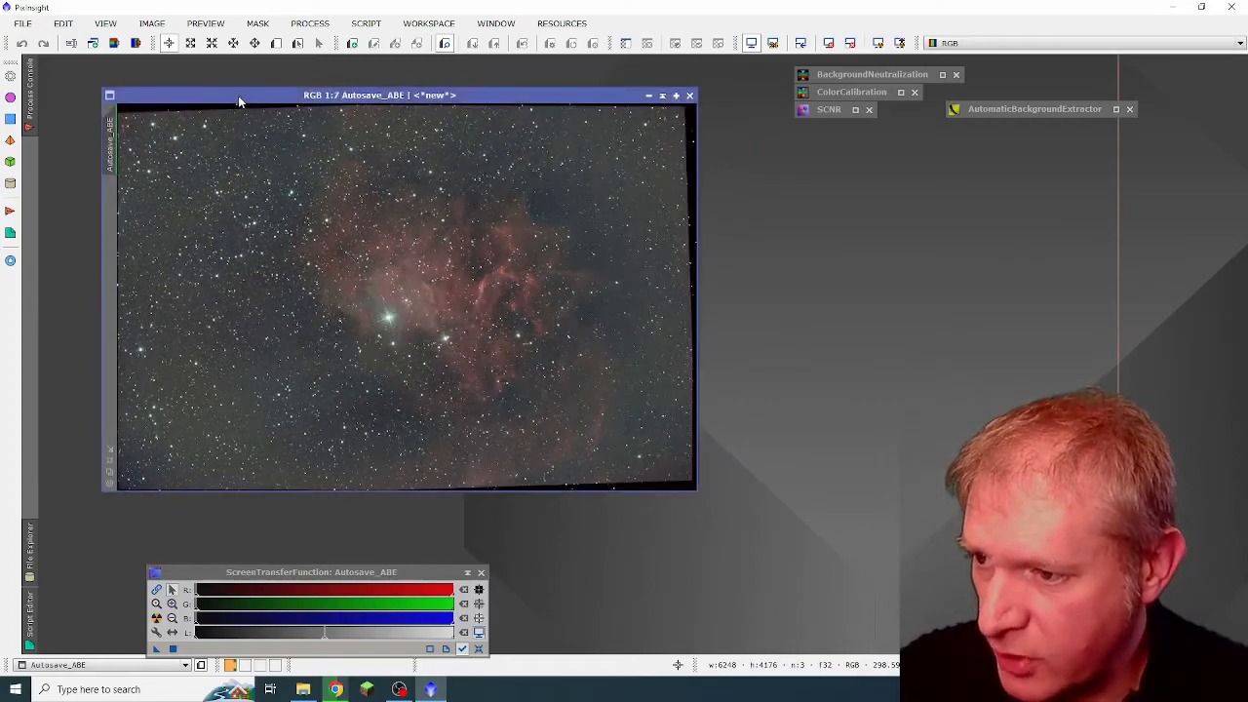
# - Crop the black borders off the Autosave_ABE image with DynamicCrop, using a 5943 × 3626 px area rotated 1.251°
pyautogui.click(310, 23)
pyautogui.moveTo(407, 14)
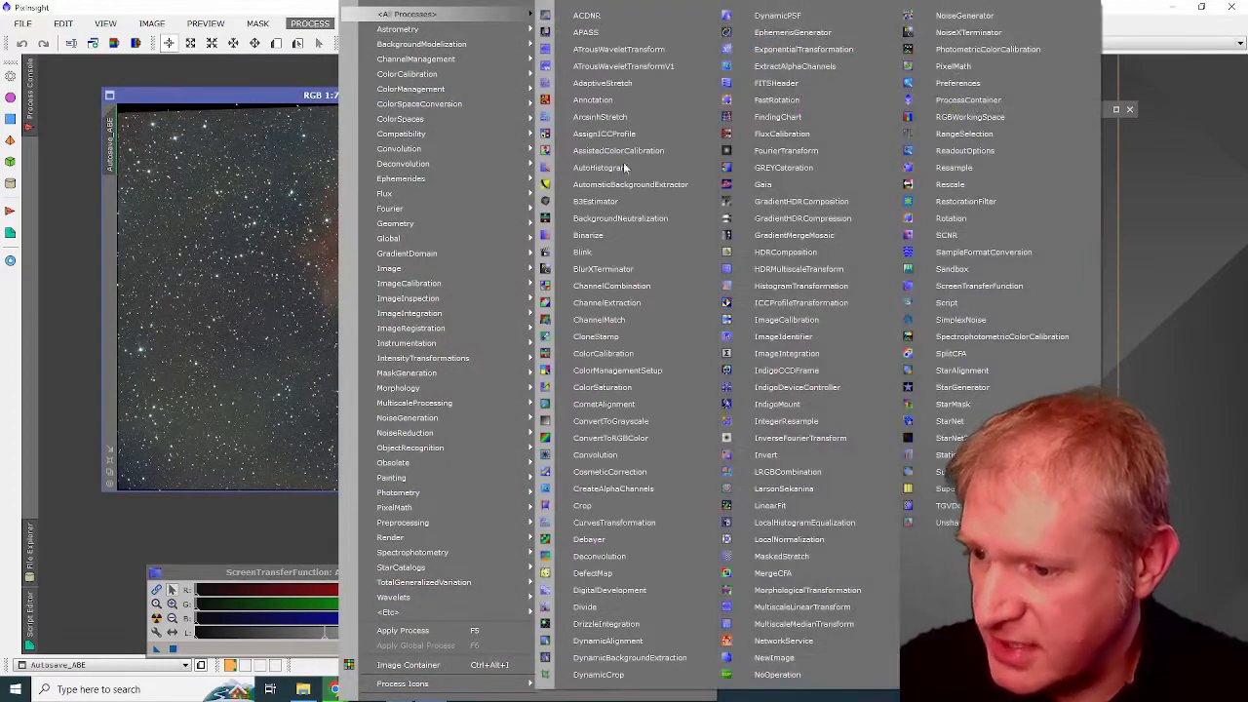
pyautogui.click(604, 675)
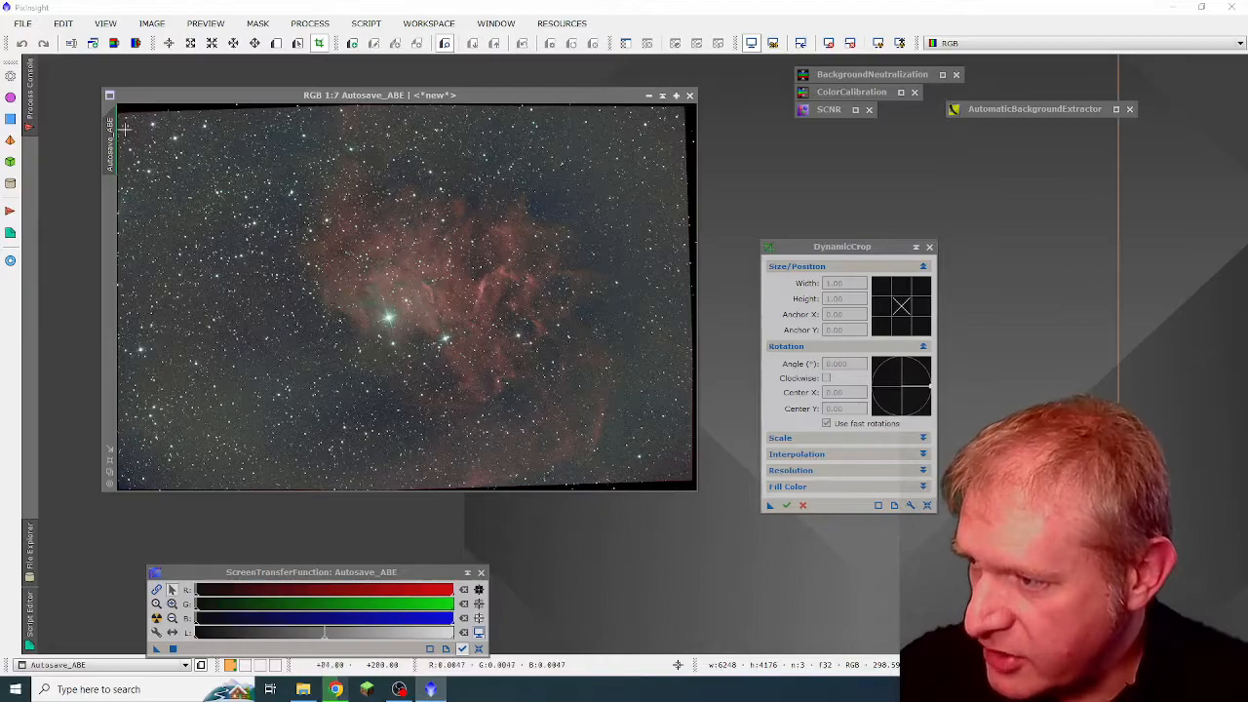
pyautogui.moveTo(126, 128); pyautogui.dragTo(678, 466)
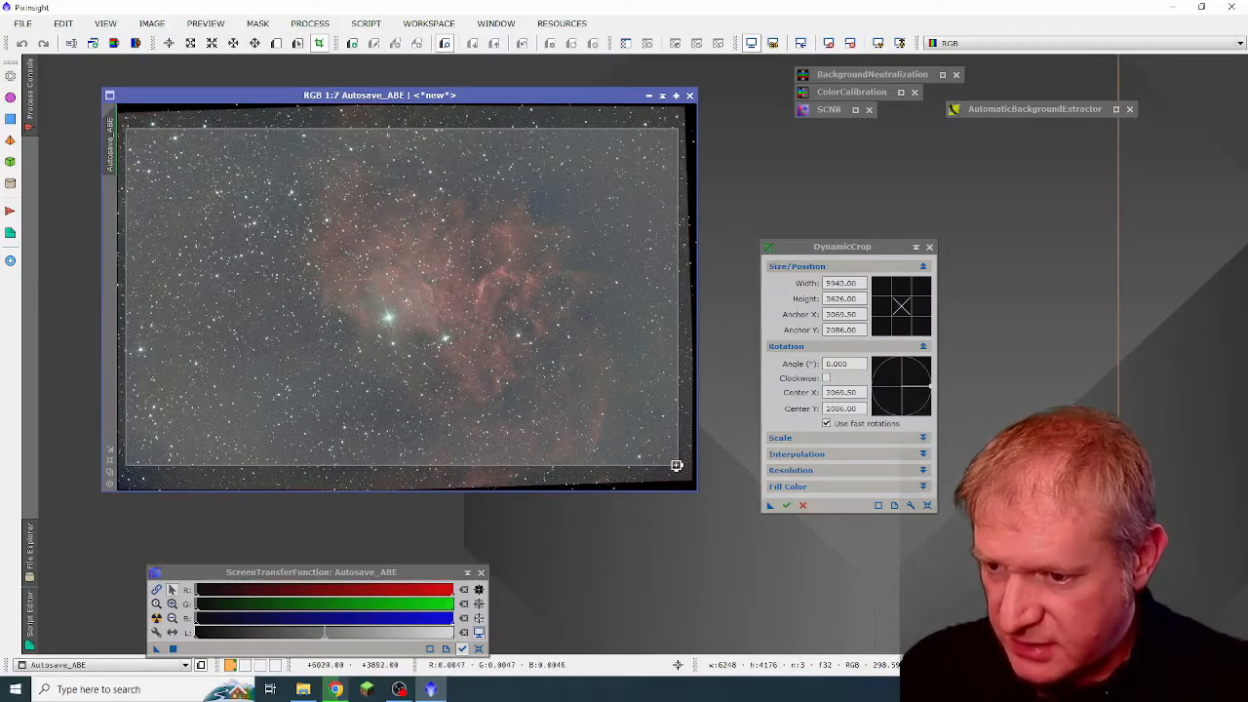
pyautogui.moveTo(682, 463); pyautogui.dragTo(683, 455)
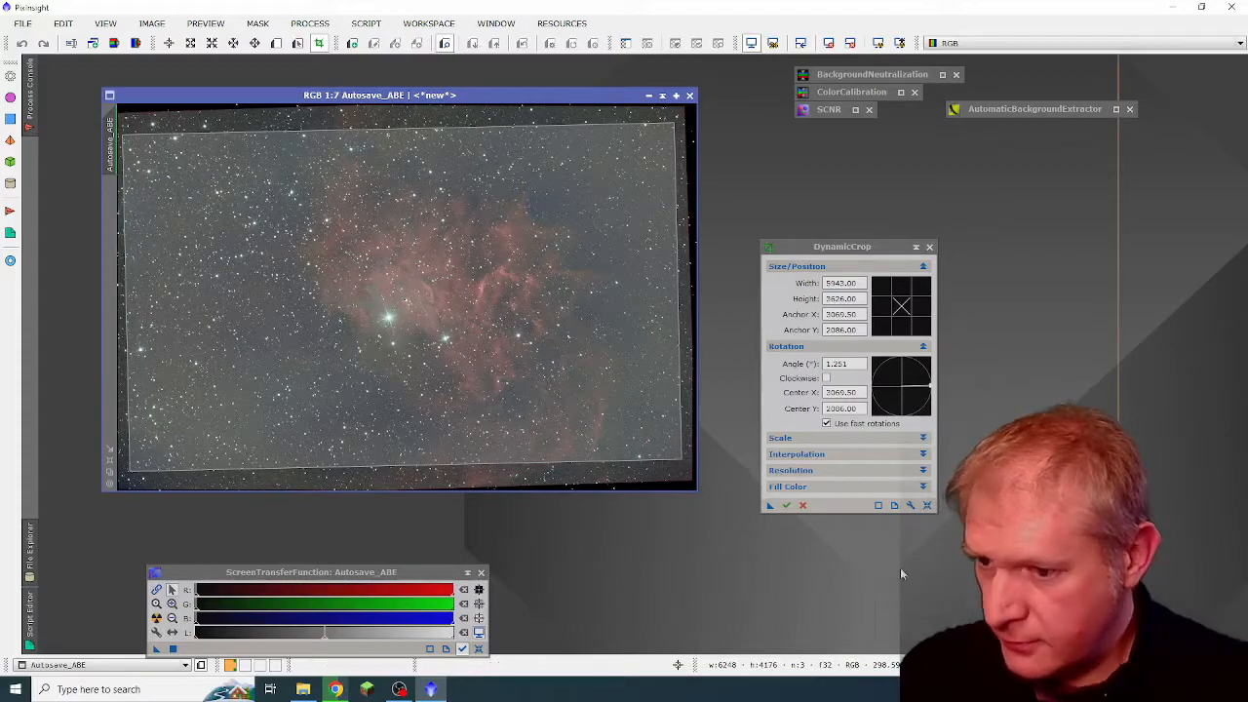
pyautogui.click(786, 505)
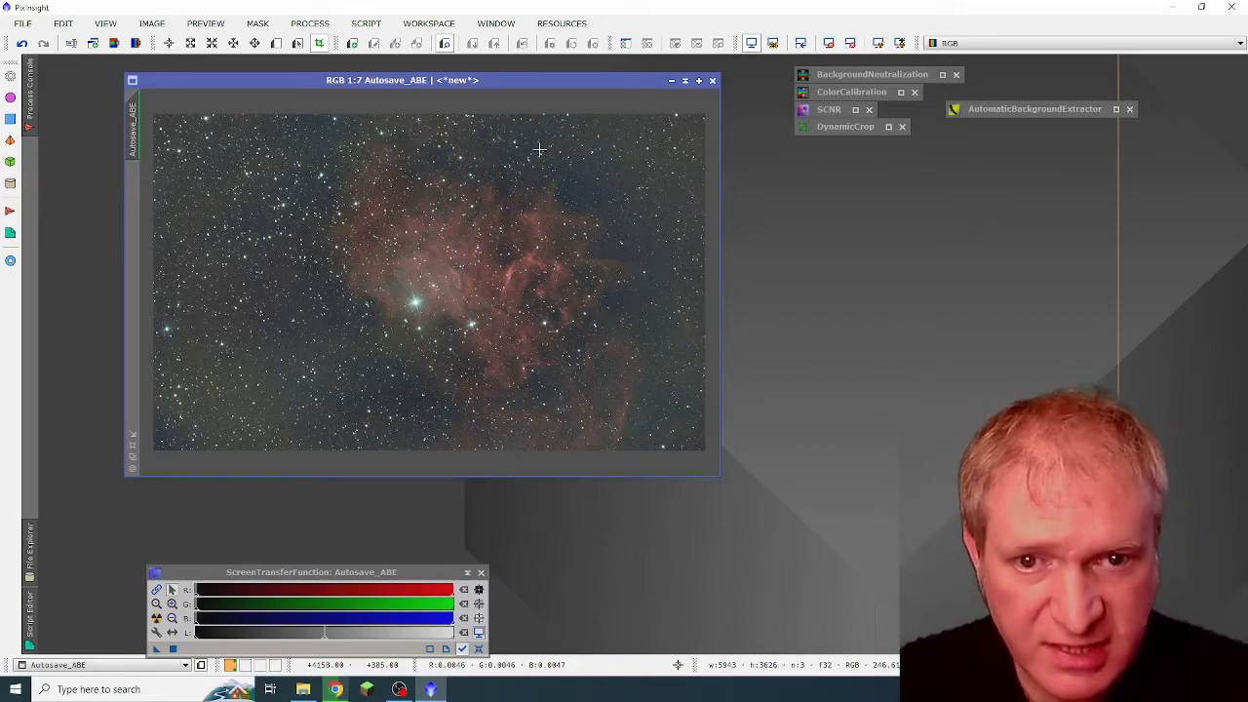
# - Extract the CIE L* lightness of Autosave_ABE as a separate image, auto-stretch it and collapse its window
pyautogui.moveTo(523, 81); pyautogui.dragTo(478, 85)
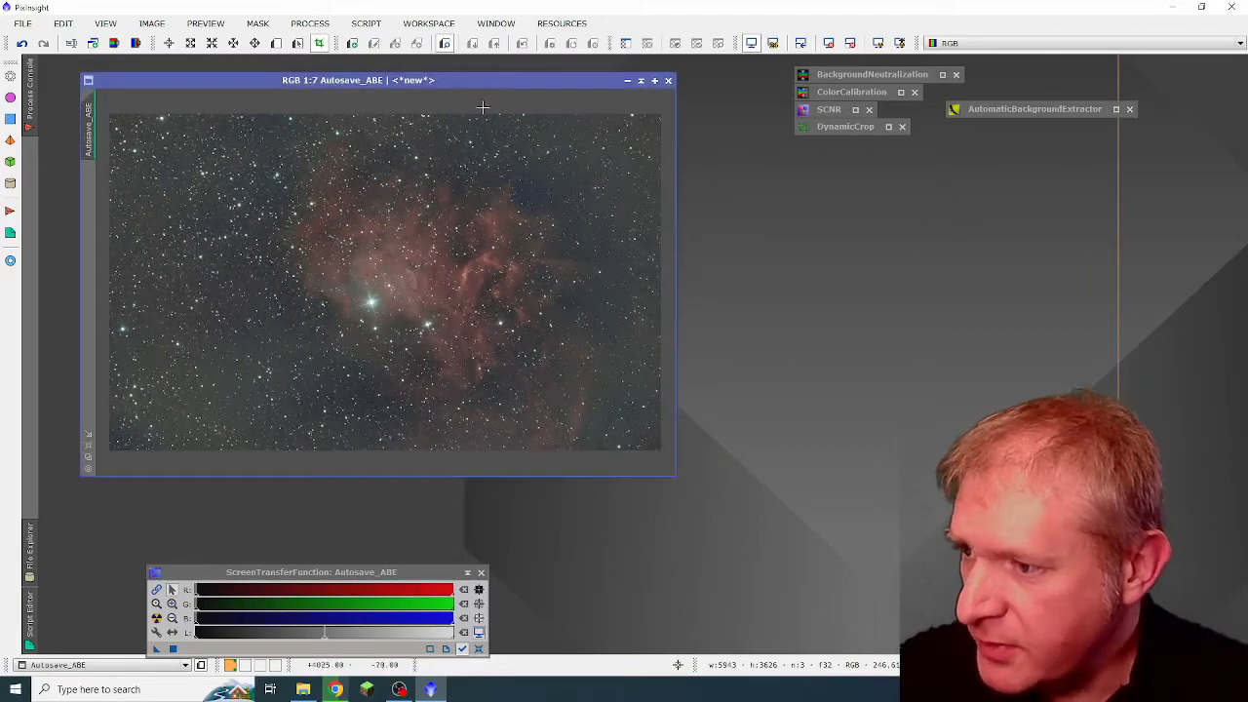
pyautogui.click(158, 27)
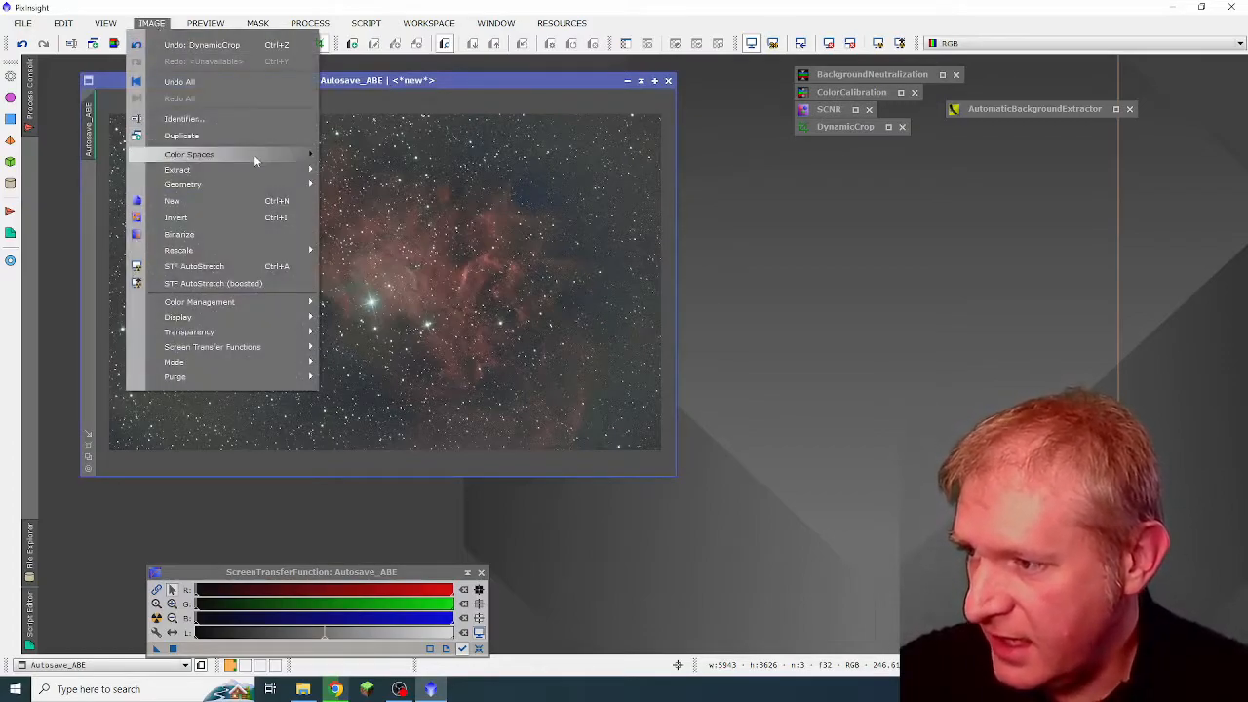
pyautogui.moveTo(254, 156)
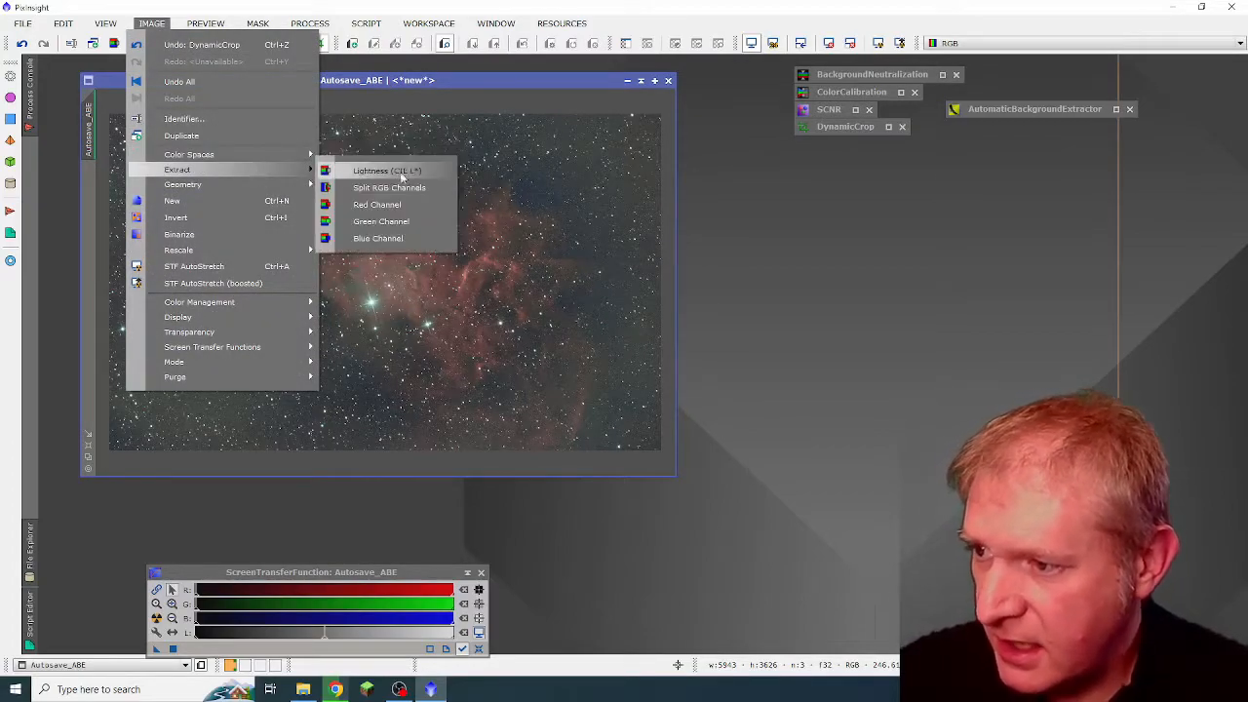
pyautogui.click(379, 173)
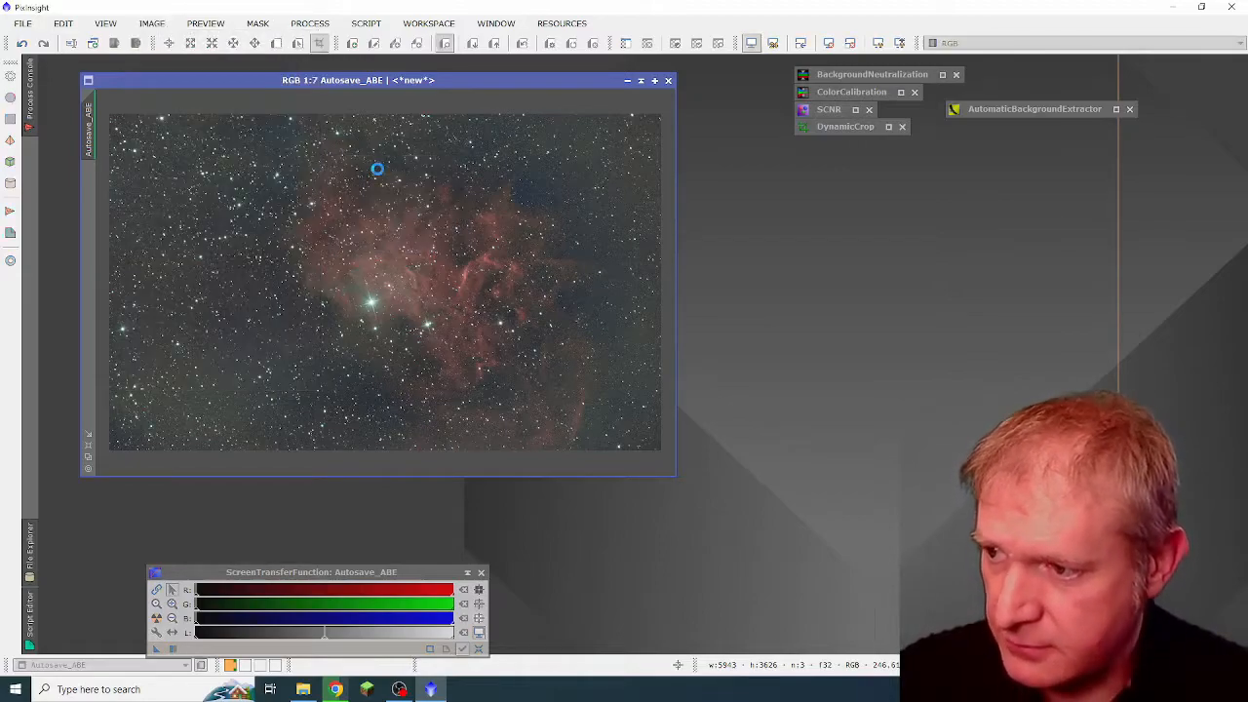
pyautogui.moveTo(377, 172); pyautogui.dragTo(514, 152)
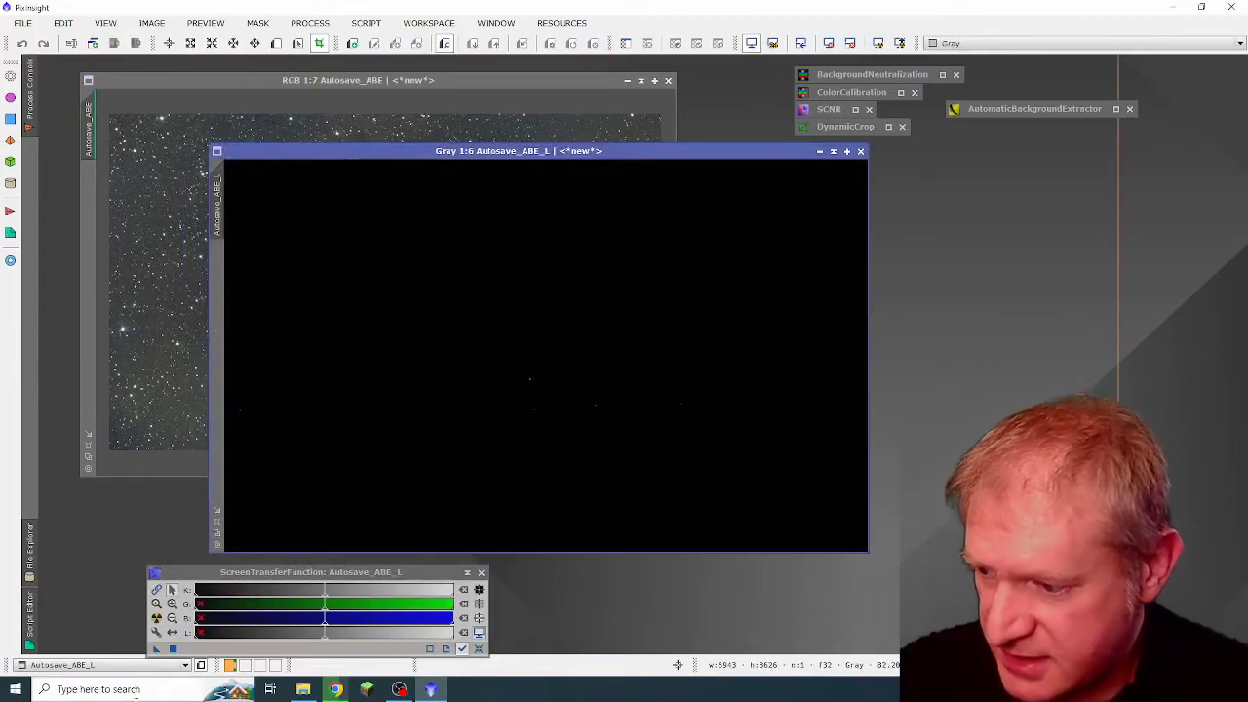
pyautogui.click(156, 618)
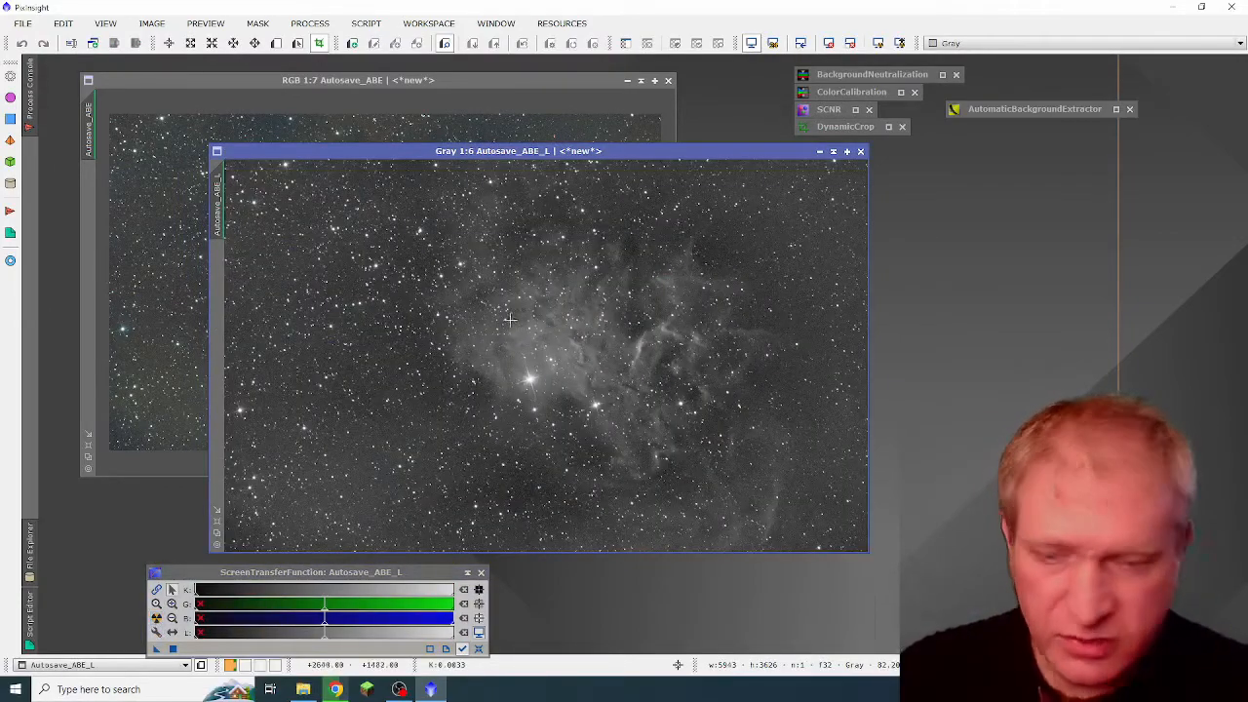
pyautogui.click(833, 153)
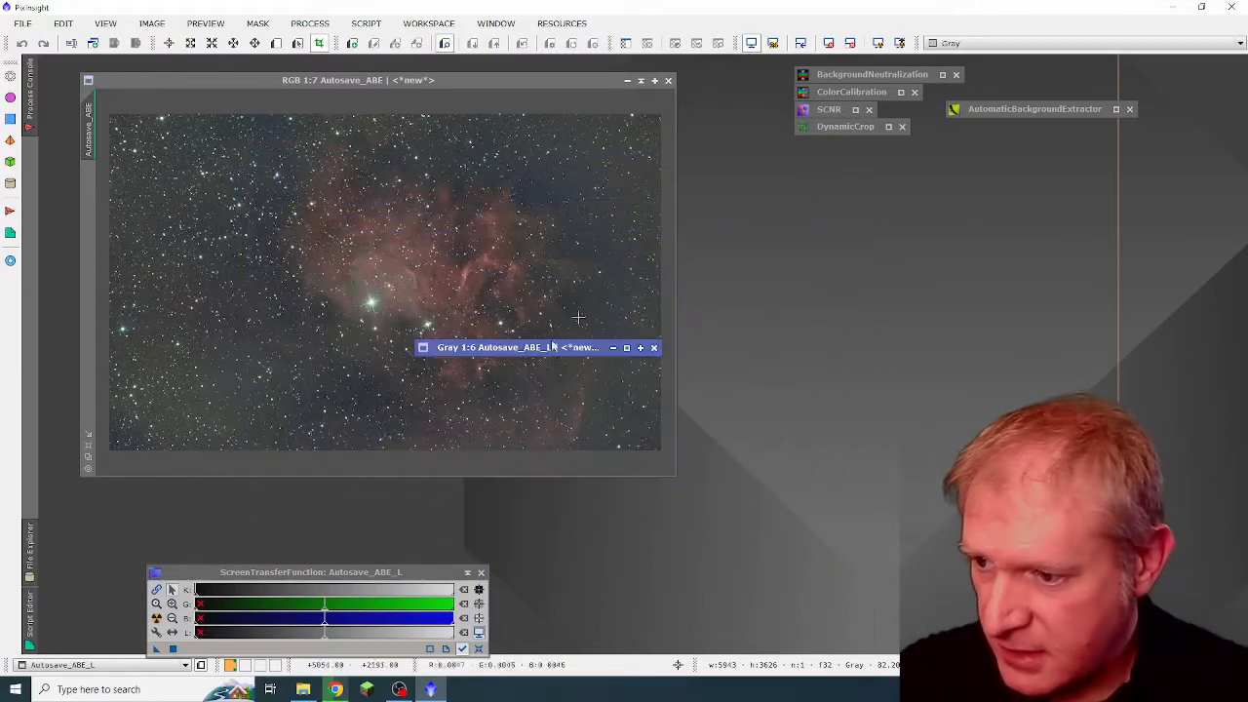
# - Move the collapsed Autosave_ABE_L window clear of the colour image and split Autosave_ABE into separate RGB channel images
pyautogui.moveTo(515, 348); pyautogui.dragTo(844, 301)
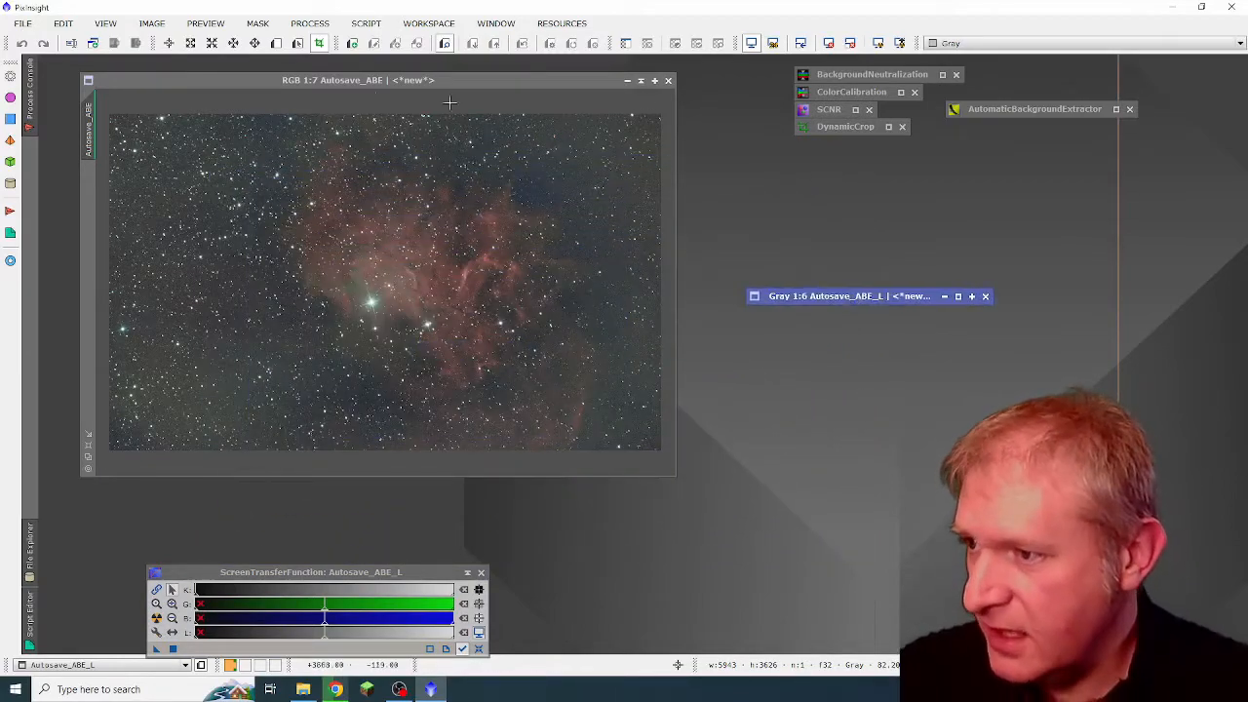
pyautogui.click(220, 83)
pyautogui.click(153, 25)
pyautogui.moveTo(295, 171)
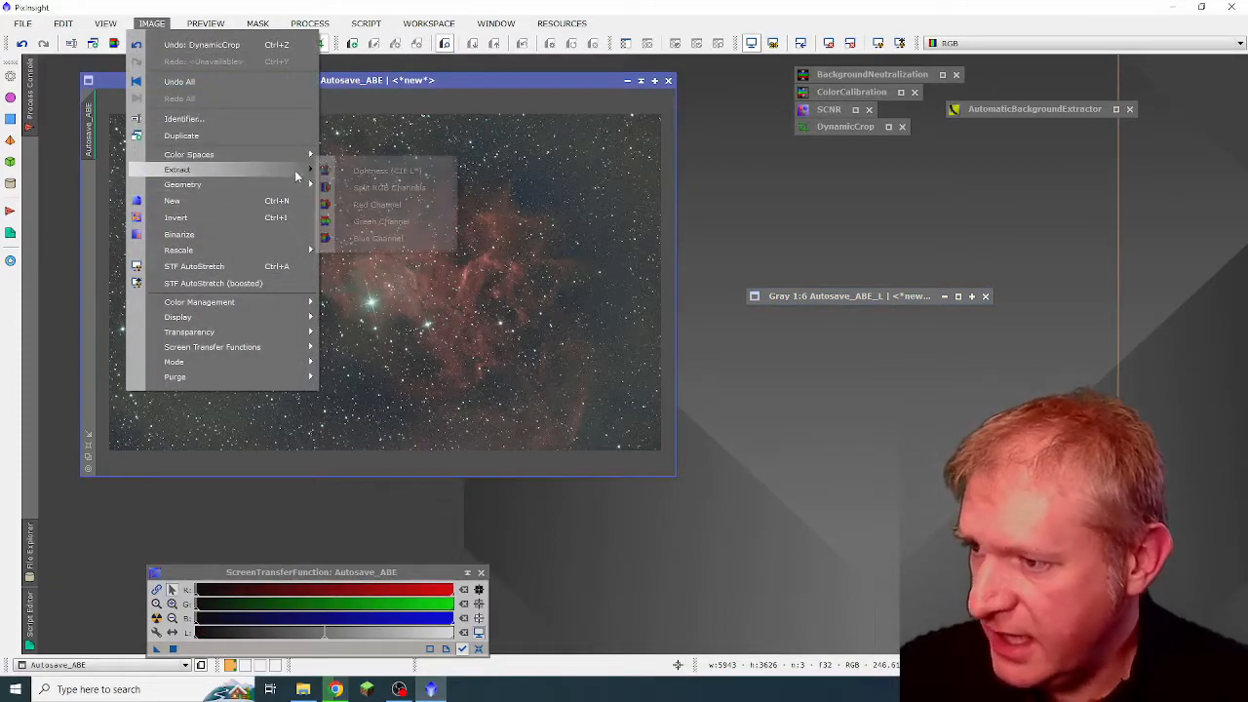
pyautogui.click(378, 188)
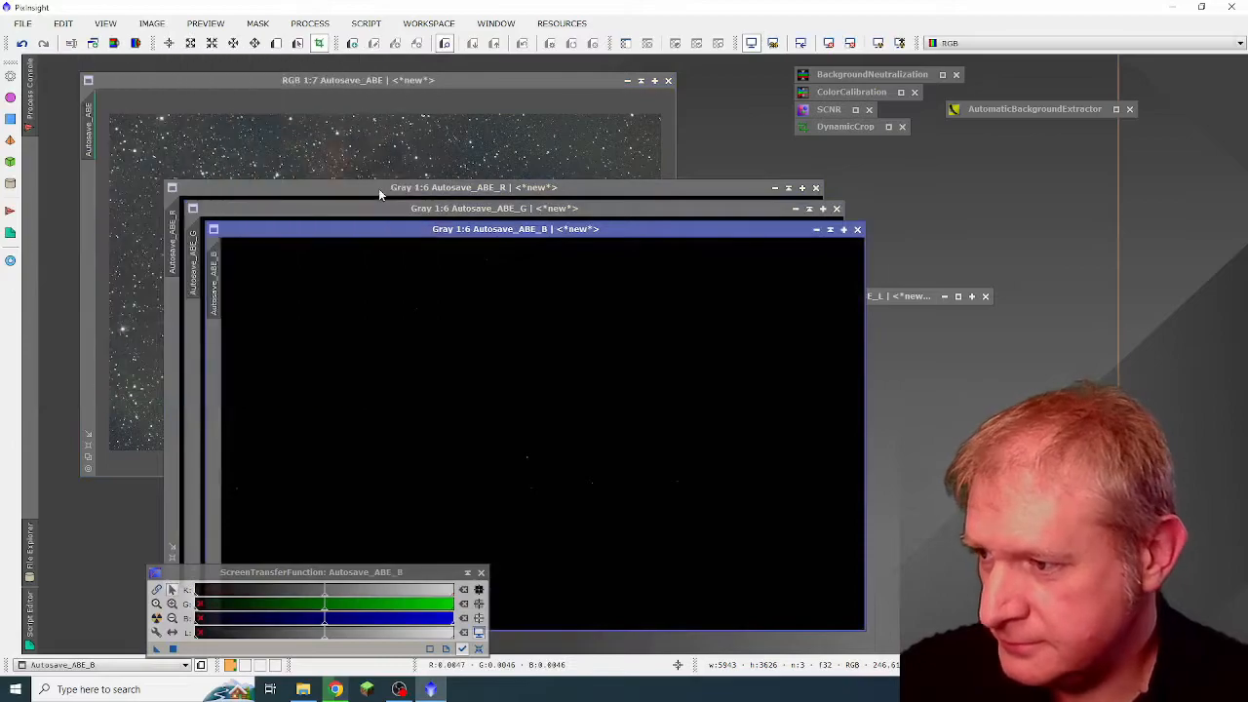
# - Auto-stretch the display of the extracted blue, green and red channel images with ScreenTransferFunction
pyautogui.click(156, 618)
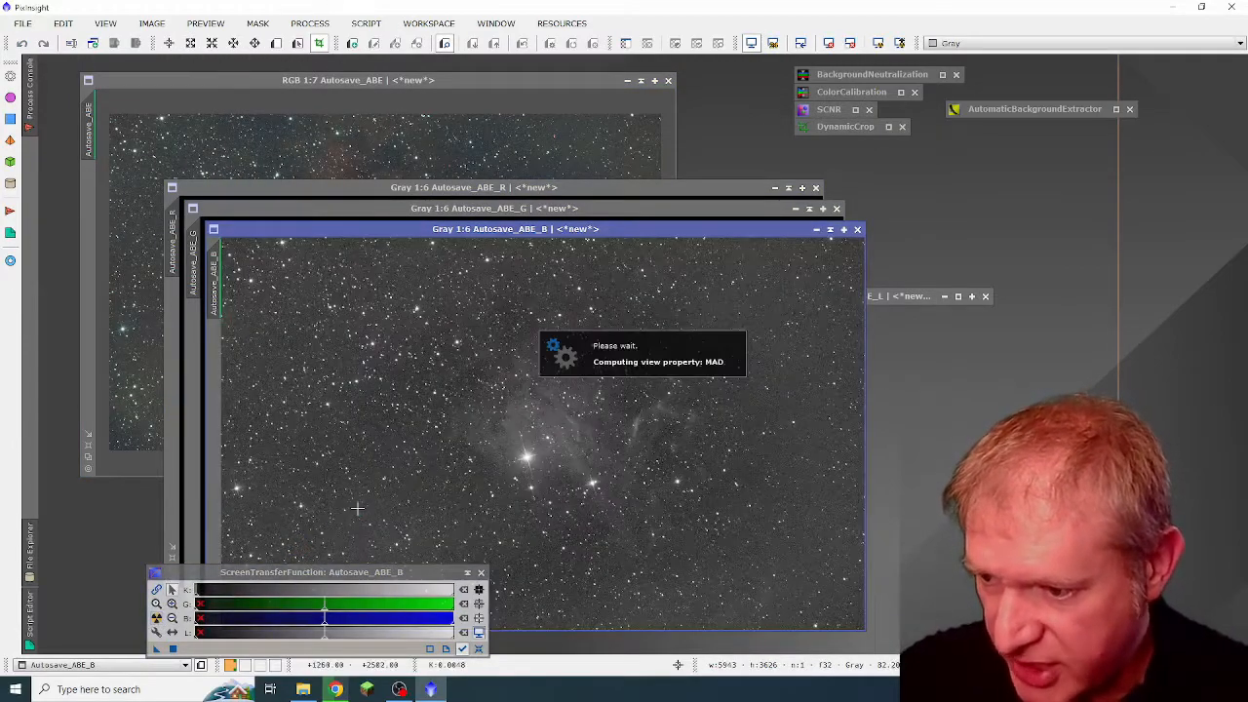
pyautogui.click(596, 208)
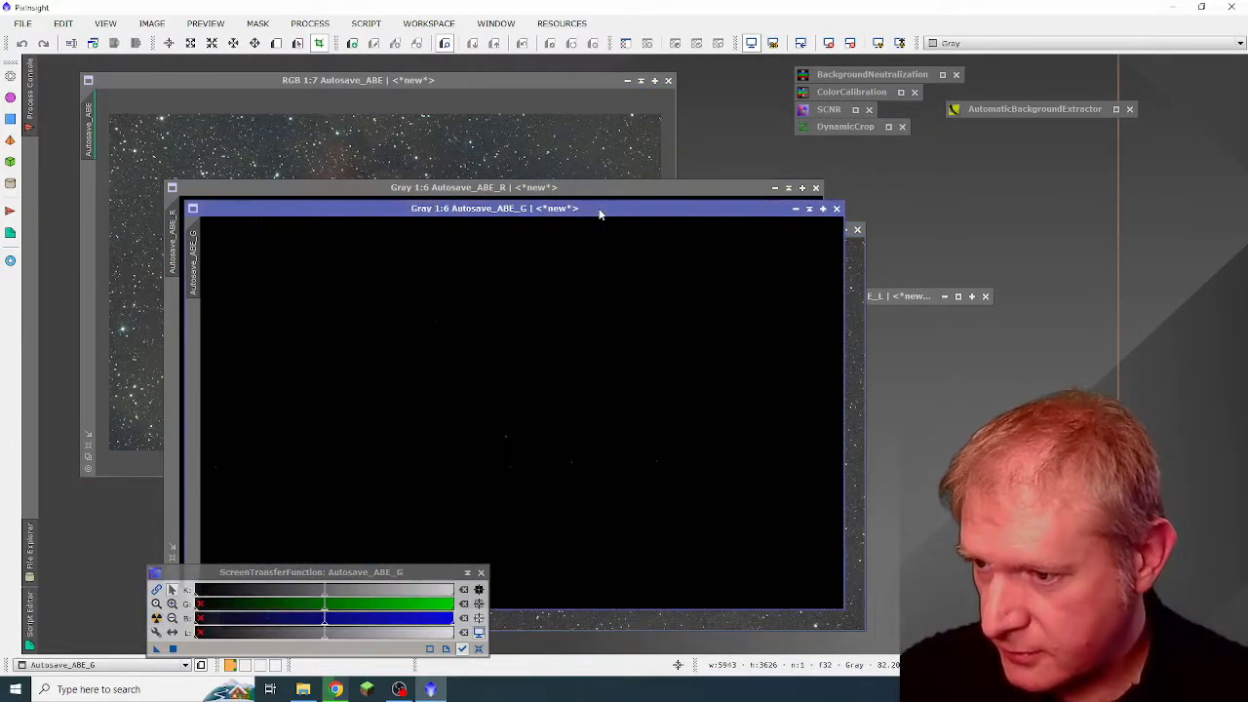
pyautogui.click(156, 619)
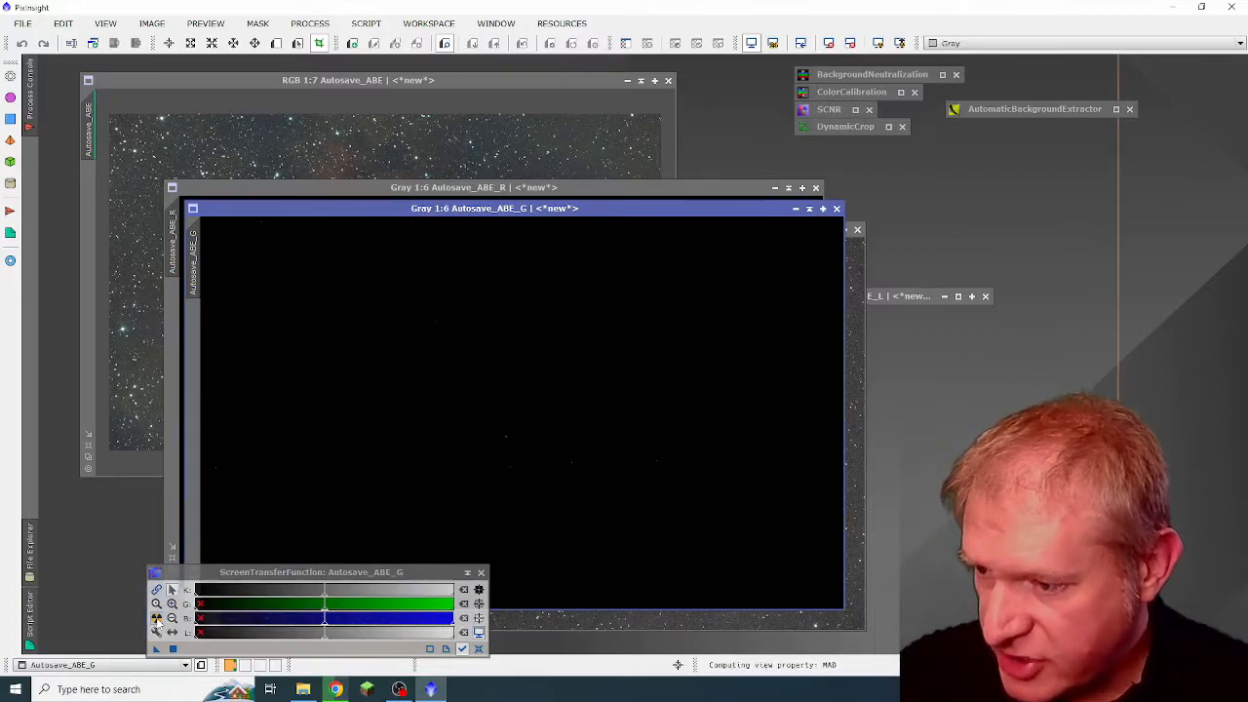
pyautogui.click(606, 188)
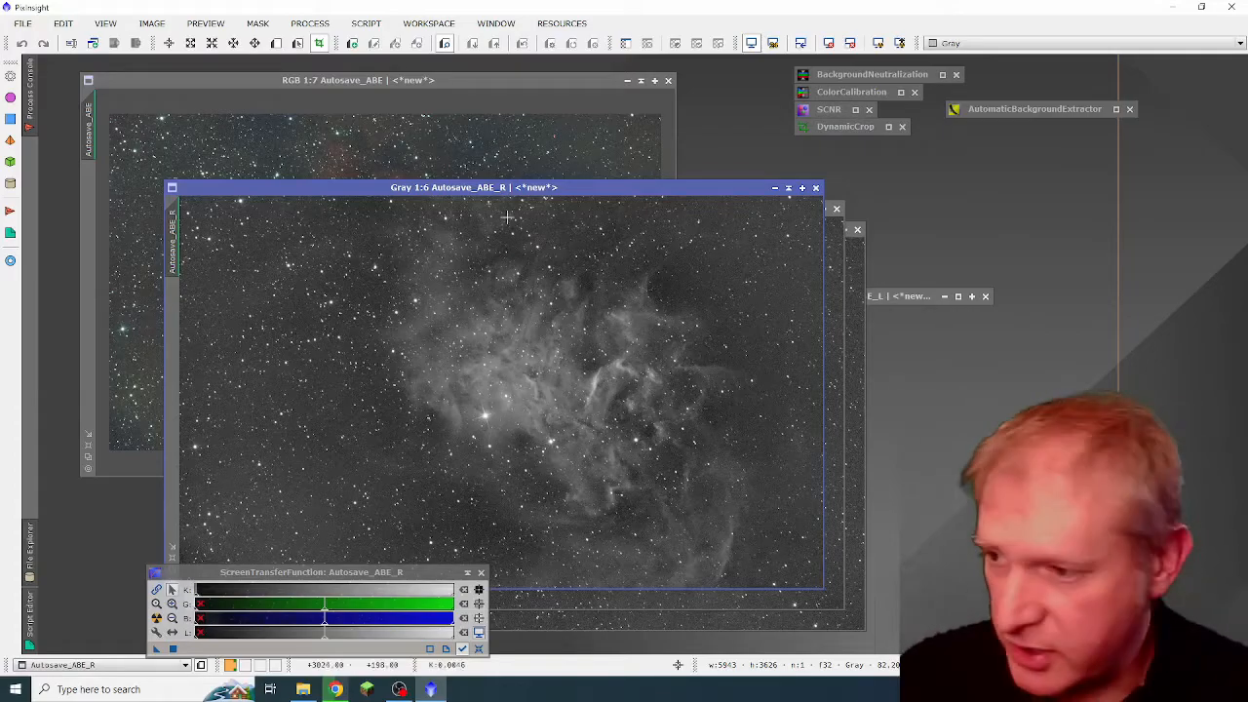
# - Collapse the Autosave_ABE colour image, park it in the workspace's upper corner, and reposition the Autosave_ABE_R image beneath it
pyautogui.moveTo(583, 80); pyautogui.dragTo(581, 114)
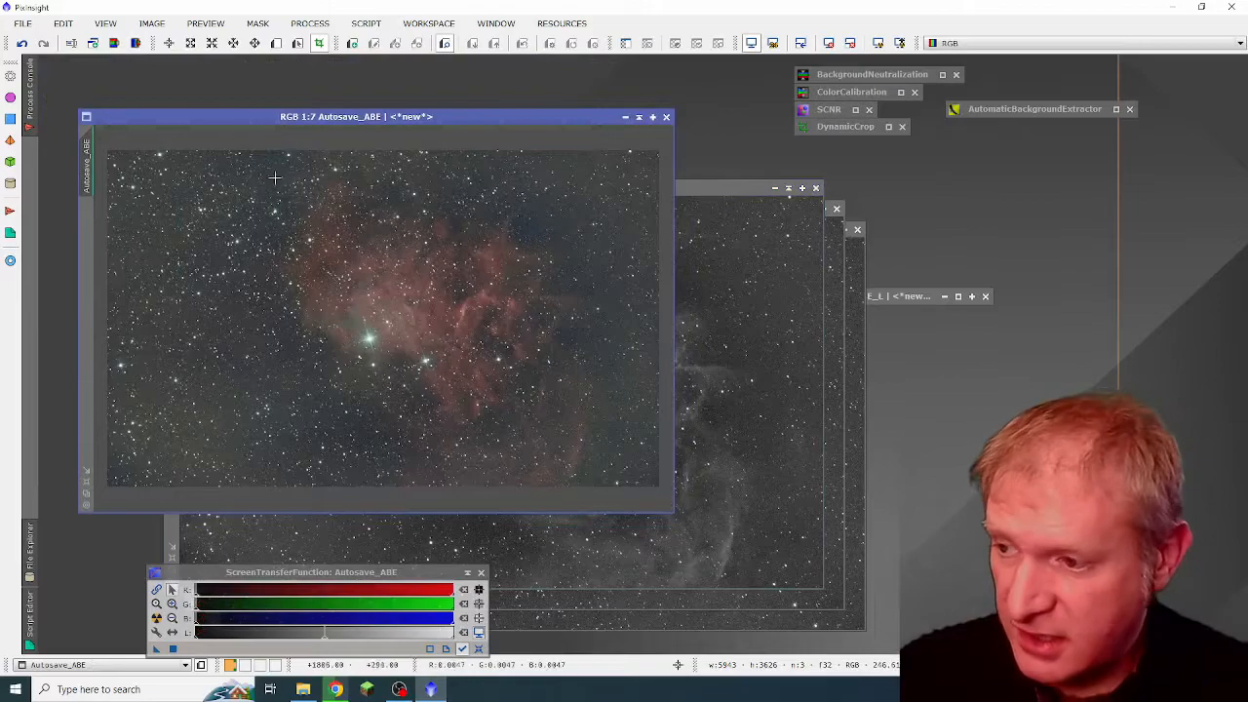
pyautogui.click(639, 116)
pyautogui.moveTo(295, 414); pyautogui.dragTo(114, 74)
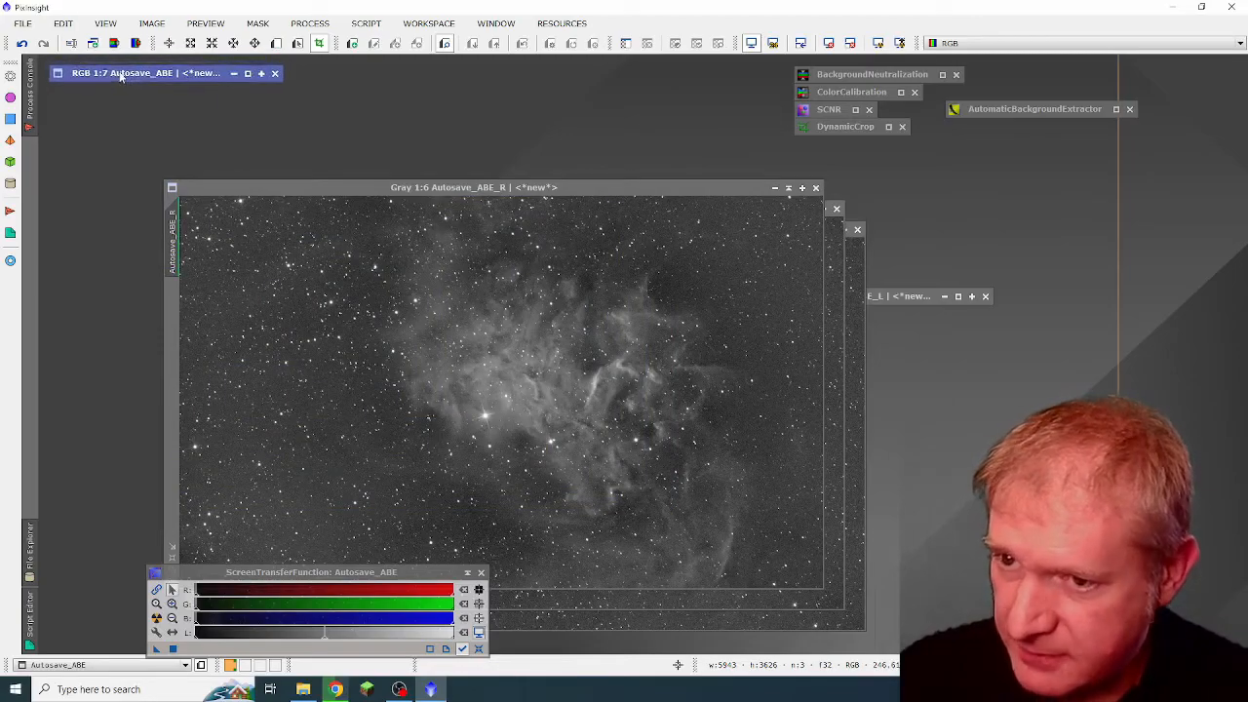
pyautogui.moveTo(479, 190); pyautogui.dragTo(428, 148)
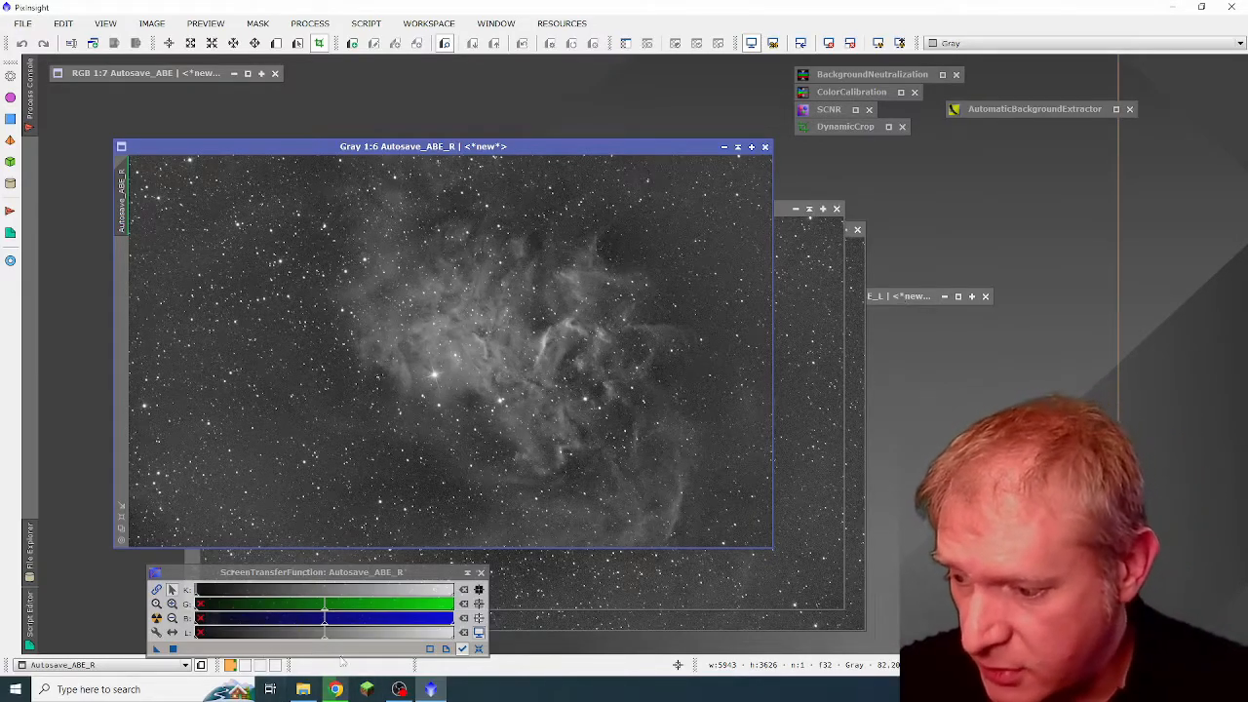
# - Look up the EZ Processing Suite repository address in the browser and check for it in PixInsight's update repositories
pyautogui.click(338, 690)
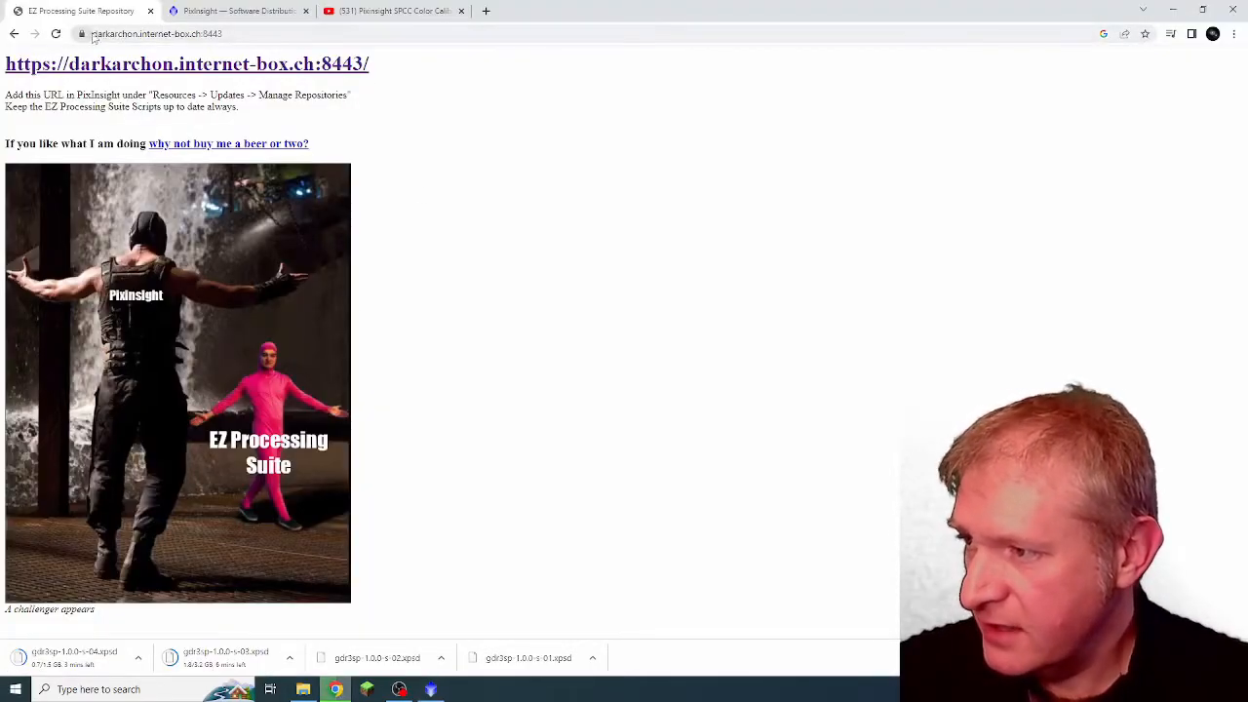
pyautogui.click(219, 34)
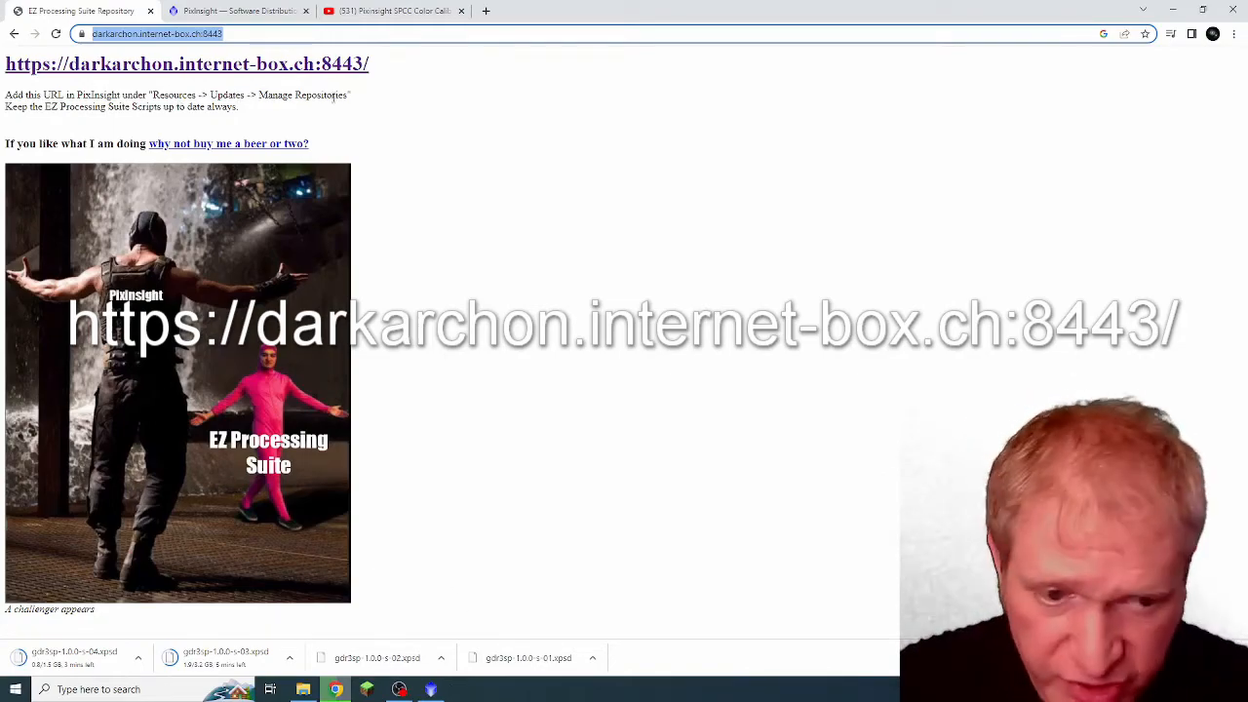
pyautogui.click(431, 689)
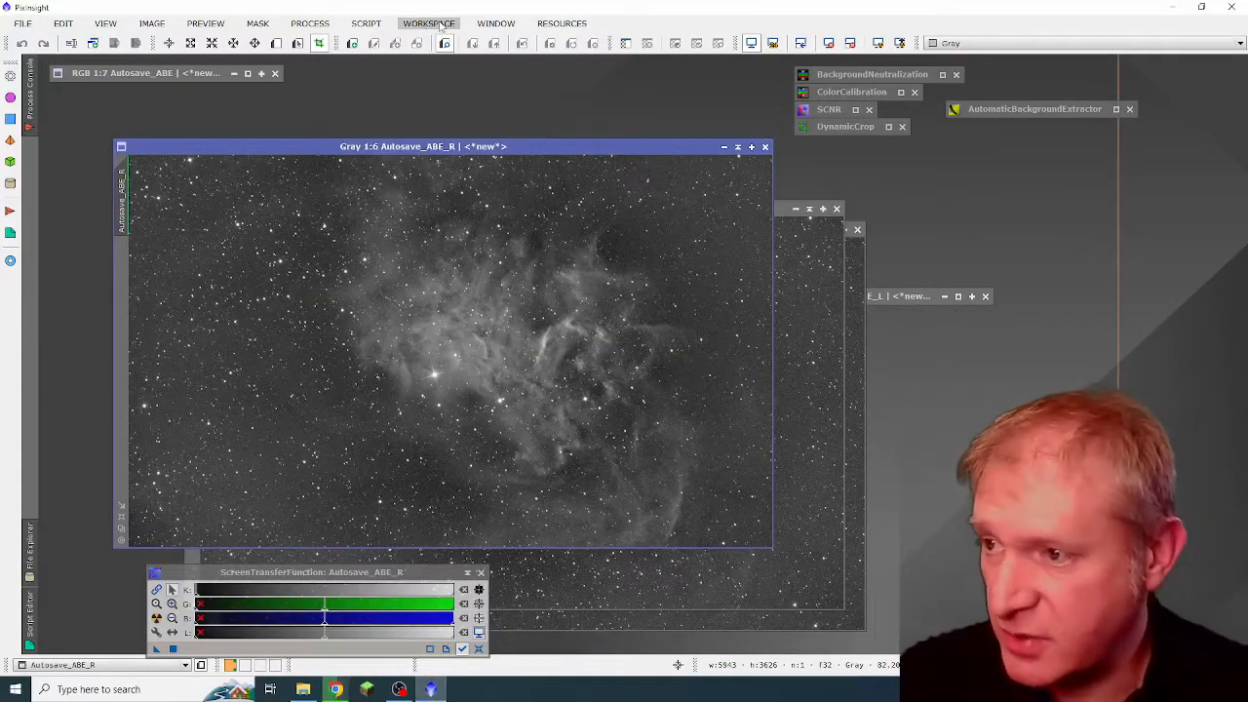
pyautogui.click(562, 23)
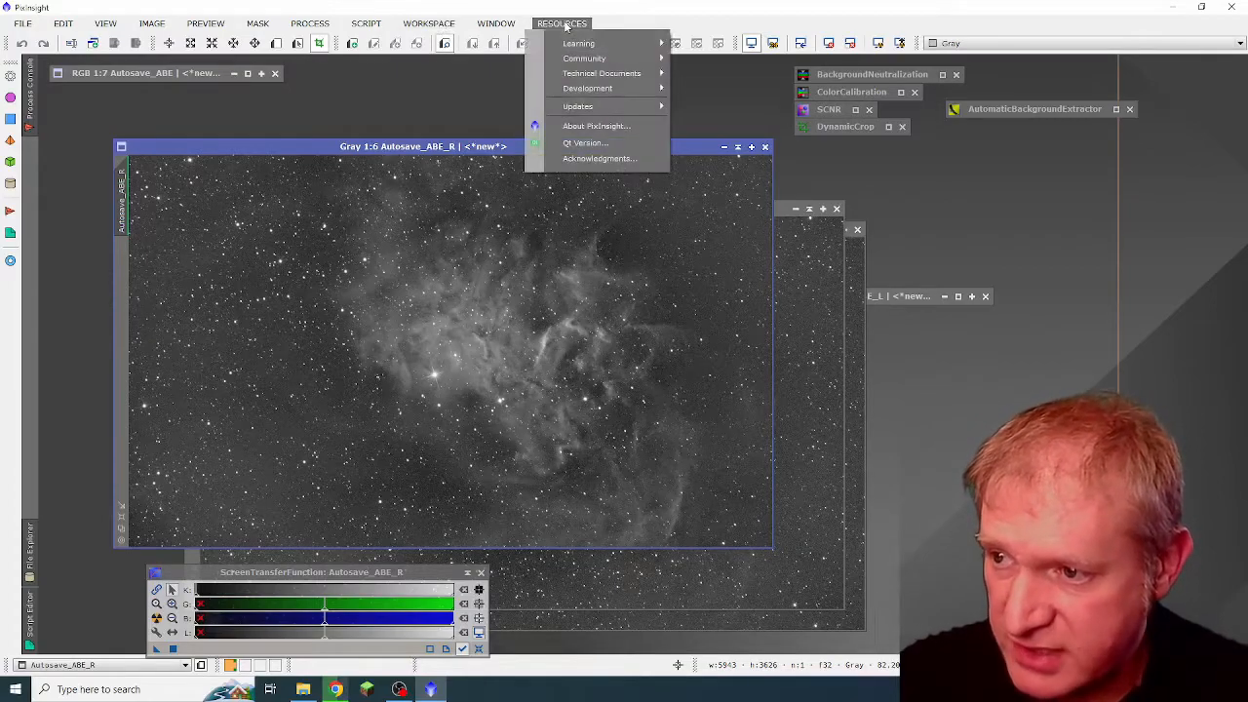
pyautogui.moveTo(620, 107)
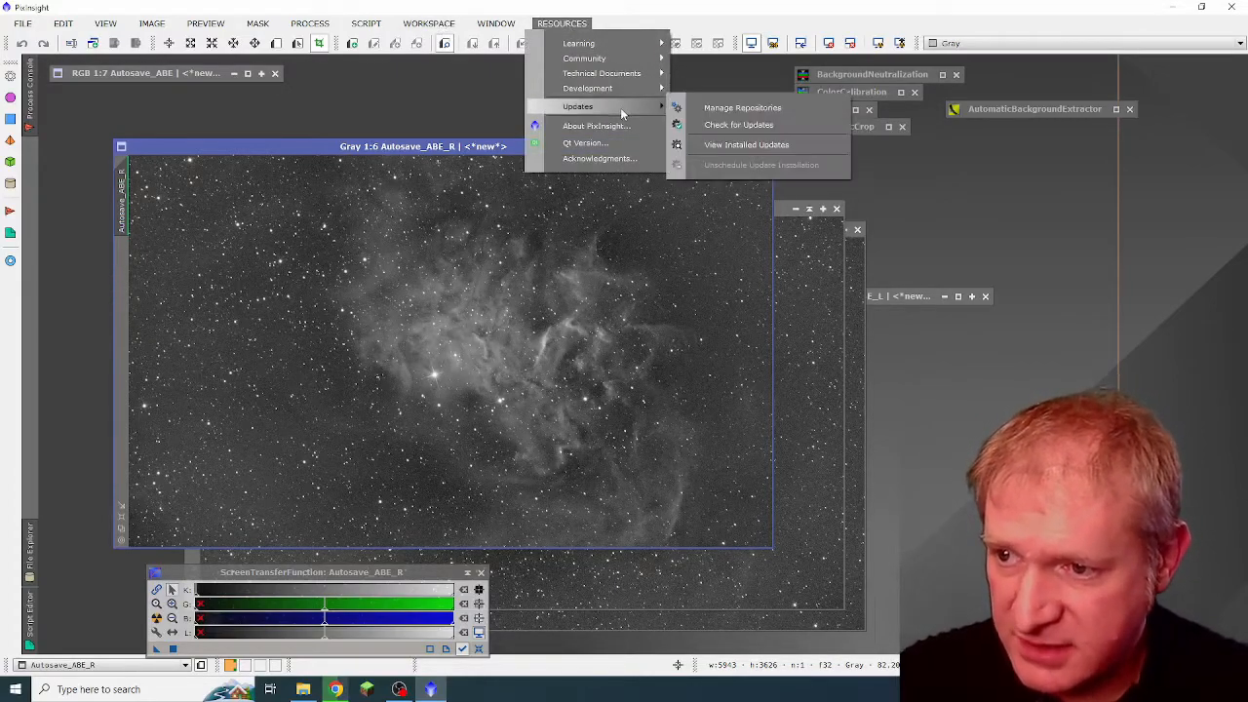
pyautogui.click(721, 110)
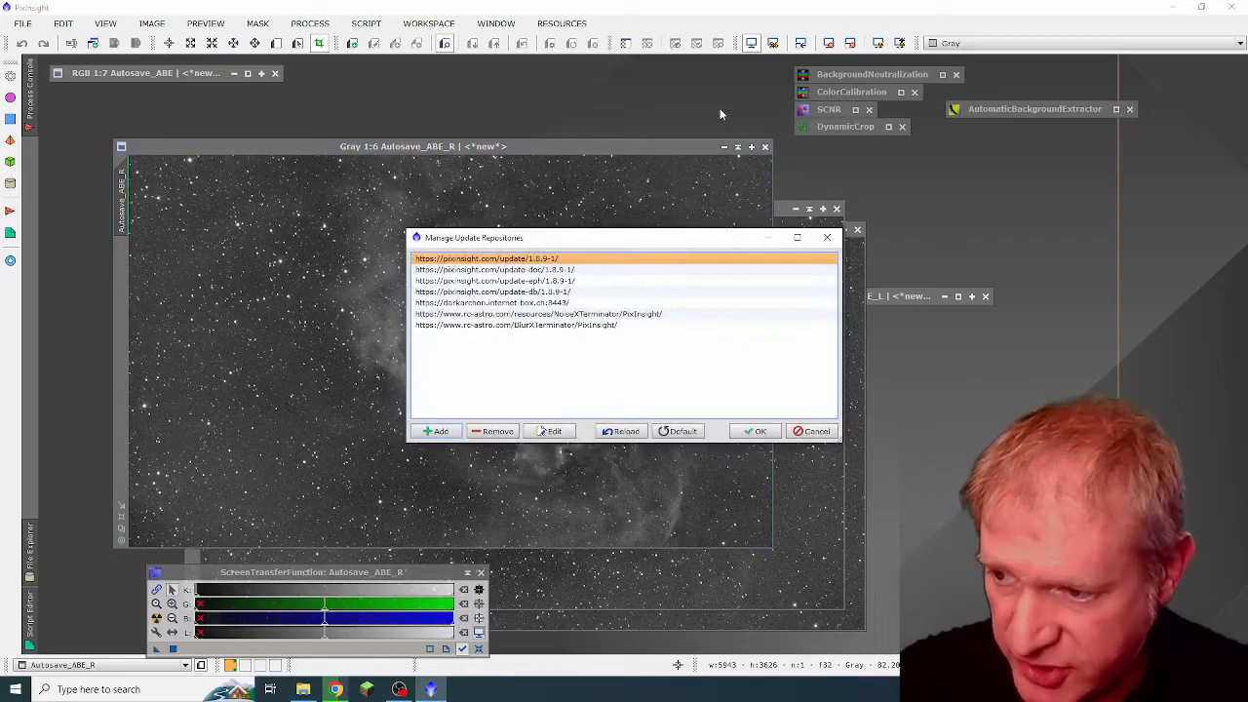
pyautogui.click(493, 302)
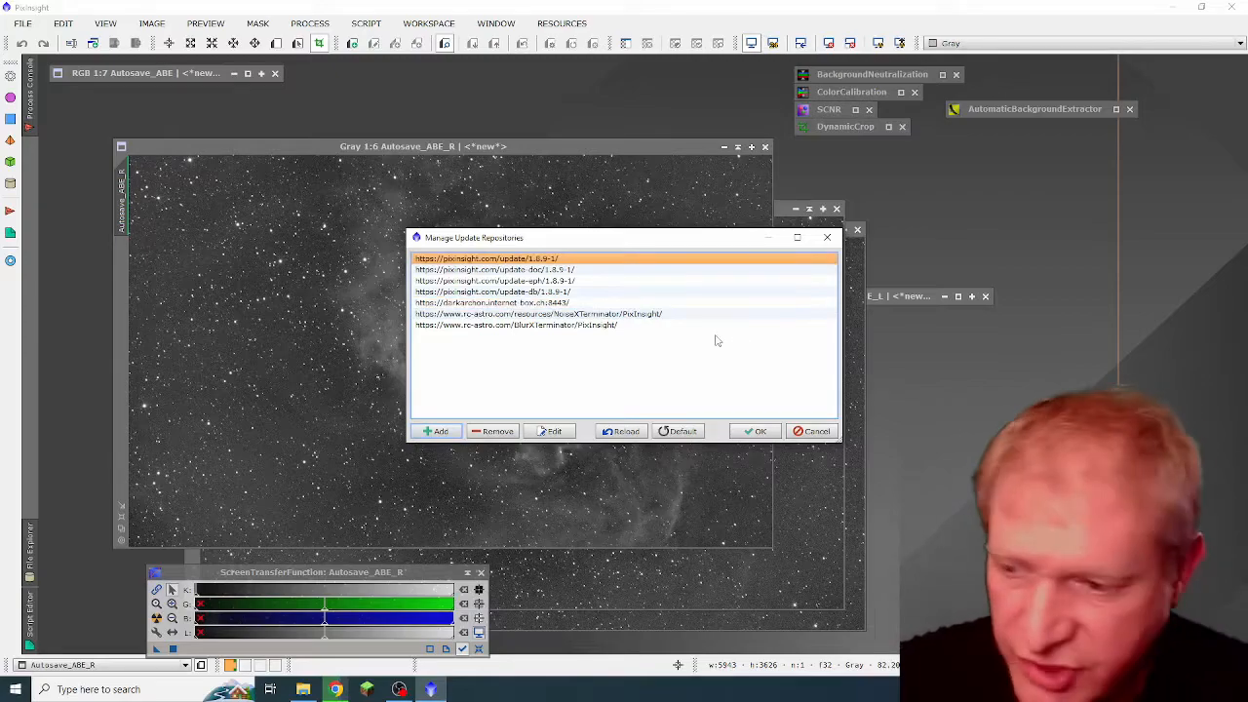
pyautogui.click(756, 431)
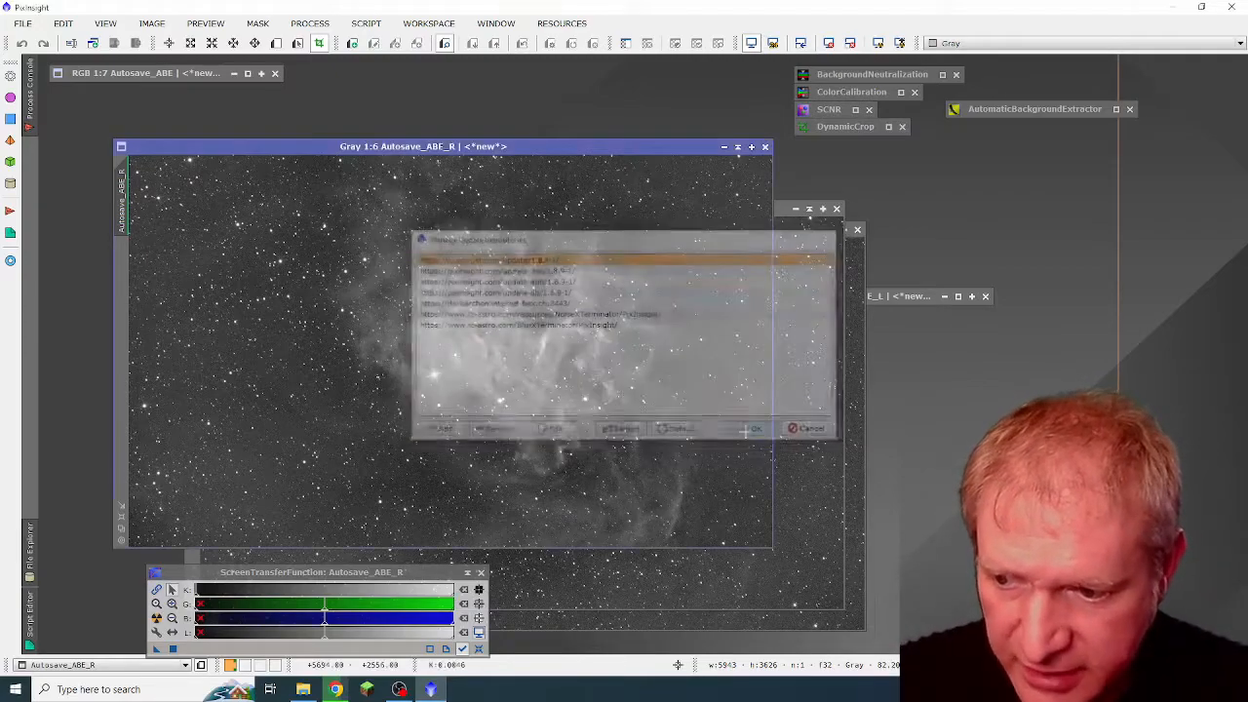
pyautogui.click(543, 28)
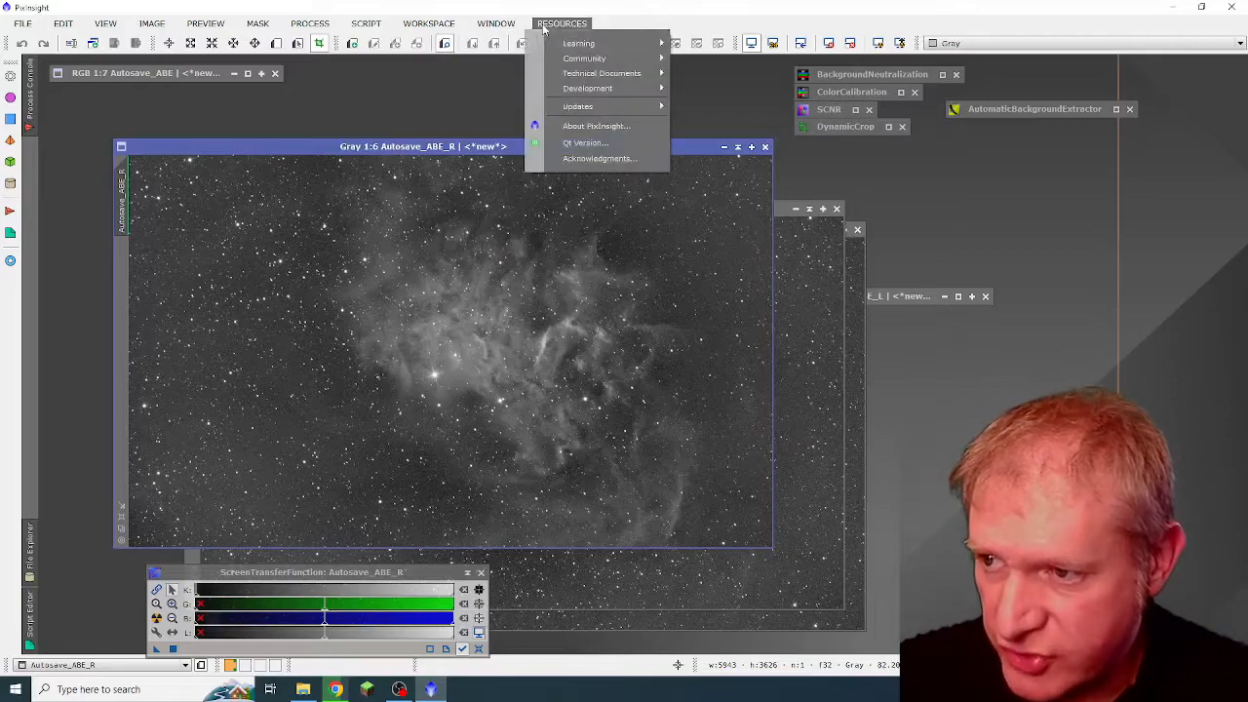
pyautogui.moveTo(601, 109)
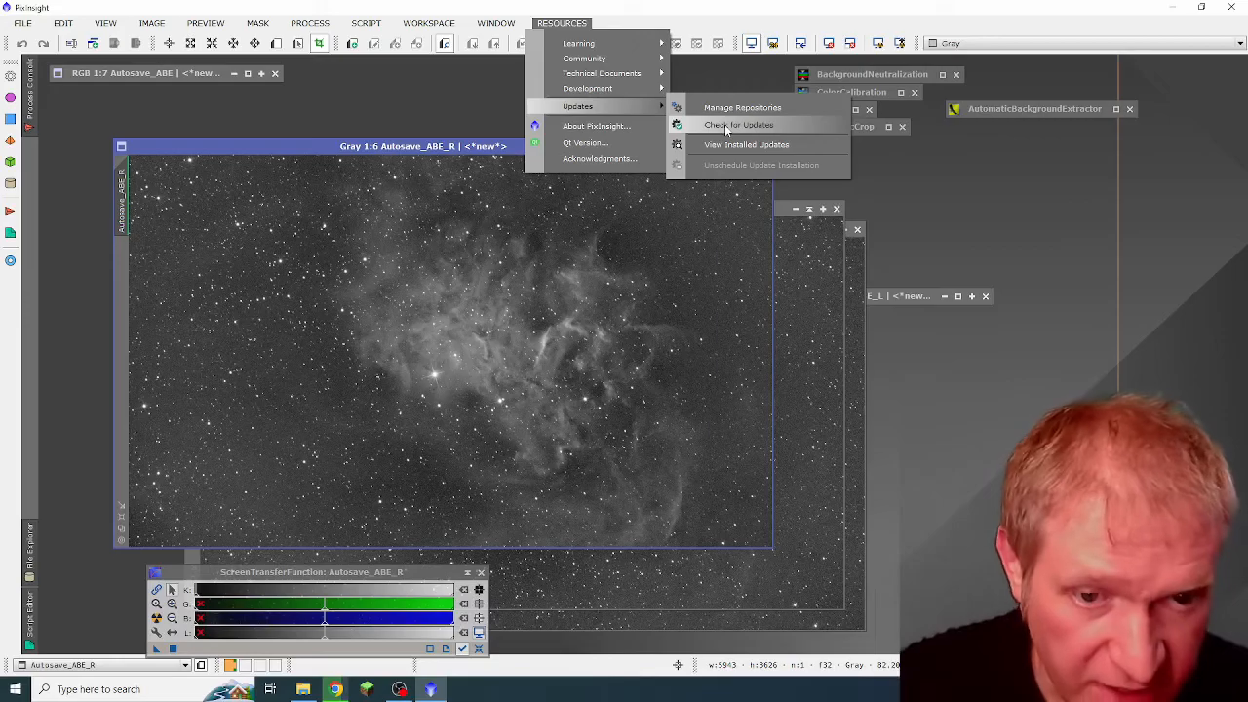
pyautogui.press('Escape')
pyautogui.press('Escape')
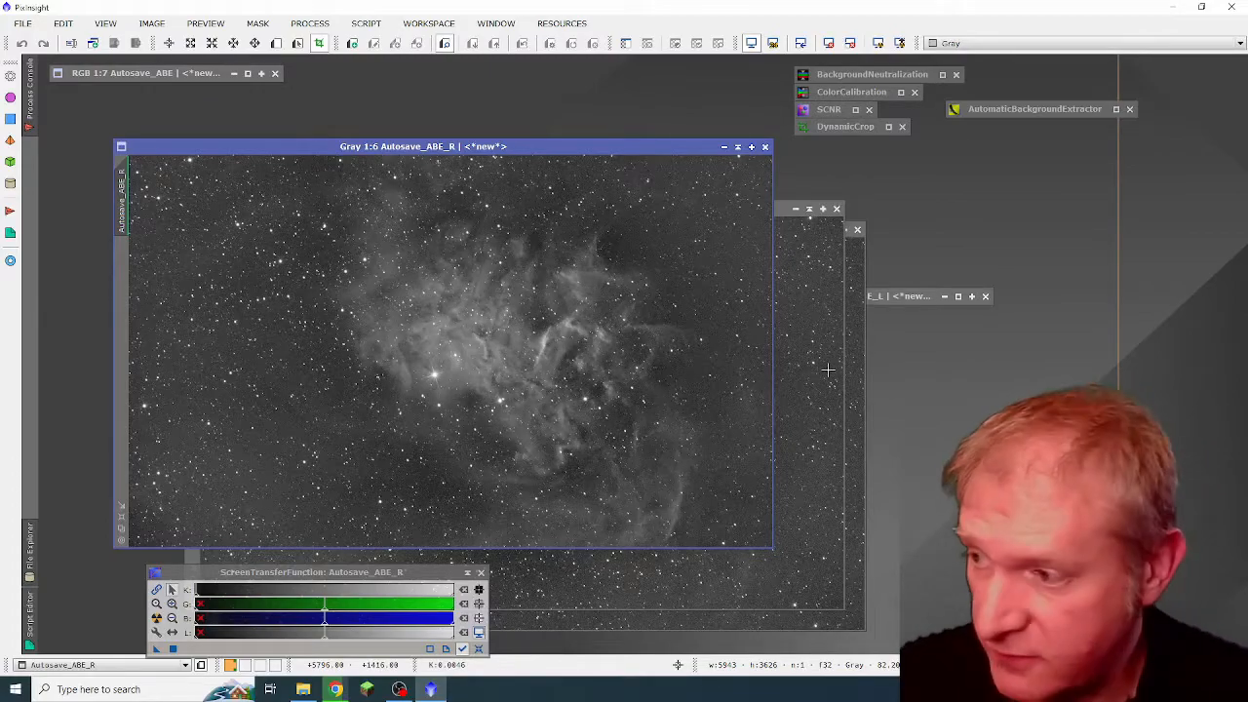
# - Run the EZ Denoise script on Autosave_ABE_R with mask target means of 0.50 (TGVDenoise) and 0.75 (MultiscaleMedianTransform)
pyautogui.moveTo(672, 148); pyautogui.dragTo(677, 136)
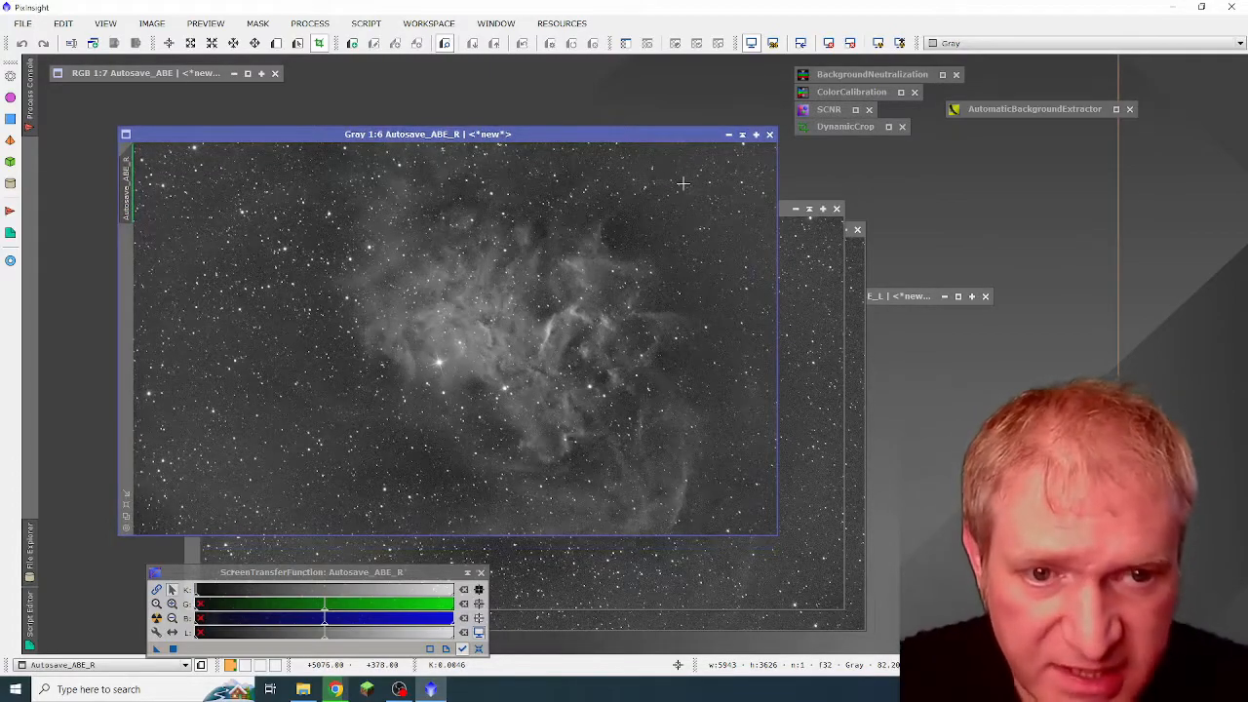
pyautogui.click(369, 26)
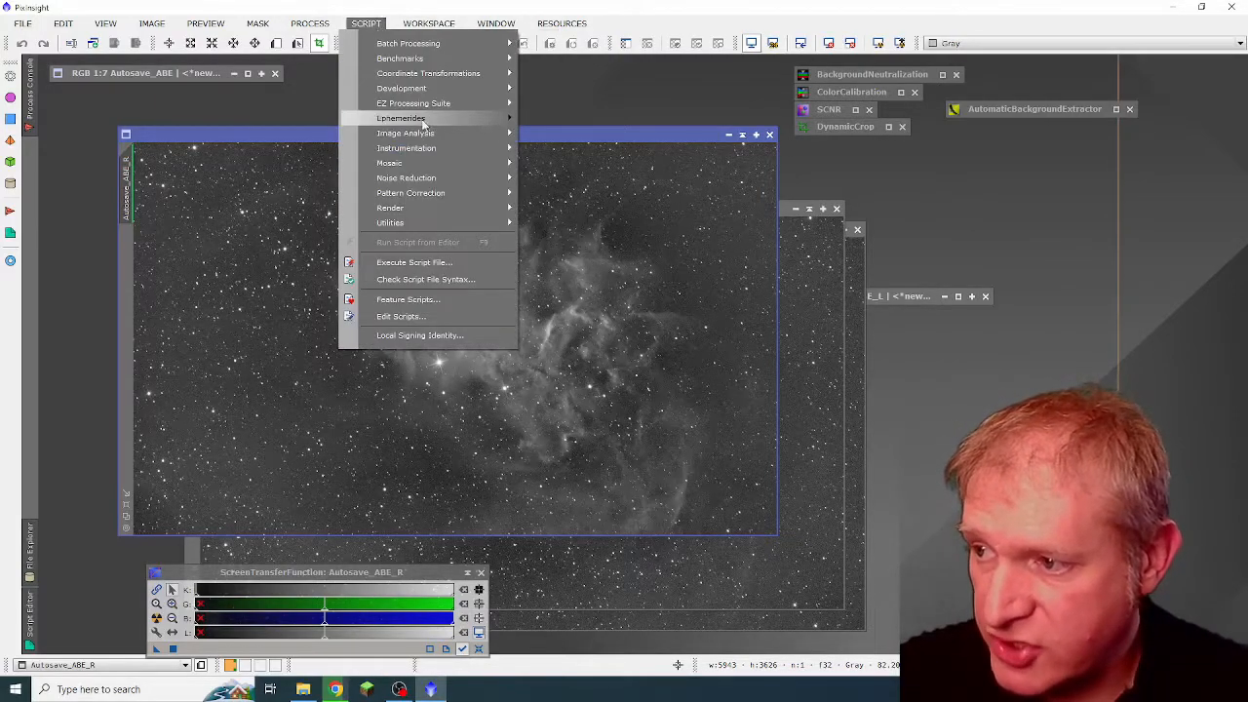
pyautogui.moveTo(440, 108)
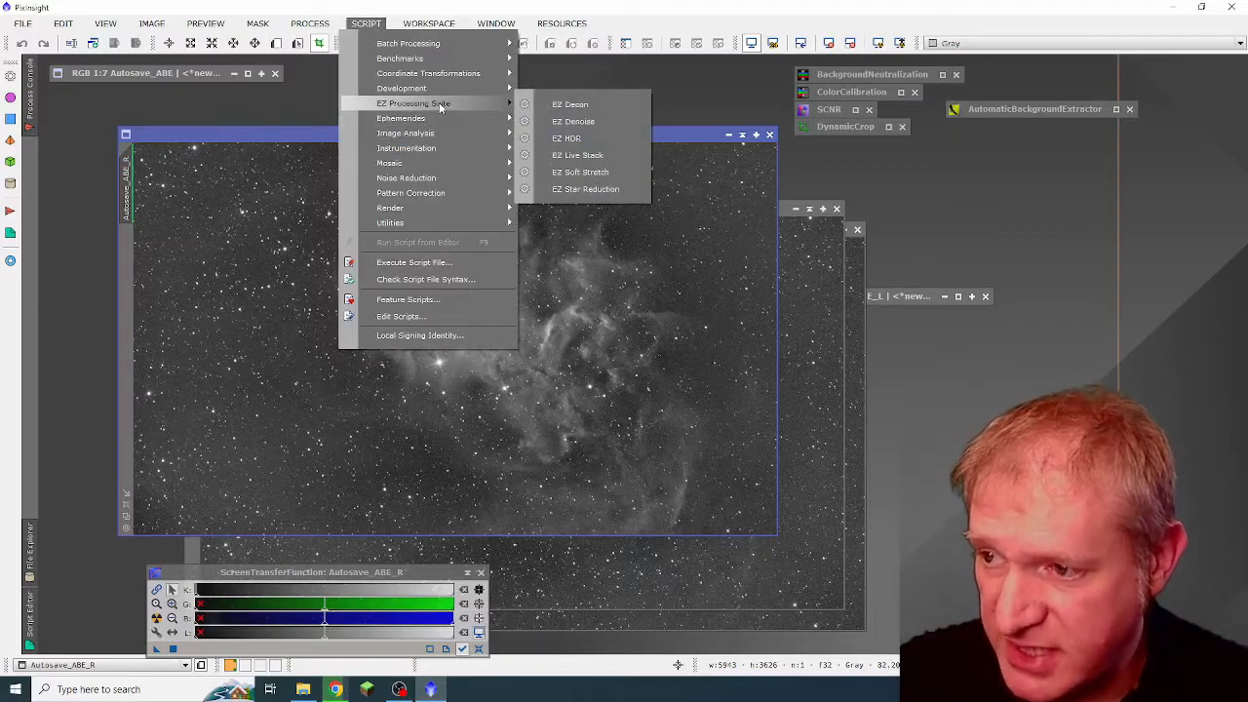
pyautogui.click(577, 123)
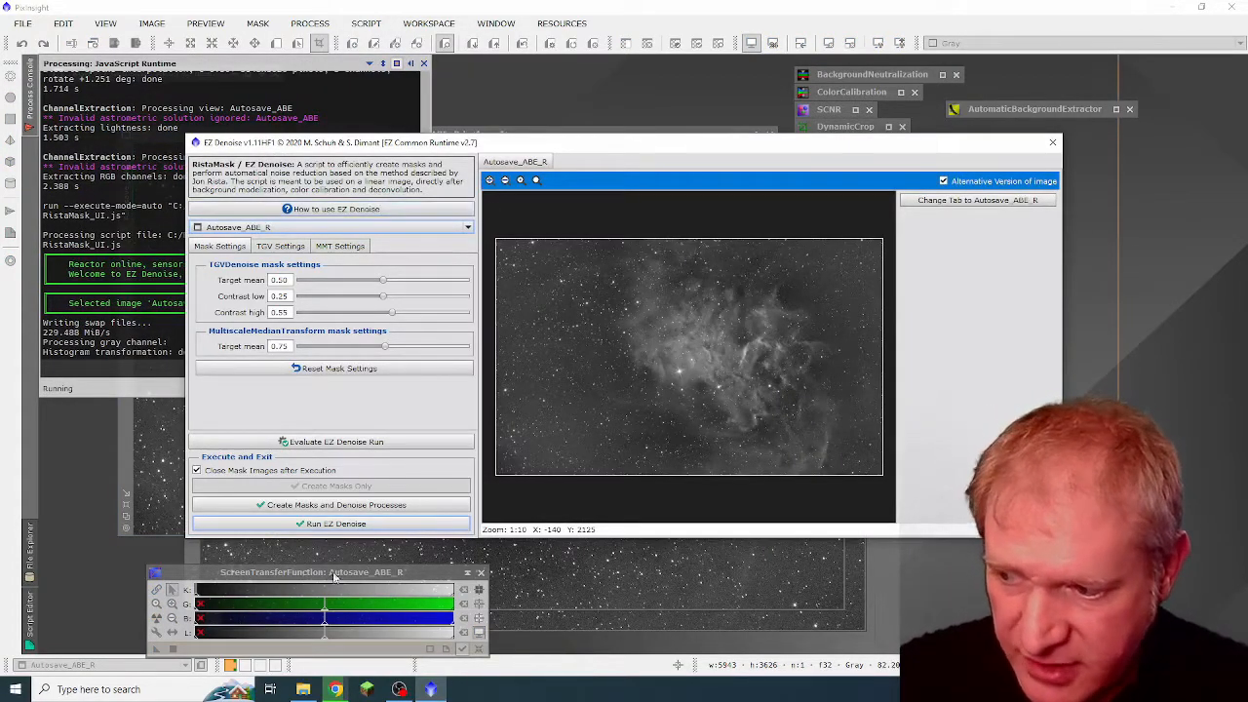
pyautogui.click(289, 528)
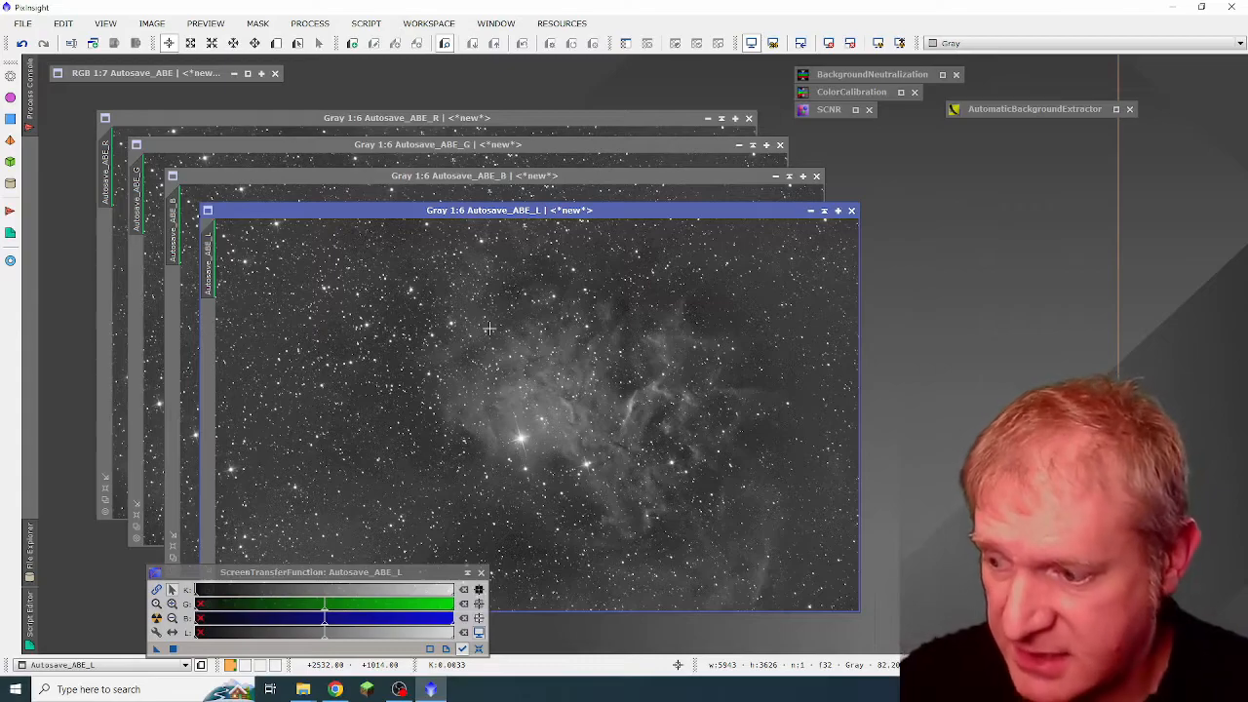
# - Run the EZ Soft Stretch script on Autosave_ABE_L with target median 0.20, expand low 0.05 and aggressiveness 10.0
pyautogui.moveTo(185, 577); pyautogui.dragTo(171, 533)
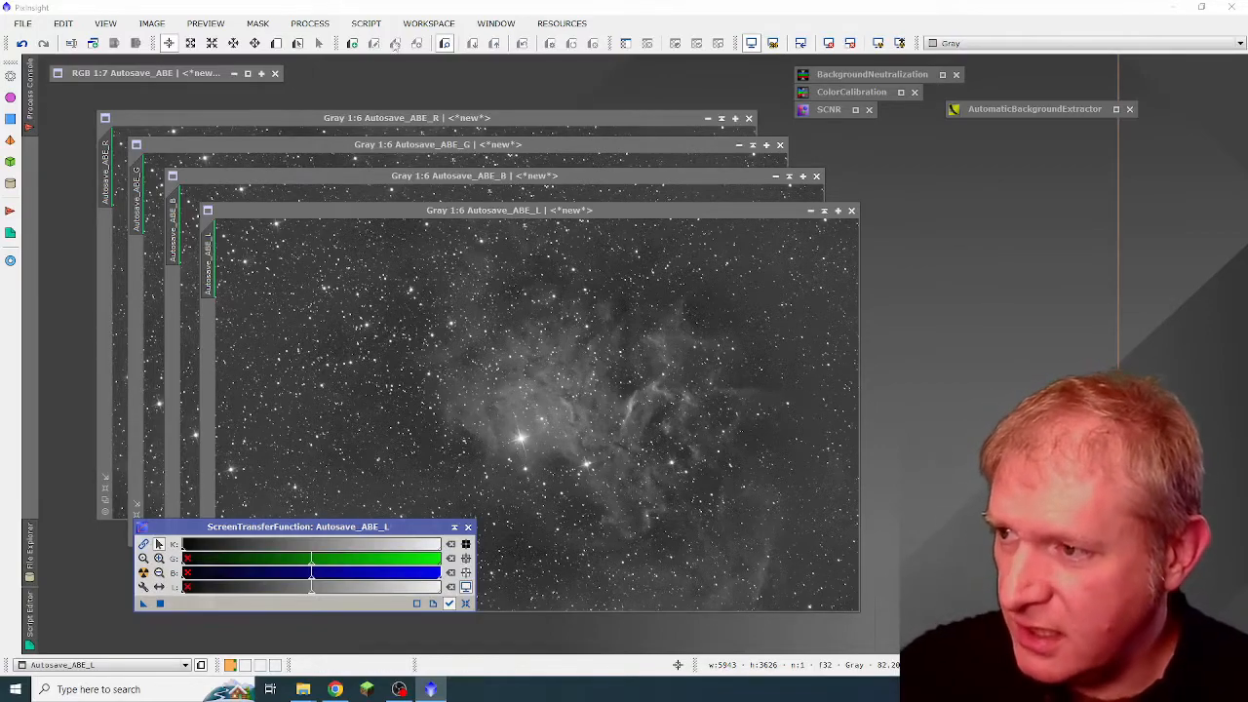
pyautogui.click(366, 23)
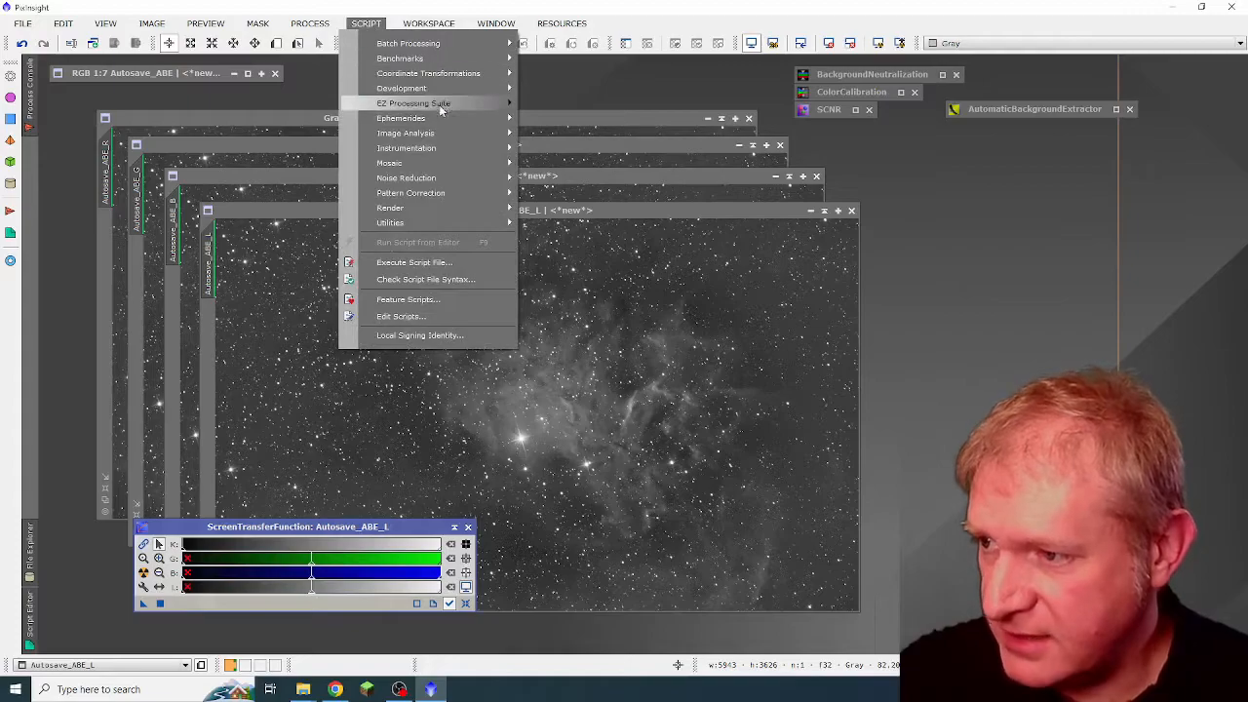
pyautogui.moveTo(448, 107)
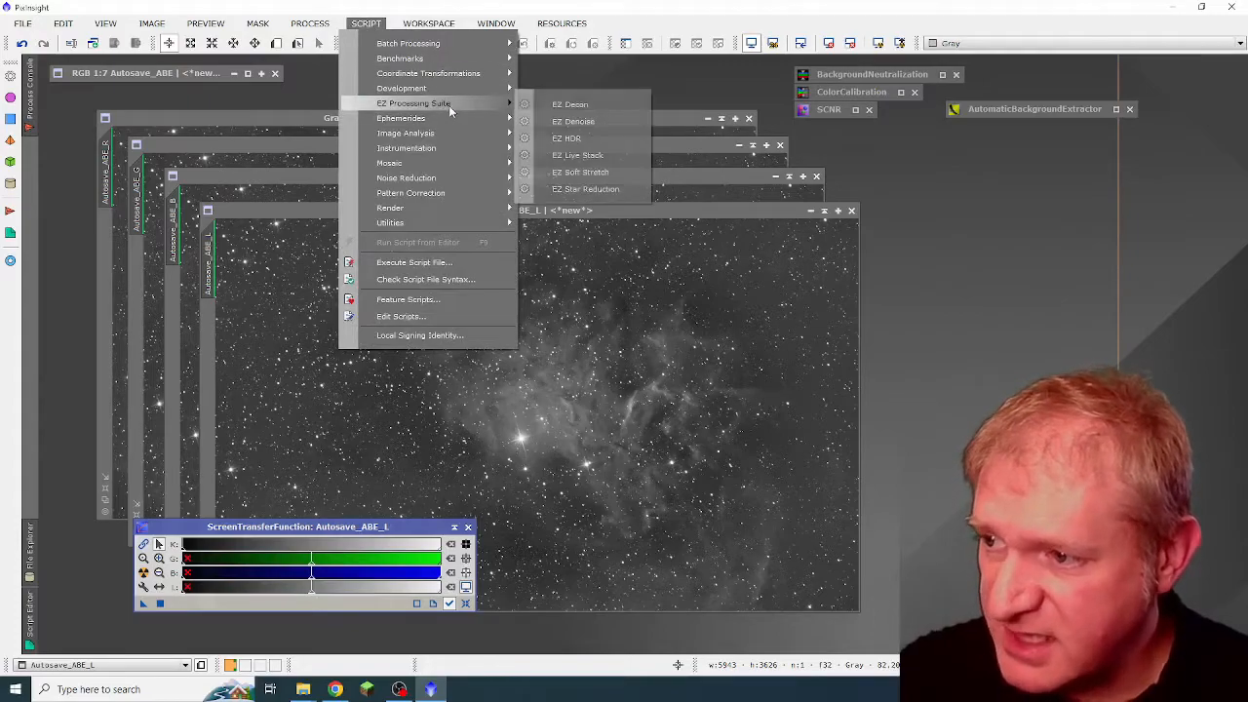
pyautogui.click(580, 171)
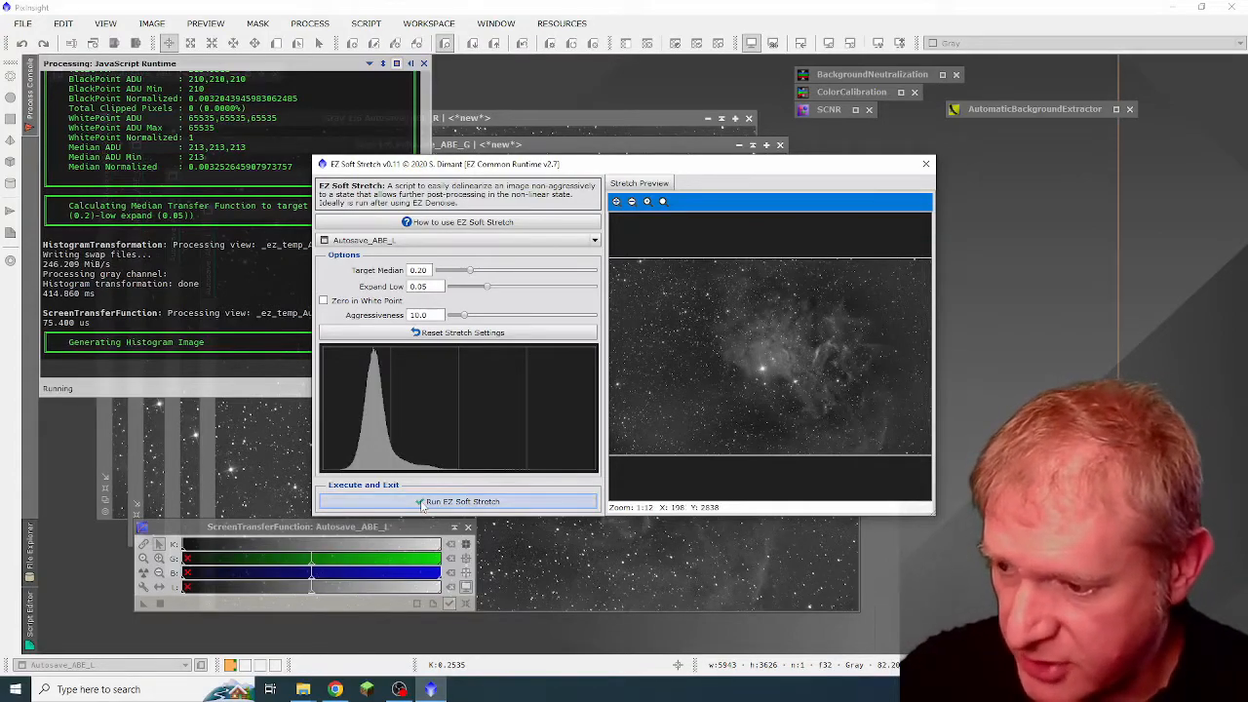
pyautogui.click(422, 502)
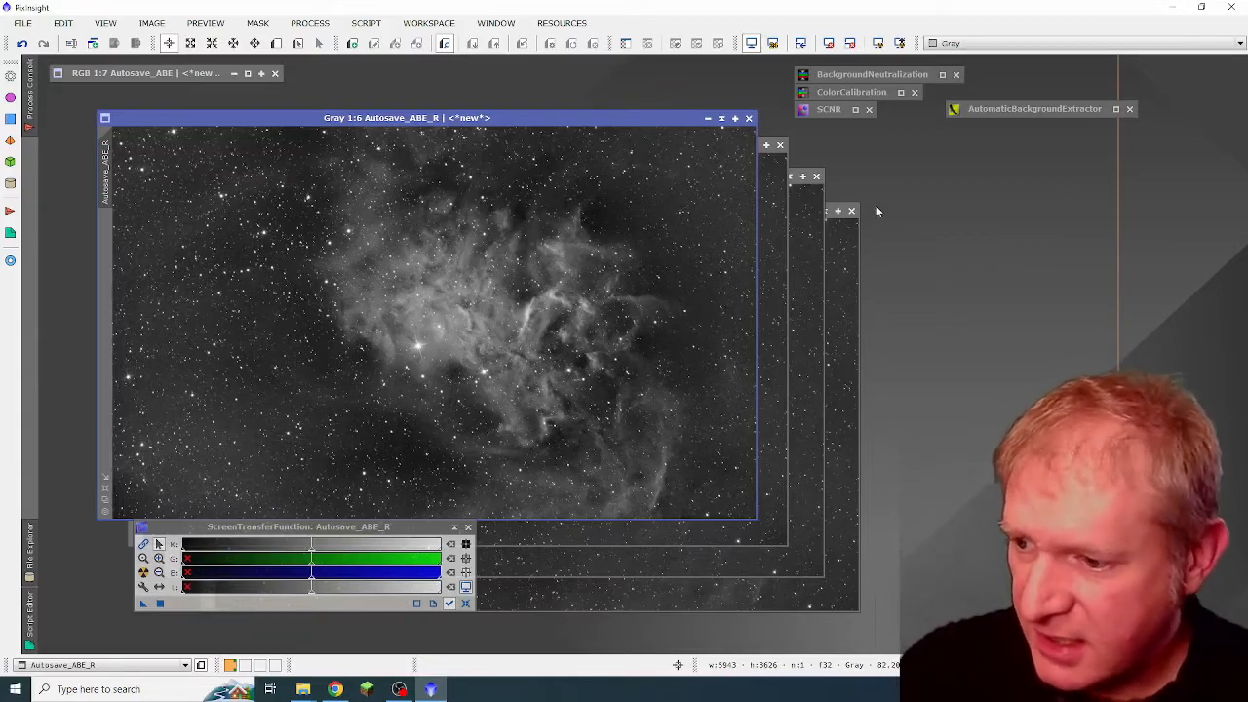
# - Open the LRGBCombination process and assign Autosave_ABE_L as its lightness source image
pyautogui.click(312, 25)
pyautogui.moveTo(449, 23)
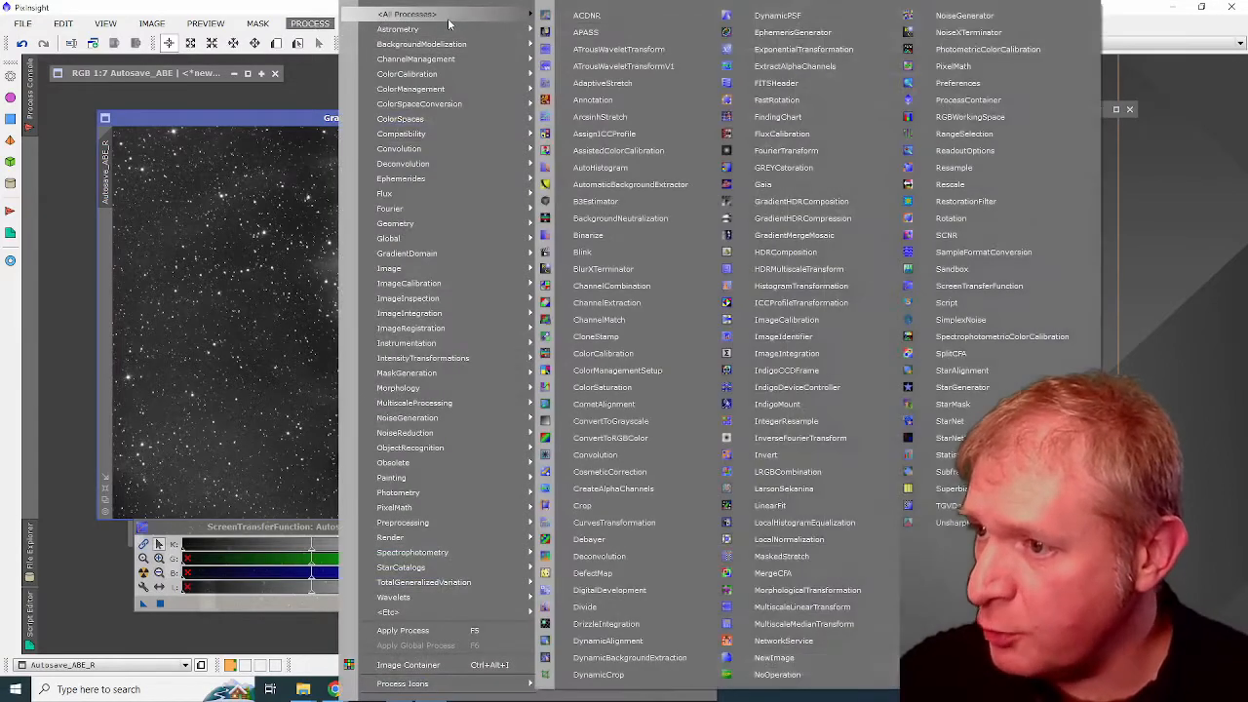
pyautogui.click(772, 474)
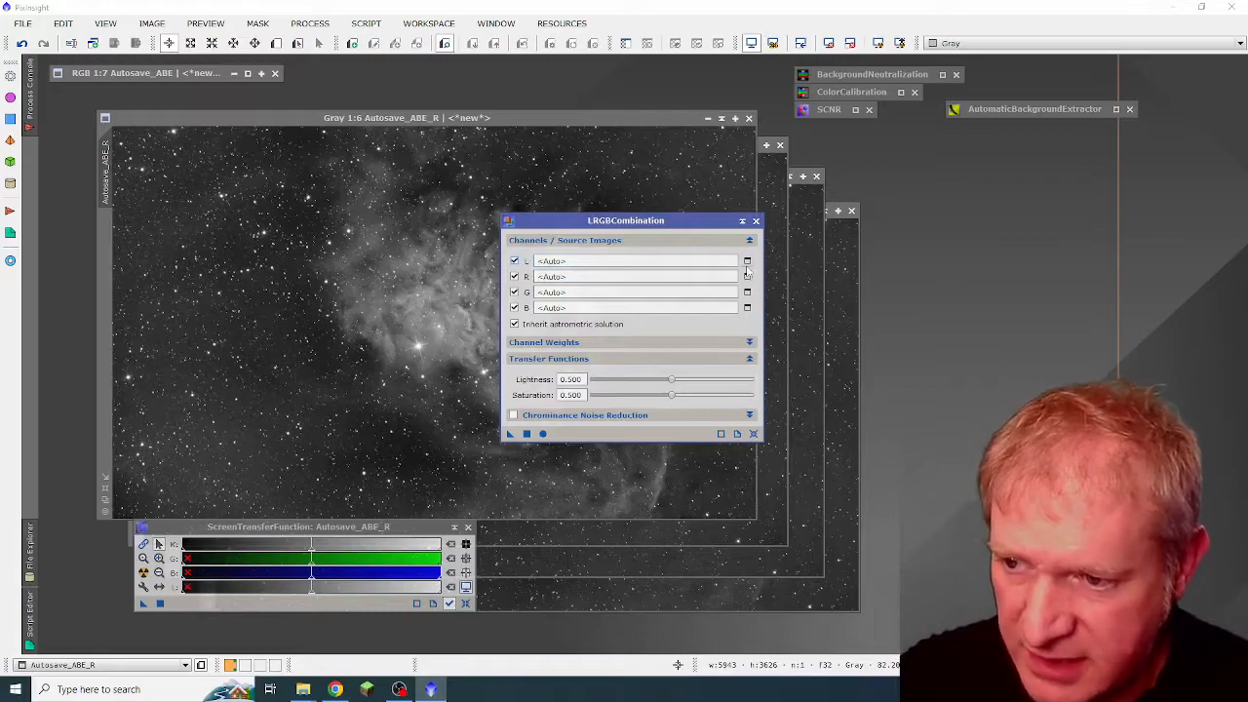
pyautogui.click(747, 261)
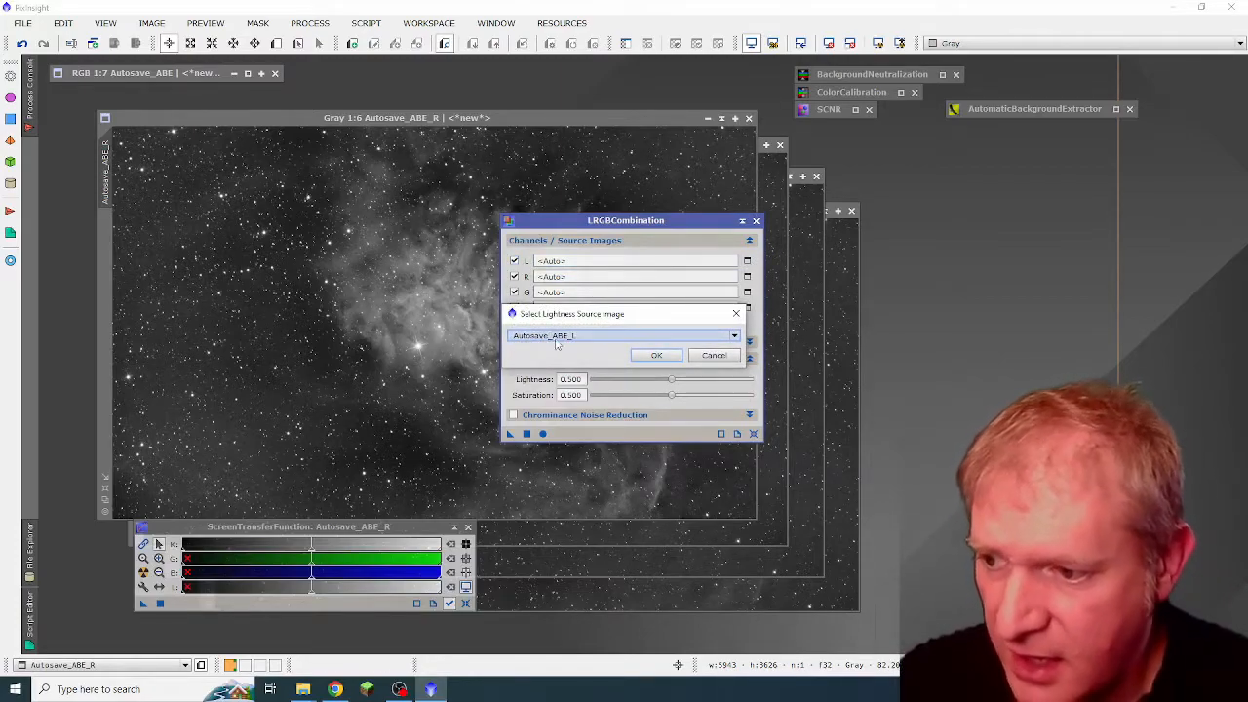
pyautogui.click(636, 356)
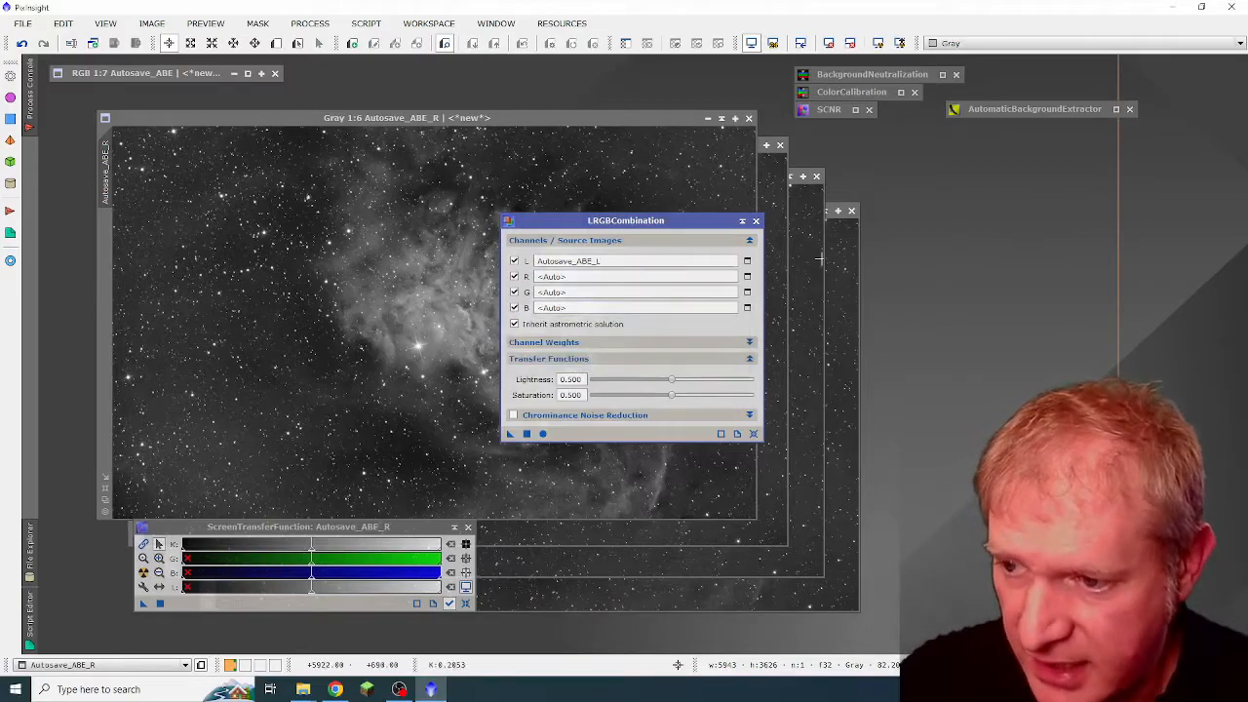
# - Assign Autosave_ABE_R, Autosave_ABE_G and Autosave_ABE_B as the red, green and blue sources and run LRGBCombination globally
pyautogui.click(748, 280)
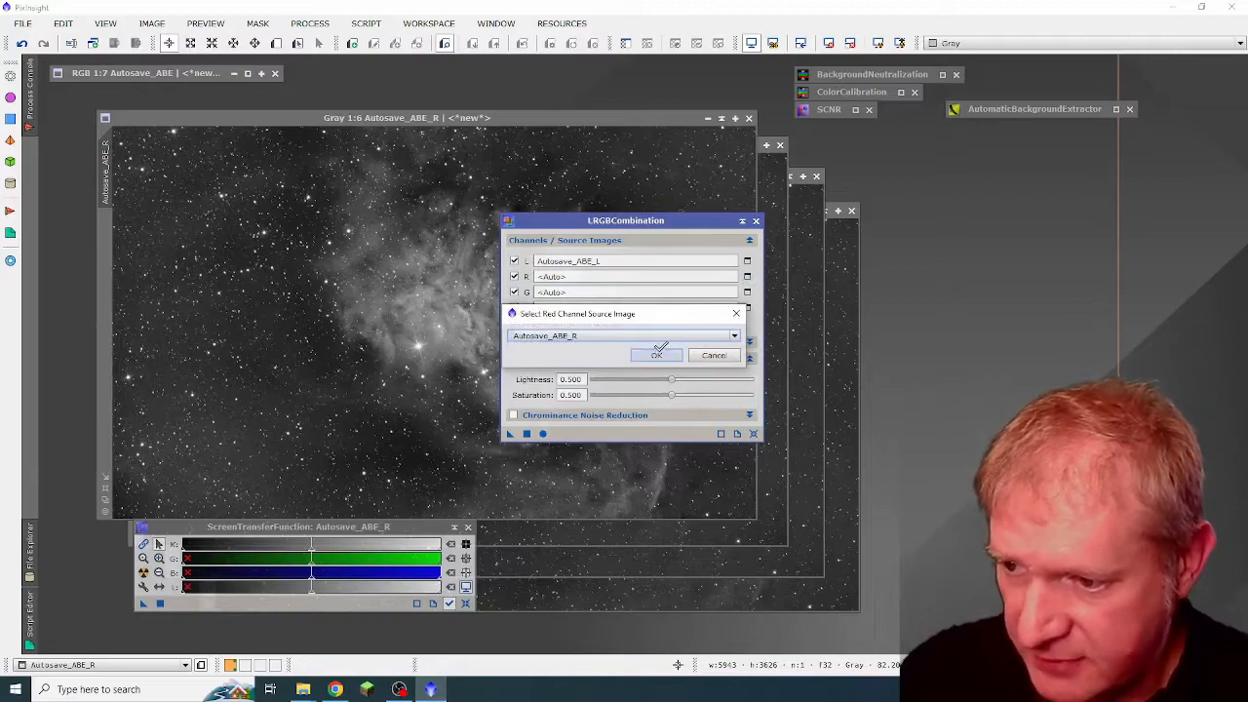
pyautogui.click(651, 352)
pyautogui.click(748, 293)
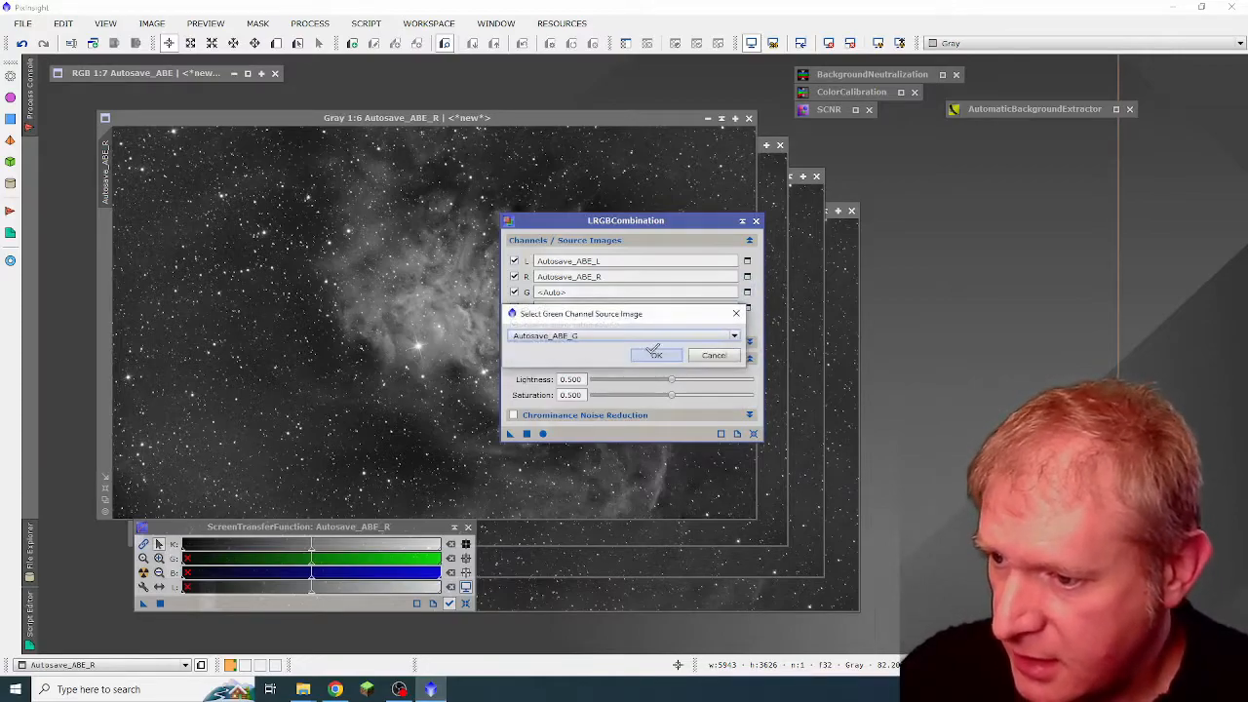
pyautogui.click(651, 353)
pyautogui.click(748, 308)
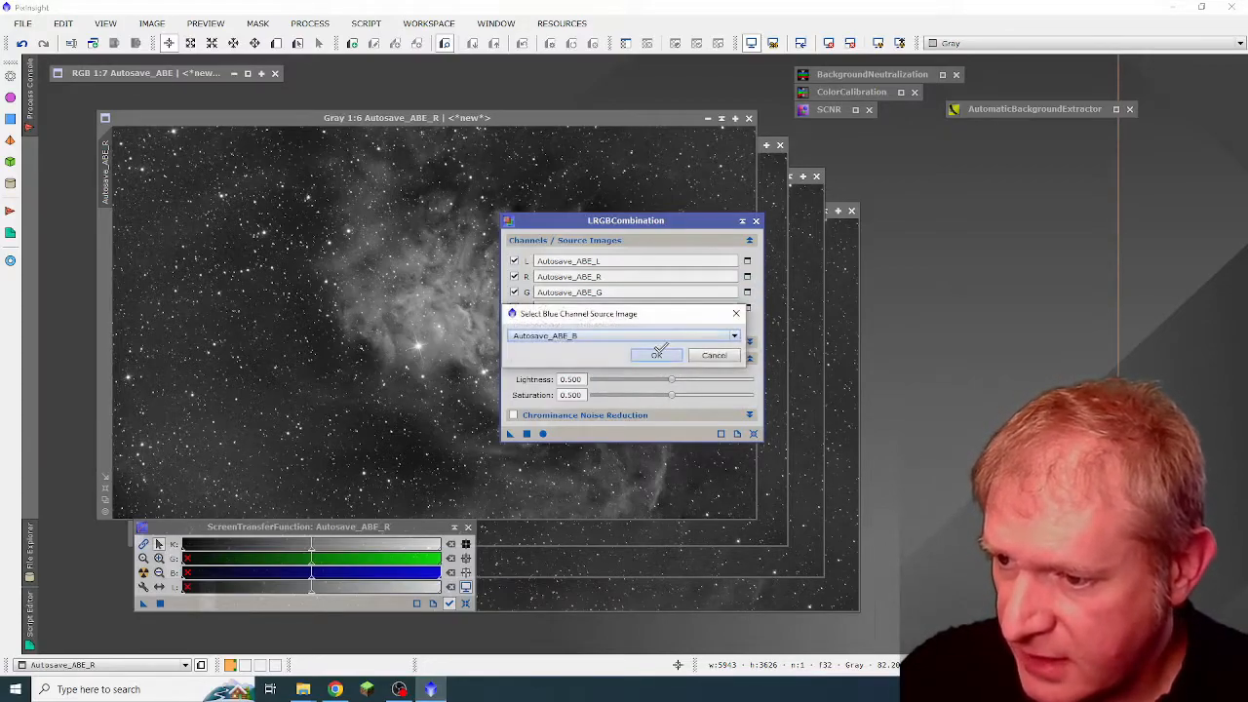
pyautogui.click(655, 354)
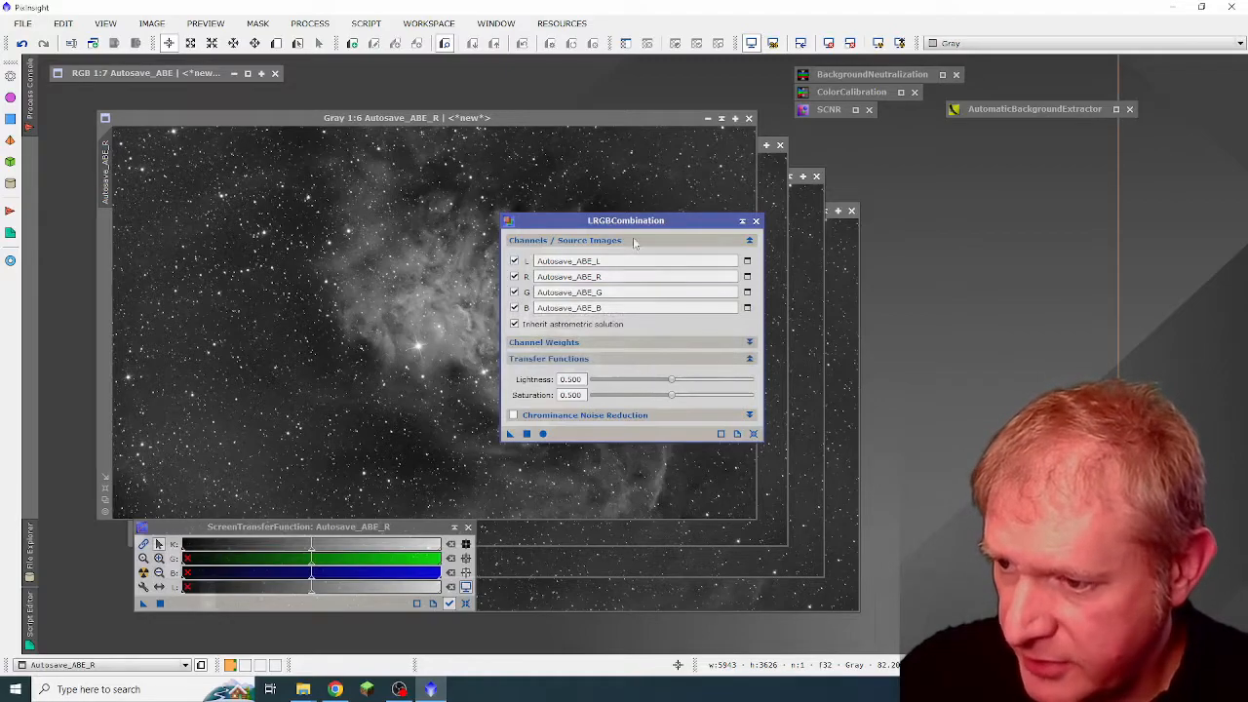
pyautogui.click(544, 433)
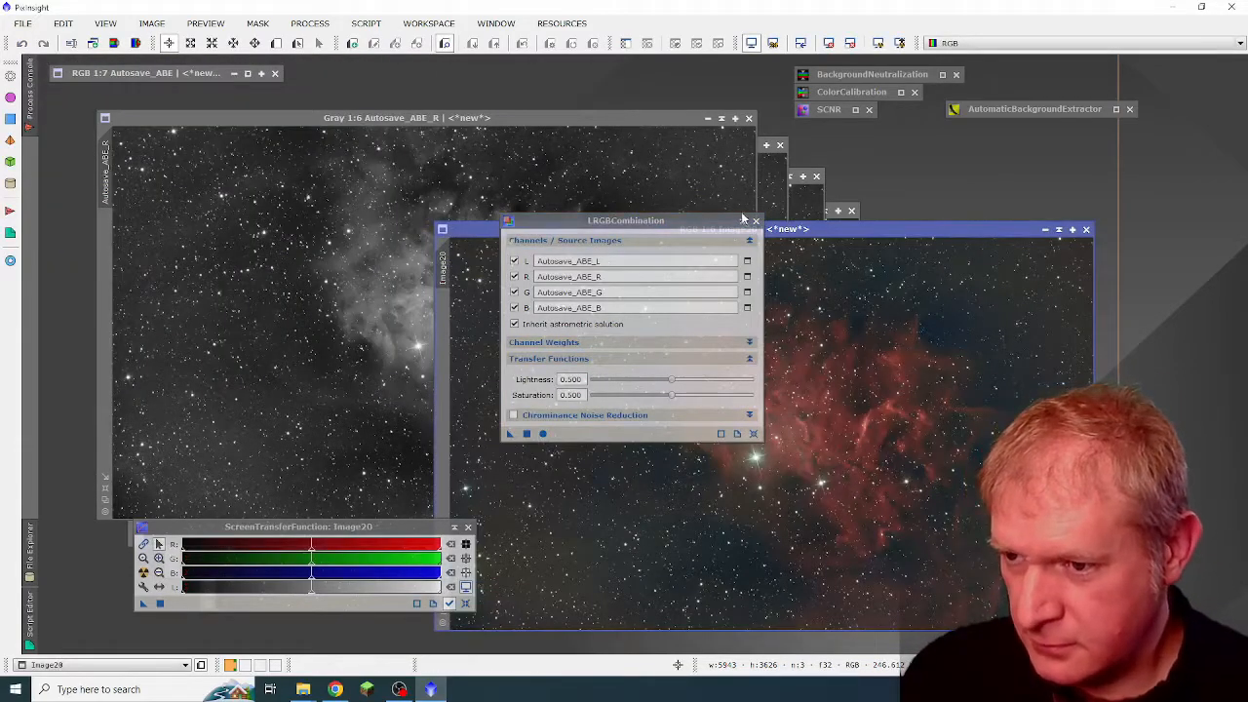
# - Collapse the LRGBCombination window and move it clear of the new combined image
pyautogui.click(742, 223)
pyautogui.moveTo(937, 228); pyautogui.dragTo(784, 119)
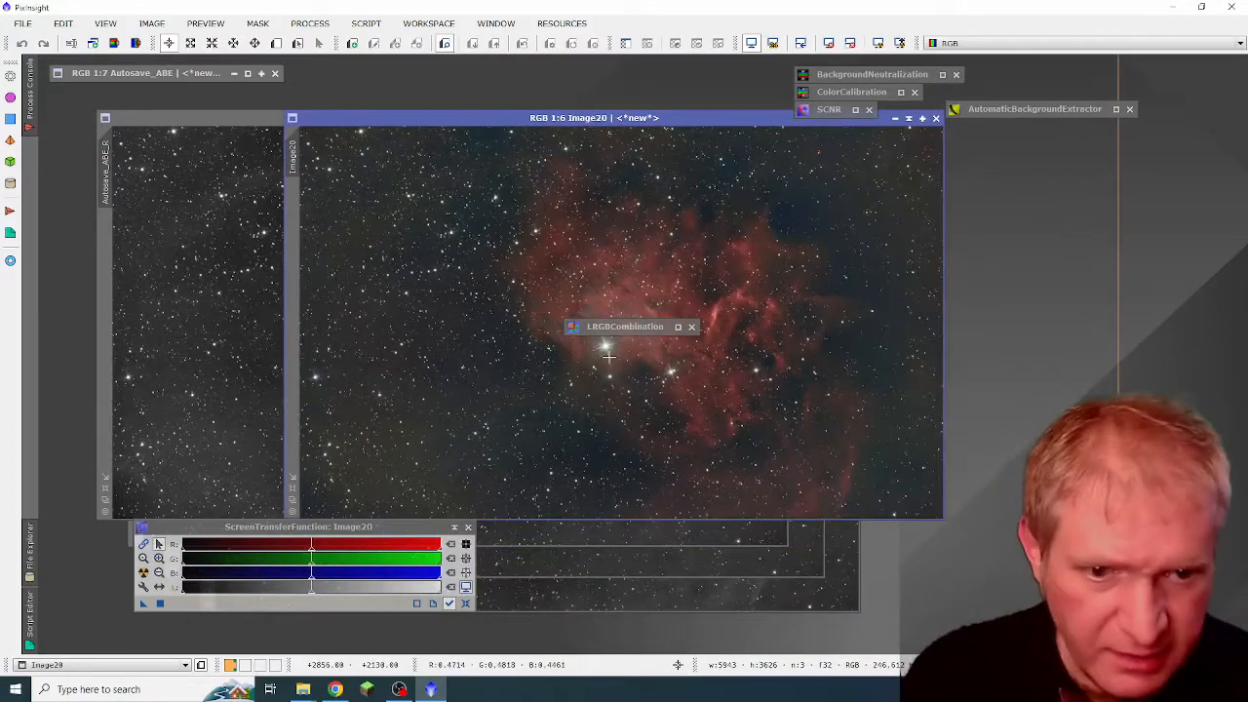
pyautogui.moveTo(605, 332); pyautogui.dragTo(1022, 152)
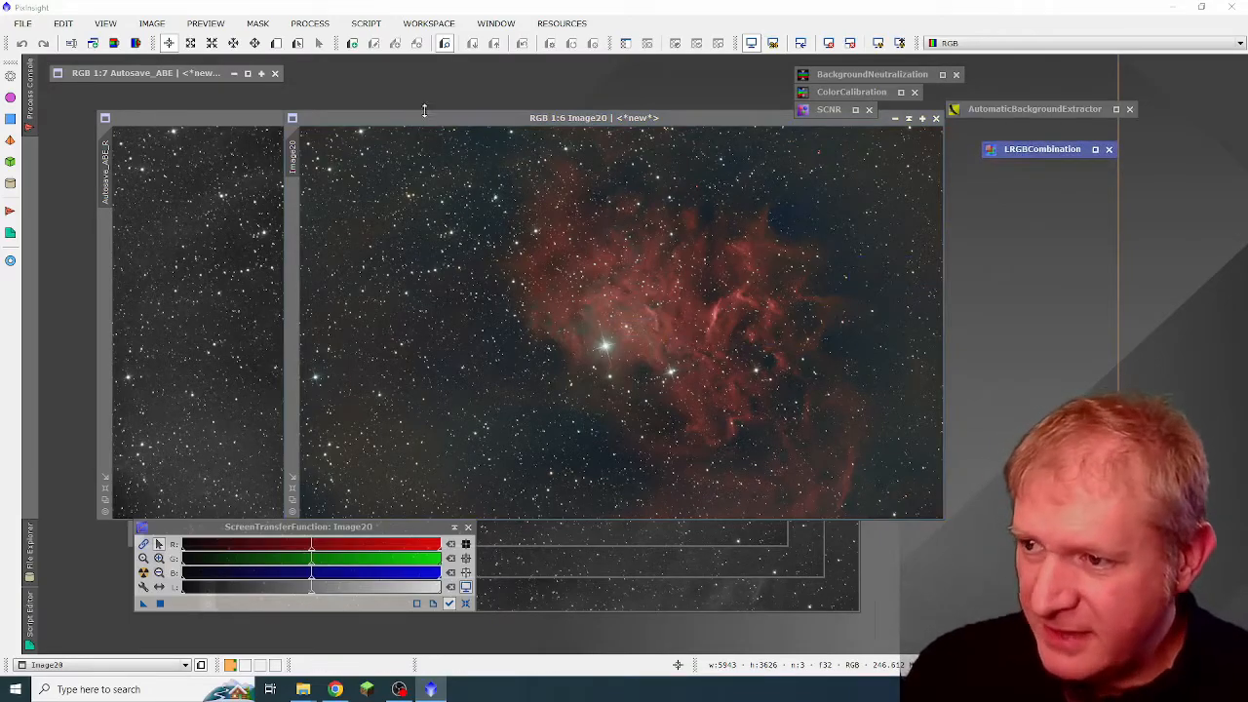
# - Compare the combined Image20 side by side with the original Autosave_ABE image
pyautogui.moveTo(414, 118); pyautogui.dragTo(704, 136)
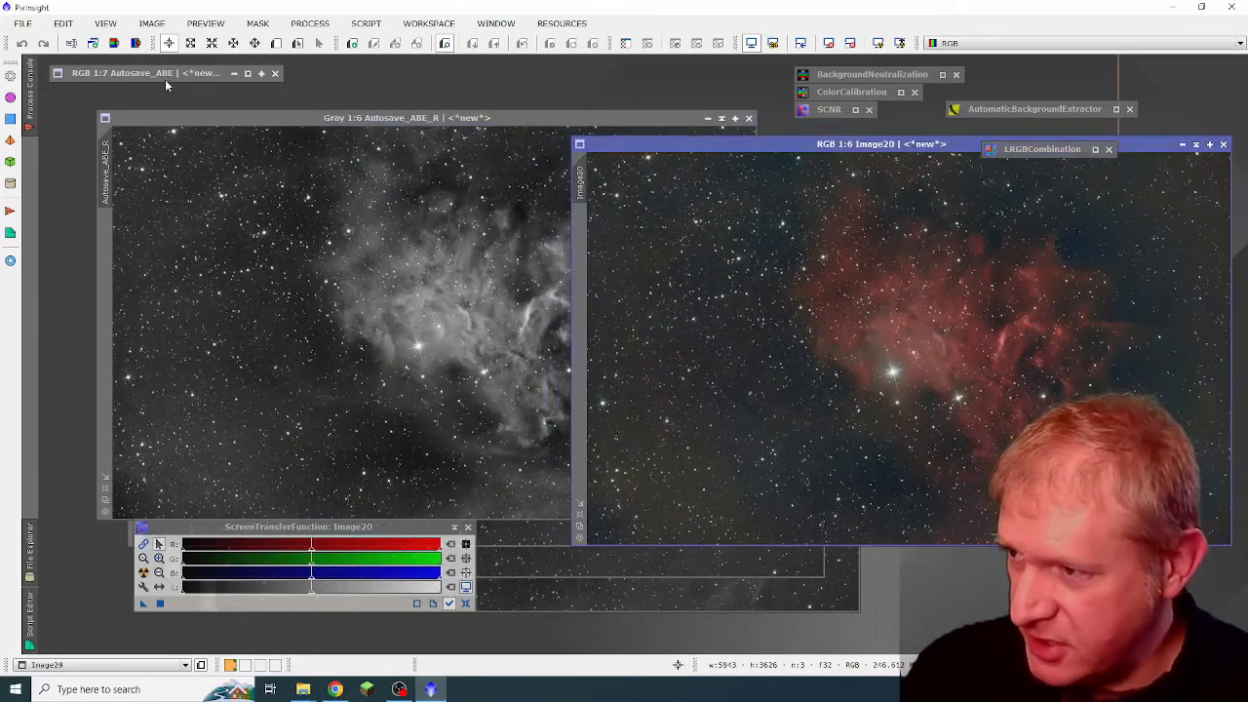
pyautogui.doubleClick(159, 72)
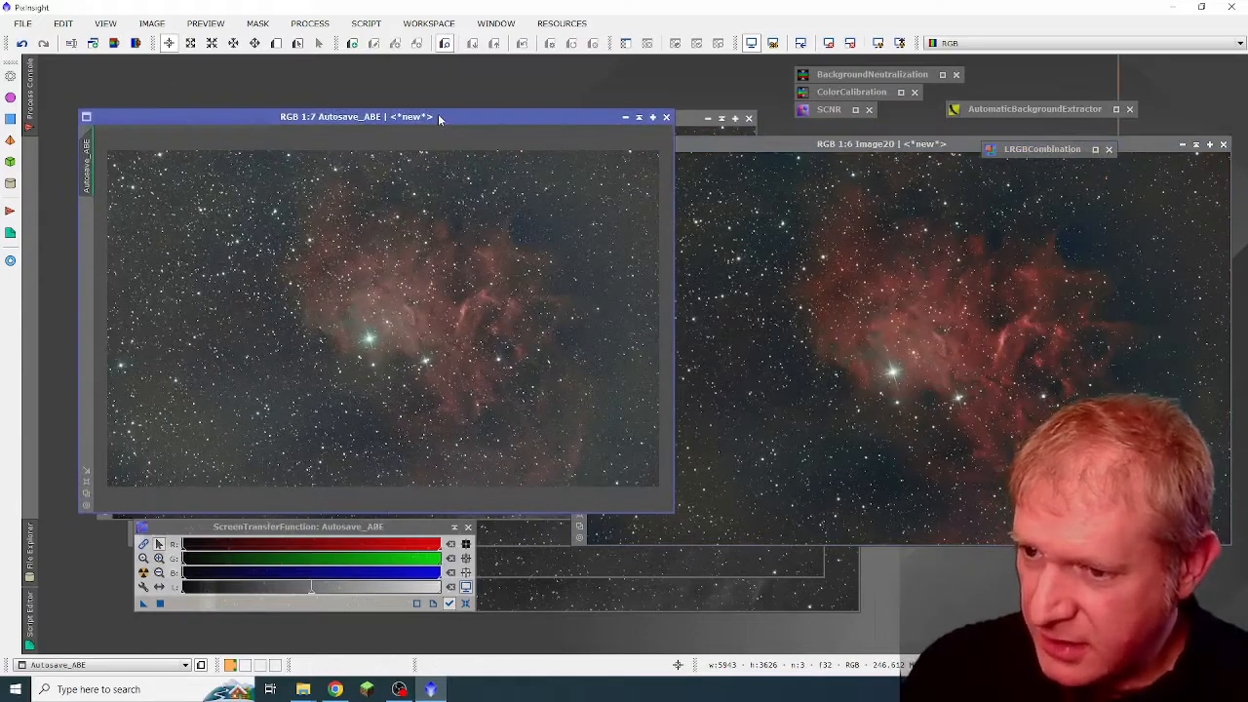
pyautogui.moveTo(438, 113); pyautogui.dragTo(387, 140)
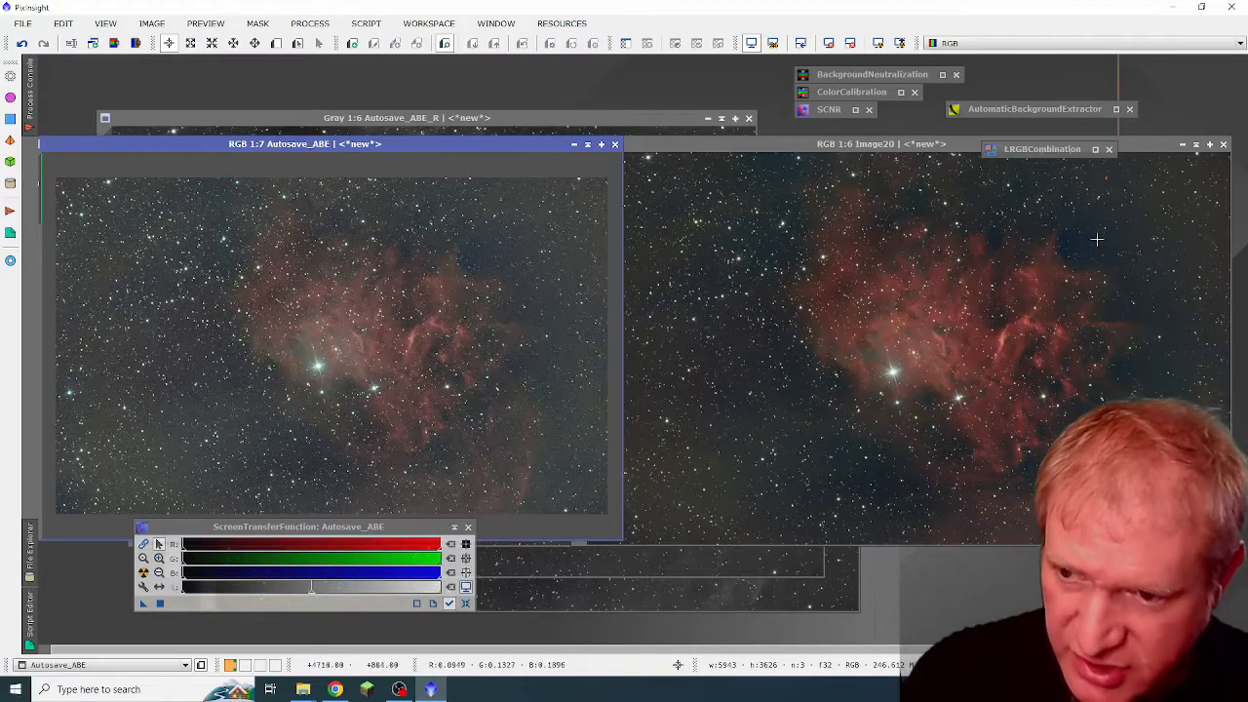
pyautogui.click(587, 144)
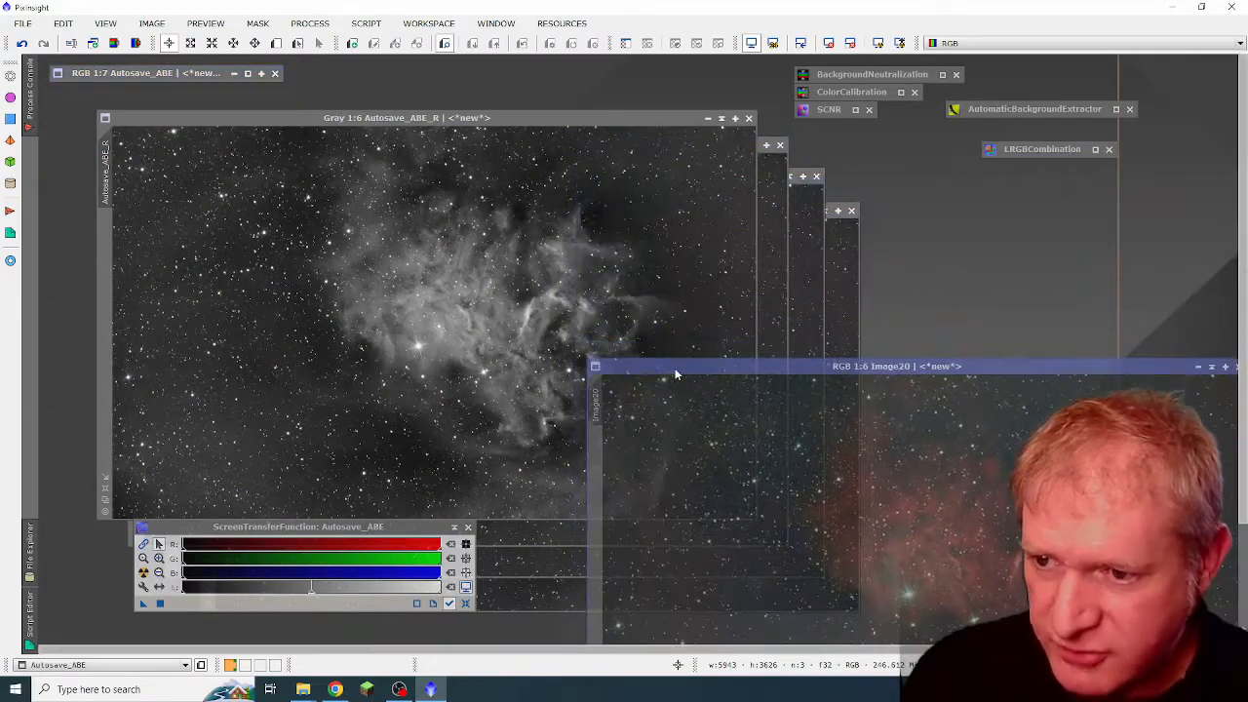
# - Collapse the four grayscale channel images, stack them out of the way, and bring Image20 into the cleared workspace area
pyautogui.click(722, 119)
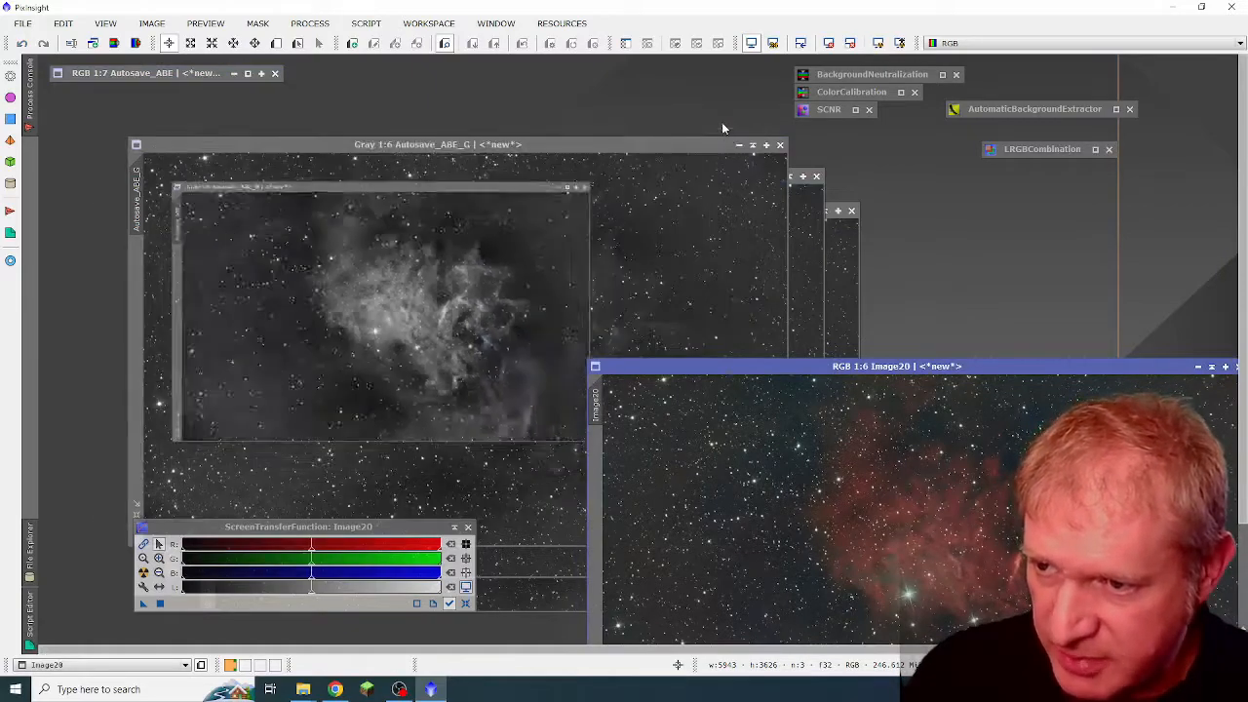
pyautogui.click(751, 147)
pyautogui.click(789, 177)
pyautogui.click(824, 212)
pyautogui.moveTo(823, 298); pyautogui.dragTo(129, 104)
pyautogui.moveTo(331, 313); pyautogui.dragTo(84, 117)
pyautogui.moveTo(441, 342); pyautogui.dragTo(162, 135)
pyautogui.moveTo(429, 373); pyautogui.dragTo(113, 154)
pyautogui.moveTo(448, 349); pyautogui.dragTo(195, 187)
pyautogui.moveTo(803, 366); pyautogui.dragTo(348, 97)
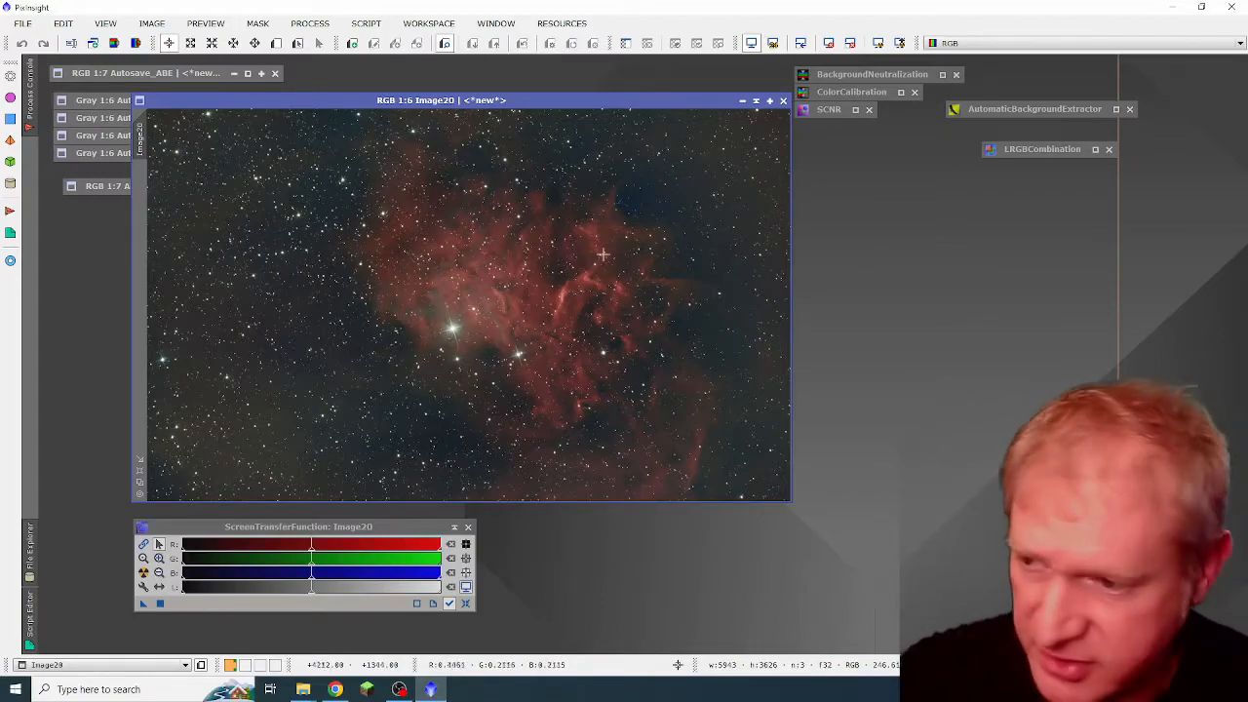
pyautogui.moveTo(707, 102); pyautogui.dragTo(680, 104)
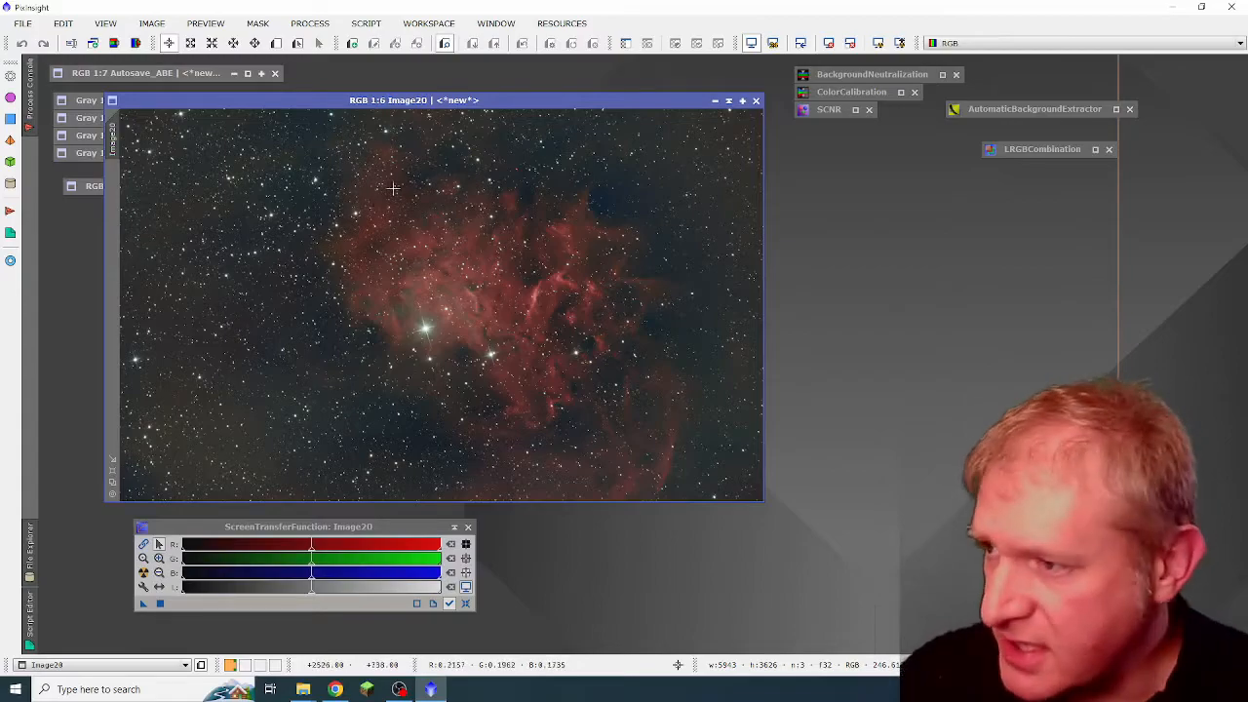
# - Look up the StarNet download page in the browser and read the installation instructions in the StarNetv2PI_Win README
pyautogui.click(310, 23)
pyautogui.moveTo(435, 13)
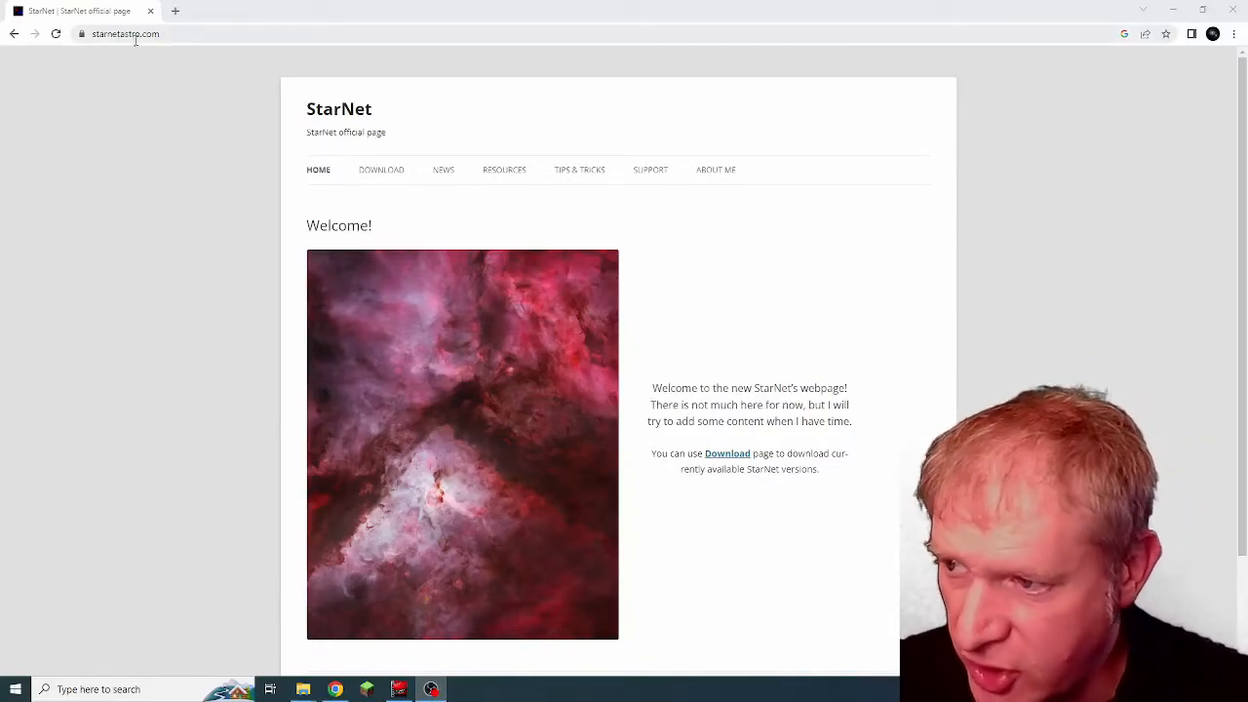
pyautogui.click(383, 172)
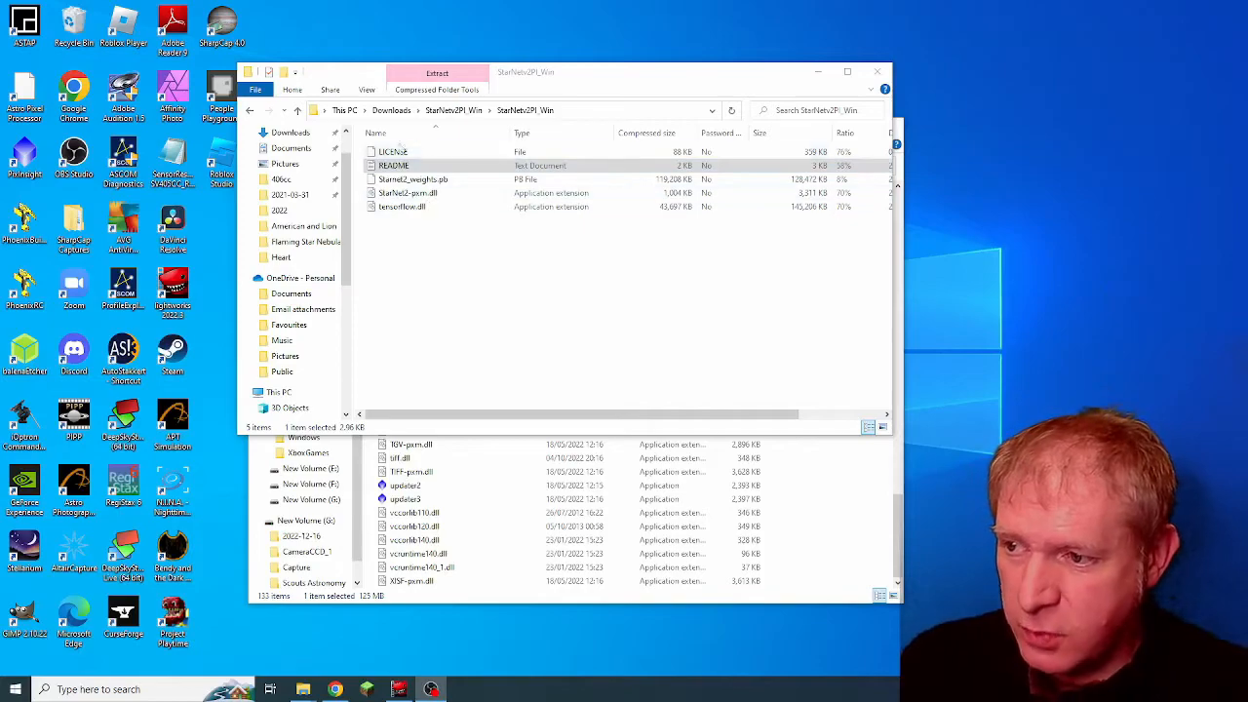
pyautogui.doubleClick(394, 165)
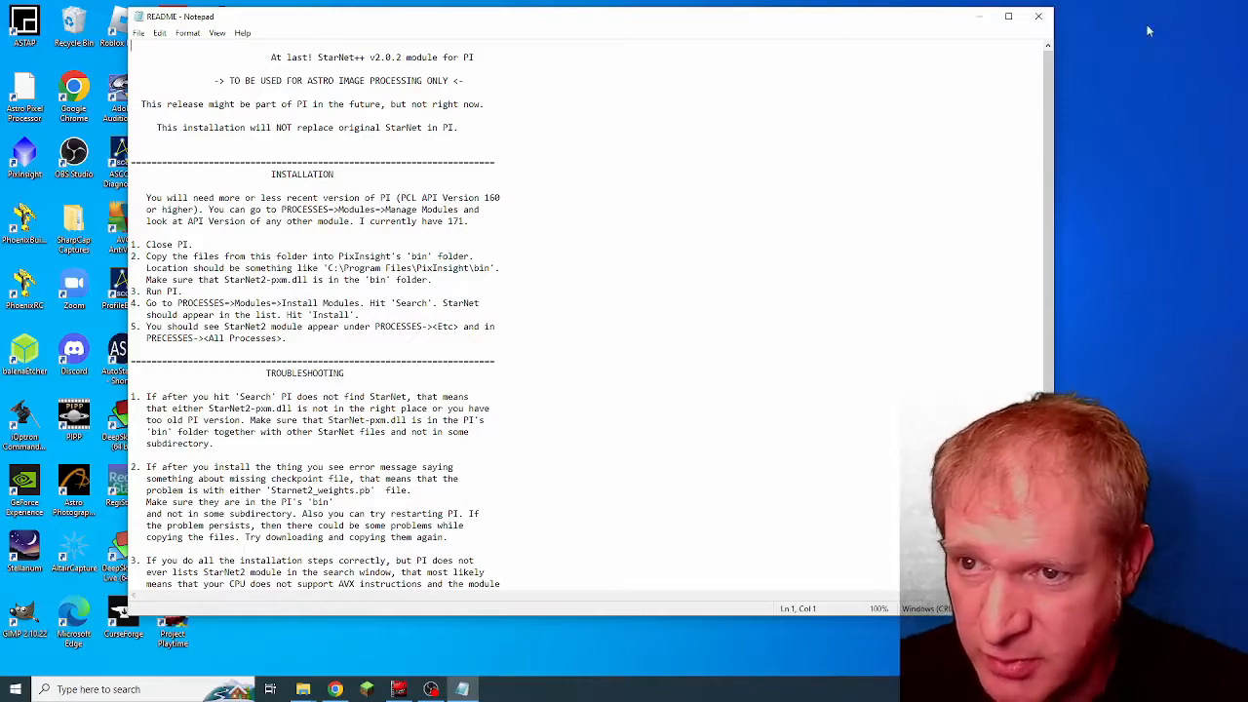
pyautogui.click(980, 17)
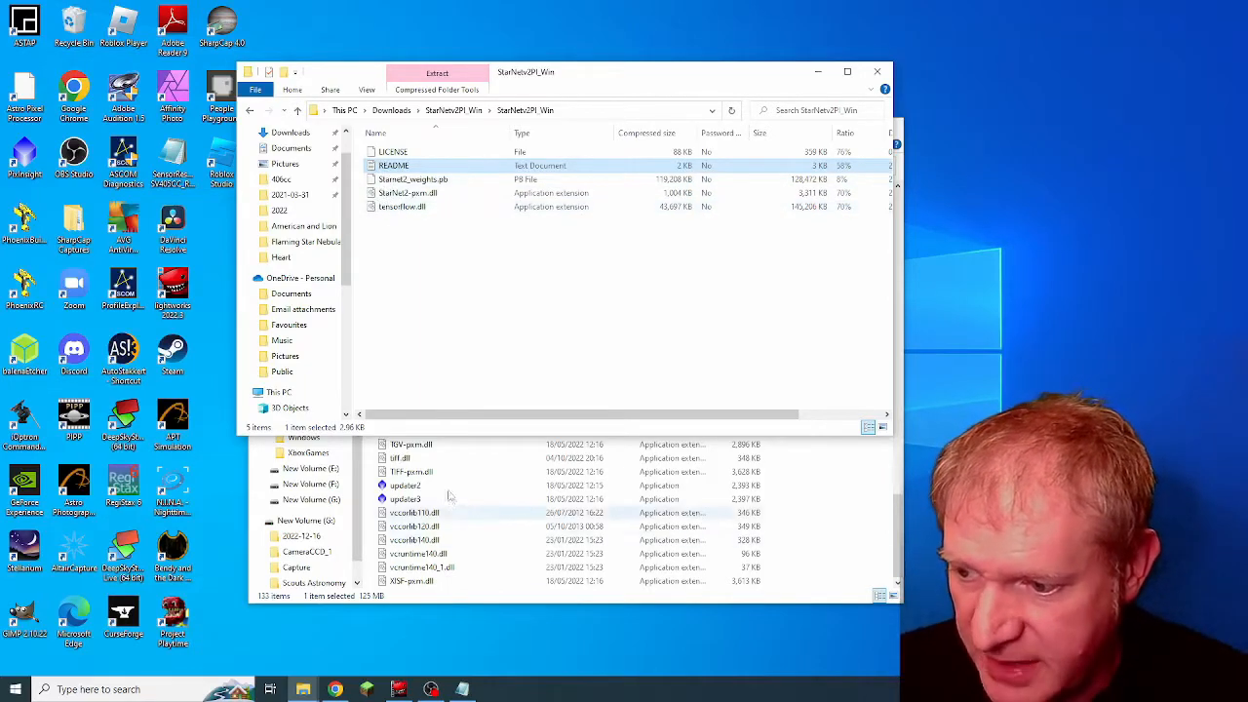
# - Look through PixInsight's bin folder for the copied StarNet2 files
pyautogui.click(406, 498)
pyautogui.click(417, 349)
pyautogui.click(415, 362)
pyautogui.click(417, 349)
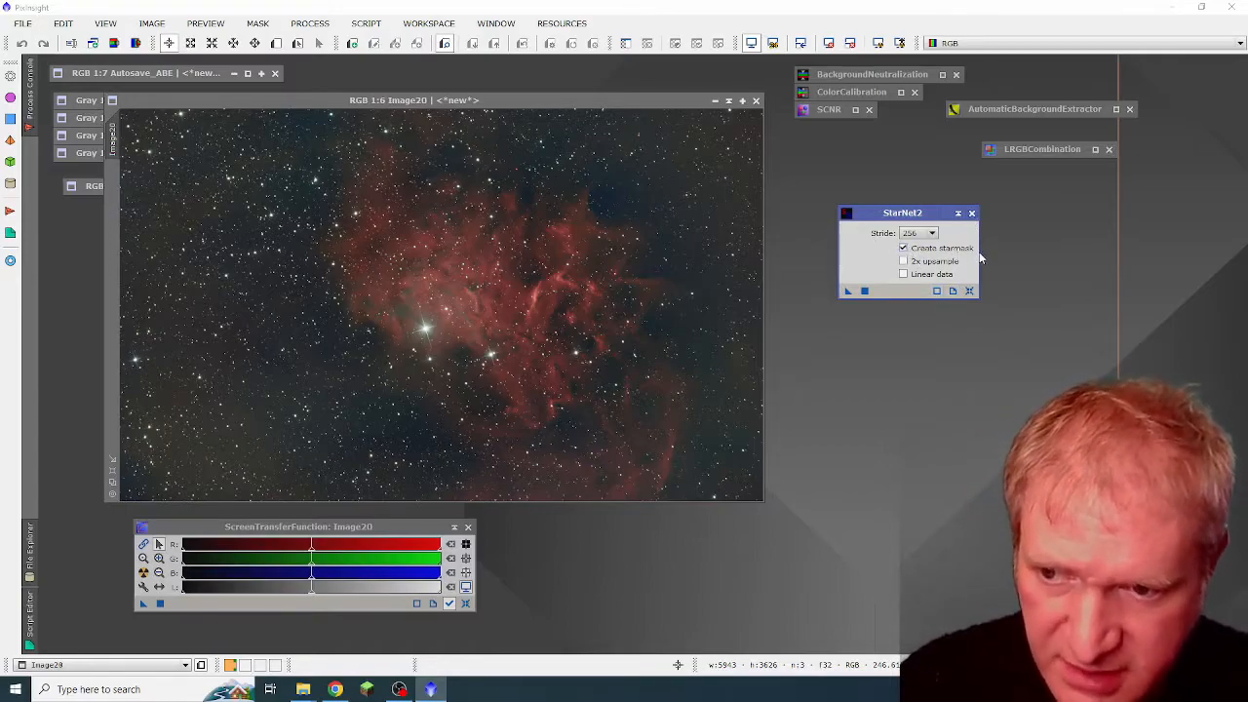
# - Run StarNet2 on Image20 with stride 256 and Create starmask enabled, and collapse the star_mask image out of the way
pyautogui.moveTo(847, 290); pyautogui.dragTo(614, 306)
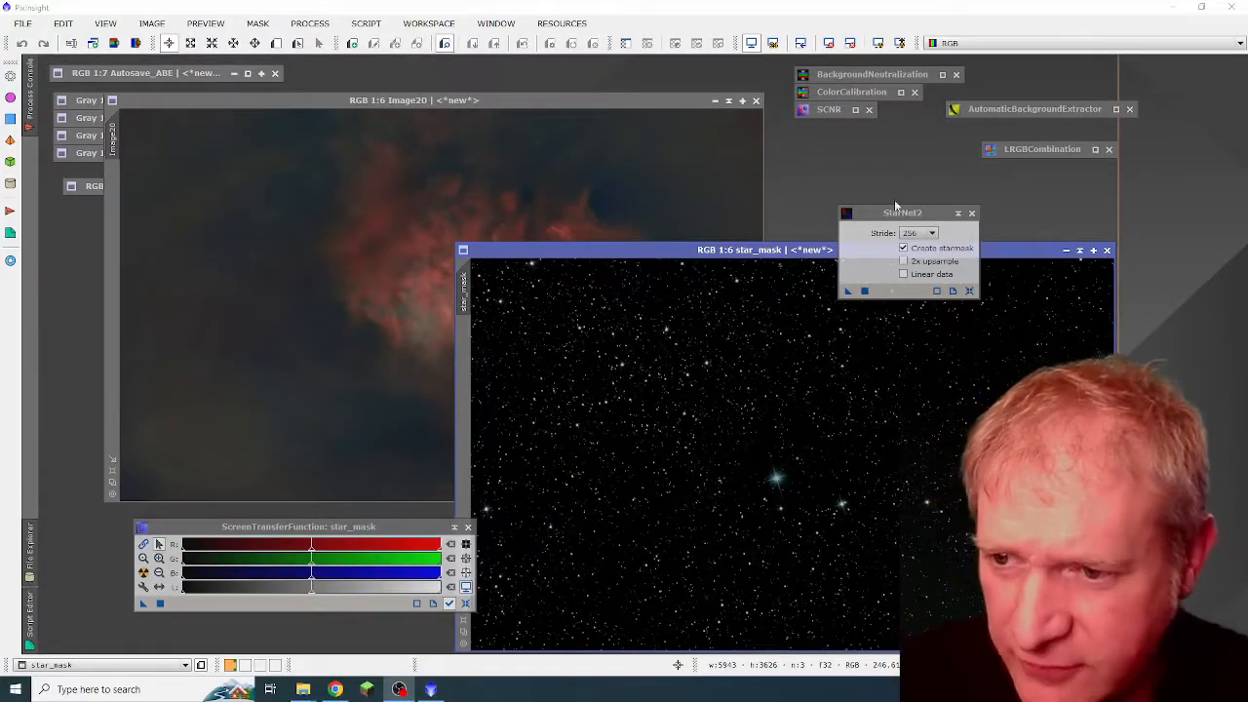
pyautogui.moveTo(885, 213); pyautogui.dragTo(1063, 145)
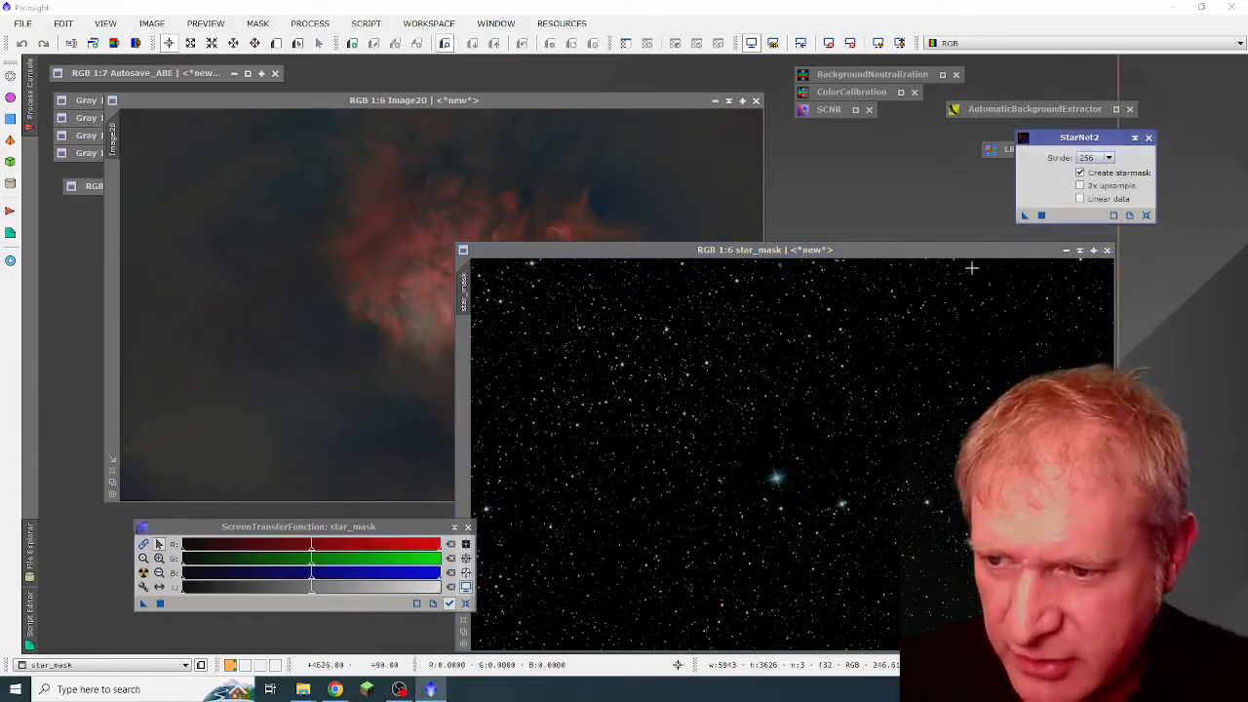
pyautogui.moveTo(921, 249); pyautogui.dragTo(1031, 255)
pyautogui.moveTo(770, 254); pyautogui.dragTo(690, 270)
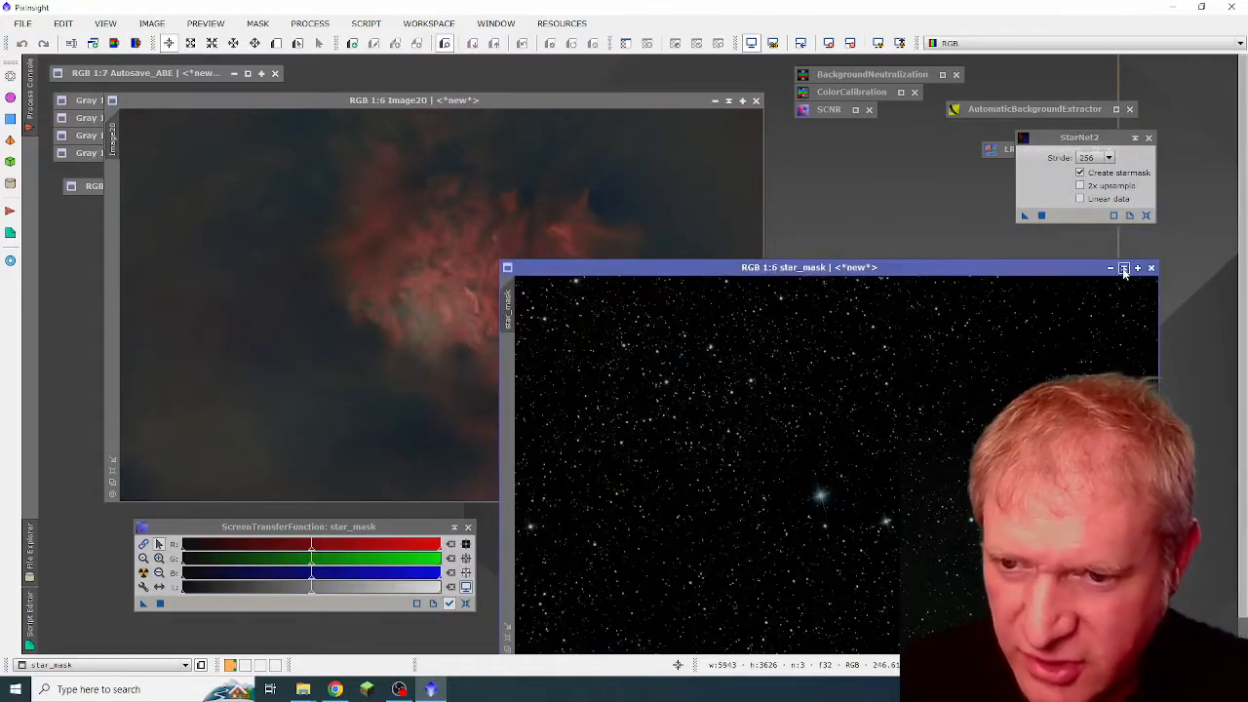
pyautogui.click(1123, 267)
pyautogui.moveTo(791, 469); pyautogui.dragTo(585, 628)
pyautogui.moveTo(639, 99); pyautogui.dragTo(660, 101)
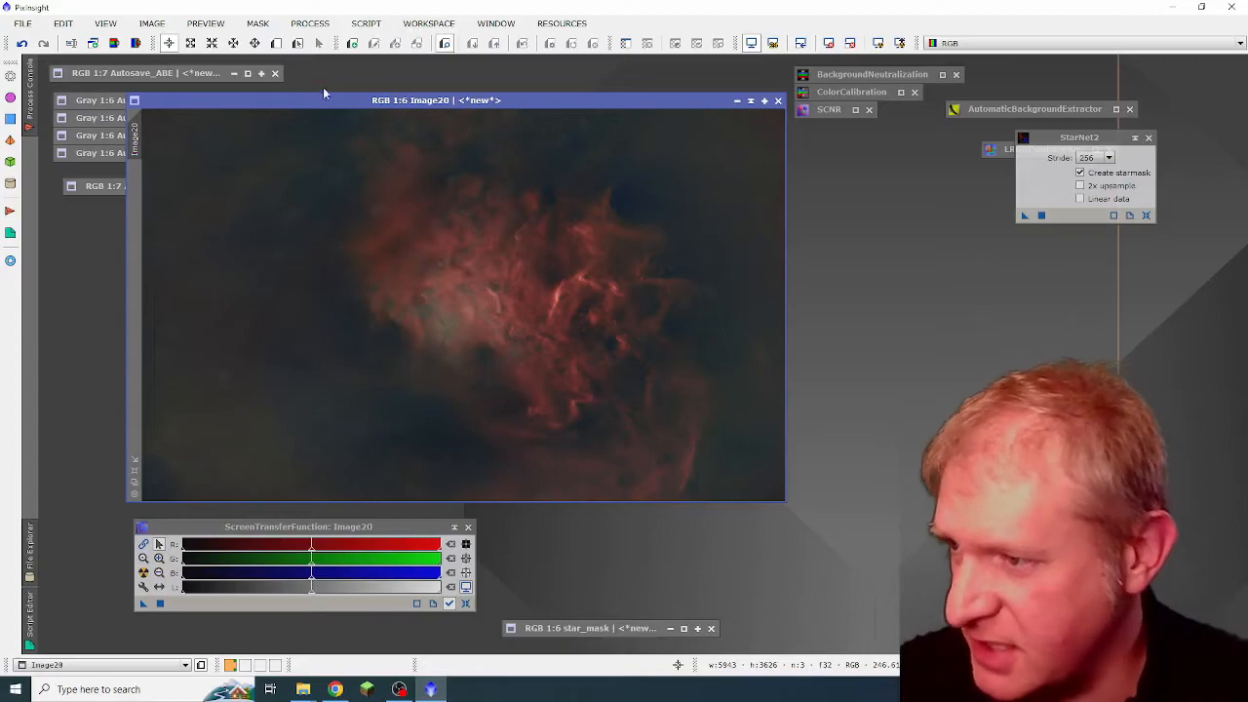
# - Open CurvesTransformation with the saturation curve selected and start a real-time preview of the starless Image20
pyautogui.click(310, 24)
pyautogui.moveTo(417, 10)
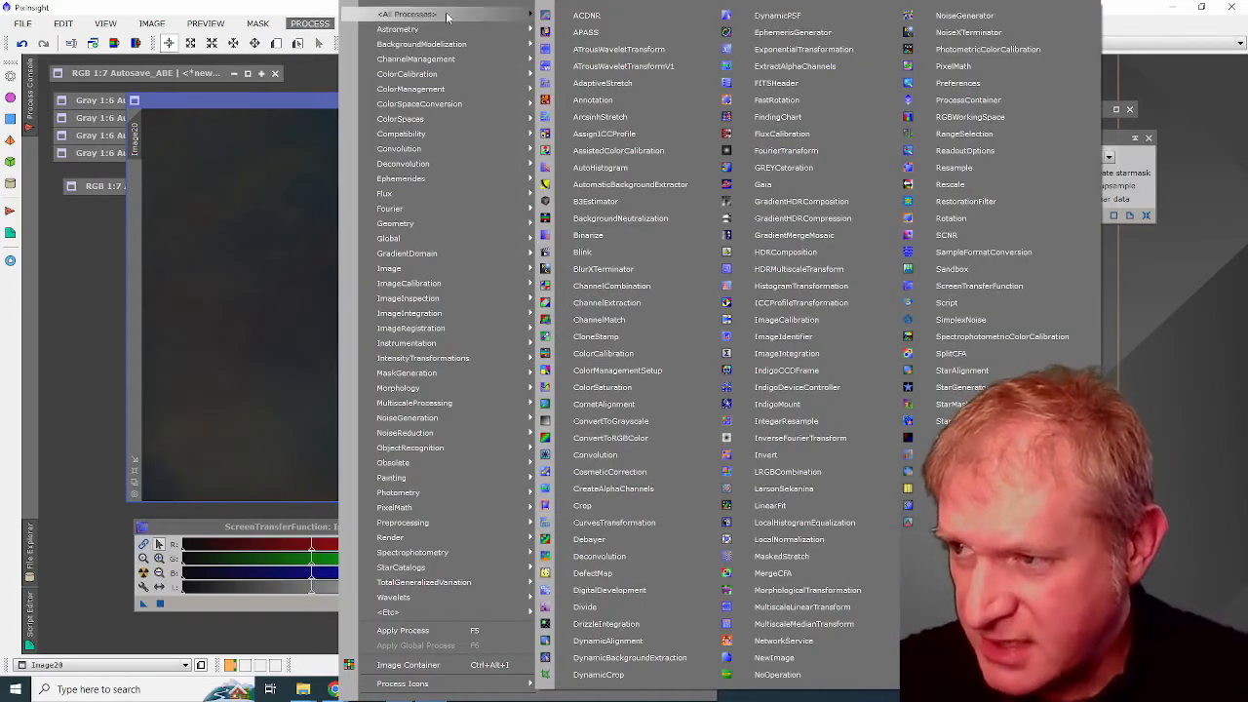
pyautogui.click(679, 520)
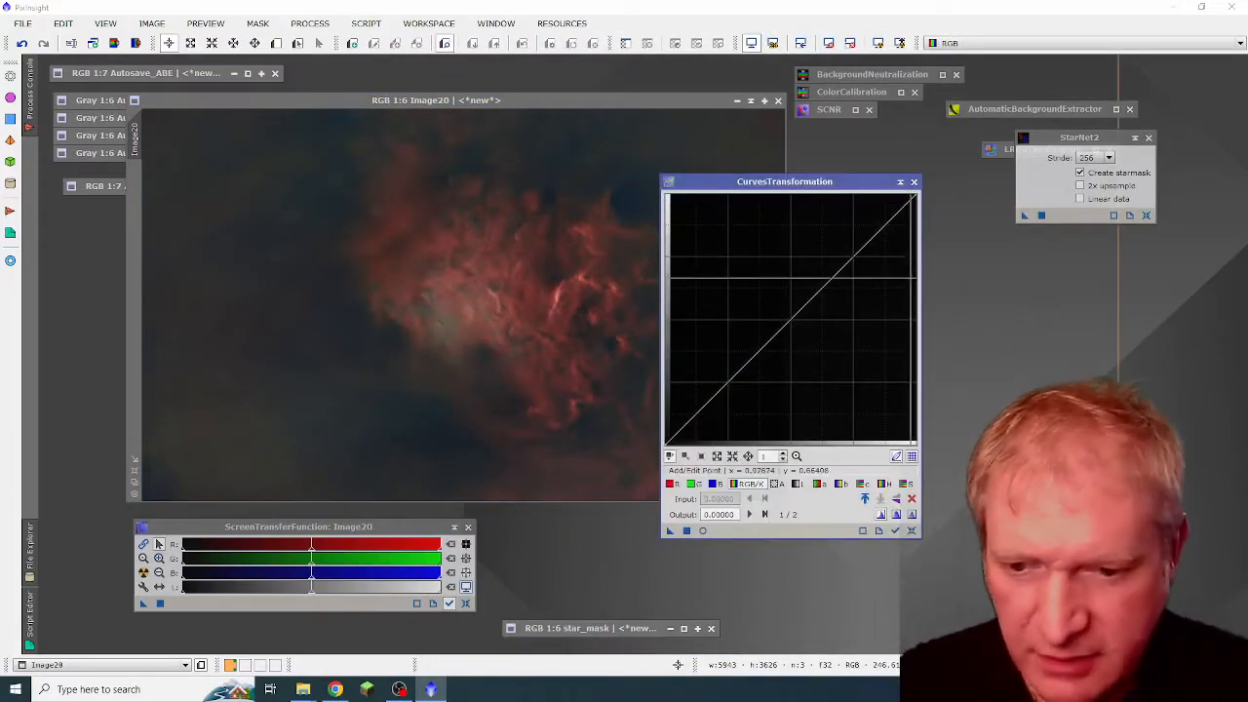
pyautogui.click(905, 486)
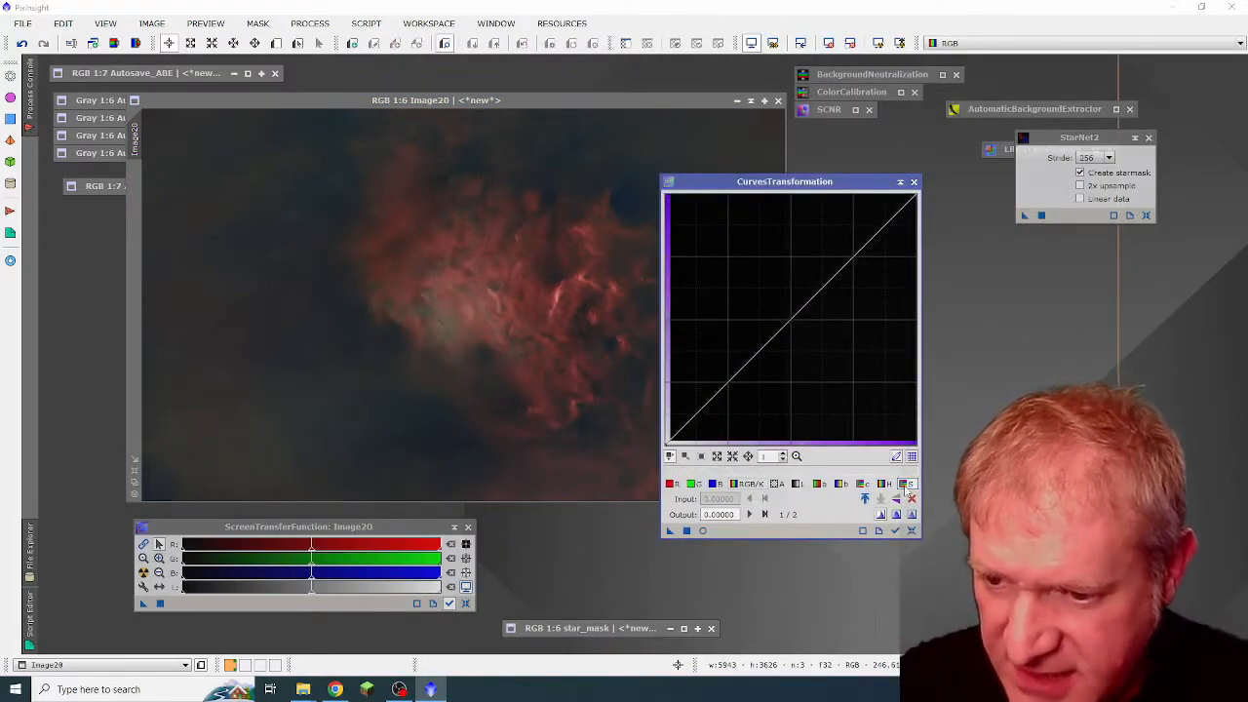
pyautogui.click(703, 532)
pyautogui.moveTo(796, 183); pyautogui.dragTo(888, 169)
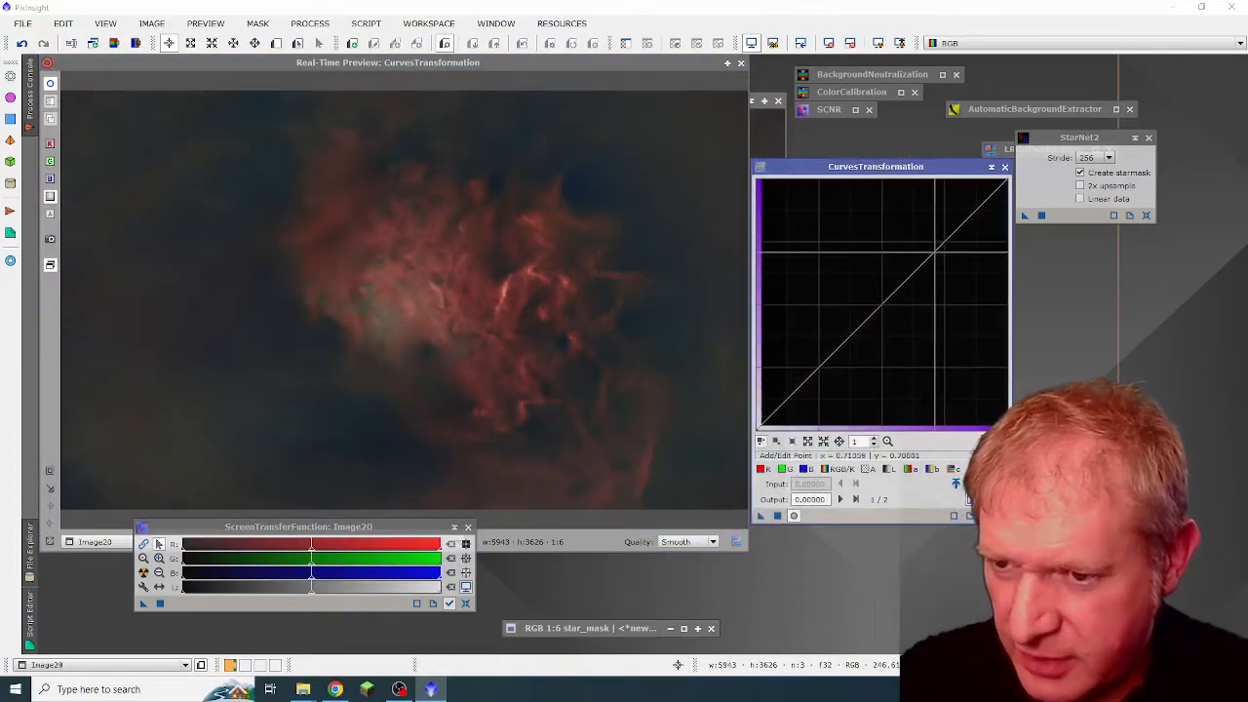
# - Raise the upper saturation curve, add a lower point at input 0.18346, output 0.21705, and apply the curve to Image20
pyautogui.moveTo(927, 260); pyautogui.dragTo(914, 234)
pyautogui.click(803, 373)
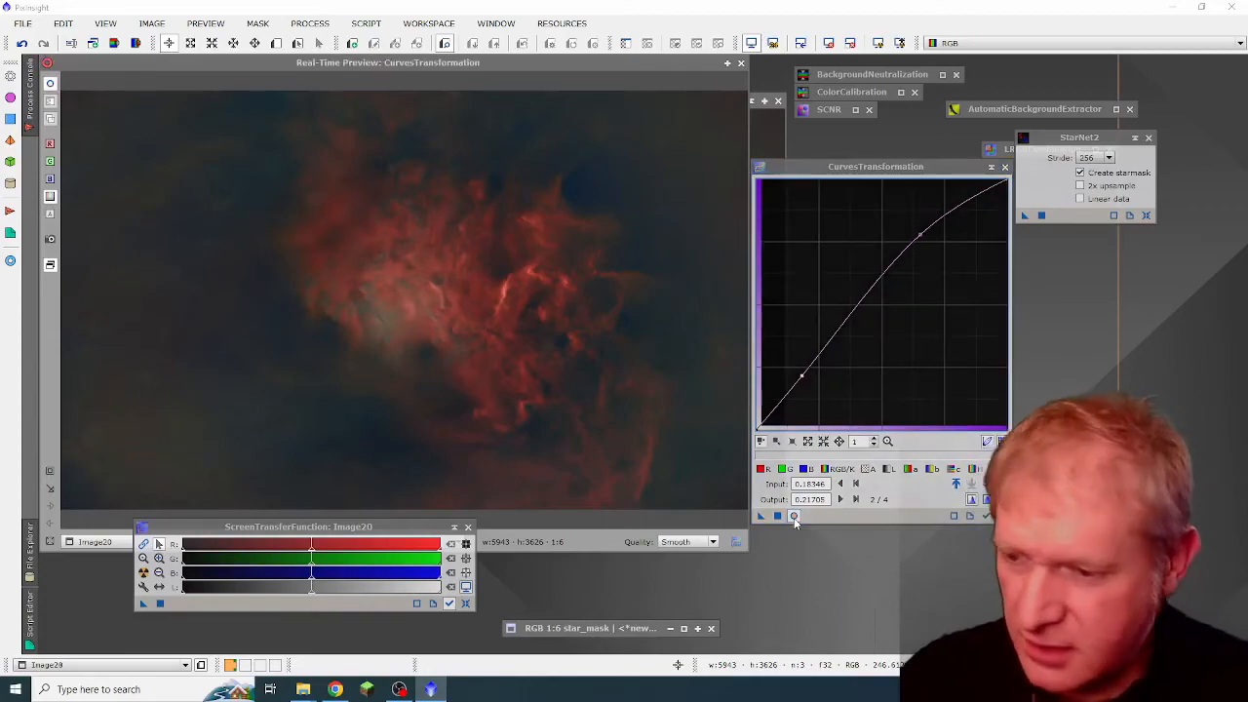
pyautogui.click(794, 517)
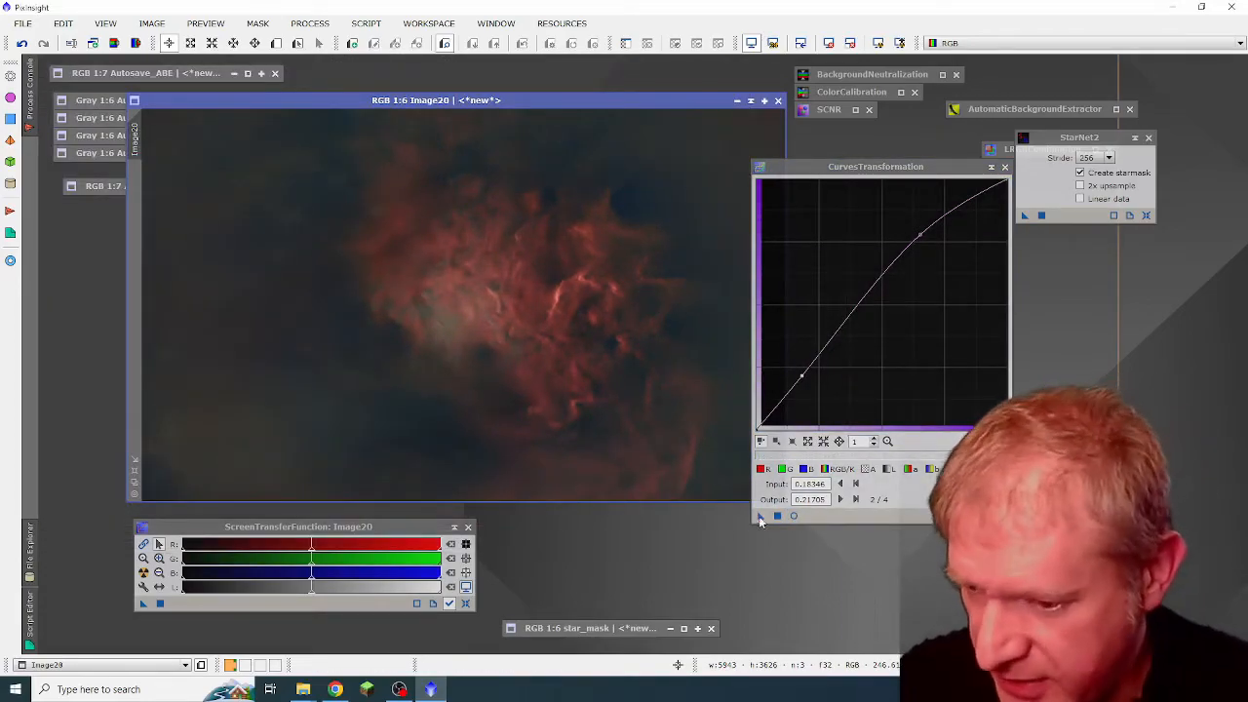
pyautogui.moveTo(760, 516); pyautogui.dragTo(620, 436)
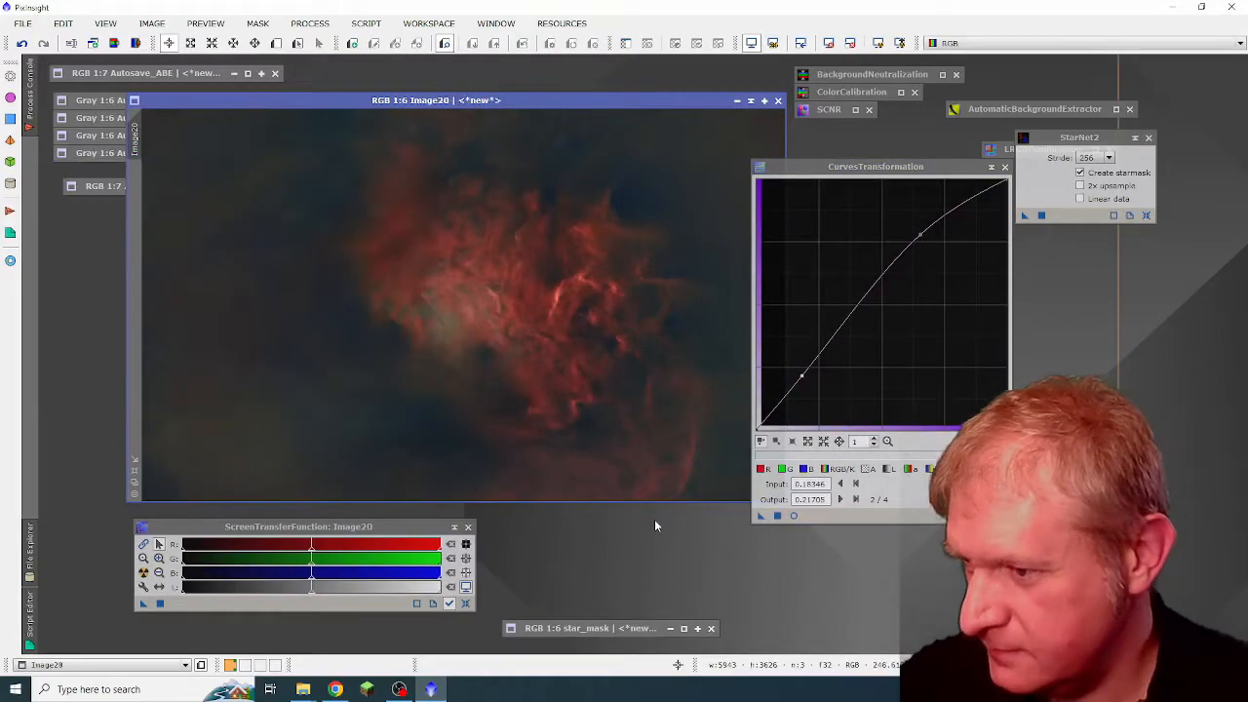
# - Preview the same saturation curve on Image20 again, comparing it on and off, and apply it a second time
pyautogui.moveTo(895, 168); pyautogui.dragTo(958, 150)
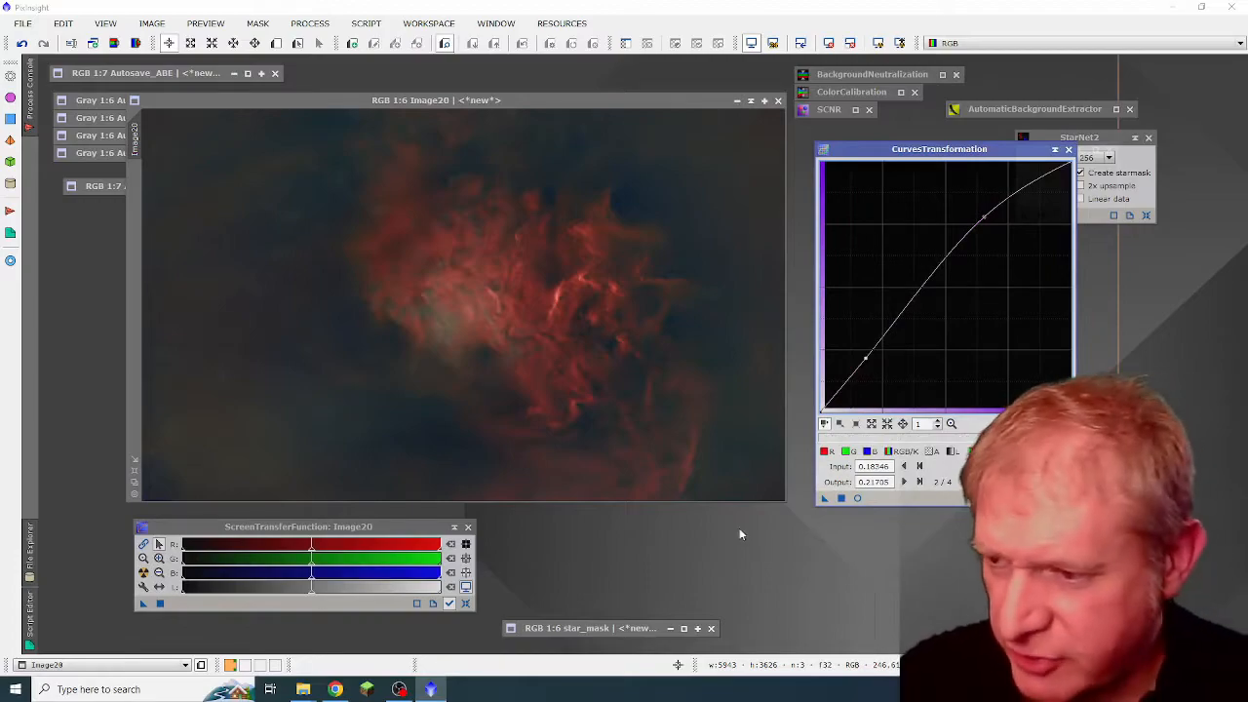
pyautogui.click(858, 498)
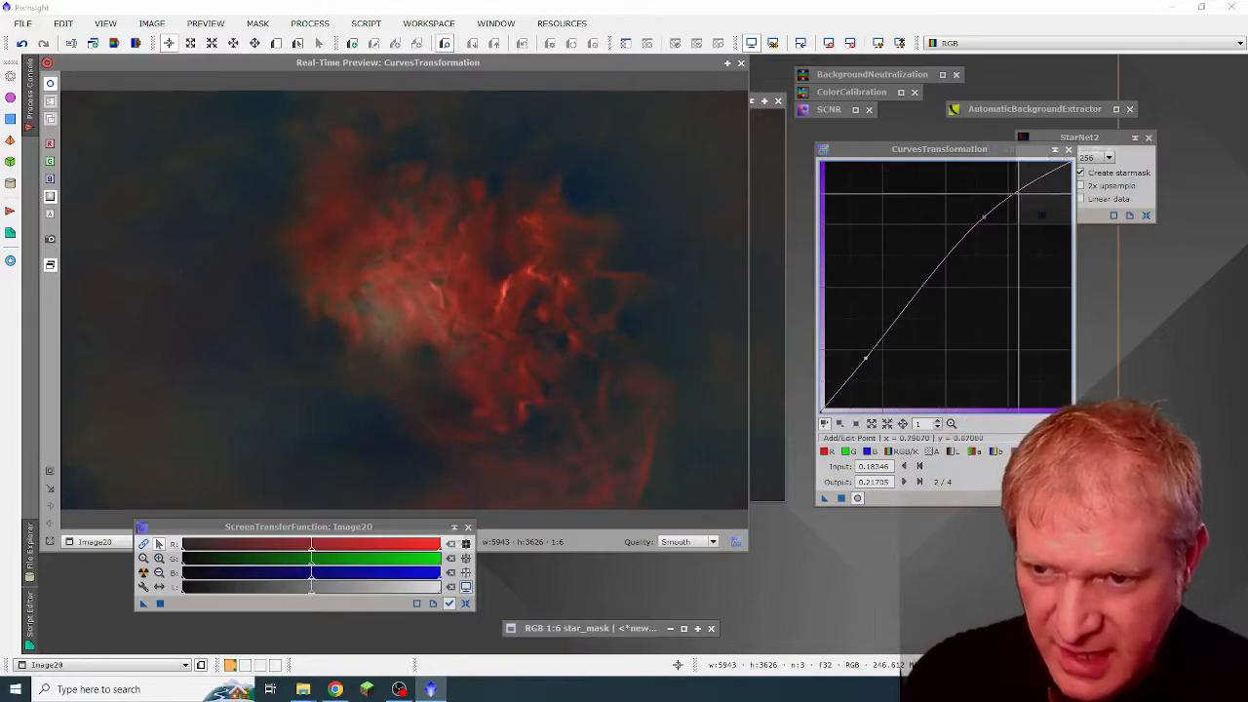
pyautogui.click(857, 499)
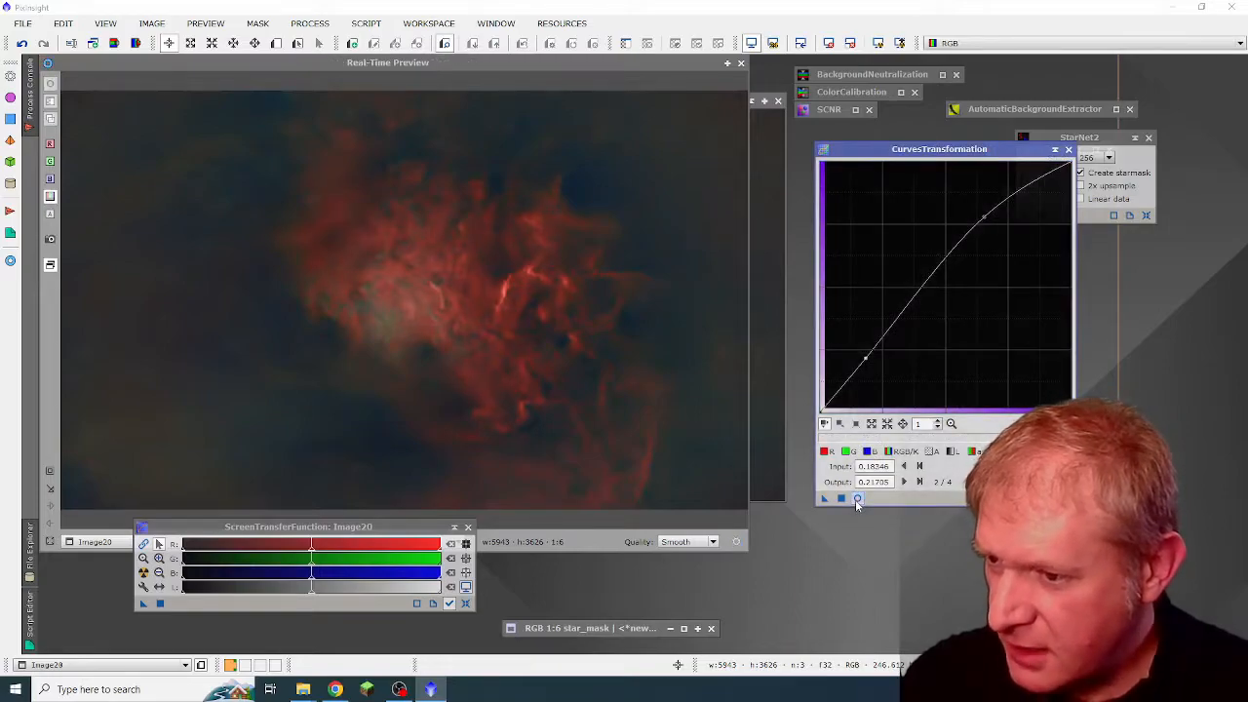
pyautogui.click(857, 498)
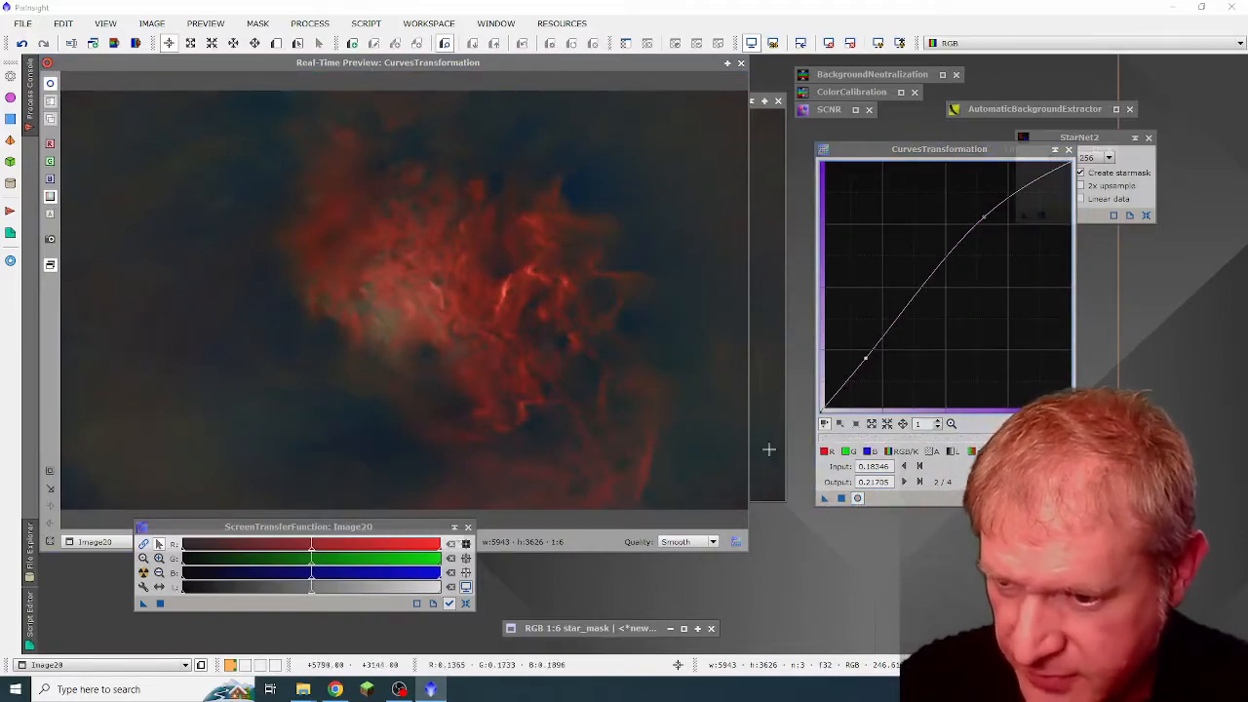
pyautogui.moveTo(824, 498); pyautogui.dragTo(775, 176)
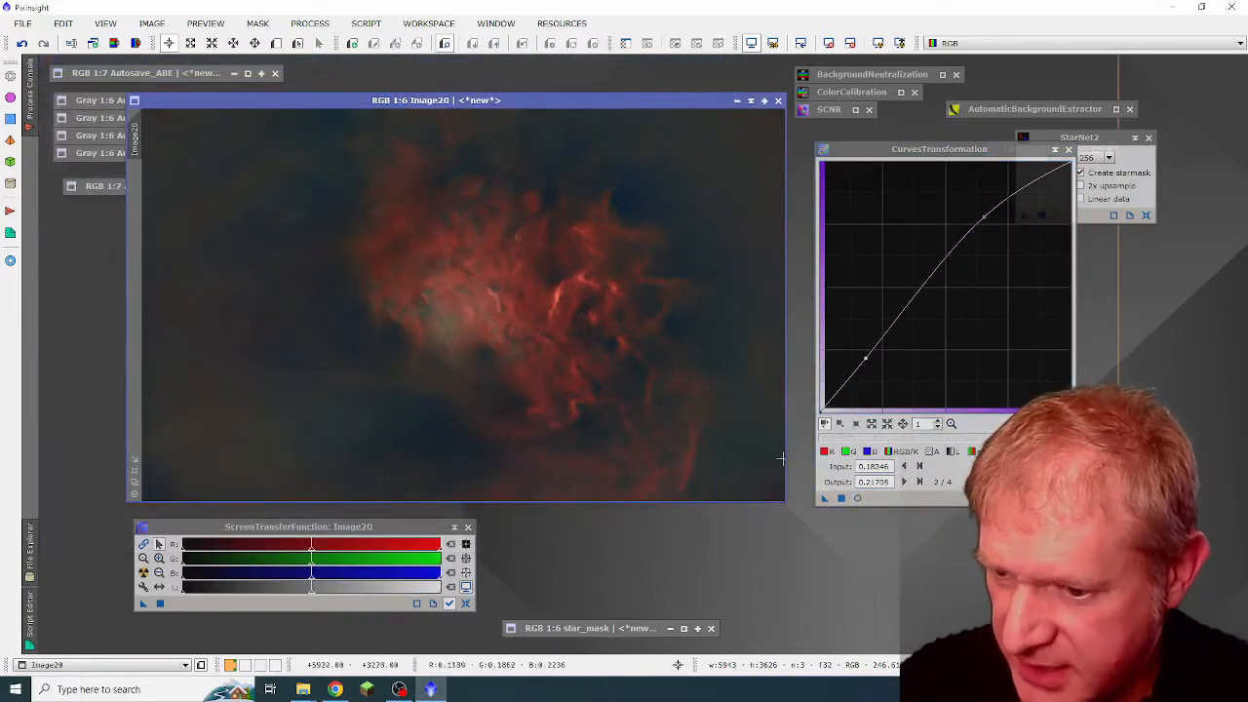
# - Apply the saturation curve to Image20 and open RangeSelection with a real-time preview of the image
pyautogui.moveTo(824, 501); pyautogui.dragTo(626, 380)
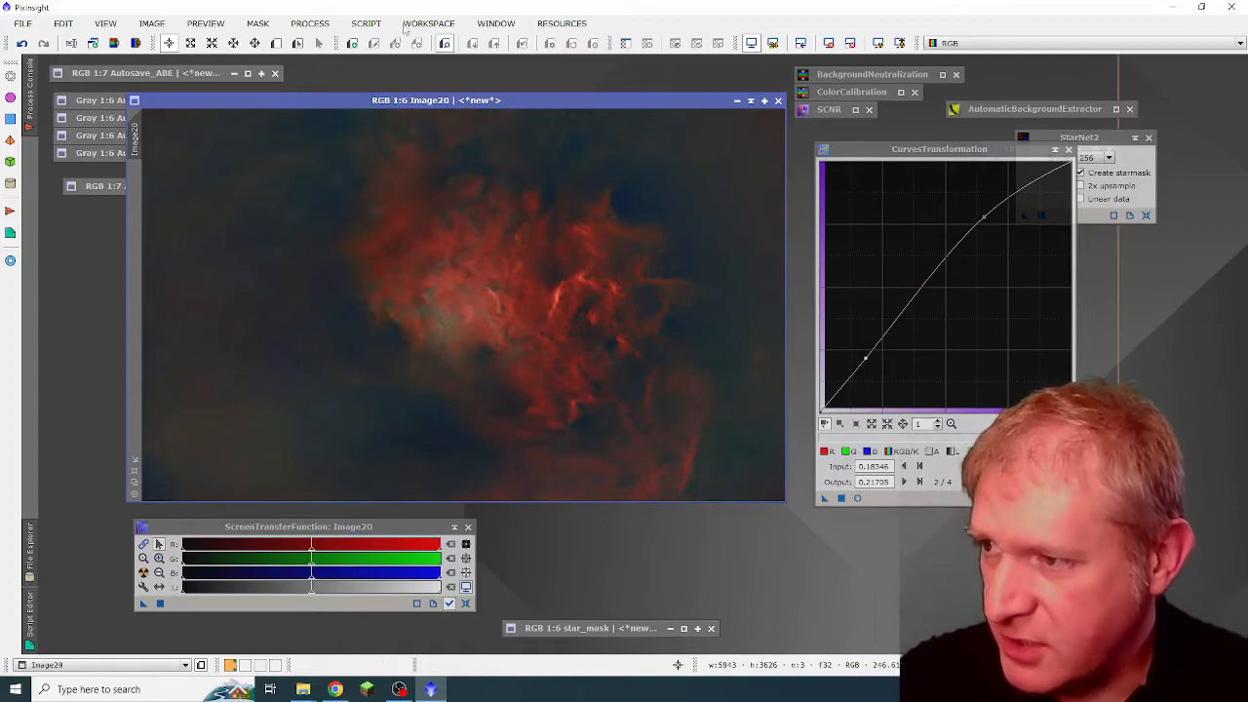
pyautogui.click(310, 23)
pyautogui.moveTo(463, 22)
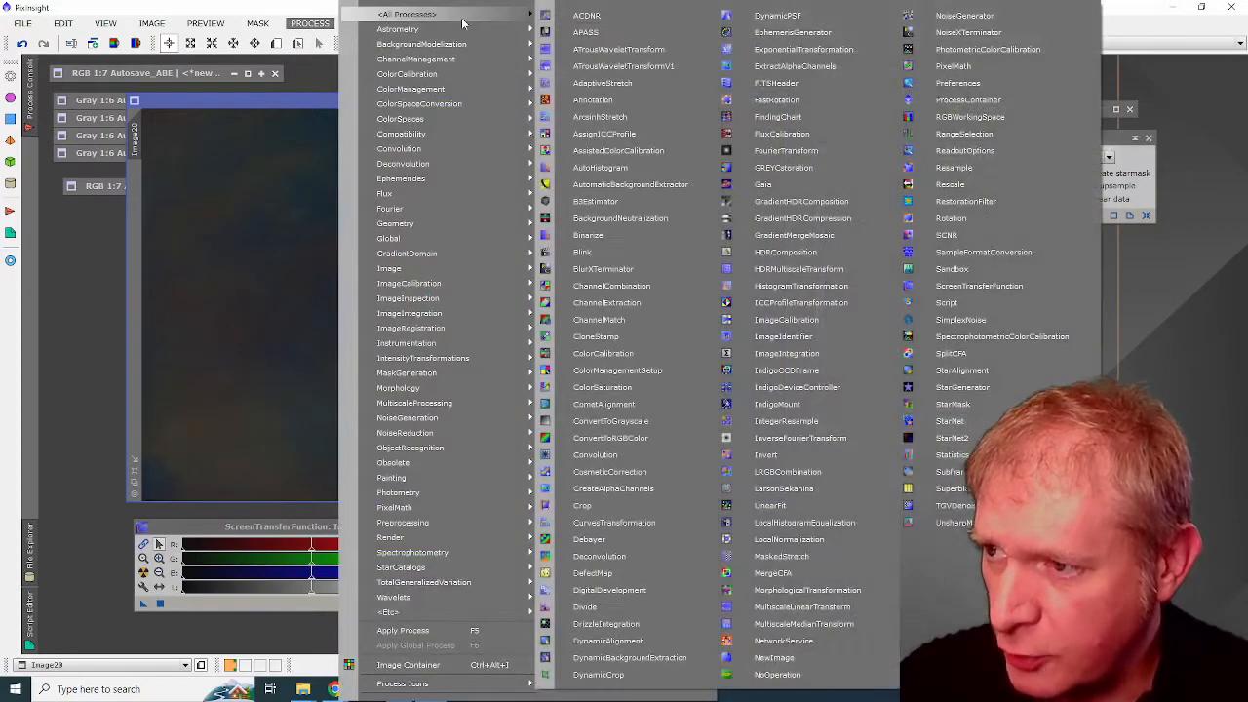
pyautogui.click(964, 134)
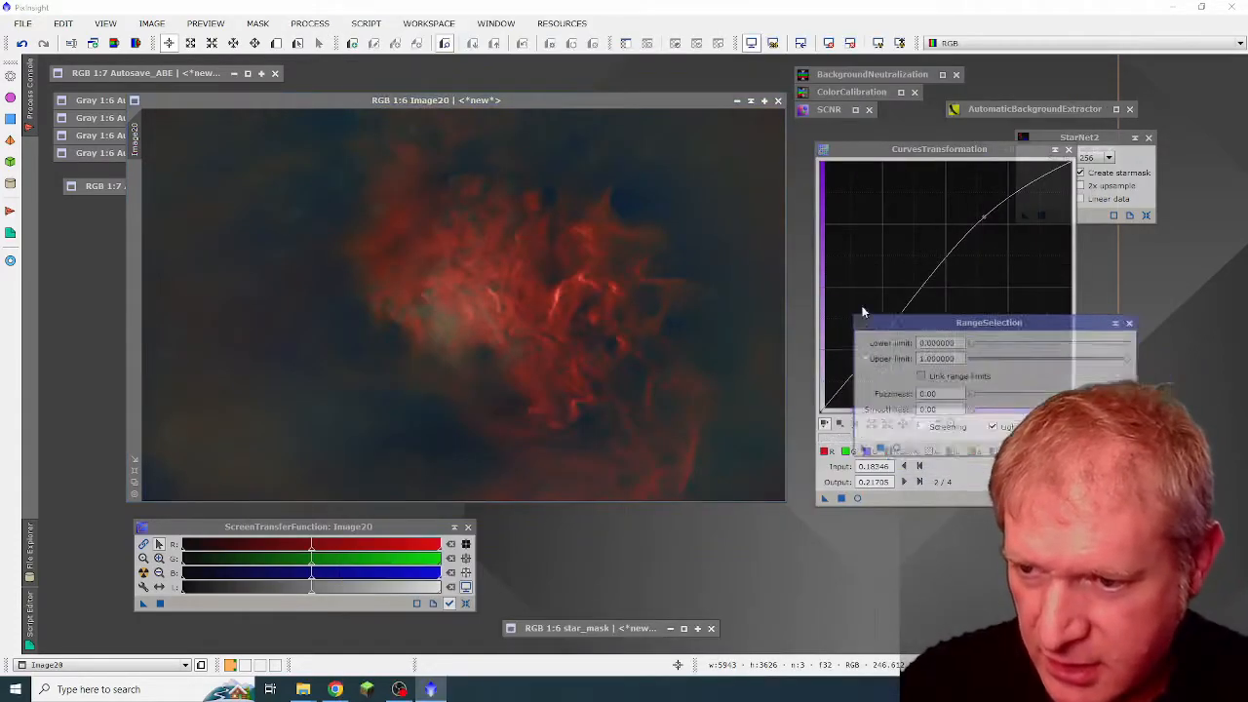
pyautogui.moveTo(882, 328); pyautogui.dragTo(747, 219)
pyautogui.click(772, 351)
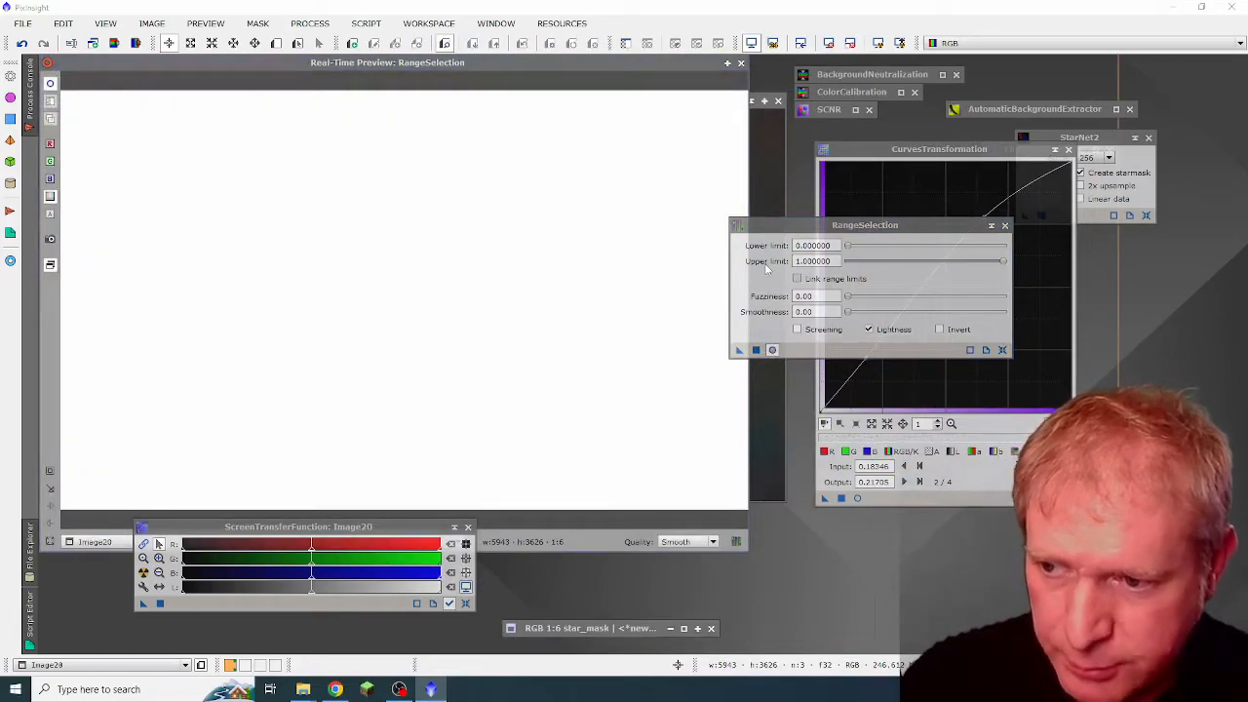
# - Create a range mask with upper limit 0.18, fuzziness 0.20 and smoothness 12.5, and collapse RangeSelection
pyautogui.moveTo(1003, 260); pyautogui.dragTo(879, 276)
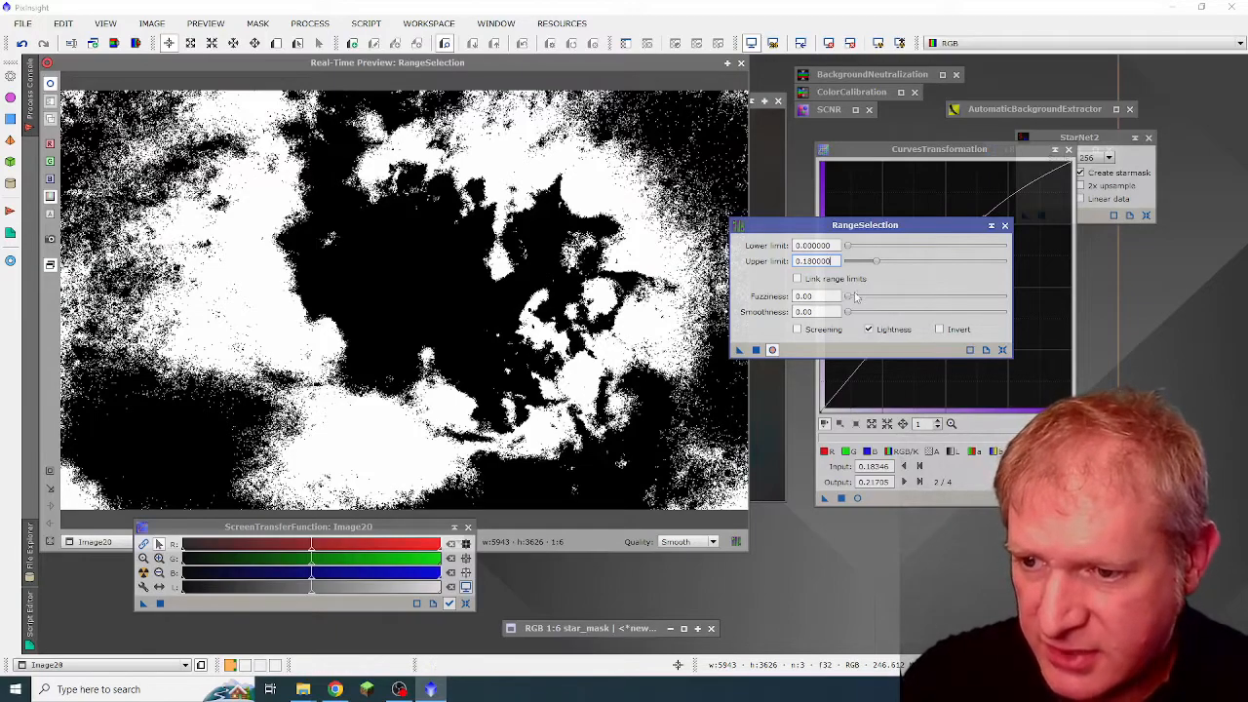
pyautogui.moveTo(848, 302)
pyautogui.mouseDown()
pyautogui.moveTo(890, 302)
pyautogui.moveTo(867, 318)
pyautogui.mouseUp()
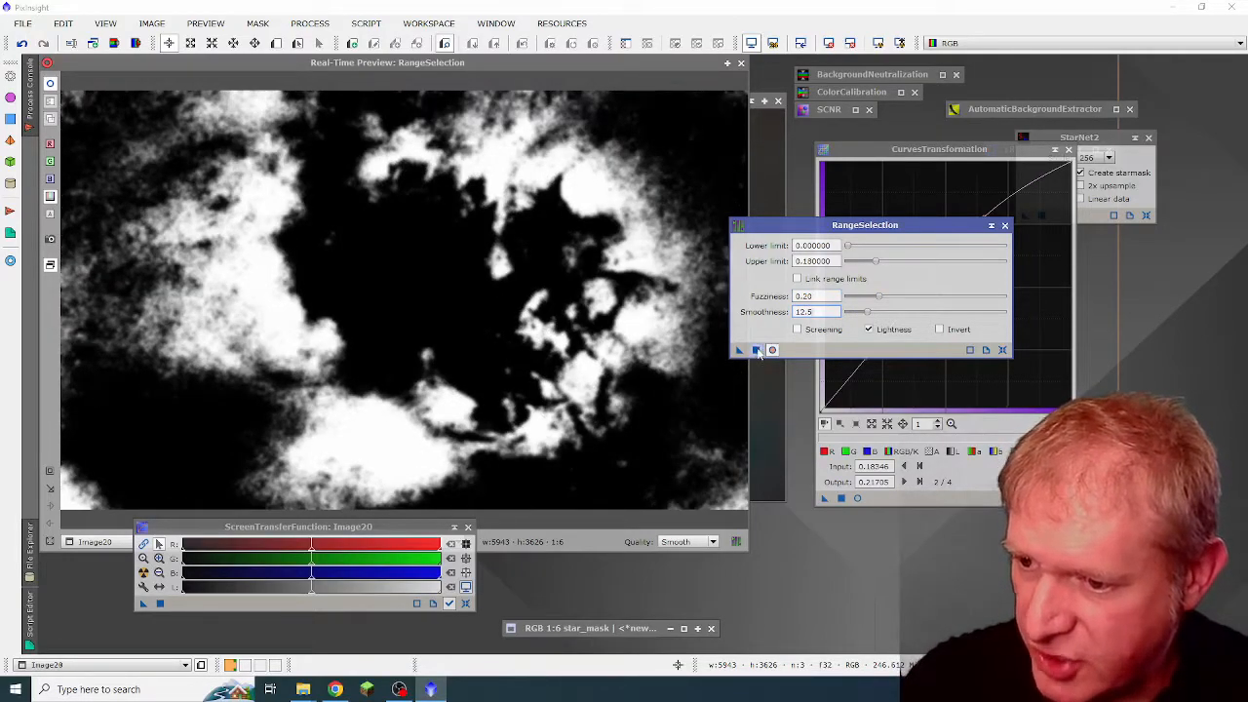
pyautogui.click(757, 350)
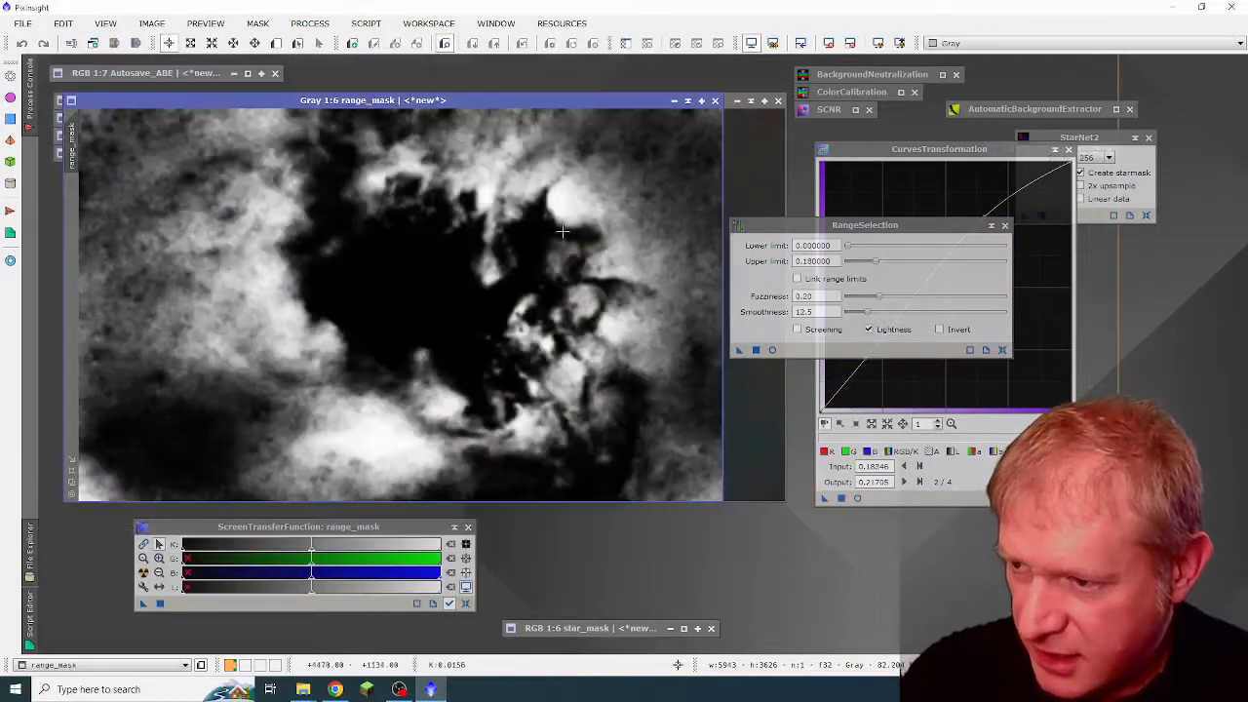
pyautogui.click(990, 226)
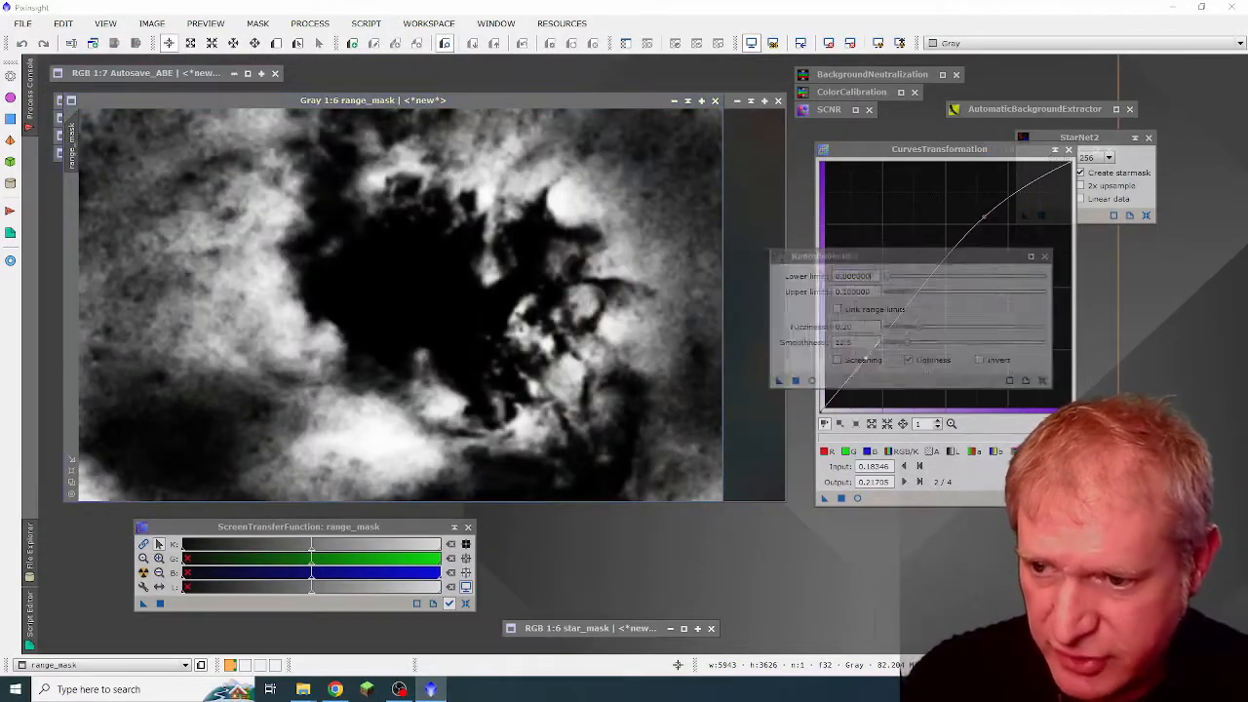
# - Assign range_mask as the mask of Image20 and collapse the range_mask image
pyautogui.moveTo(602, 100); pyautogui.dragTo(813, 153)
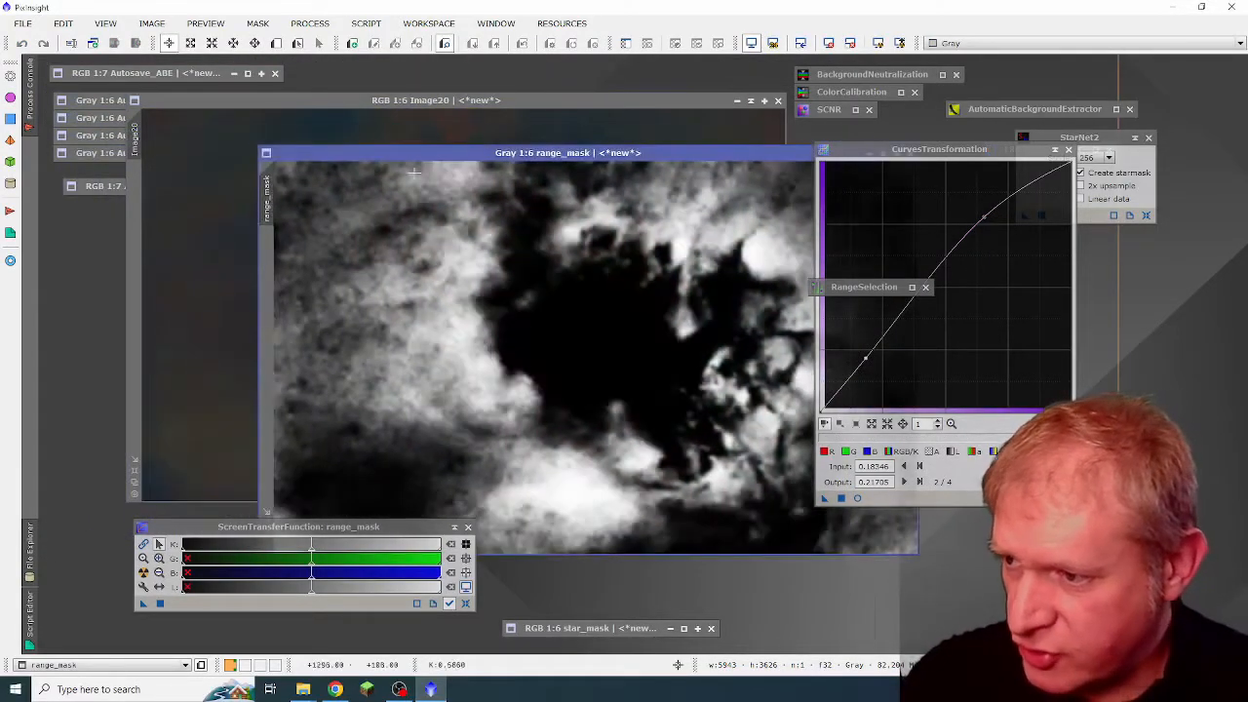
pyautogui.moveTo(270, 194); pyautogui.dragTo(133, 208)
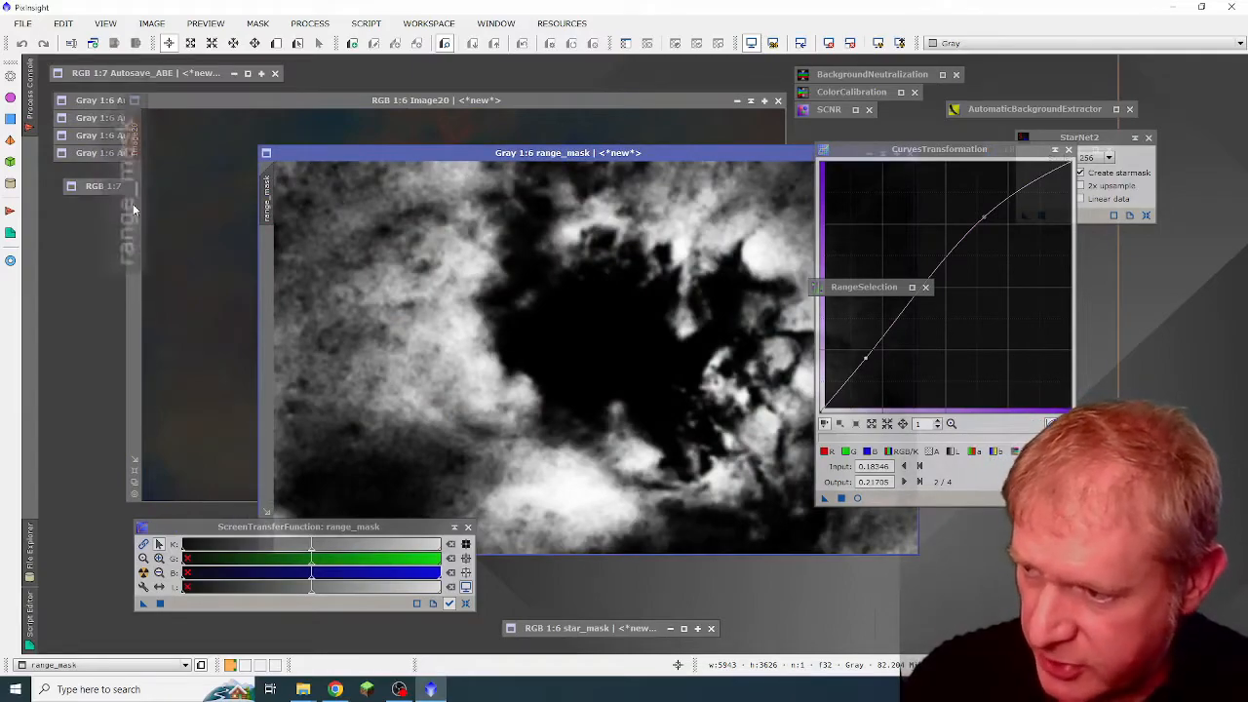
pyautogui.moveTo(472, 156); pyautogui.dragTo(640, 156)
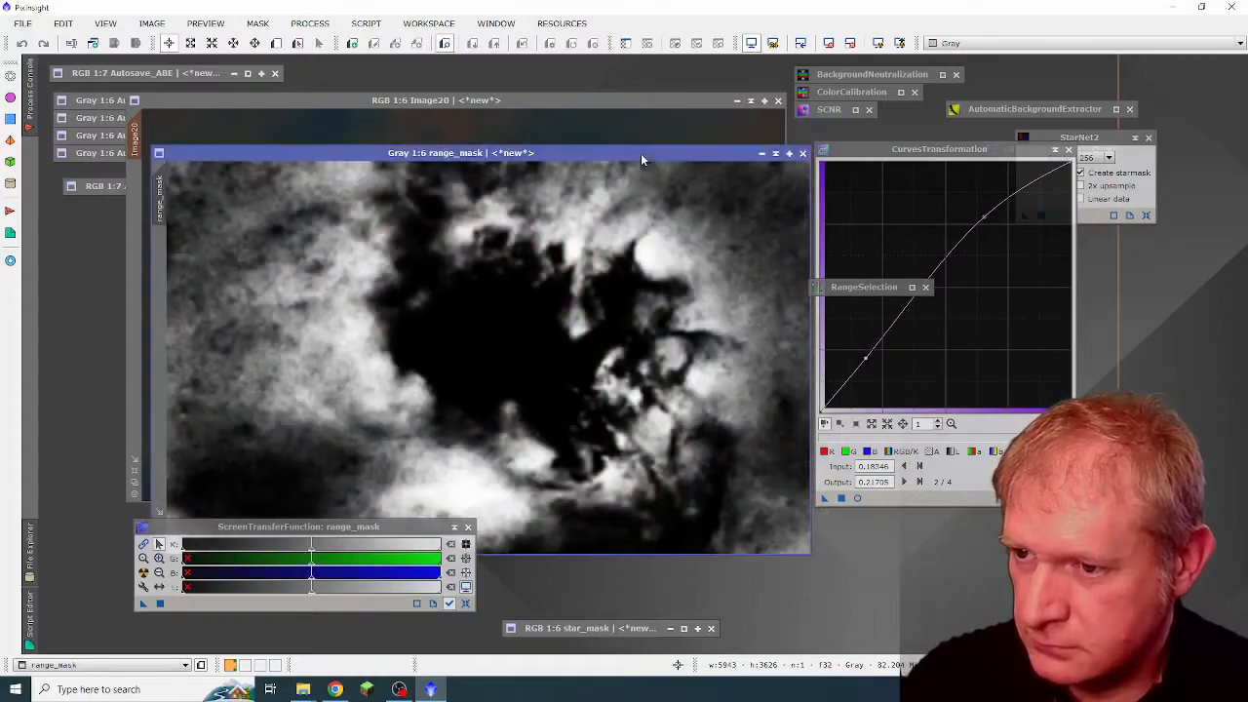
pyautogui.click(775, 154)
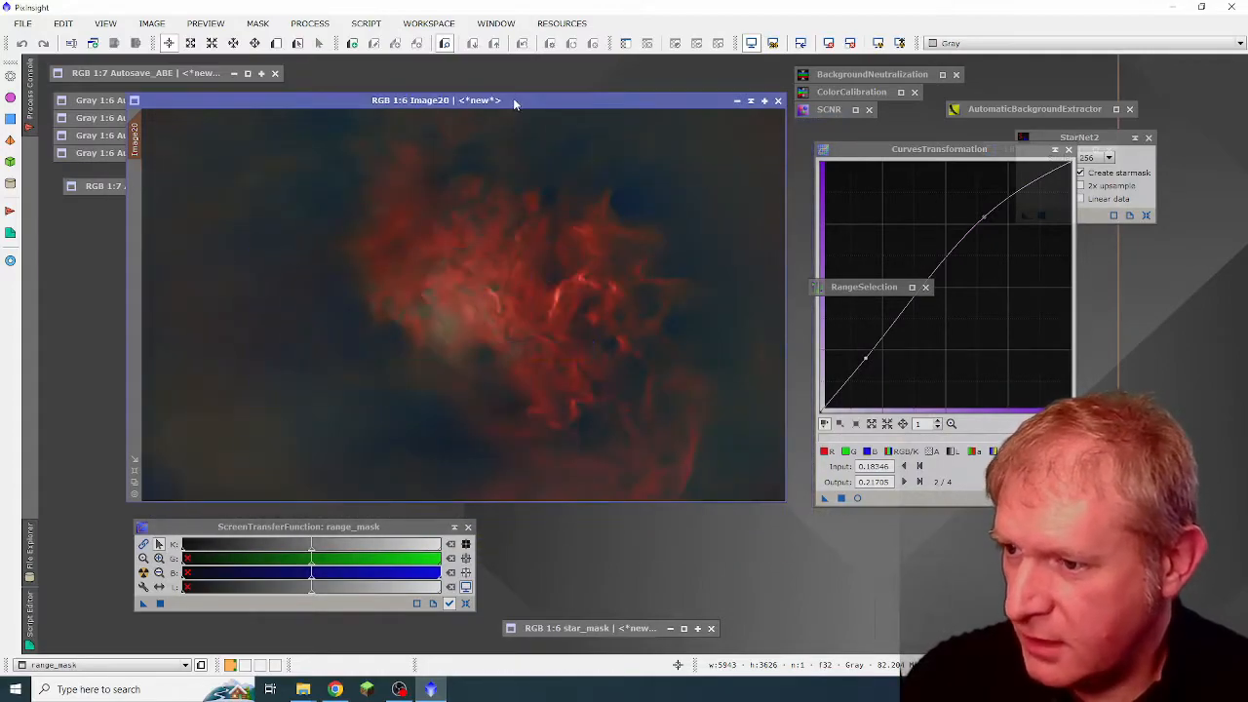
# - Display the mask over Image20, invert it so the nebula is exposed, and hide the mask overlay
pyautogui.click(257, 23)
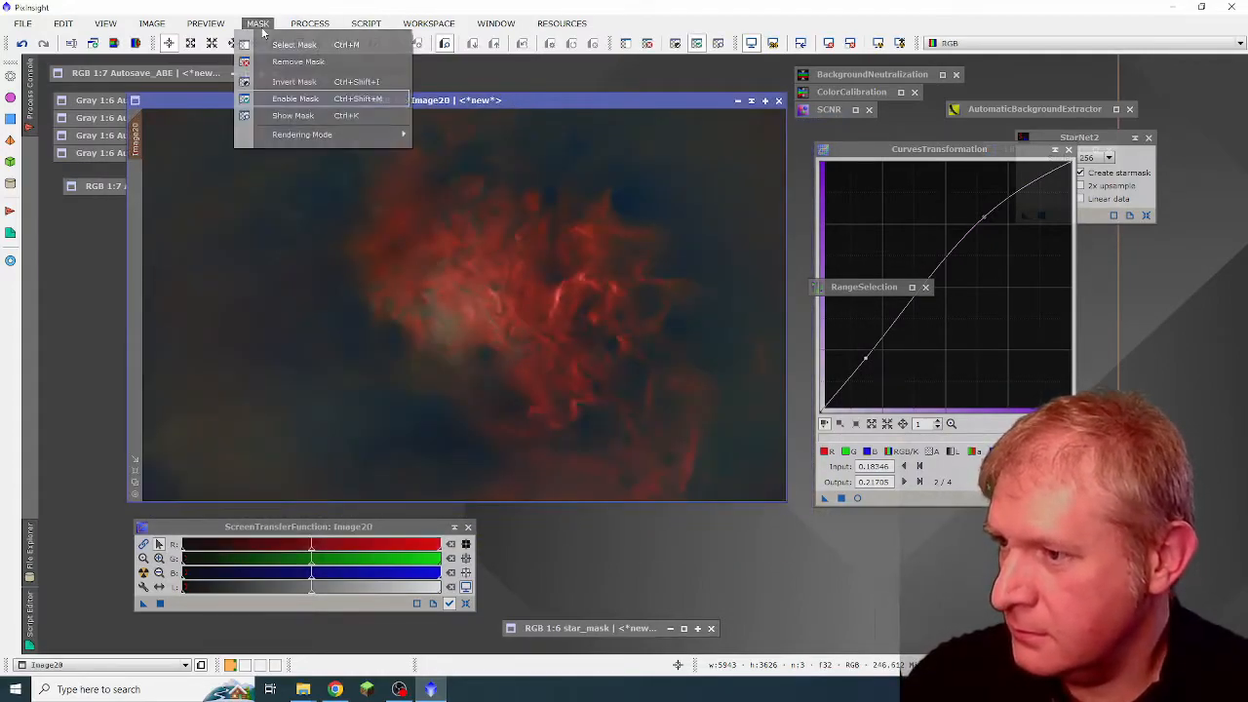
pyautogui.click(289, 113)
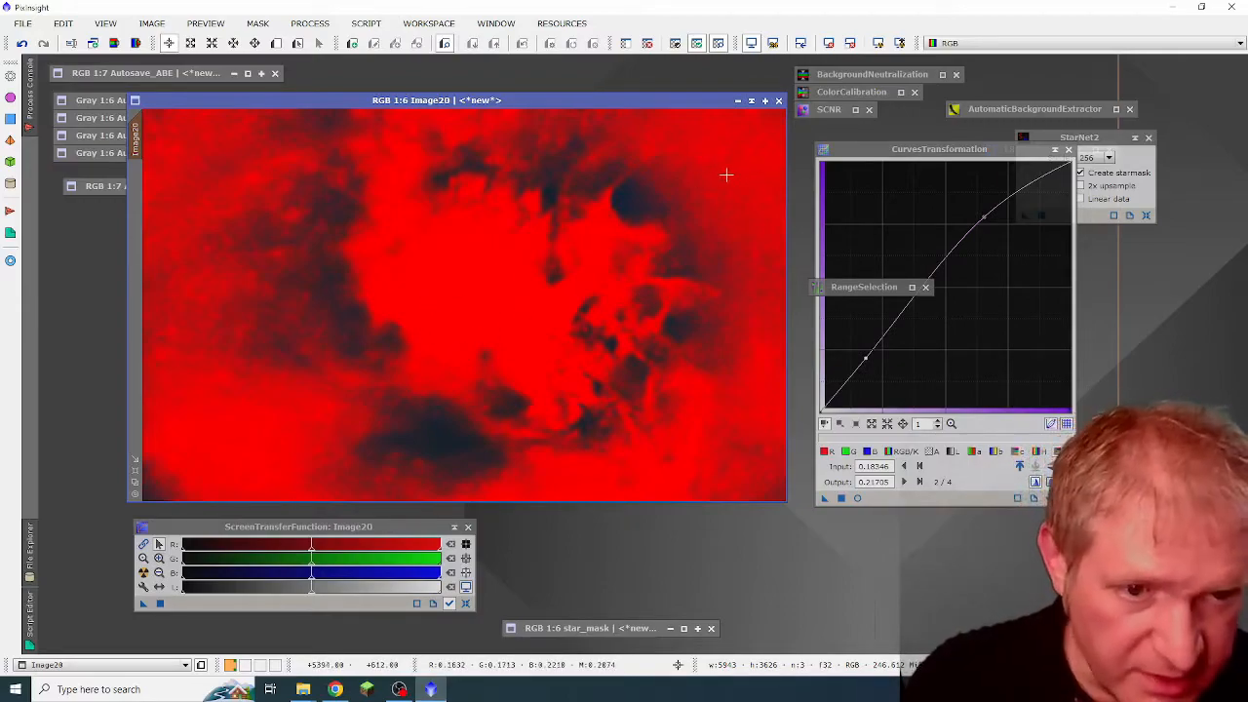
pyautogui.click(259, 26)
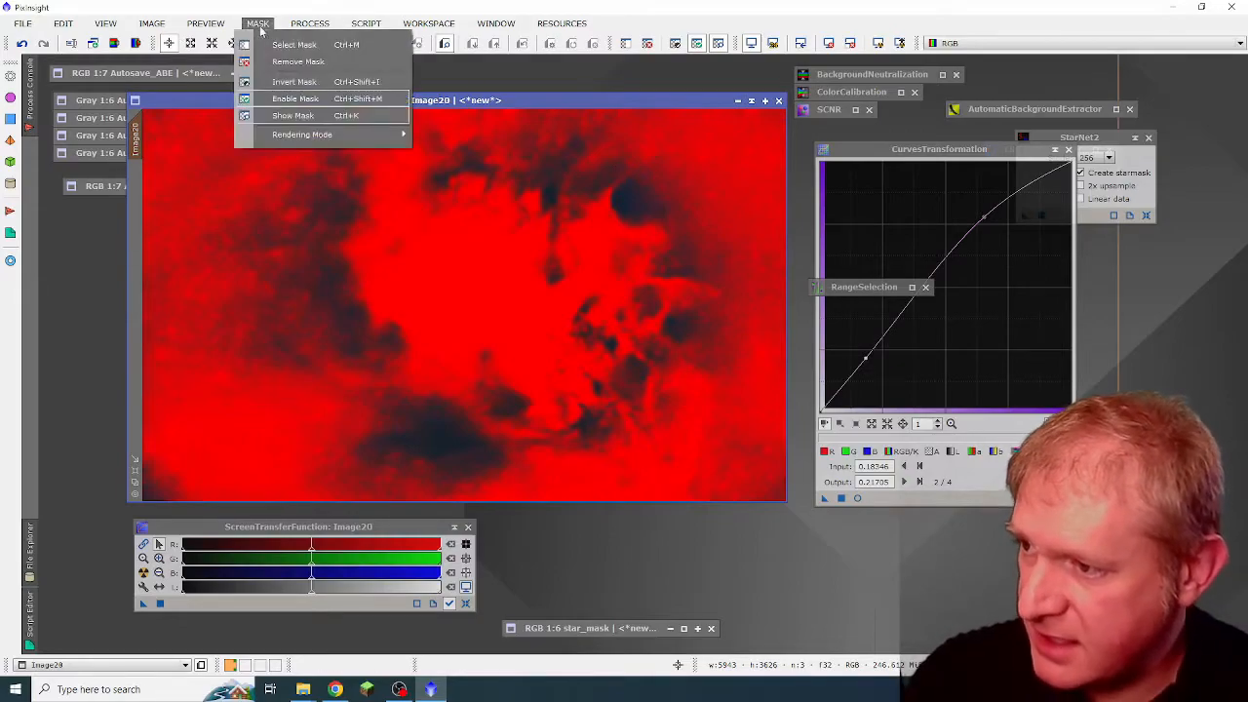
pyautogui.click(282, 84)
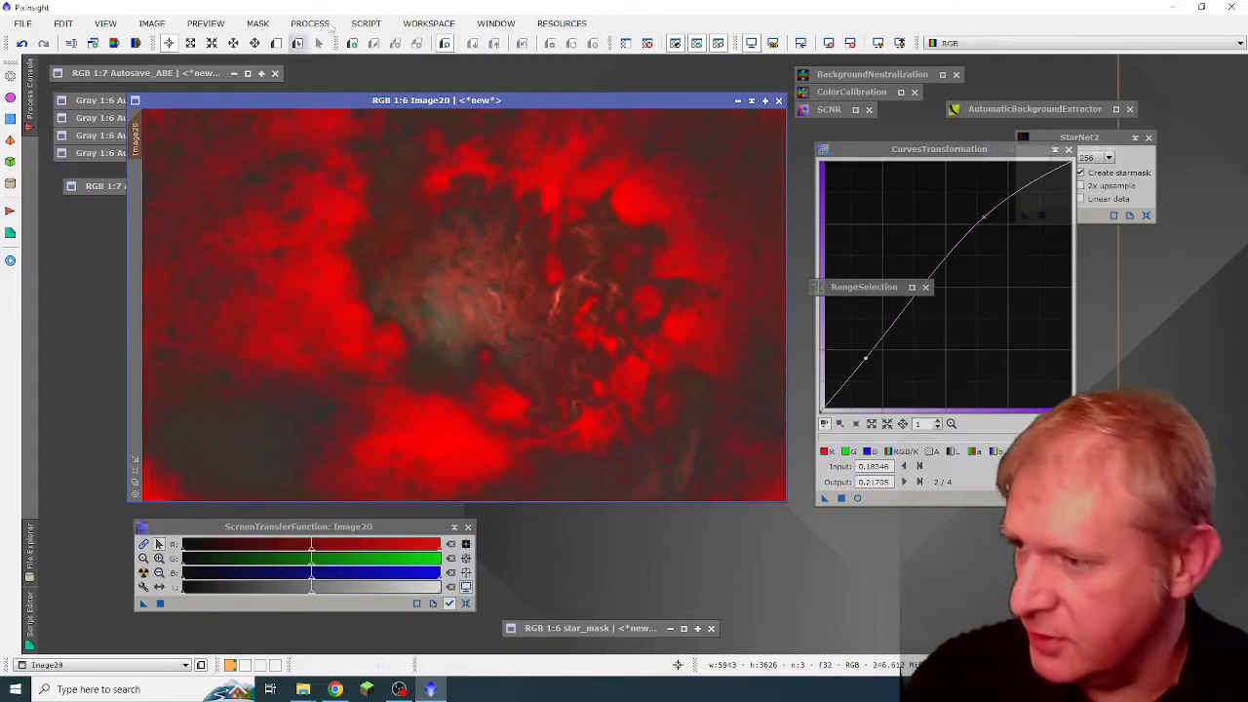
pyautogui.click(259, 27)
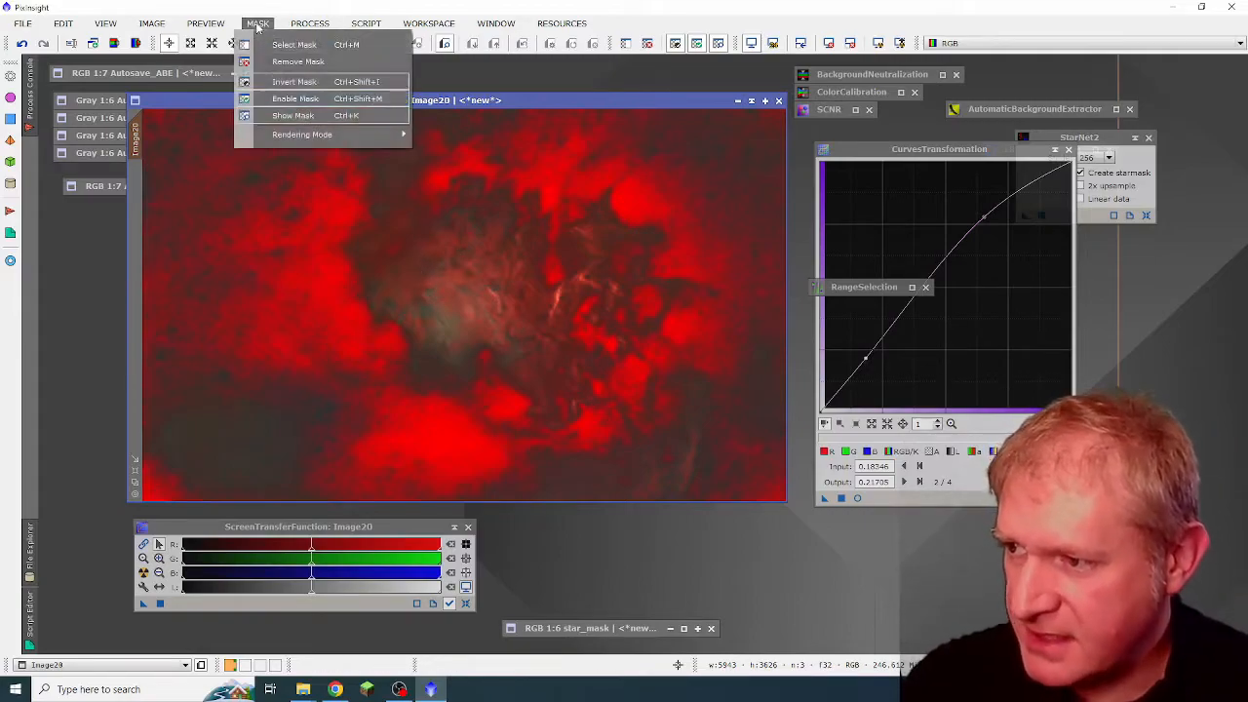
pyautogui.click(290, 117)
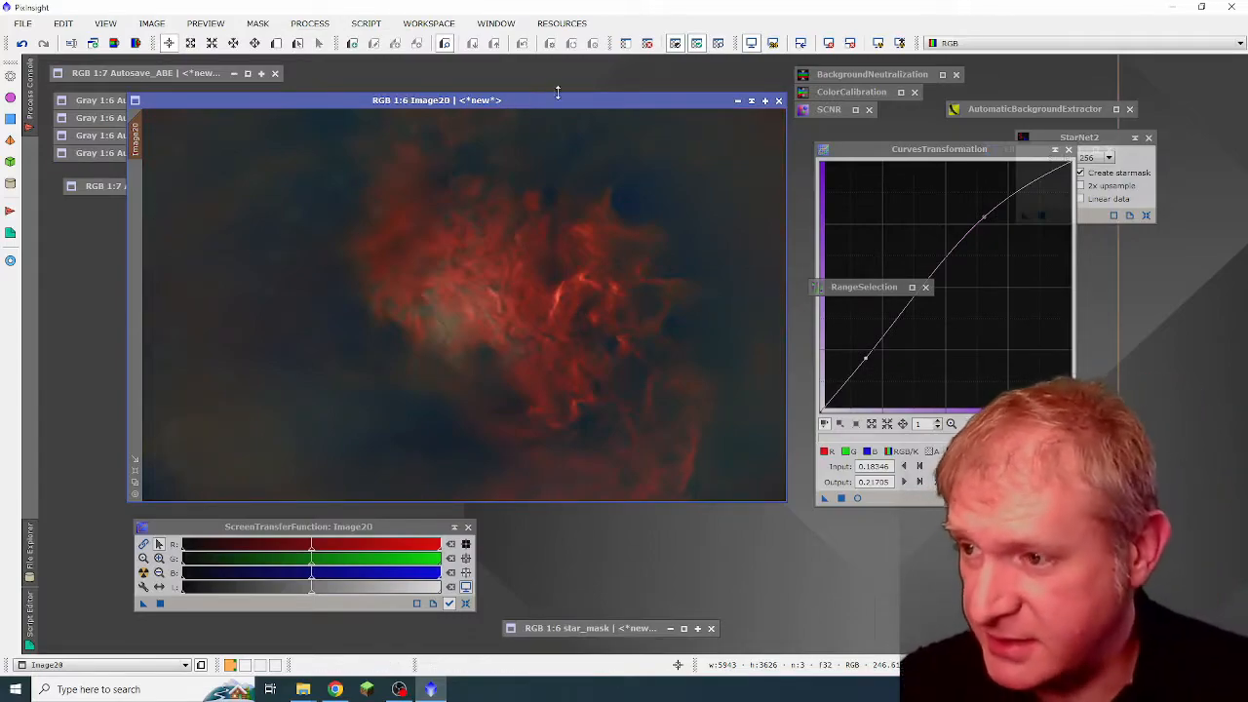
# - Reset the CurvesTransformation curve to a straight line and start a real-time preview of the masked Image20
pyautogui.moveTo(549, 100); pyautogui.dragTo(525, 91)
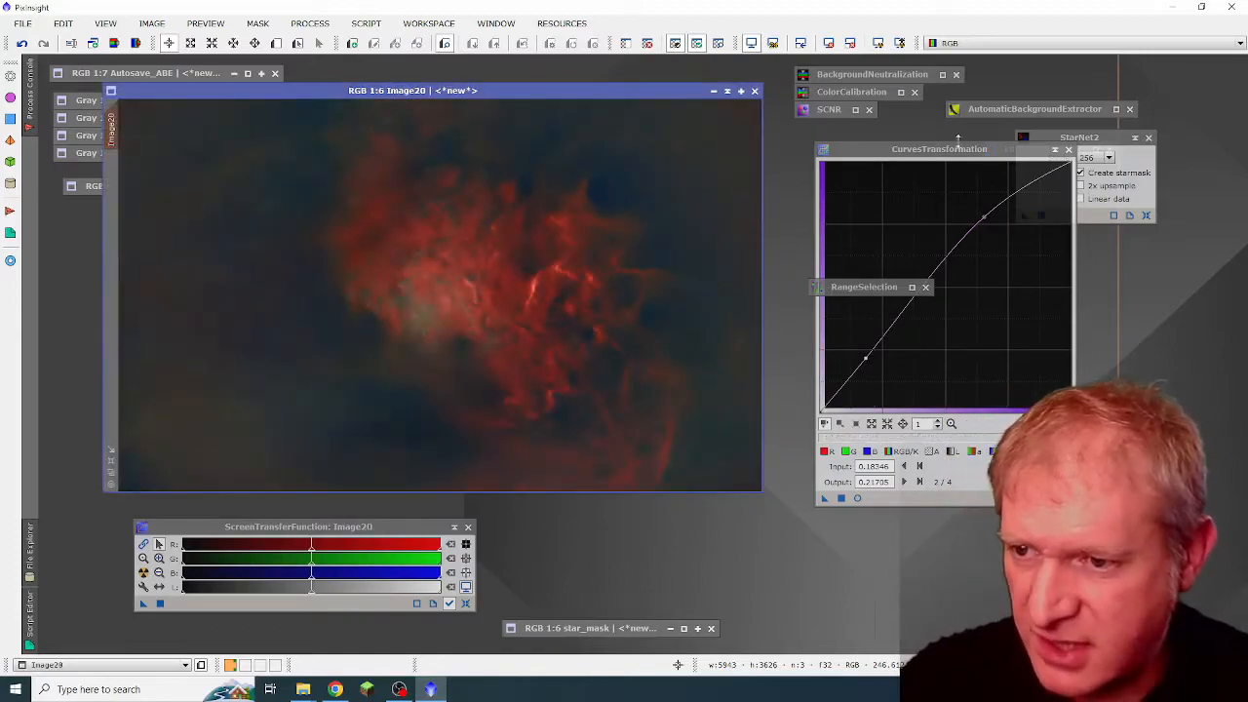
pyautogui.moveTo(943, 156); pyautogui.dragTo(904, 164)
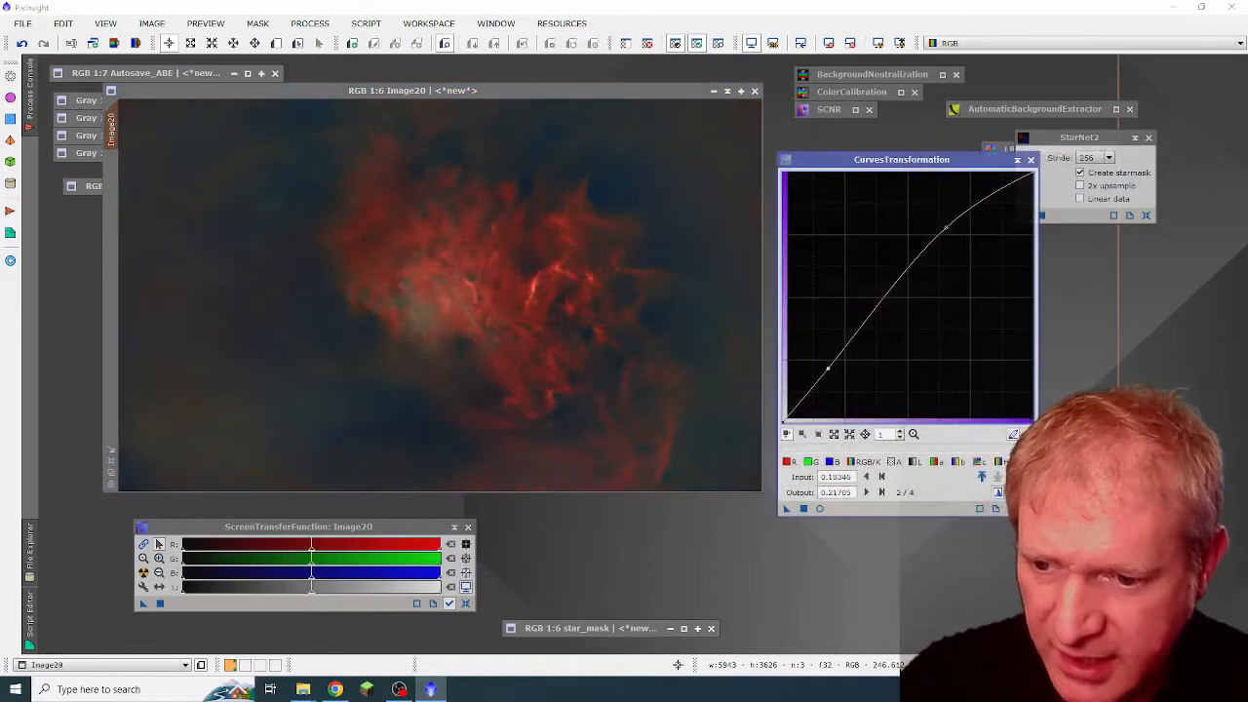
pyautogui.click(1012, 509)
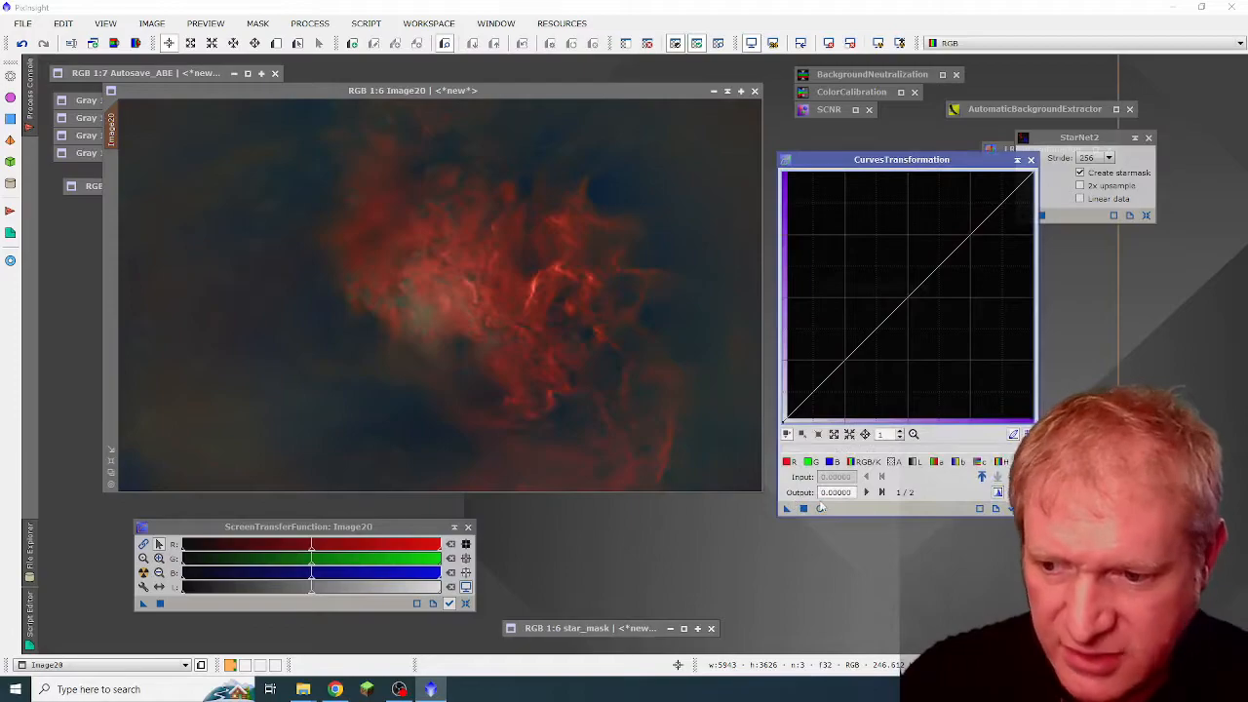
pyautogui.click(820, 509)
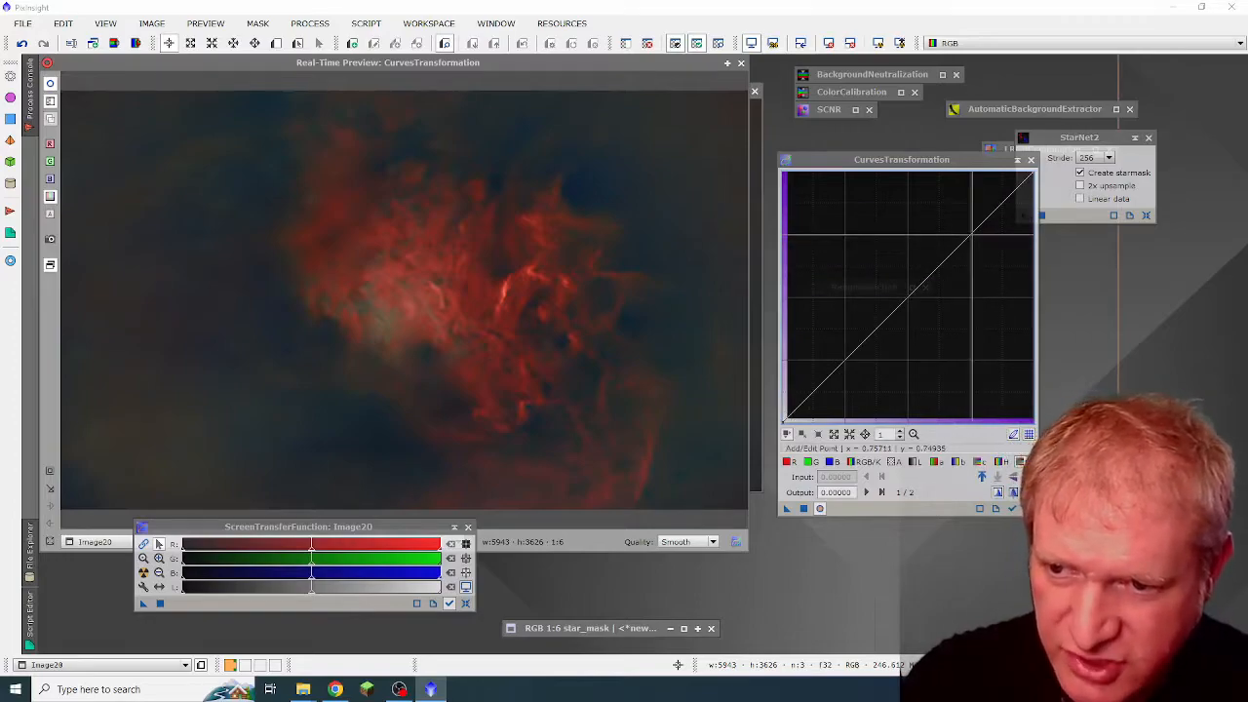
# - Raise the saturation curve at input 0.69767, add a lower point at input 0.21964, output 0.25065, and apply it to Image20
pyautogui.click(963, 230)
pyautogui.moveTo(963, 230); pyautogui.dragTo(956, 225)
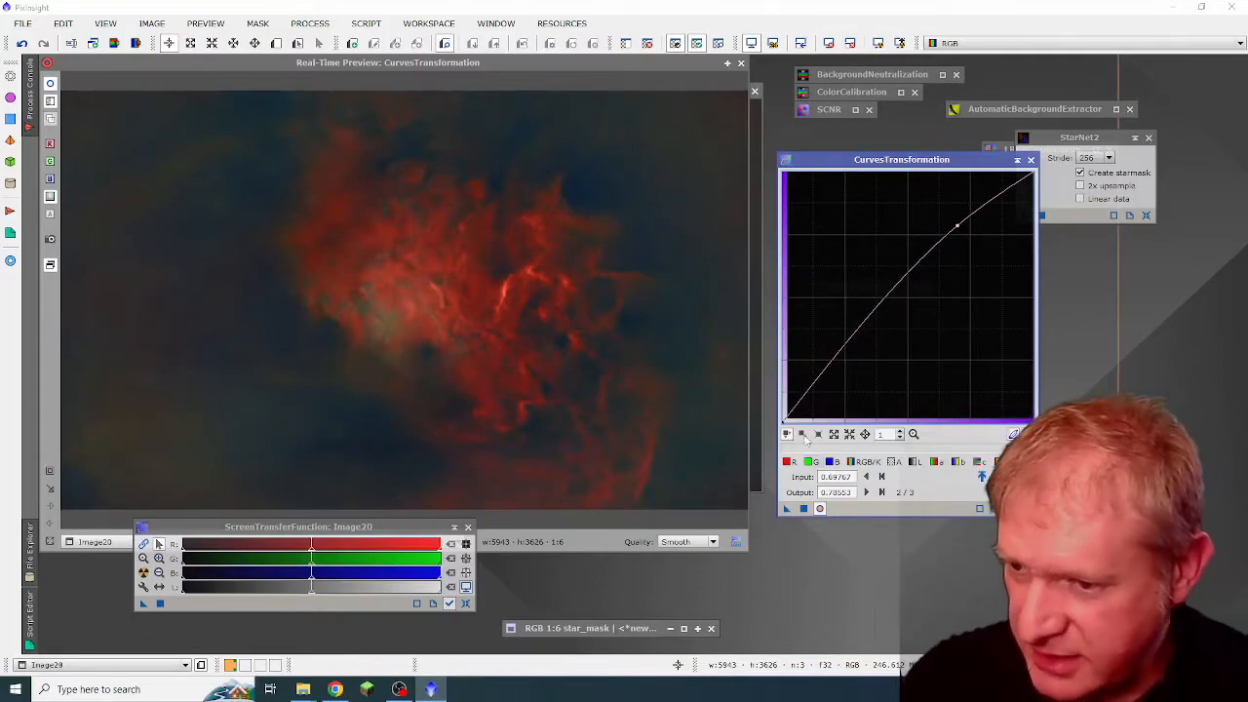
pyautogui.click(836, 360)
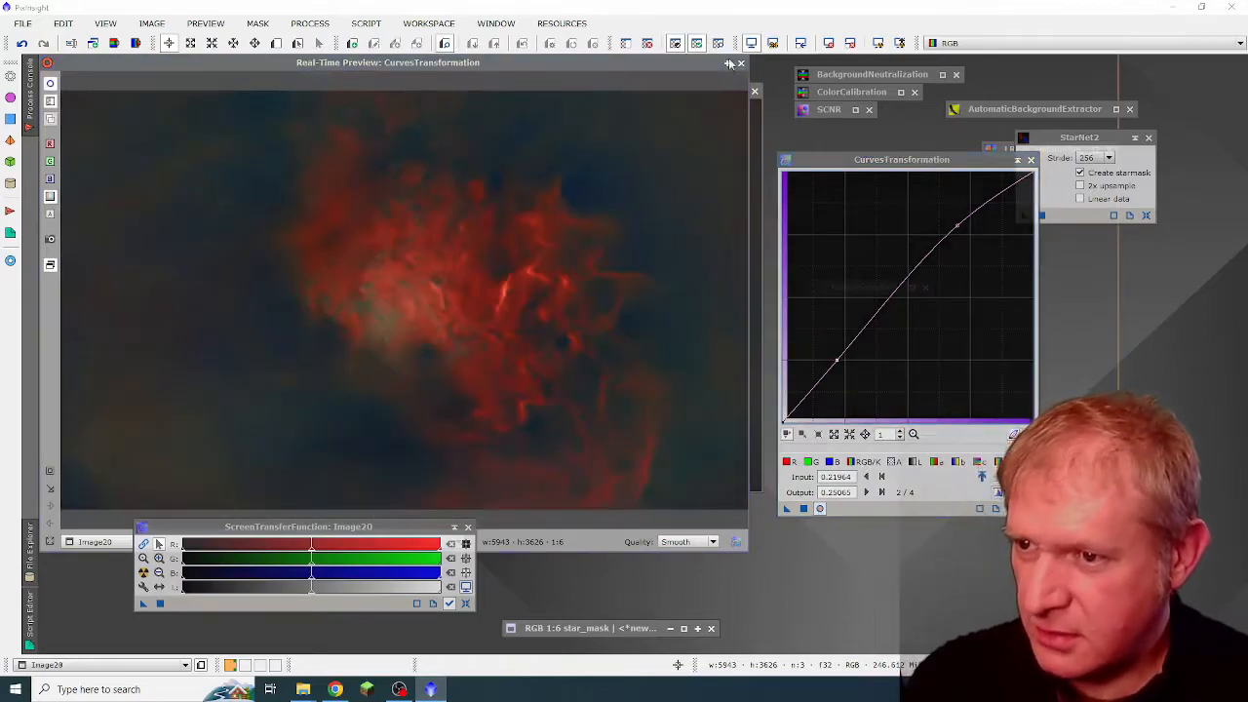
pyautogui.click(741, 64)
pyautogui.moveTo(785, 511); pyautogui.dragTo(577, 379)
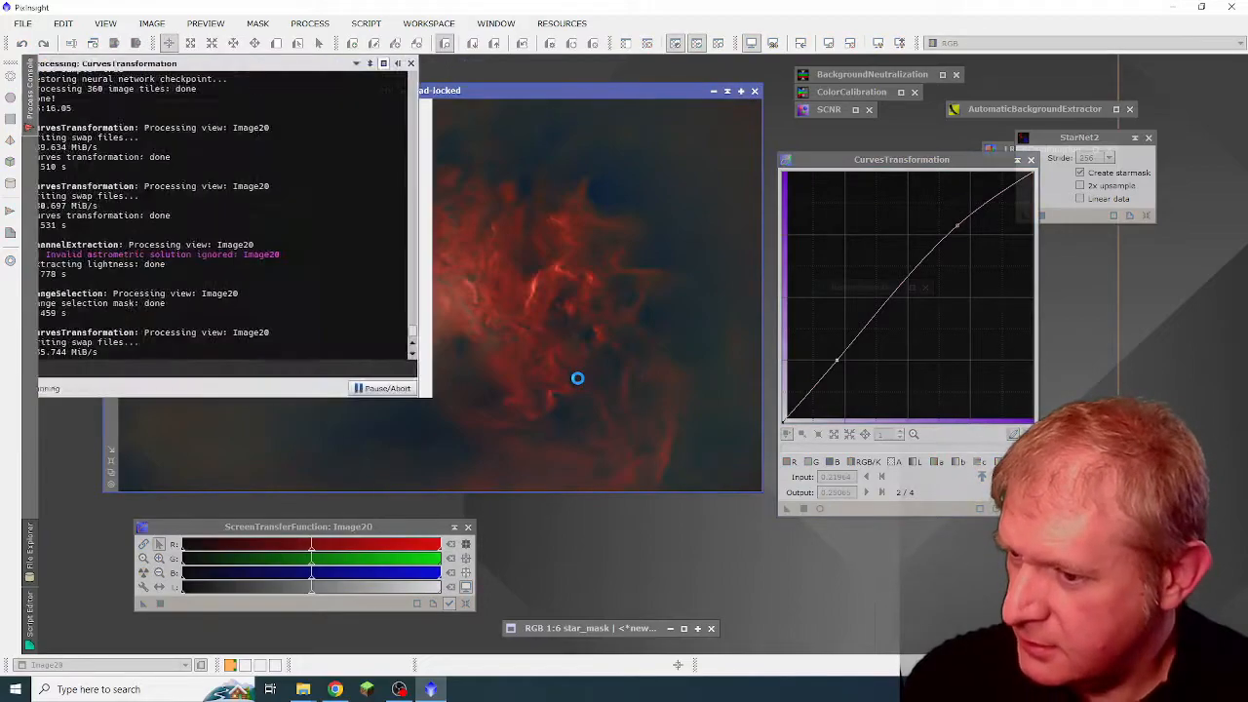
# - Collapse CurvesTransformation out of the way and remove the mask from Image20
pyautogui.moveTo(871, 160); pyautogui.dragTo(960, 184)
pyautogui.doubleClick(960, 185)
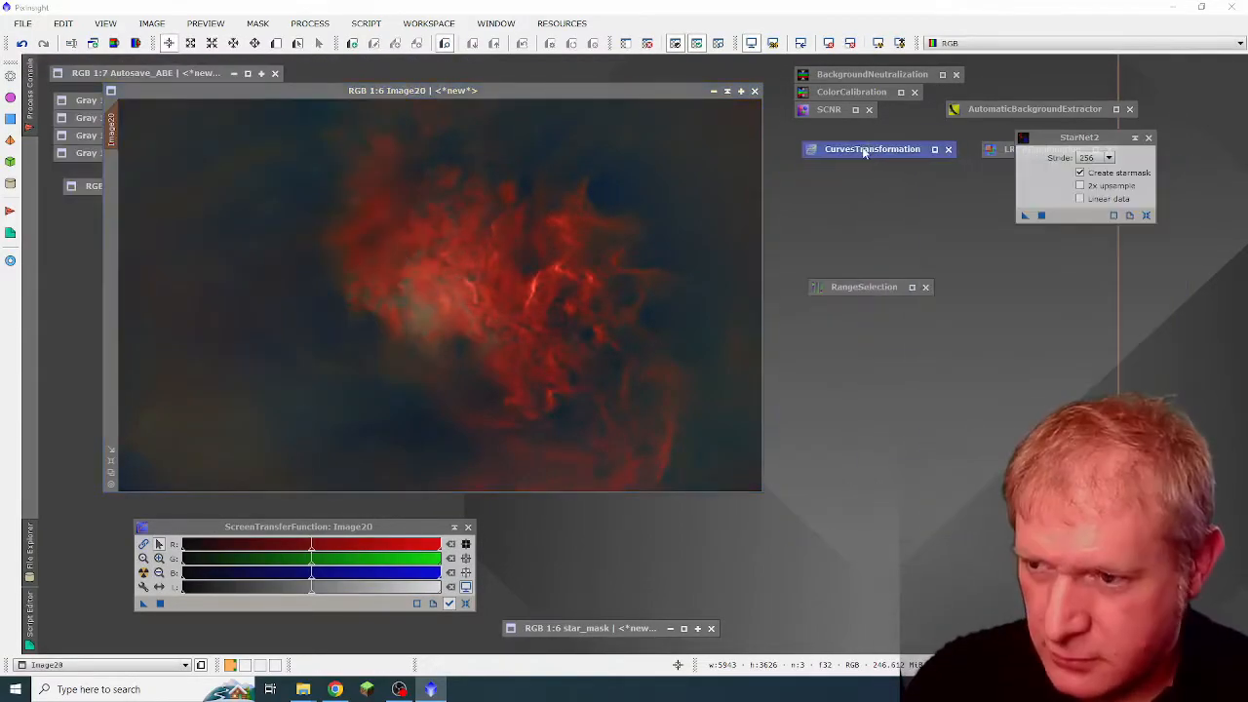
pyautogui.moveTo(864, 153); pyautogui.dragTo(870, 153)
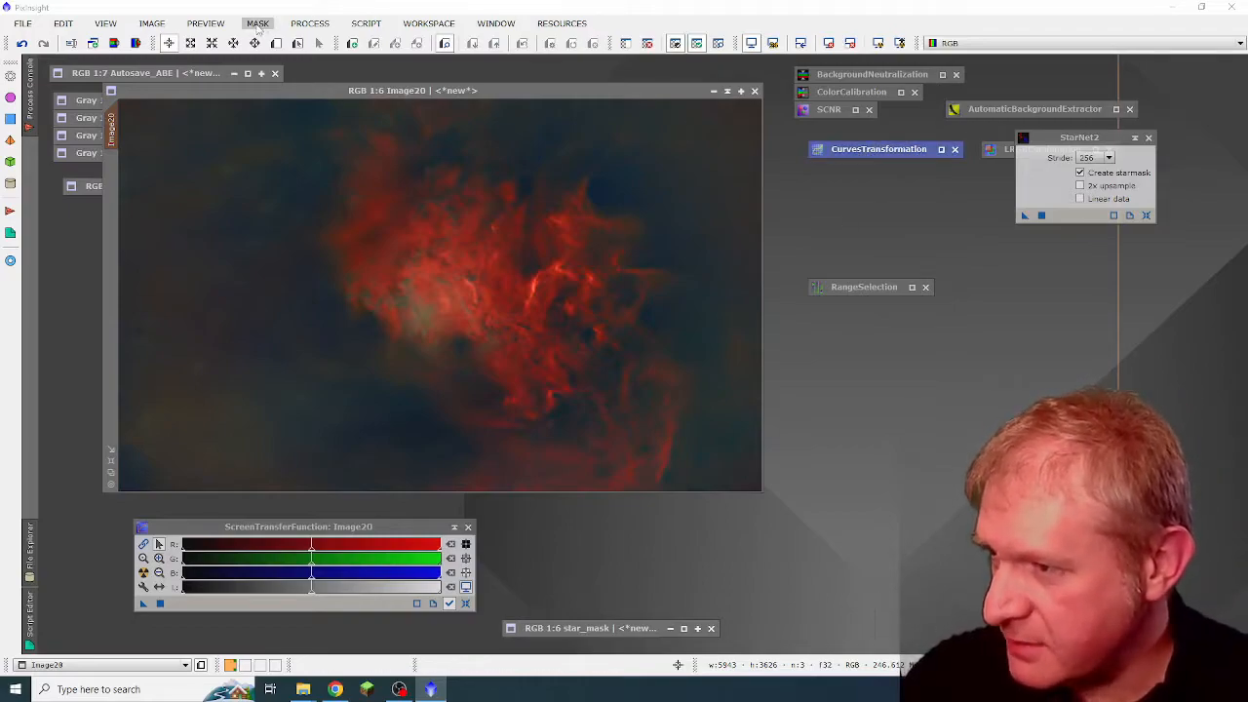
pyautogui.click(257, 23)
pyautogui.click(278, 63)
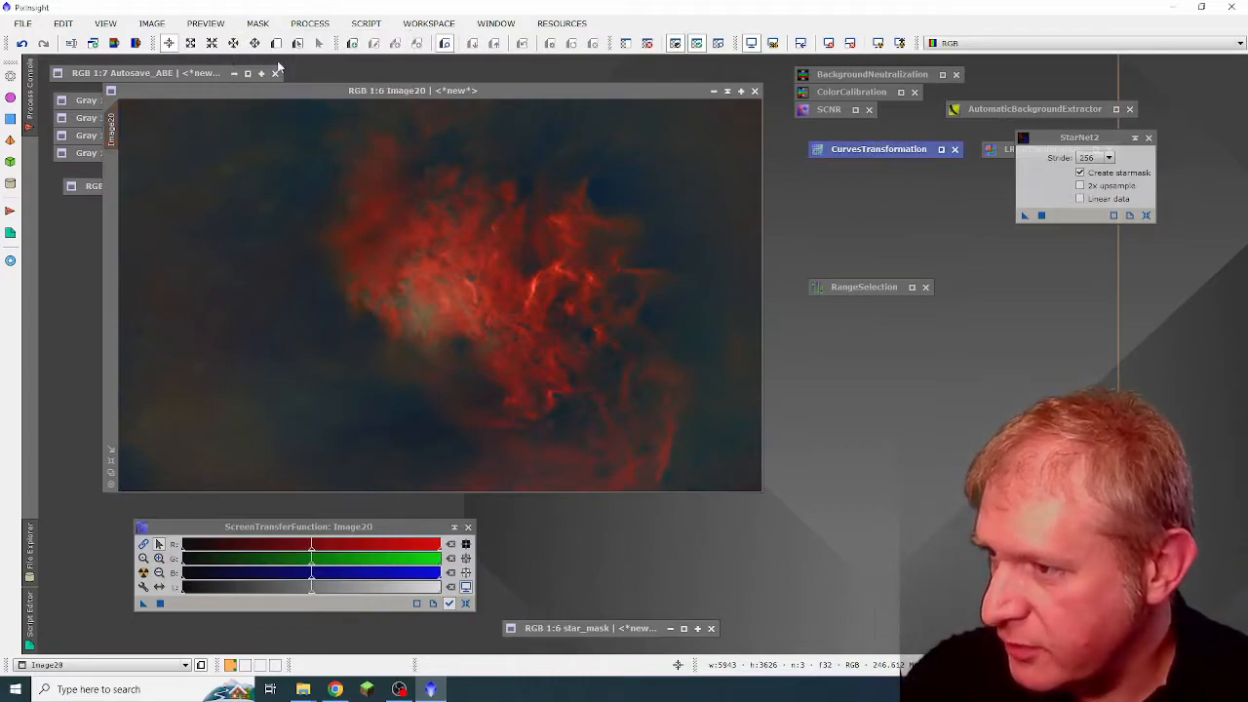
# - Shift Image20 aside, open PixelMath, and restore the collapsed star_mask image
pyautogui.moveTo(113, 127)
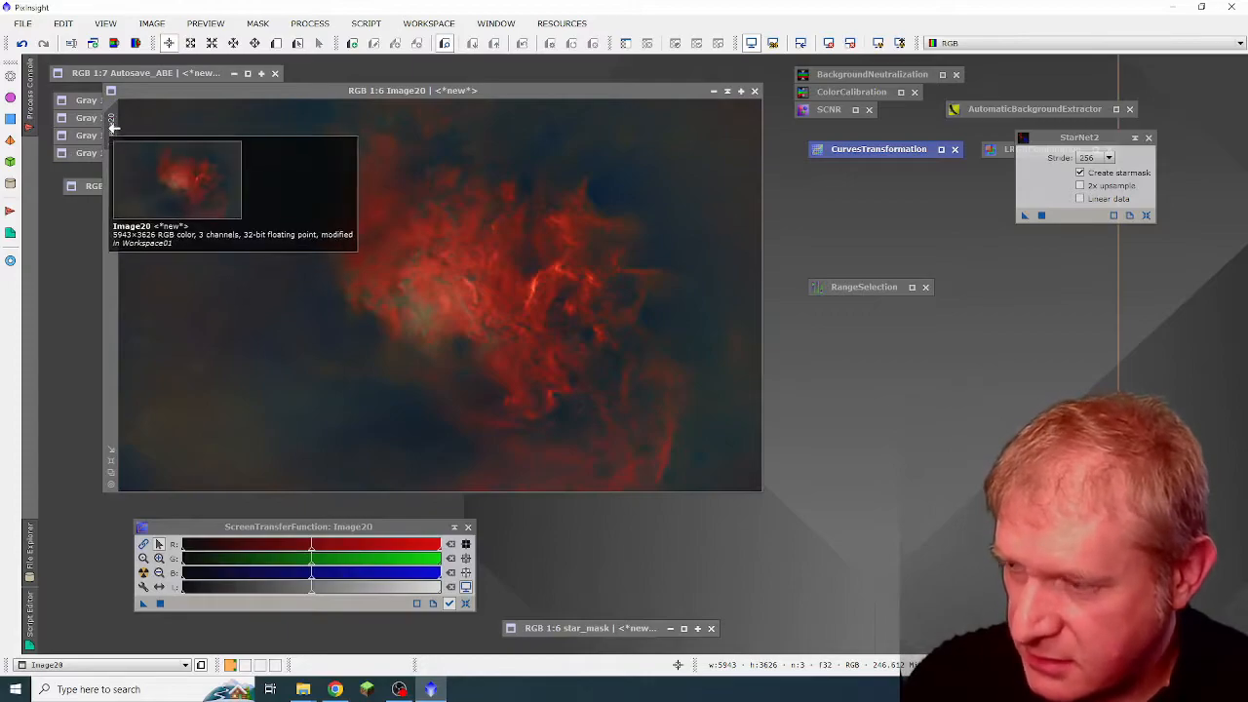
pyautogui.moveTo(234, 89)
pyautogui.mouseDown()
pyautogui.moveTo(287, 100)
pyautogui.moveTo(248, 90)
pyautogui.mouseUp()
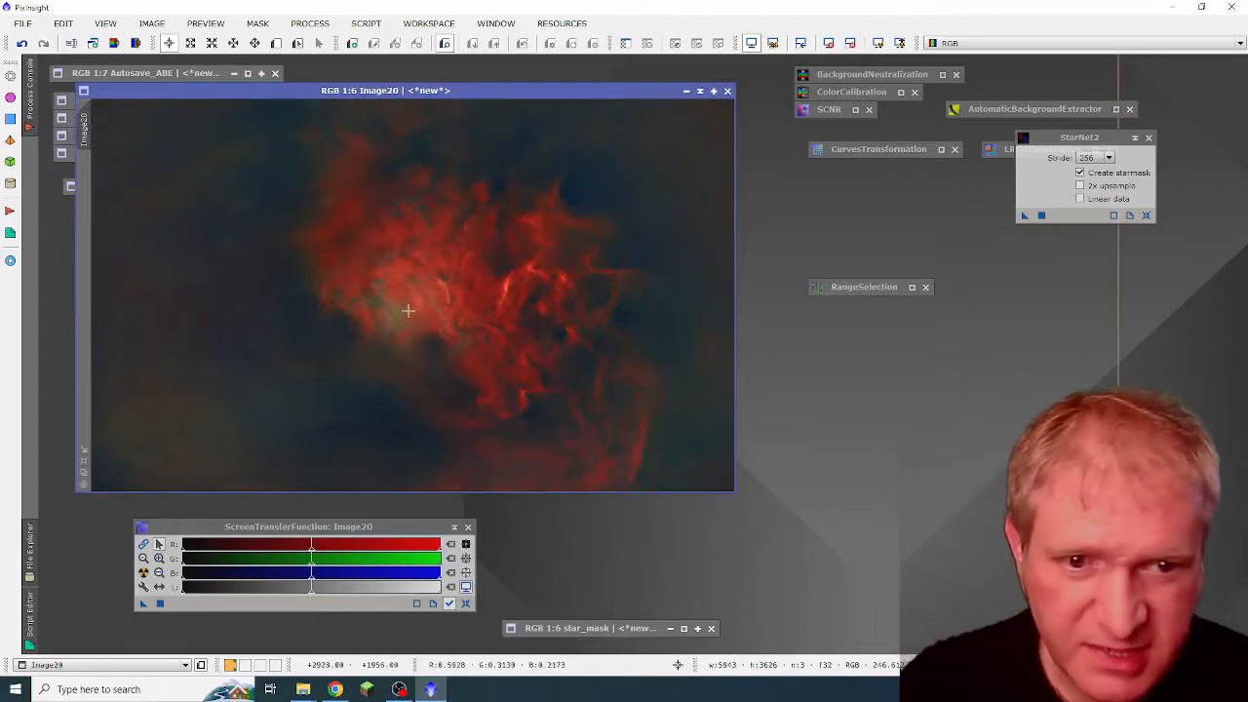
pyautogui.click(316, 24)
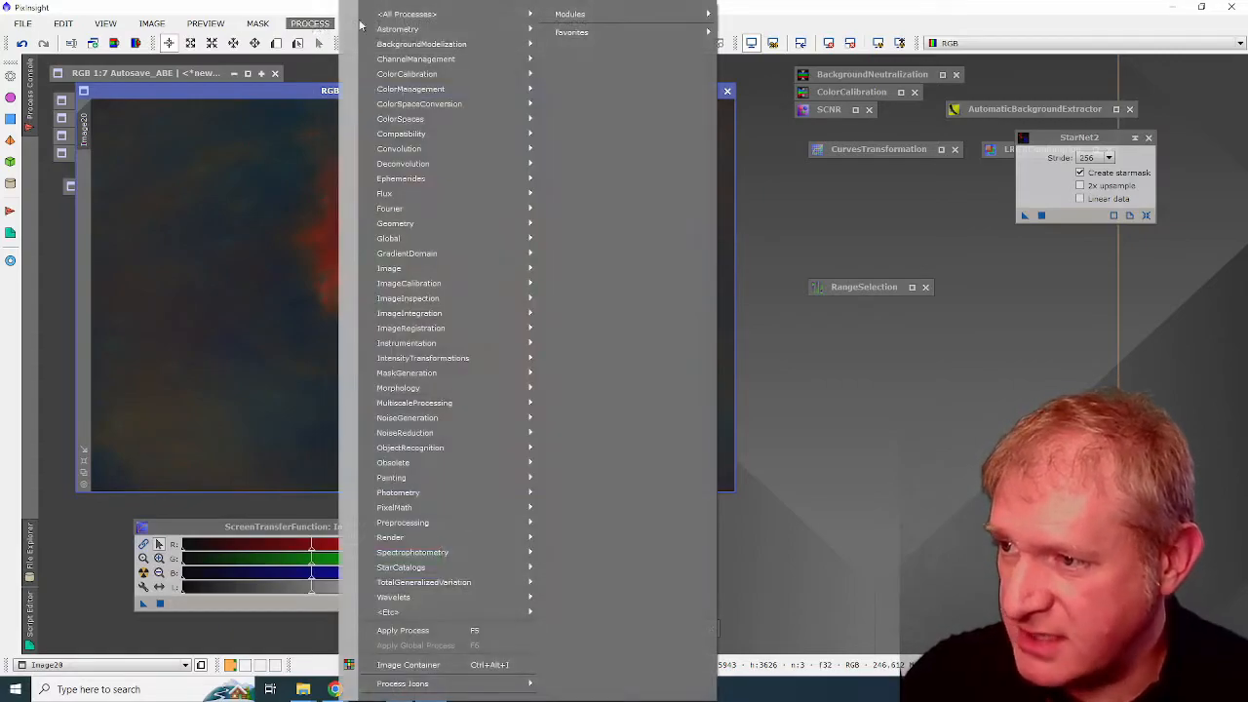
pyautogui.moveTo(407, 14)
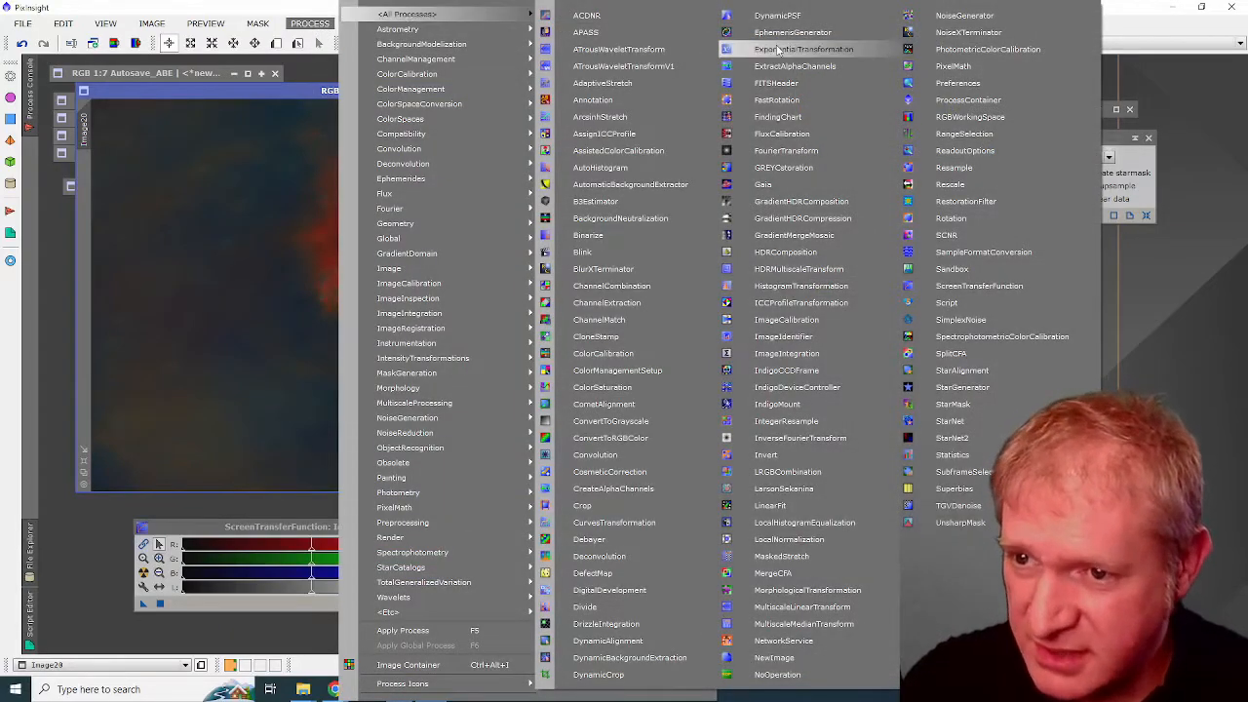
pyautogui.click(942, 69)
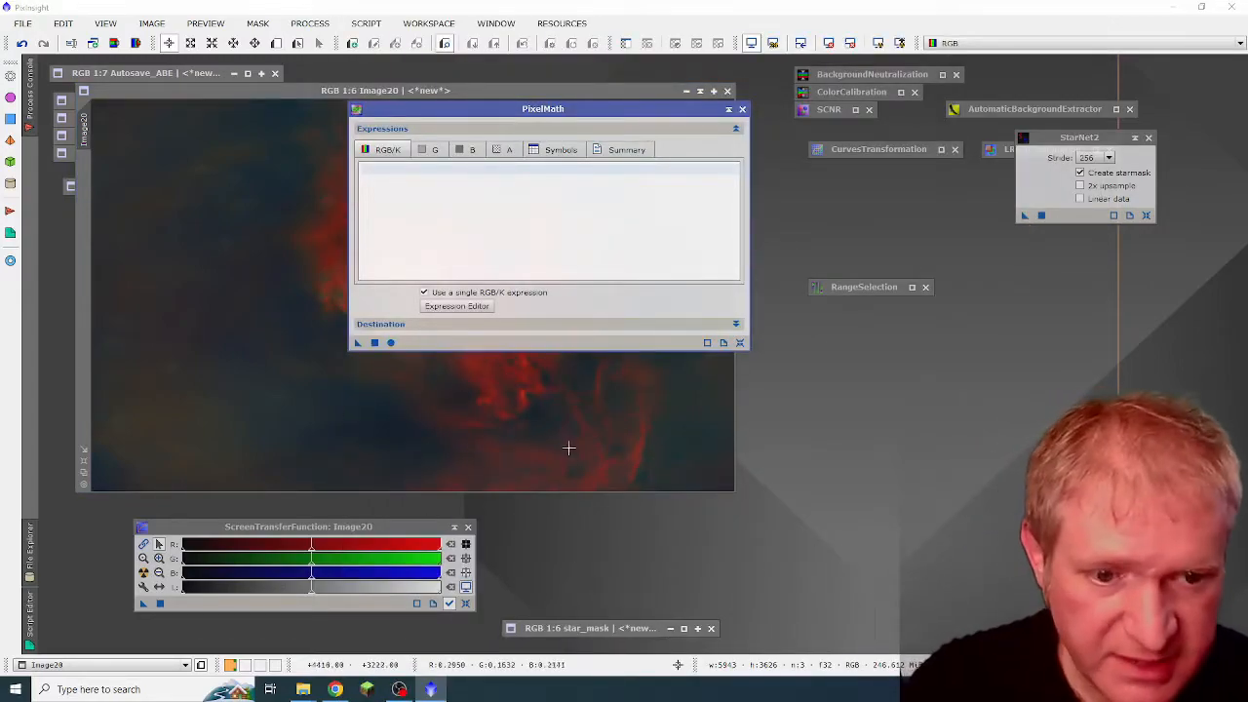
pyautogui.doubleClick(571, 629)
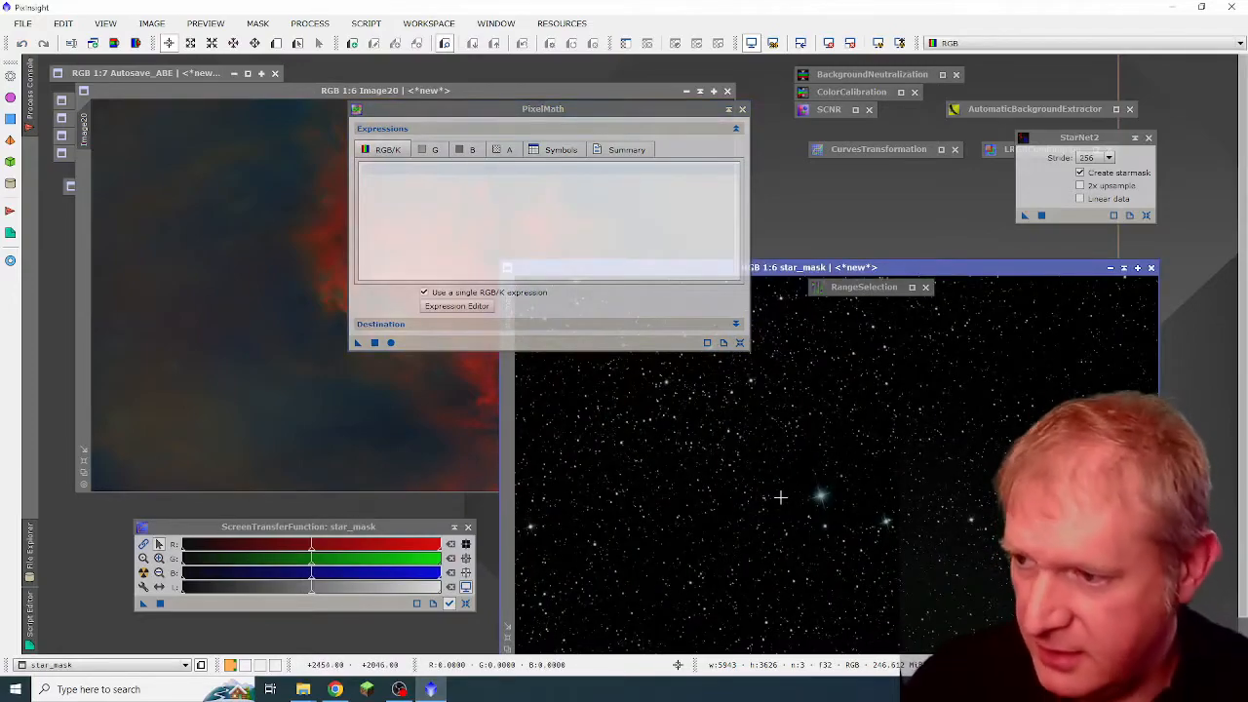
pyautogui.click(497, 113)
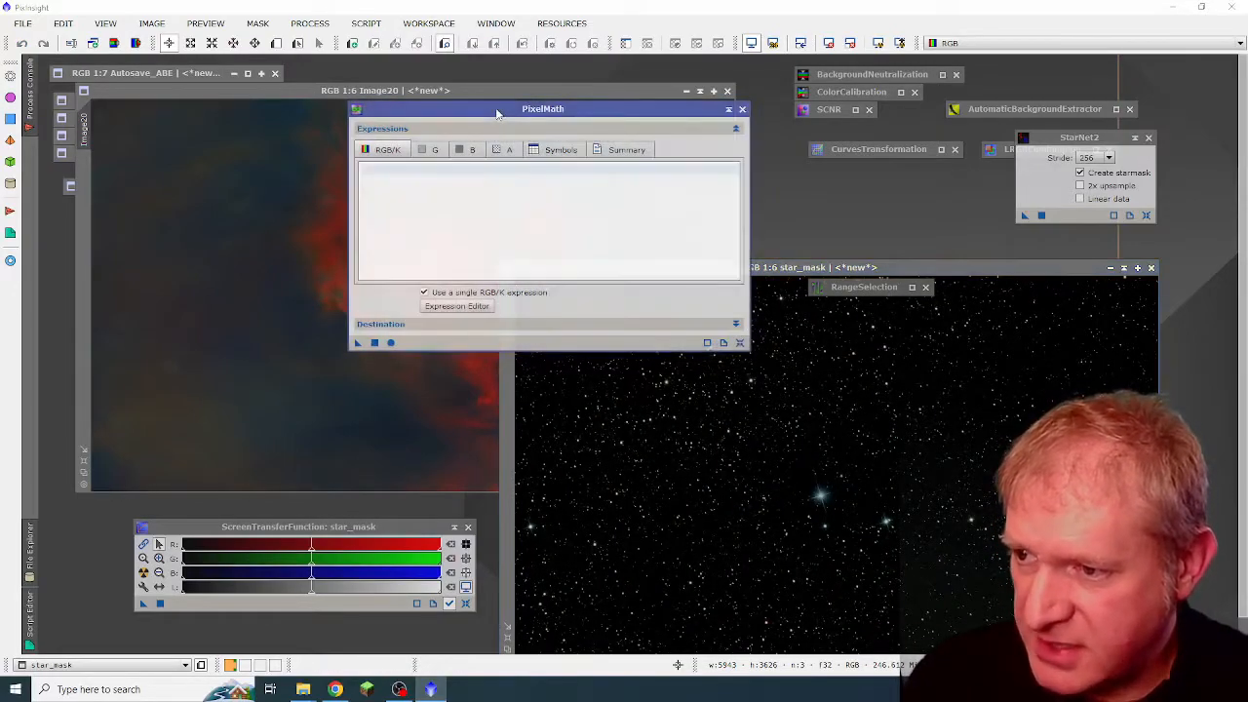
# - Build the PixelMath expression Image20+0.8*star_mask in the Expression Editor and accept it
pyautogui.click(456, 306)
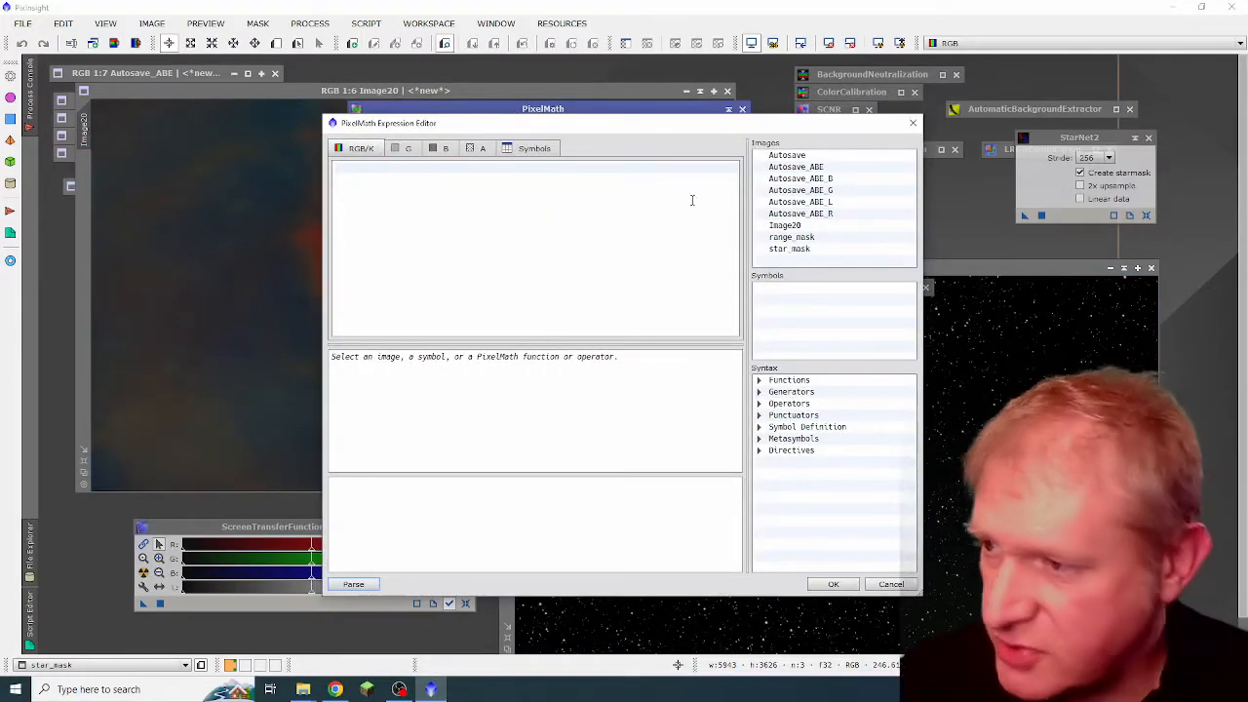
pyautogui.click(786, 227)
pyautogui.doubleClick(786, 227)
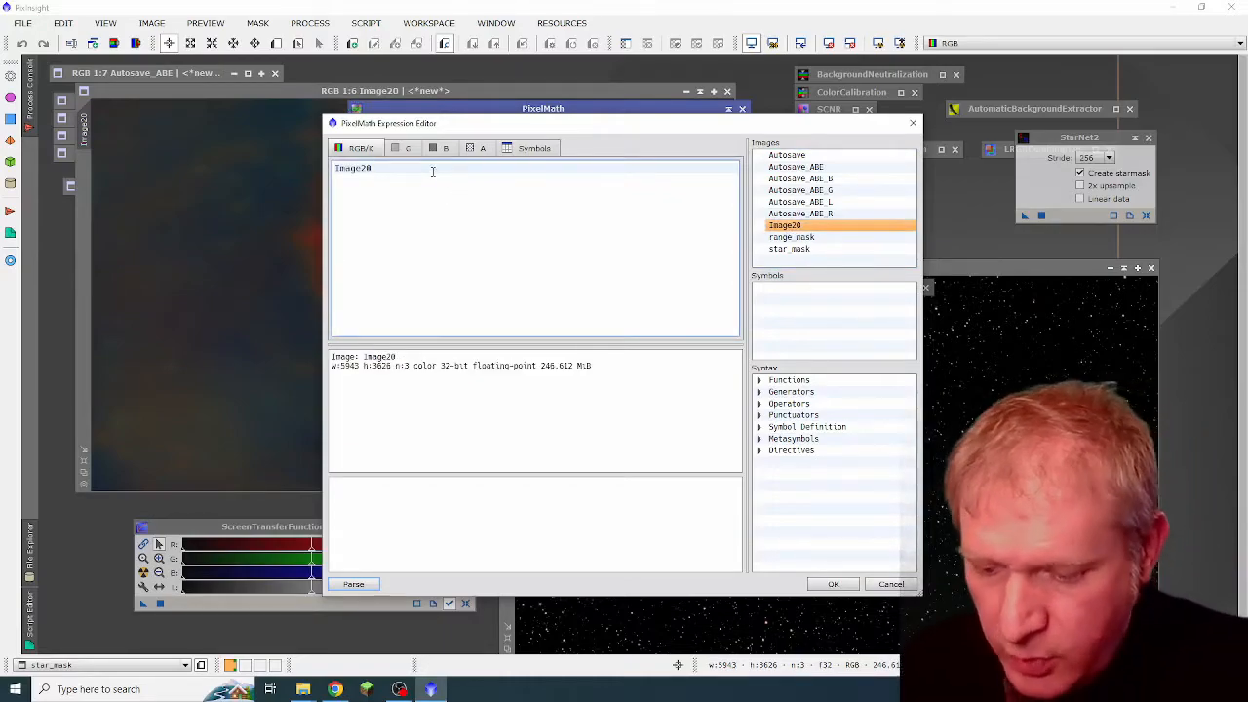
pyautogui.write('+')
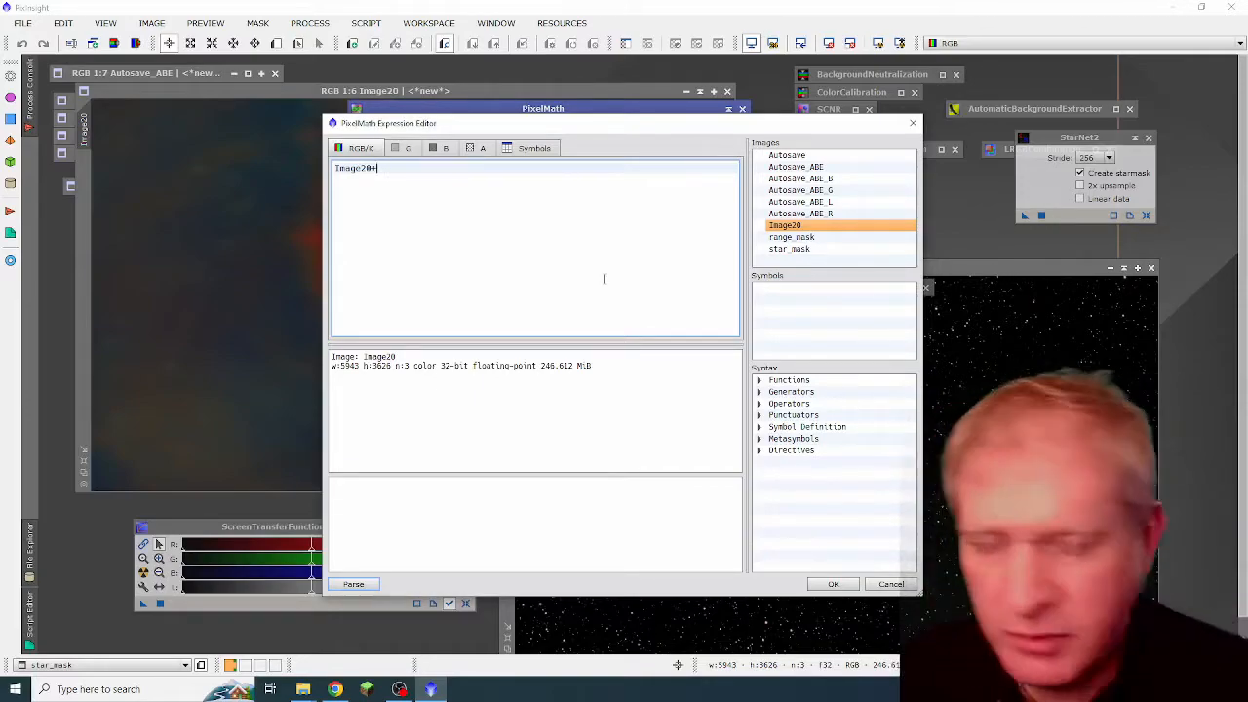
pyautogui.write('0.8*')
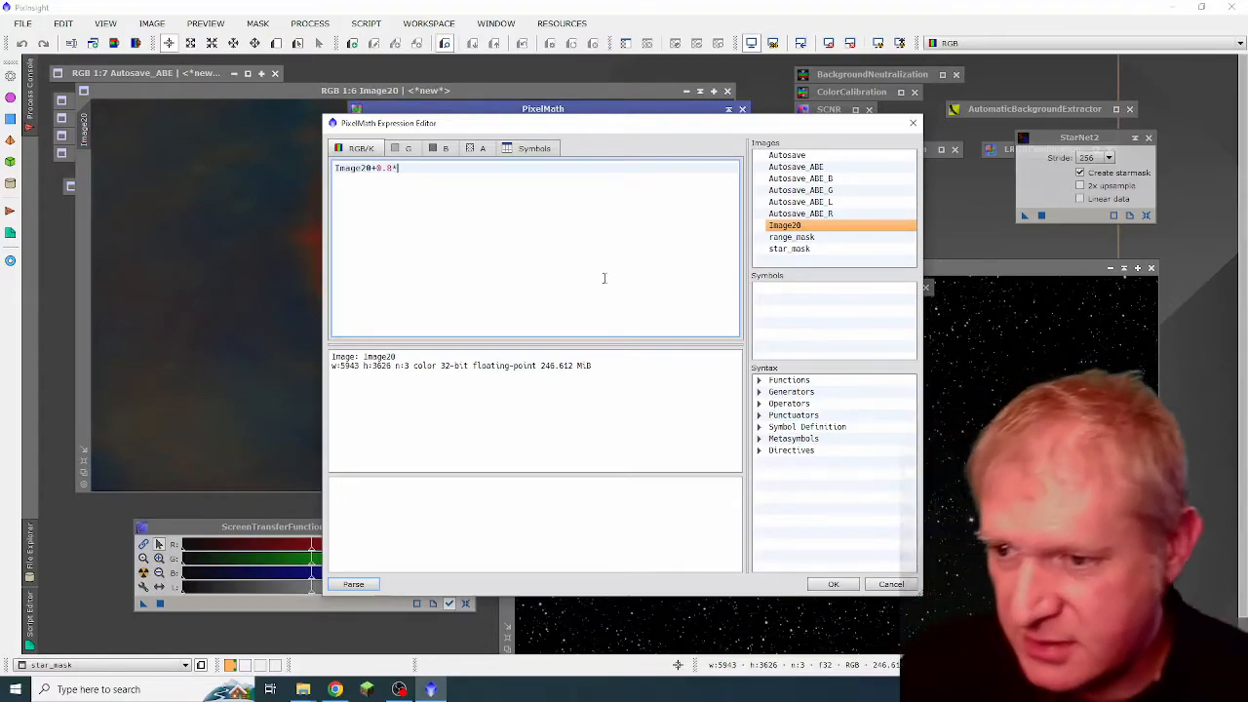
pyautogui.doubleClick(792, 248)
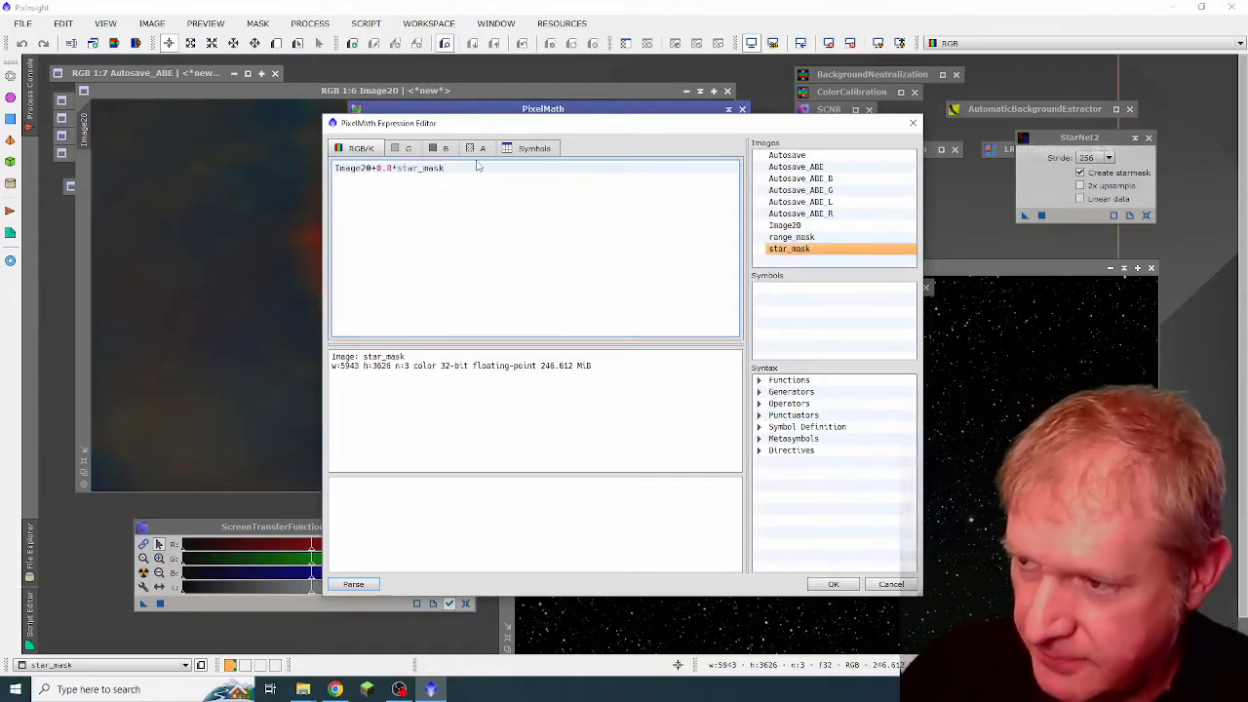
pyautogui.moveTo(525, 129); pyautogui.dragTo(522, 74)
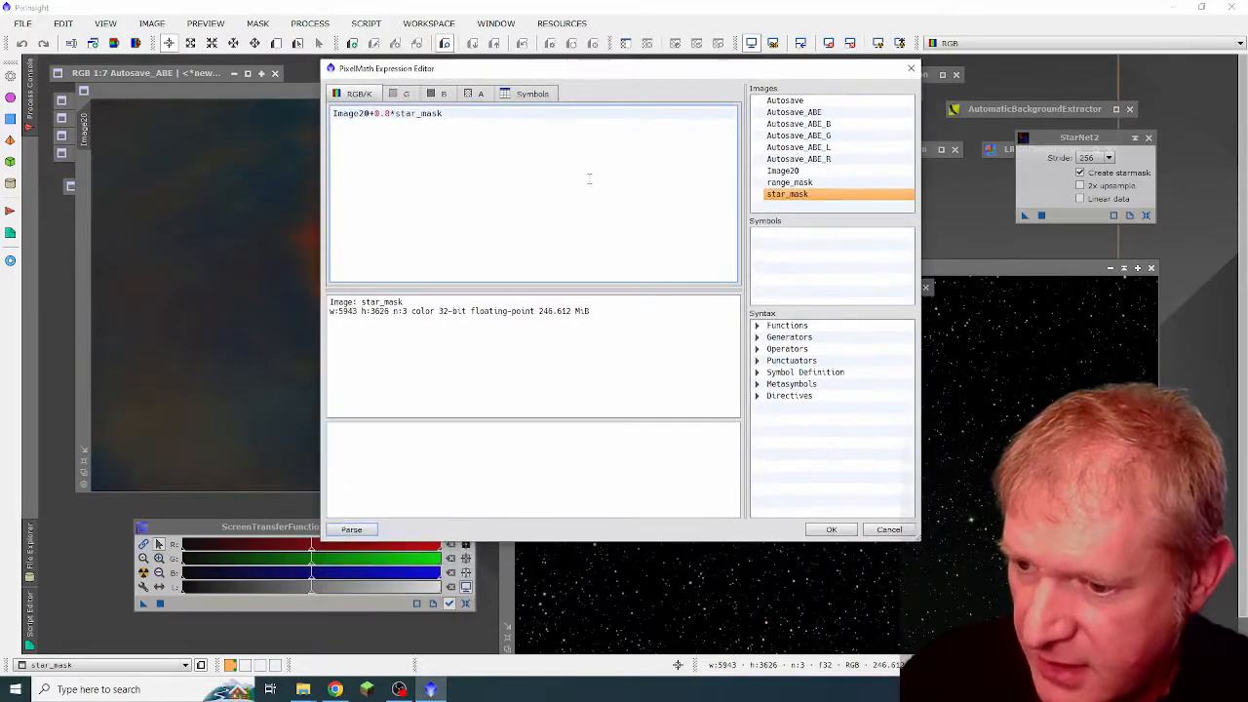
pyautogui.click(832, 532)
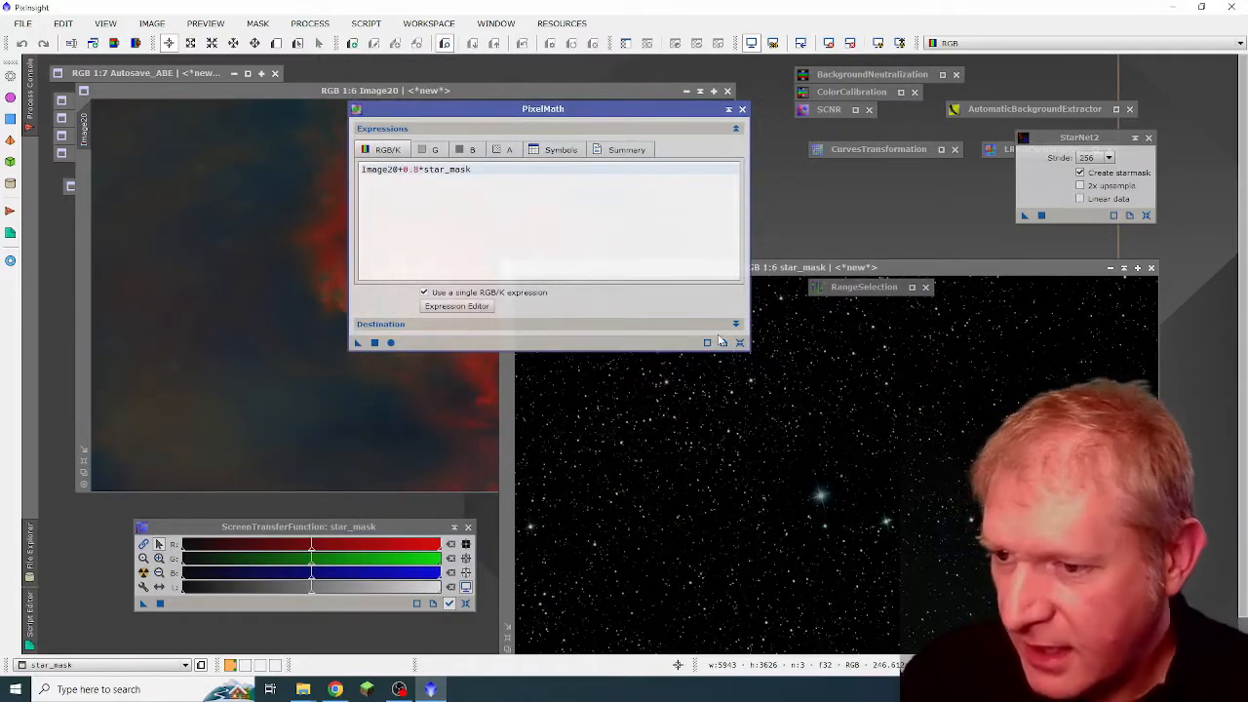
# - Set PixelMath's destination to create a new image, run the expression globally, and shift PixelMath off the result
pyautogui.click(736, 325)
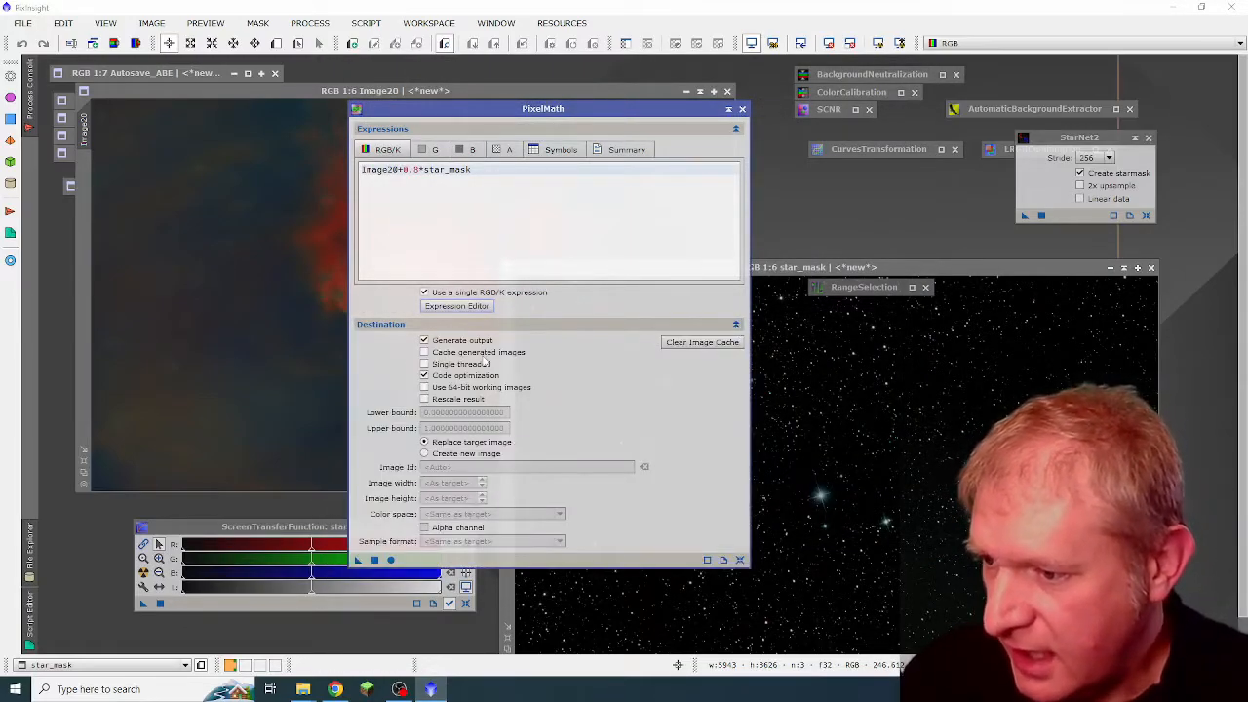
pyautogui.click(424, 454)
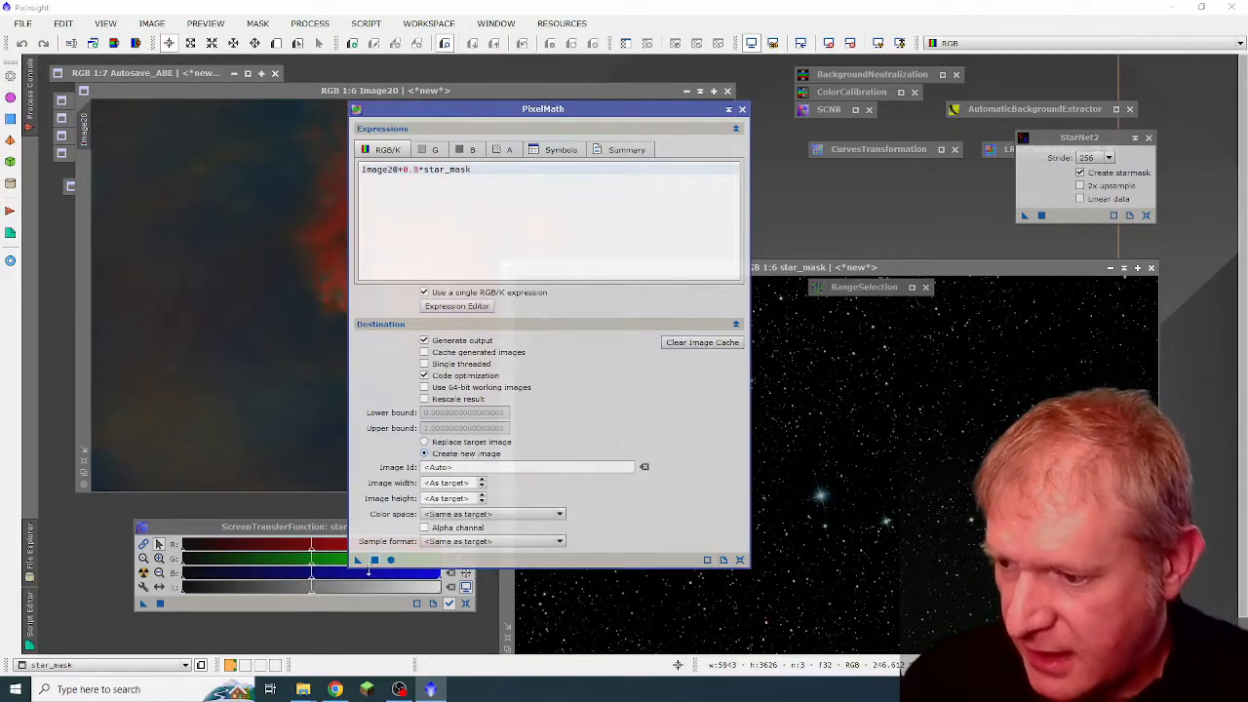
pyautogui.click(374, 564)
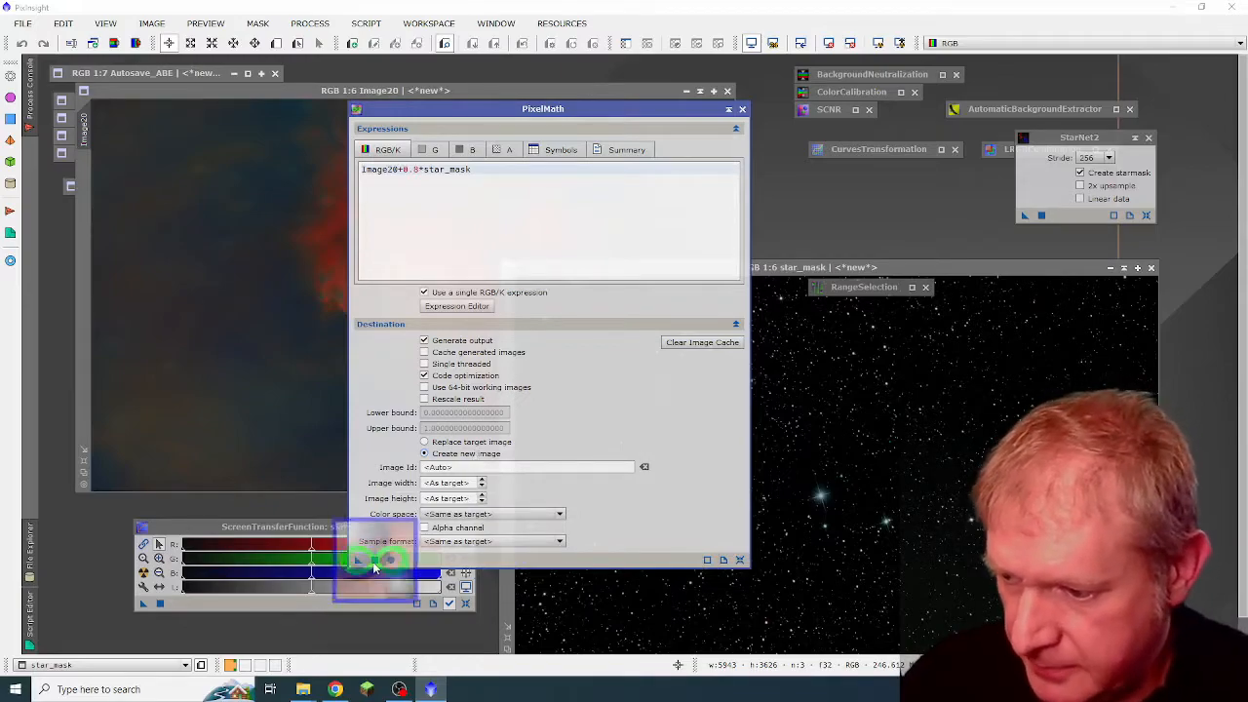
pyautogui.moveTo(619, 115); pyautogui.dragTo(1068, 98)
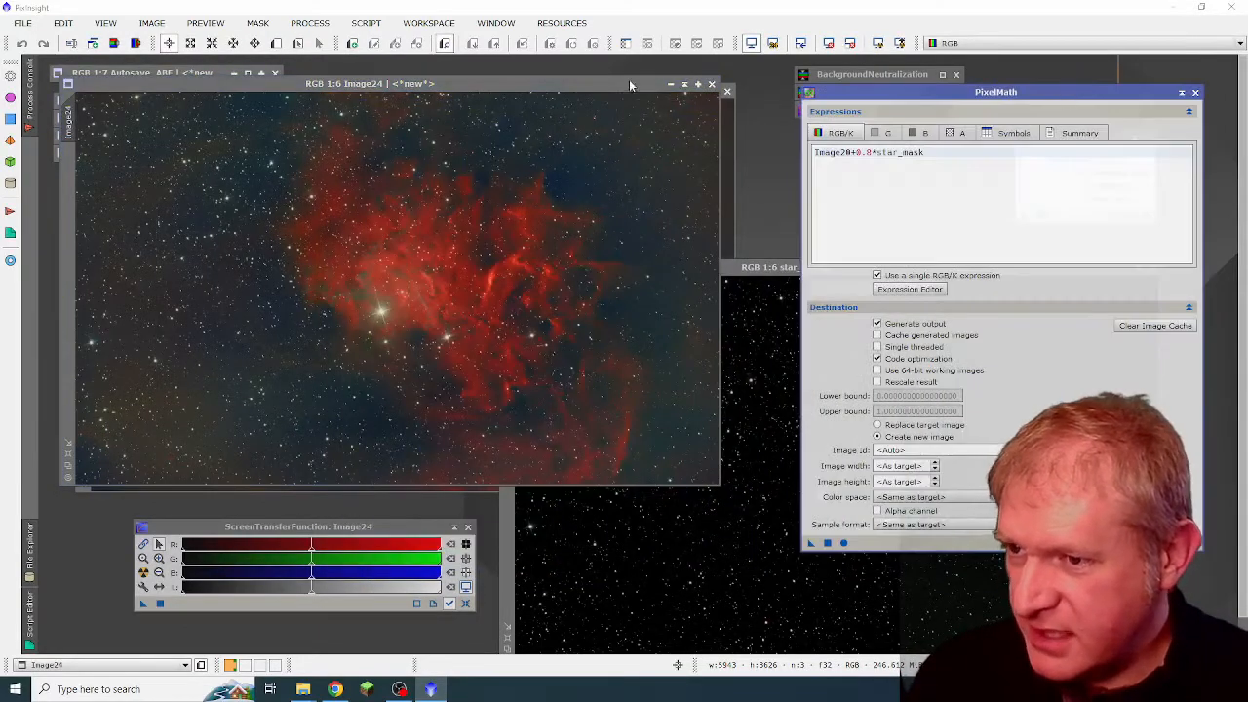
# - Reposition the recombined Image24 and collapse the PixelMath and star_mask windows out of the way
pyautogui.moveTo(626, 82); pyautogui.dragTo(661, 75)
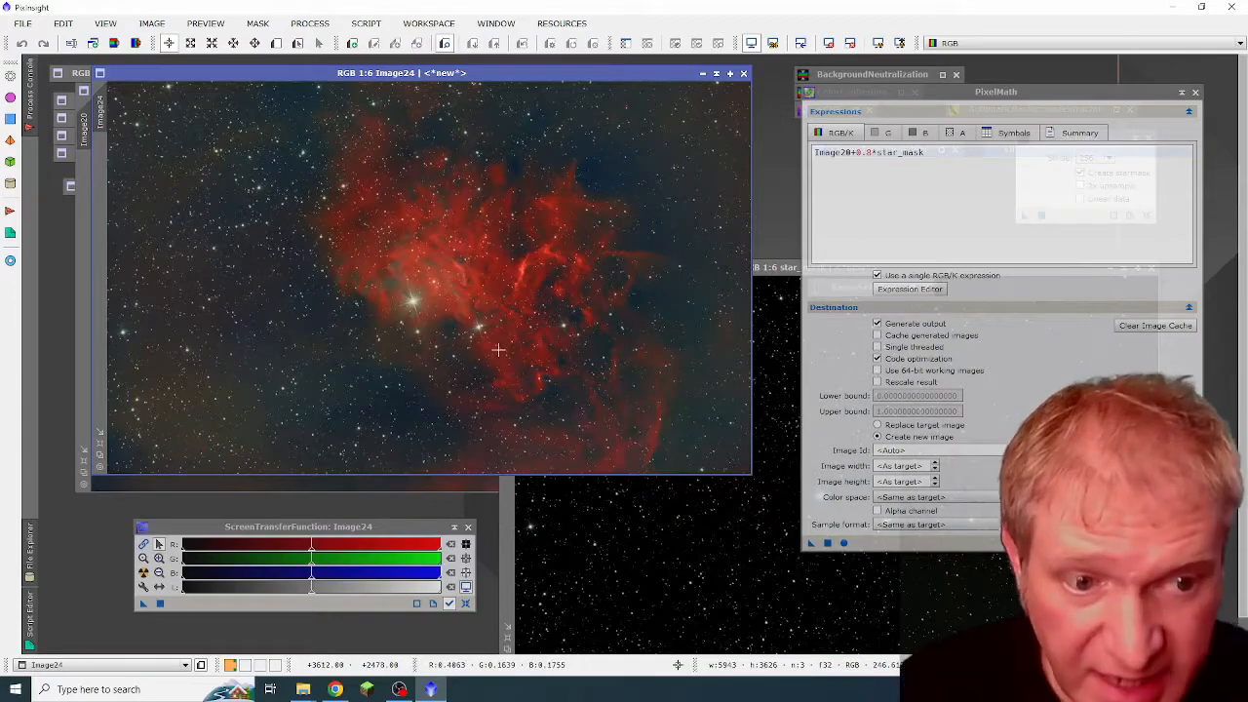
pyautogui.moveTo(941, 97); pyautogui.dragTo(934, 107)
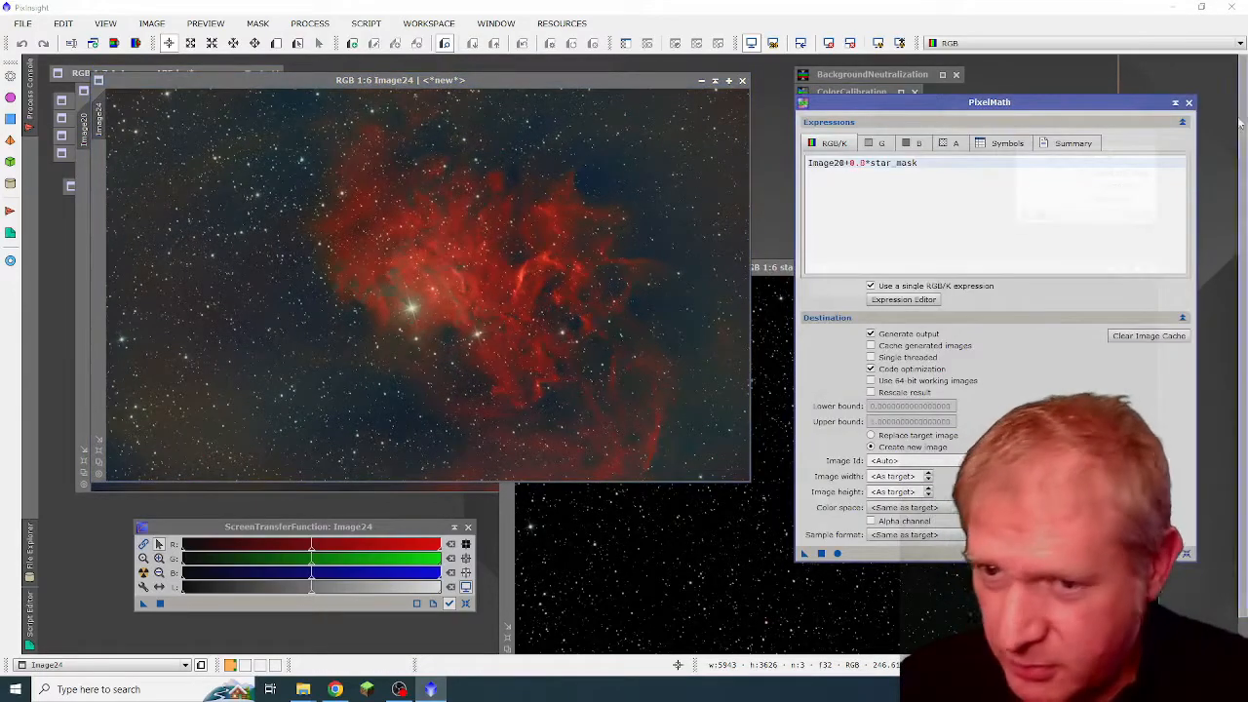
pyautogui.click(1175, 103)
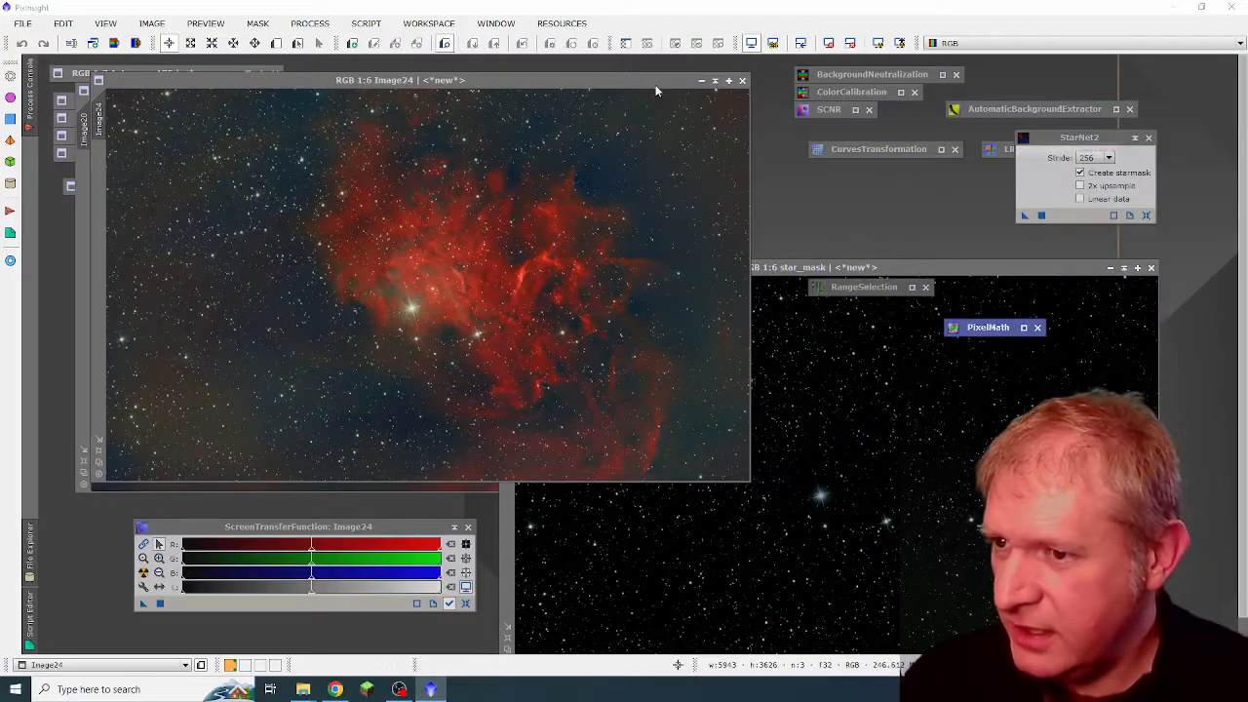
pyautogui.click(1125, 269)
# - Restore CurvesTransformation, reset its curve to a straight line, and start a real-time preview of Image24 with the curve window beside it
pyautogui.doubleClick(897, 151)
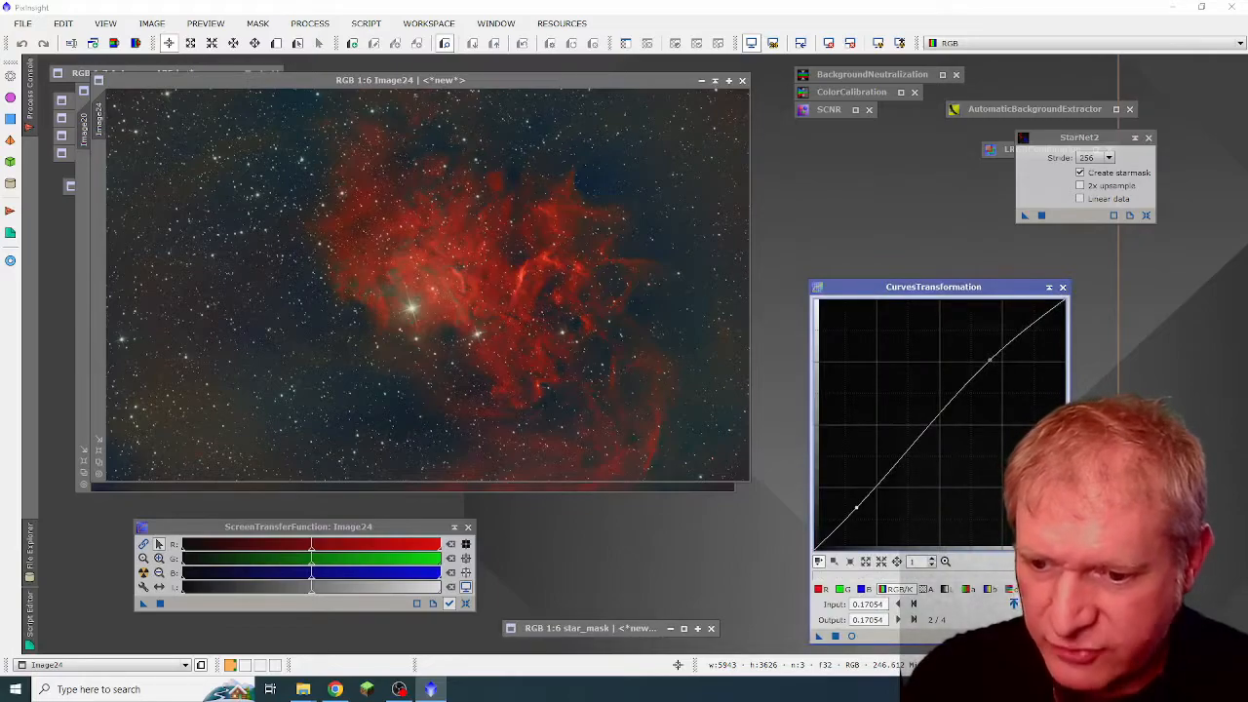
pyautogui.click(1061, 636)
pyautogui.click(851, 635)
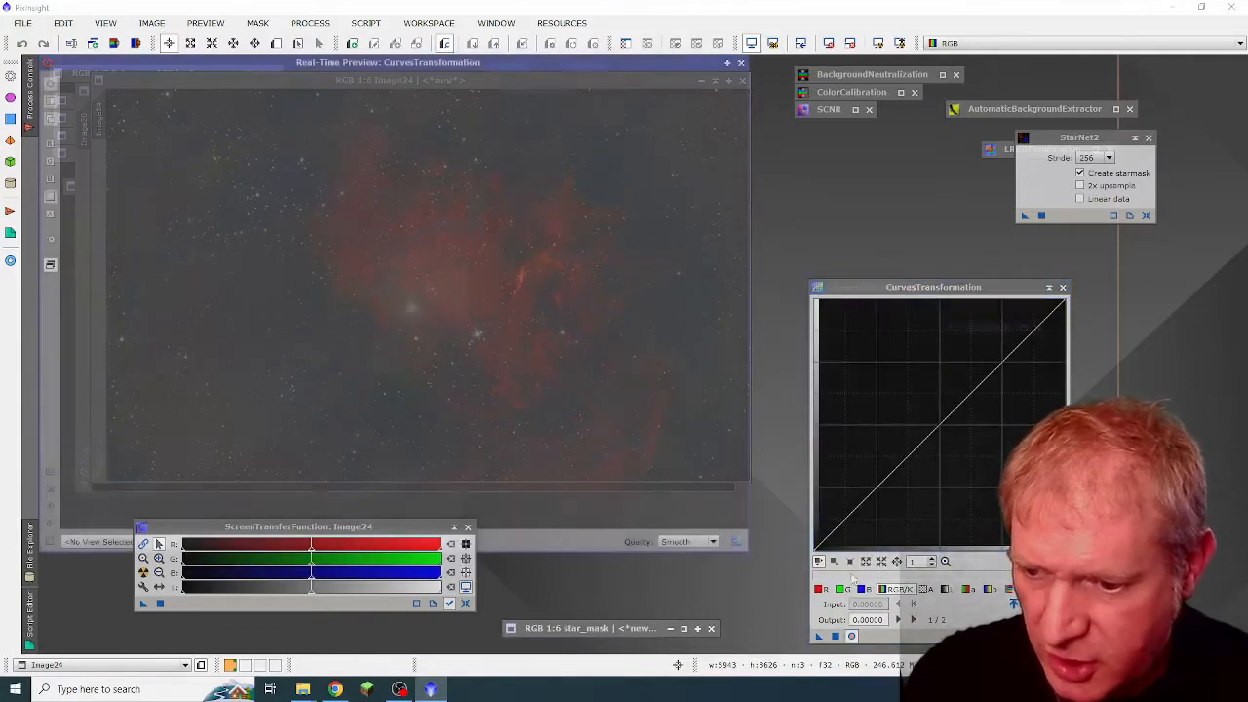
pyautogui.moveTo(965, 288); pyautogui.dragTo(921, 151)
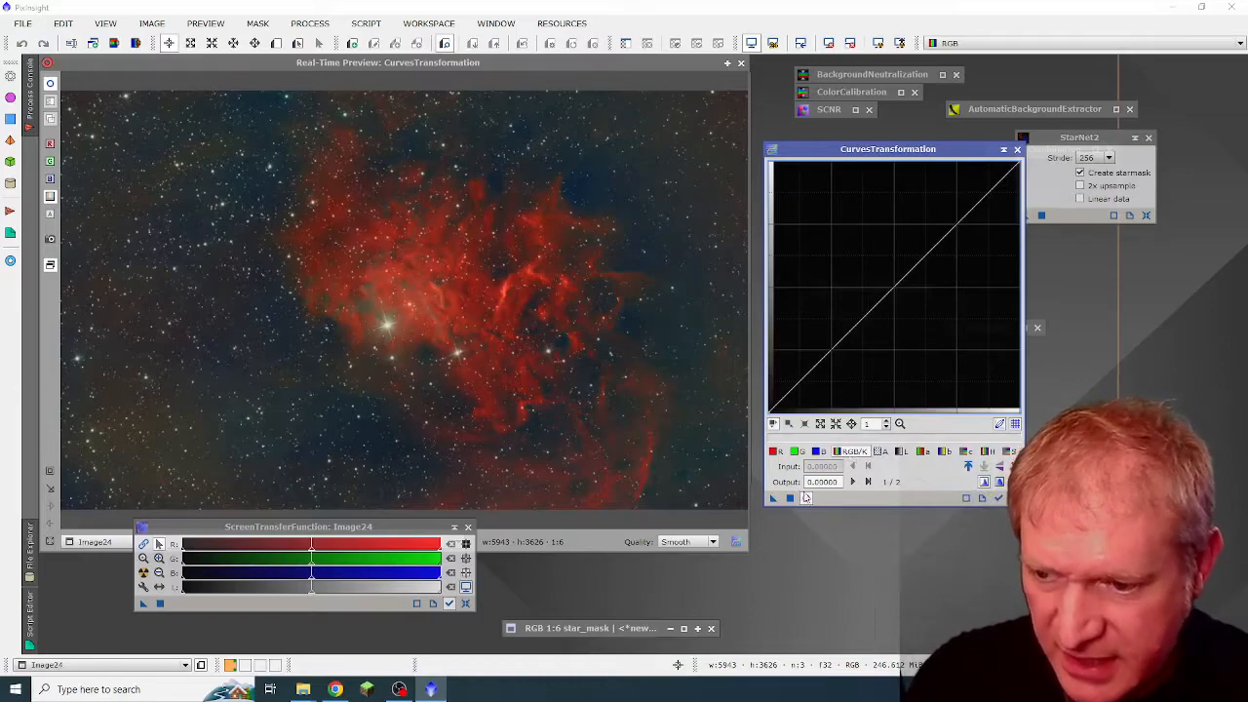
# - Shape an RGB/K contrast curve with points at input 0.68475, output 0.81137 and input 0.16796, output 0.17054
pyautogui.click(943, 207)
pyautogui.moveTo(944, 200); pyautogui.dragTo(941, 209)
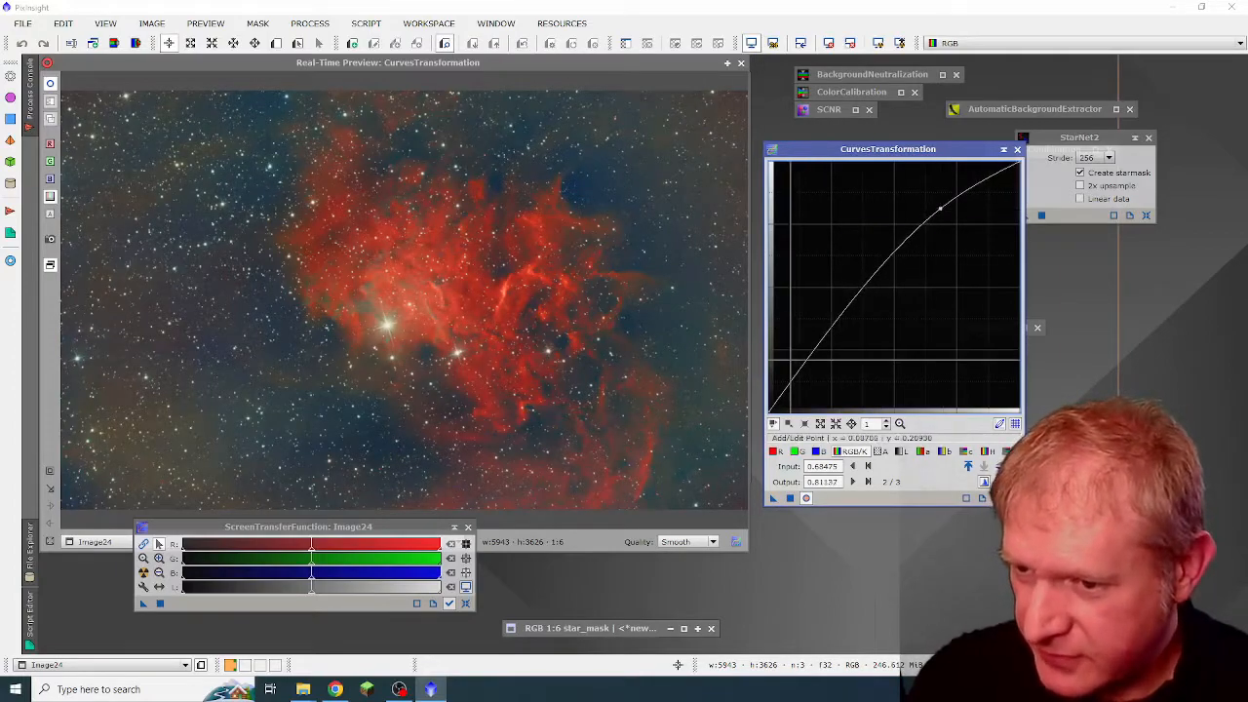
pyautogui.click(808, 362)
pyautogui.moveTo(809, 360); pyautogui.dragTo(811, 370)
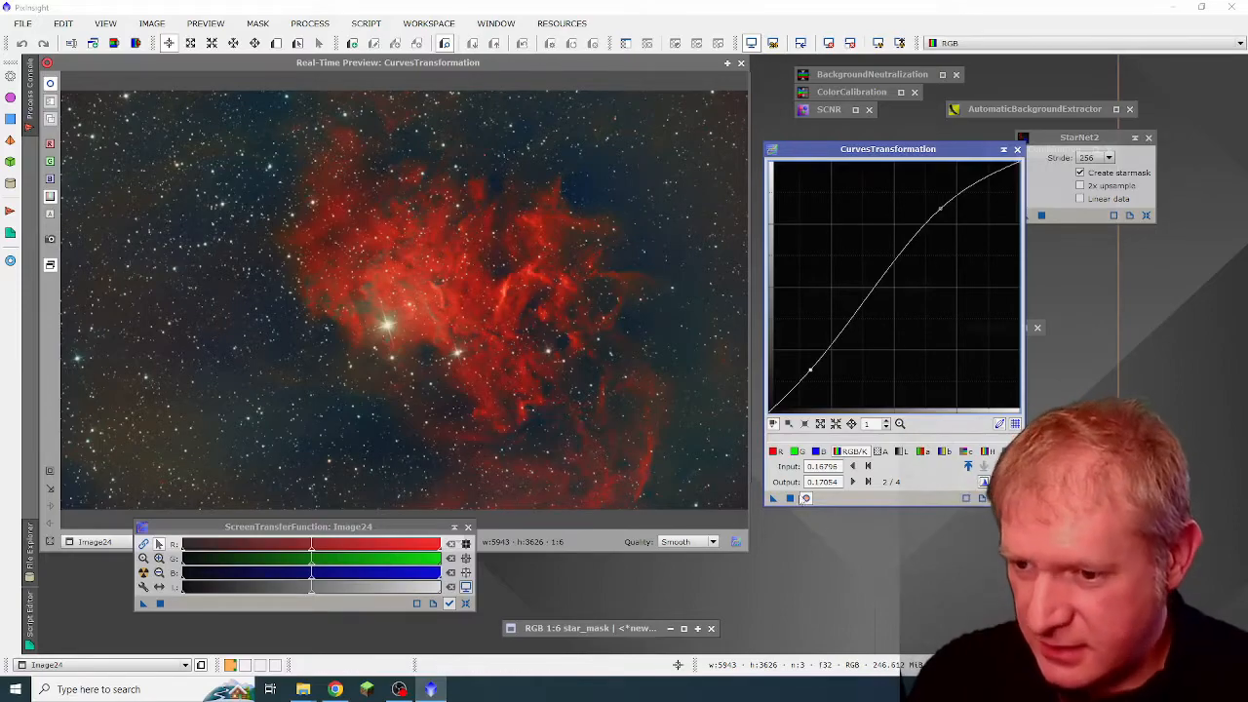
# - Close the real-time preview, apply the contrast curve to Image24, and collapse CurvesTransformation
pyautogui.click(806, 498)
pyautogui.click(741, 65)
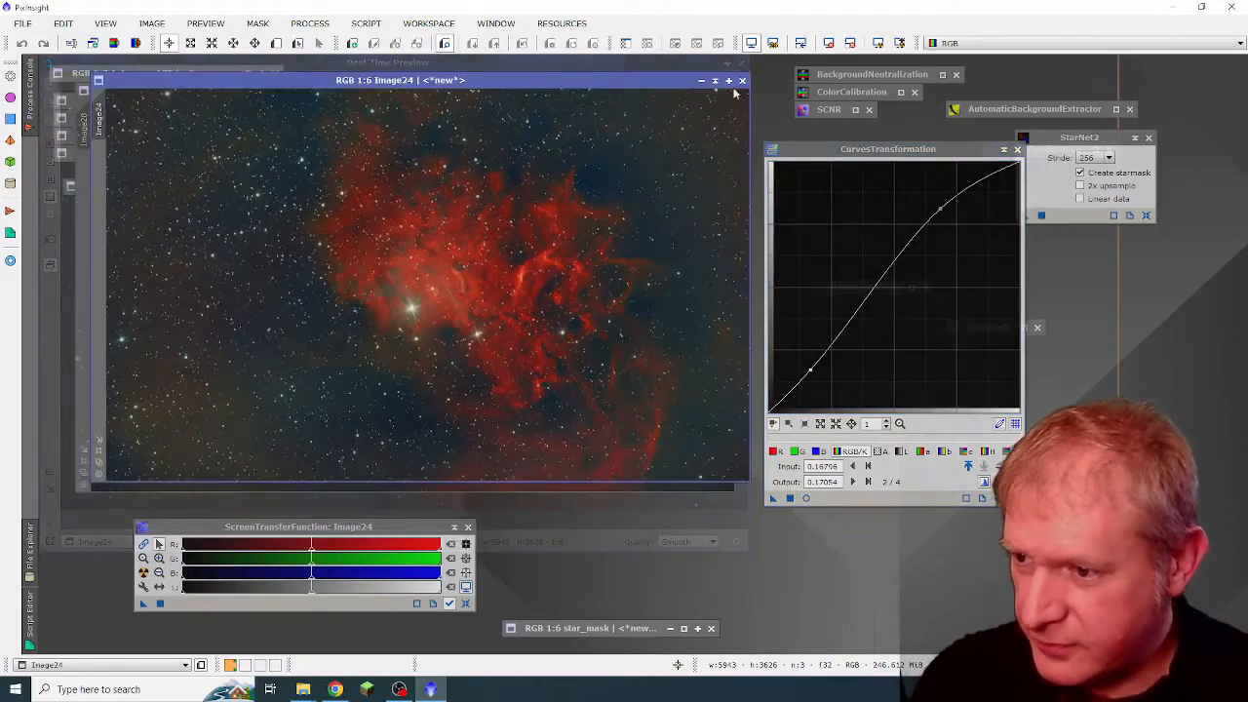
pyautogui.moveTo(773, 499); pyautogui.dragTo(613, 385)
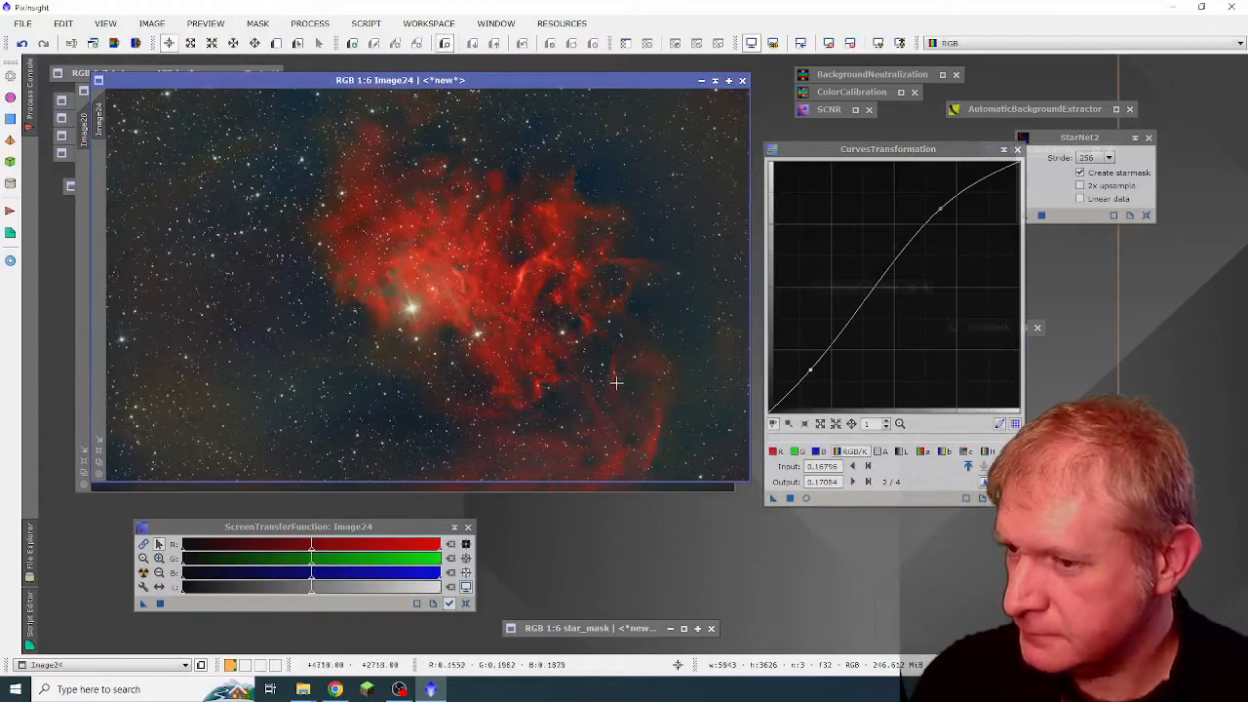
pyautogui.click(1005, 150)
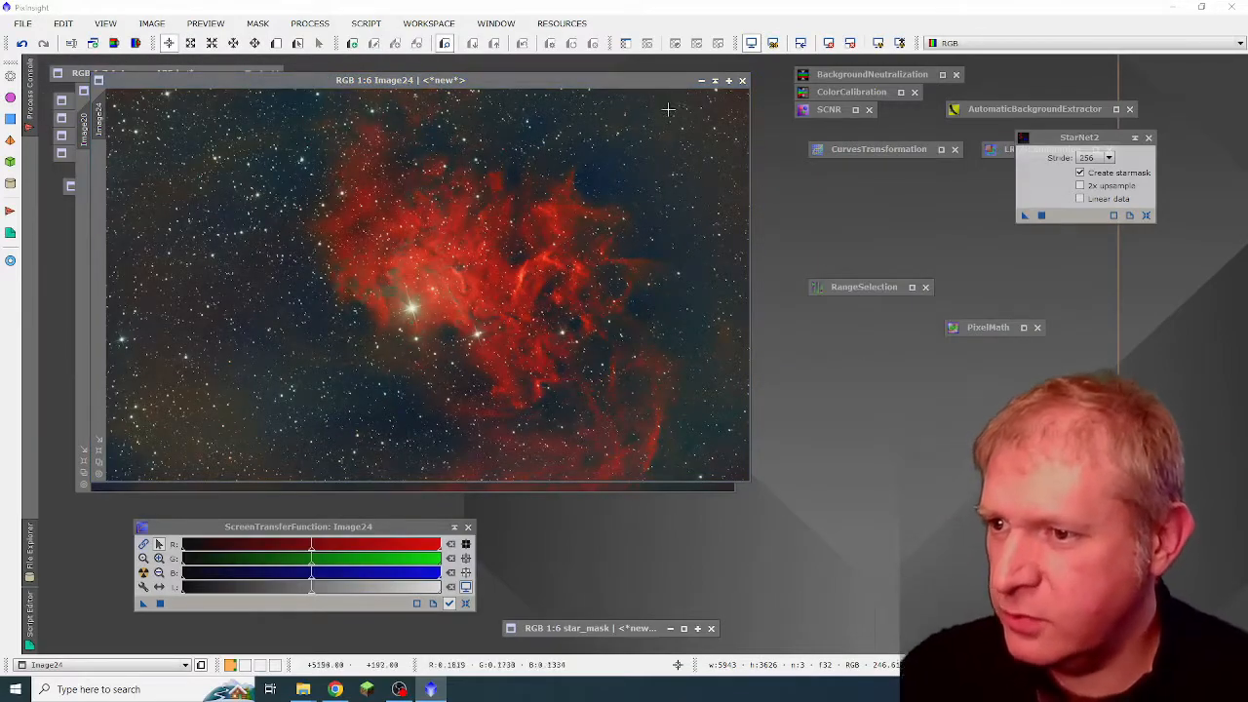
# - Define a small preview over the upper-left edge of the nebula in Image24 and display that preview
pyautogui.moveTo(646, 82); pyautogui.dragTo(644, 90)
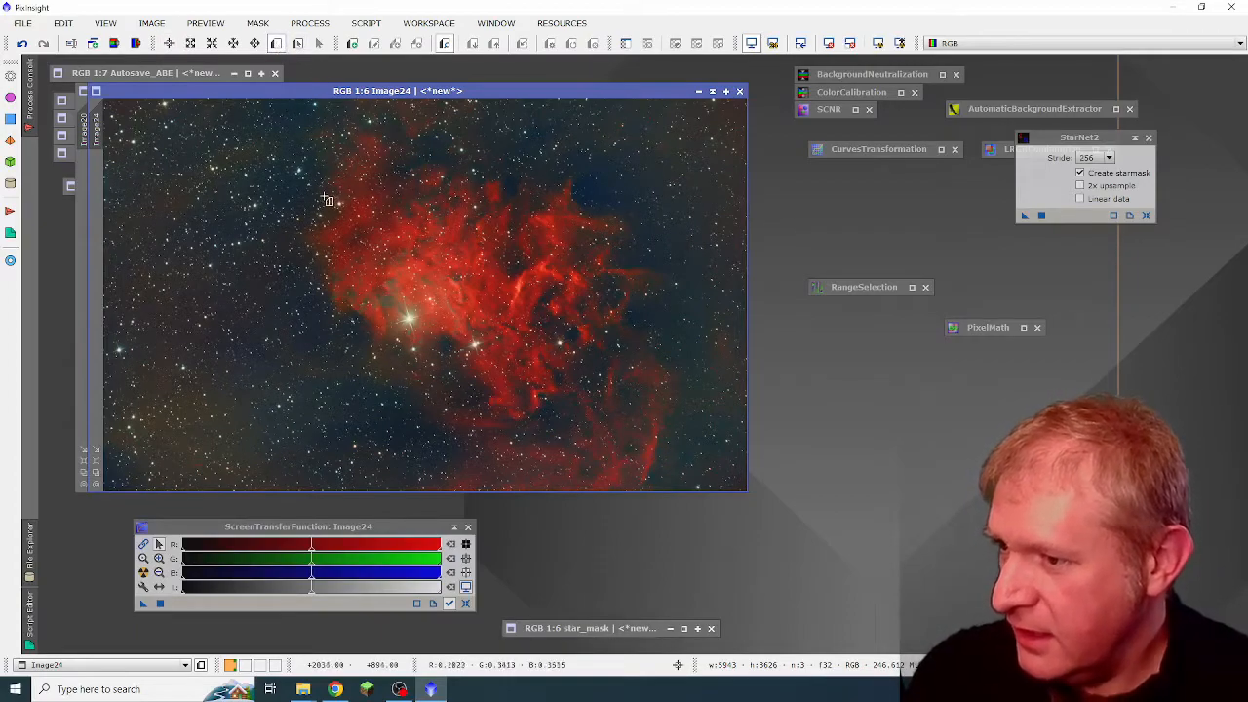
pyautogui.moveTo(305, 201); pyautogui.dragTo(388, 277)
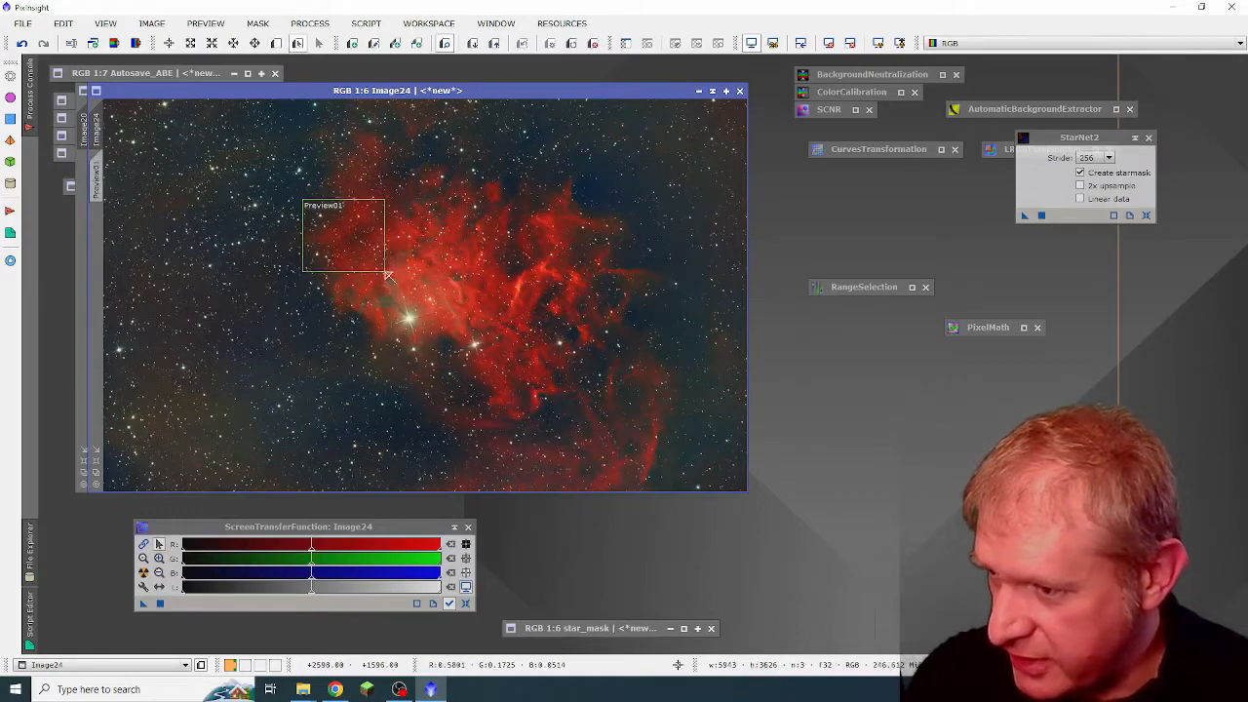
pyautogui.click(95, 183)
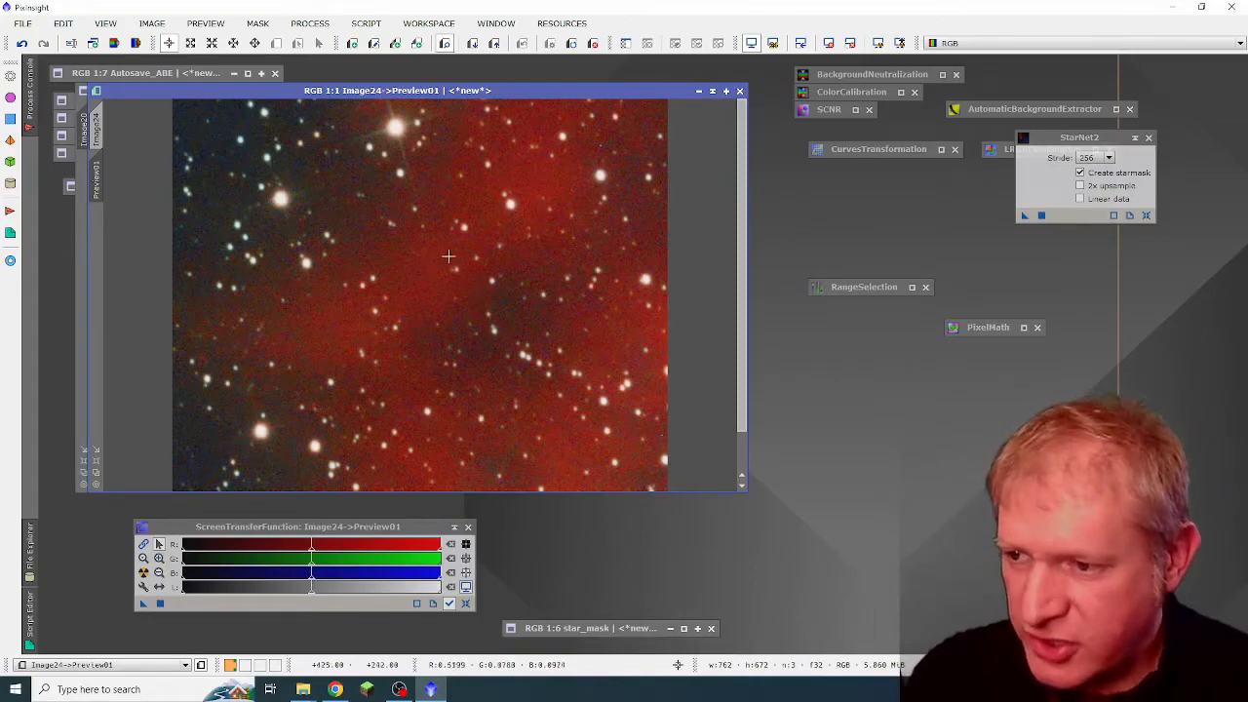
# - Open TGVDenoise and apply it with strength 5.0 and 100 iterations to Preview01
pyautogui.click(310, 24)
pyautogui.moveTo(431, 12)
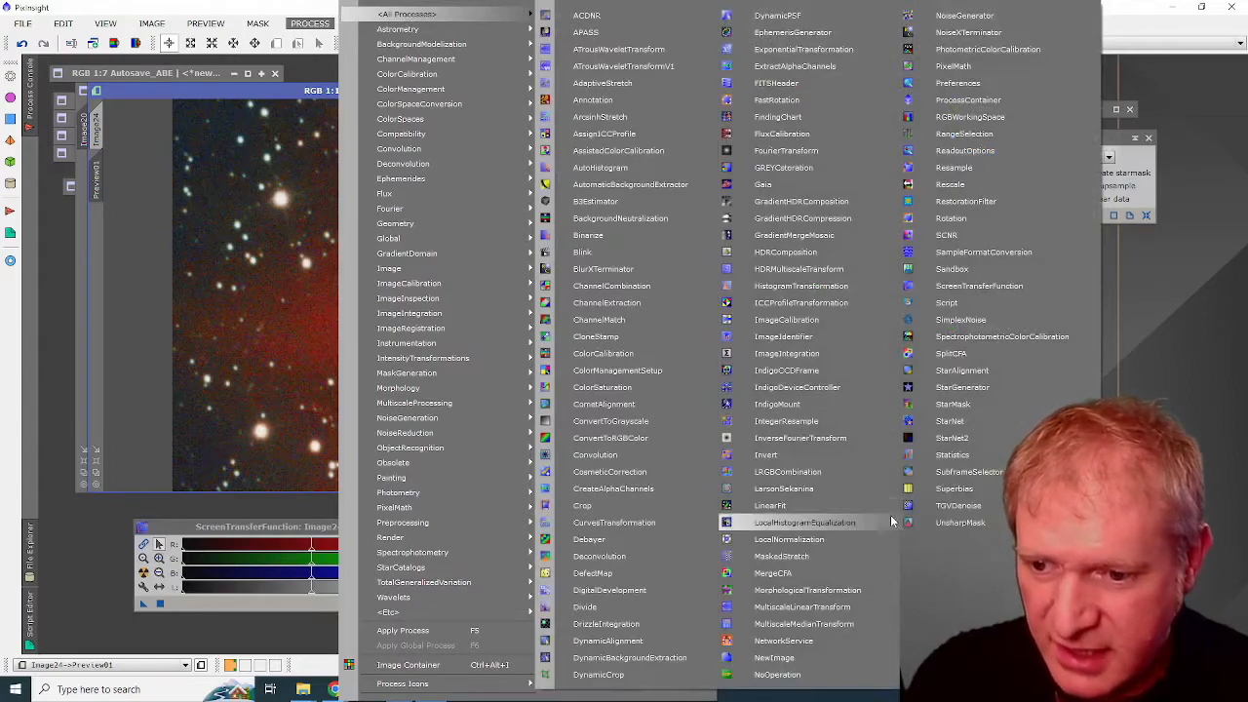
pyautogui.click(951, 509)
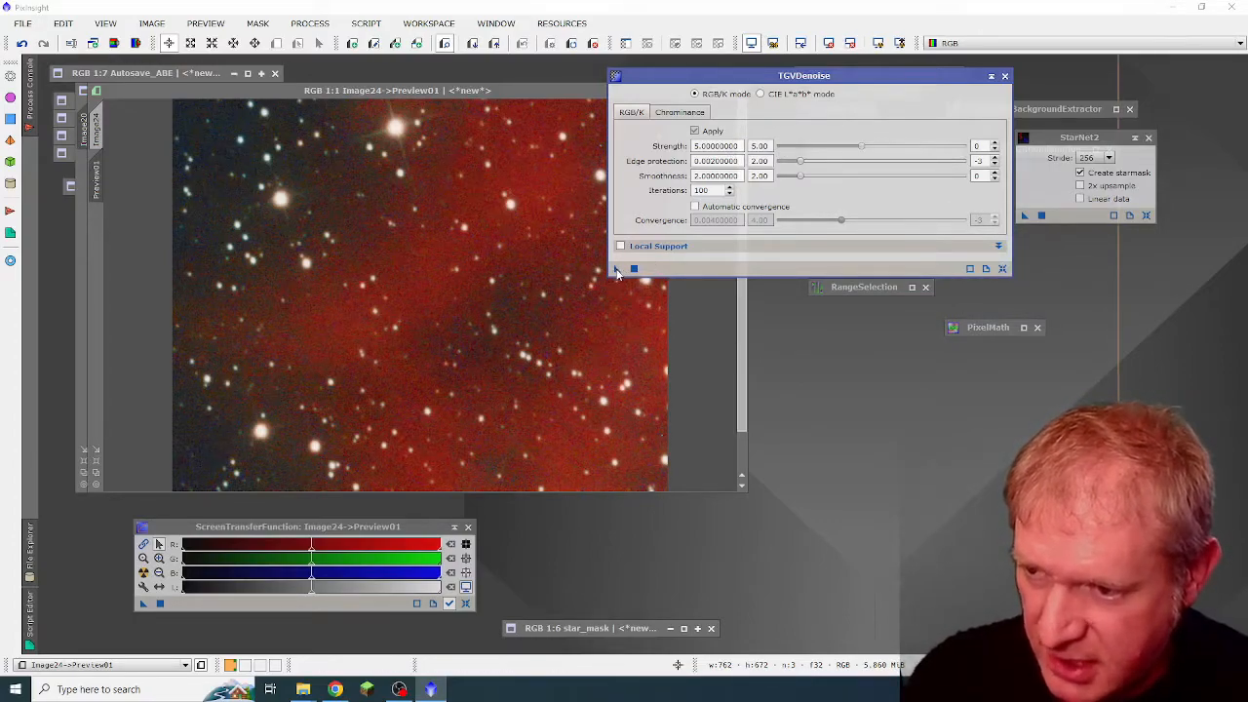
pyautogui.moveTo(507, 284); pyautogui.dragTo(476, 274)
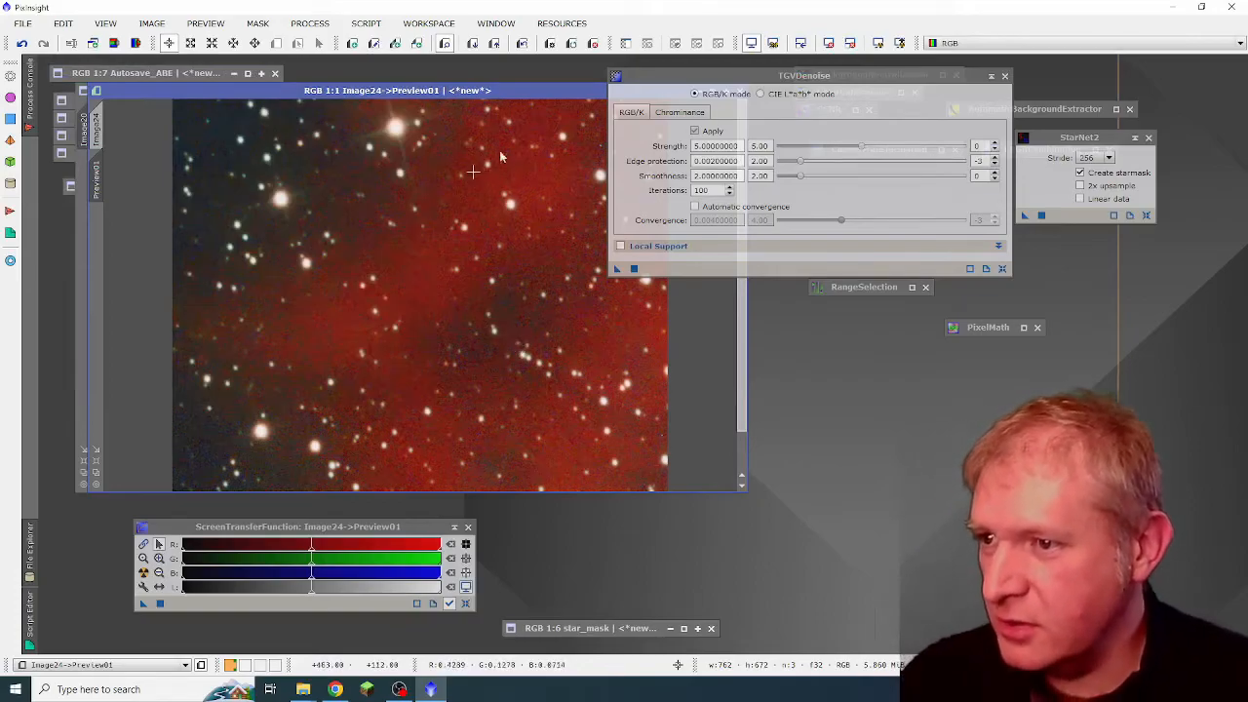
# - Undo the denoising on Preview01, raise the TGVDenoise strength to 5.85, and test it on the preview again
pyautogui.click(572, 46)
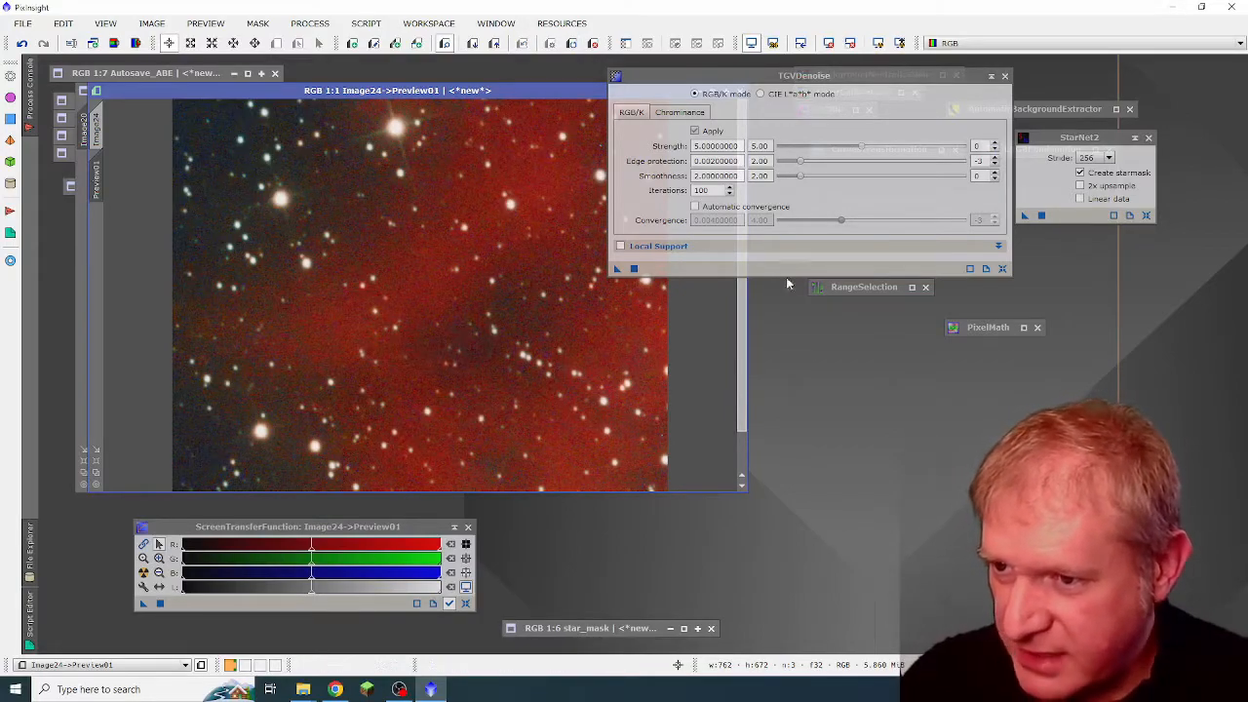
pyautogui.moveTo(861, 146); pyautogui.dragTo(878, 146)
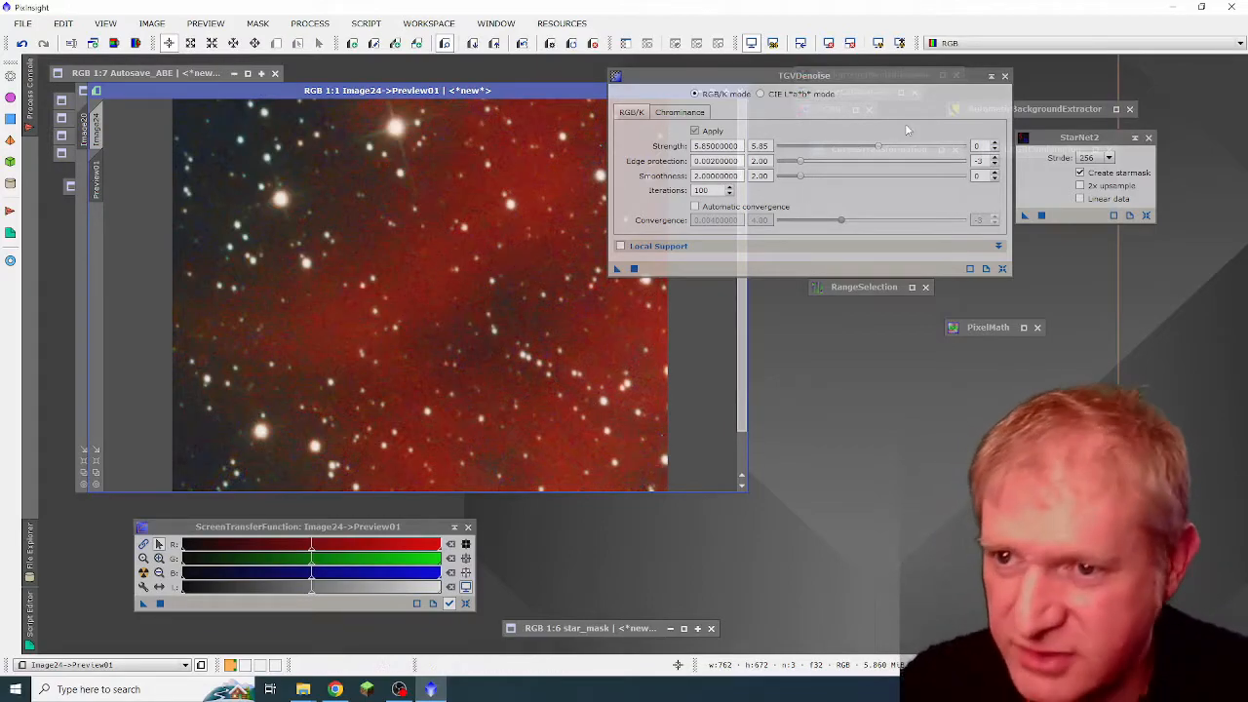
# - Return to the full Image24 view and delete all of its previews
pyautogui.click(96, 125)
pyautogui.click(204, 23)
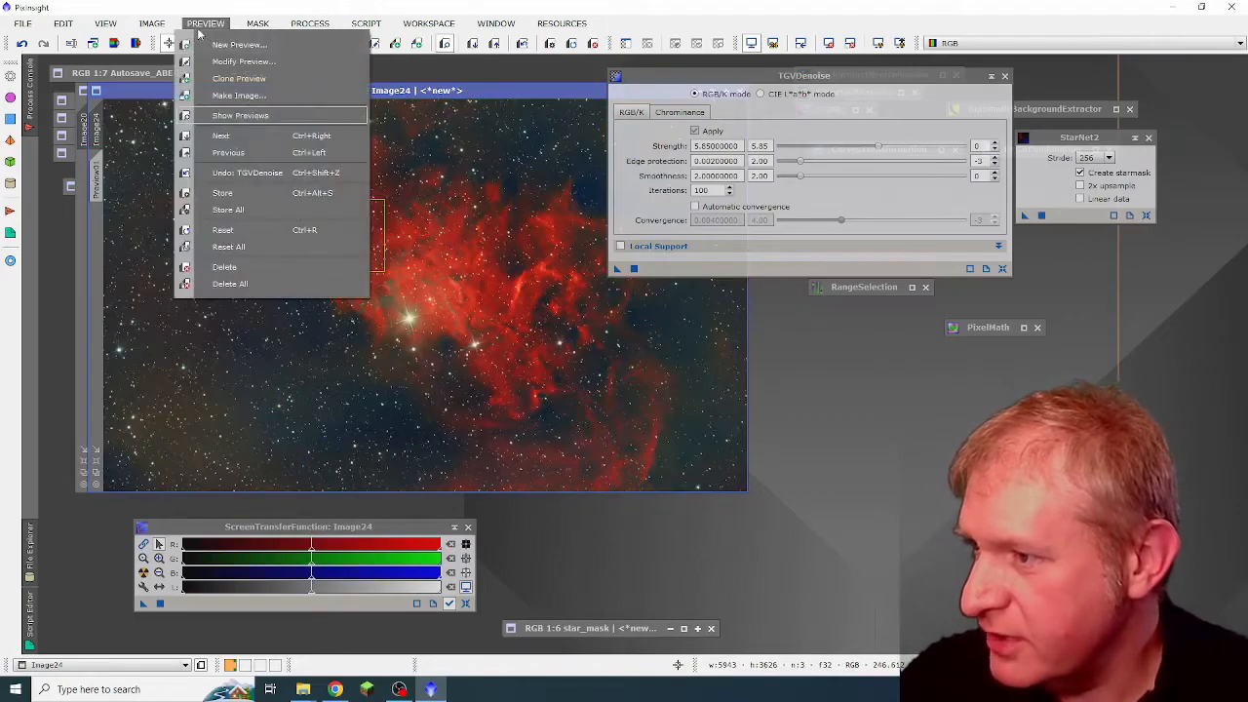
pyautogui.click(261, 284)
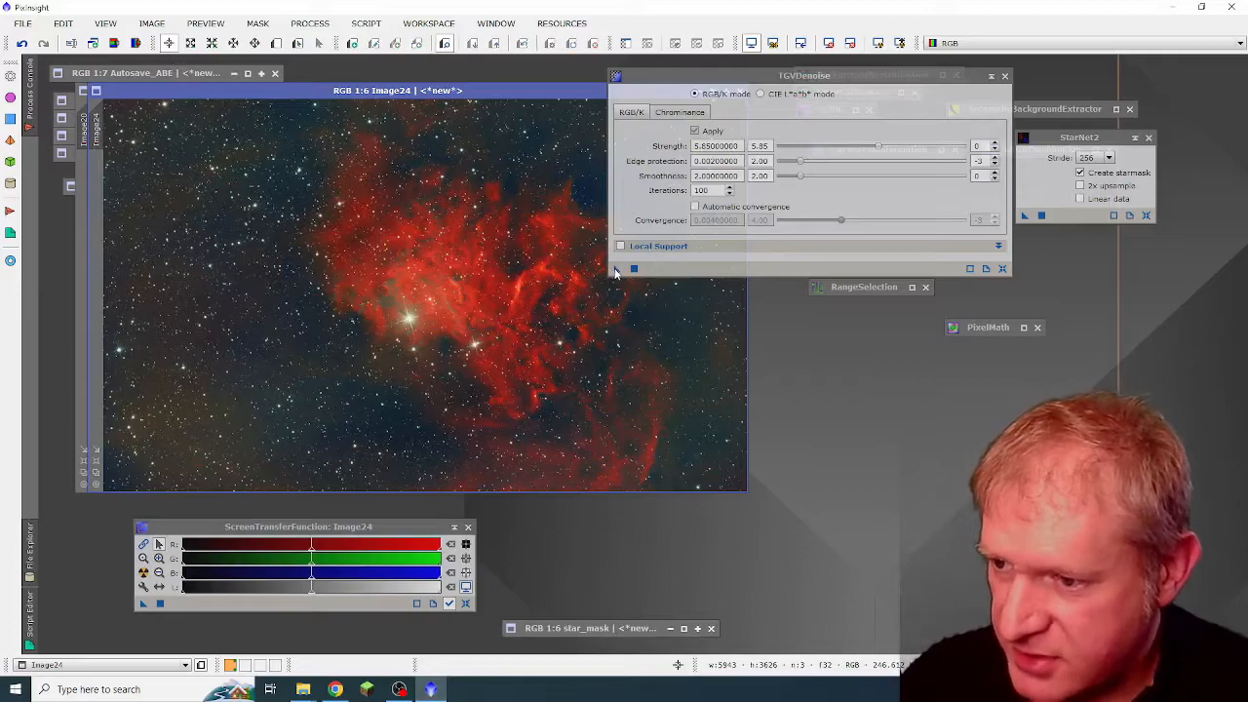
# - Apply TGVDenoise with strength 5.85 to the whole Image24 and collapse its window out of the way
pyautogui.moveTo(616, 270); pyautogui.dragTo(471, 248)
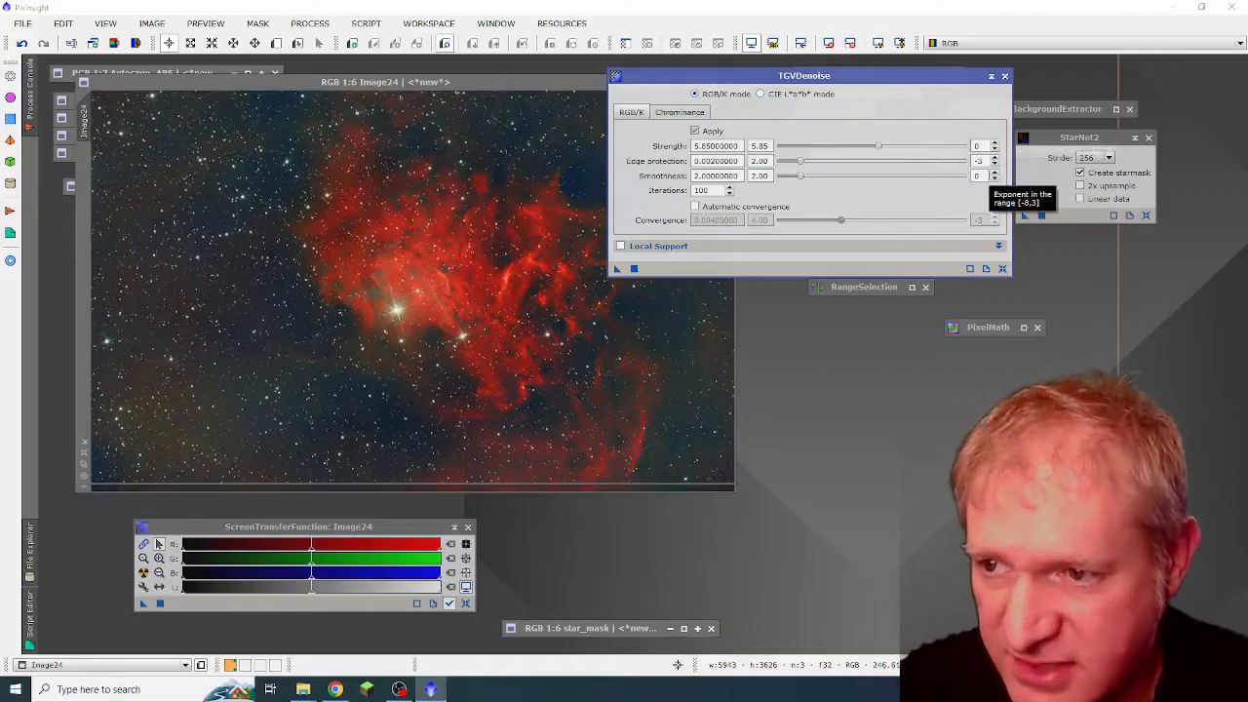
pyautogui.moveTo(939, 74); pyautogui.dragTo(949, 151)
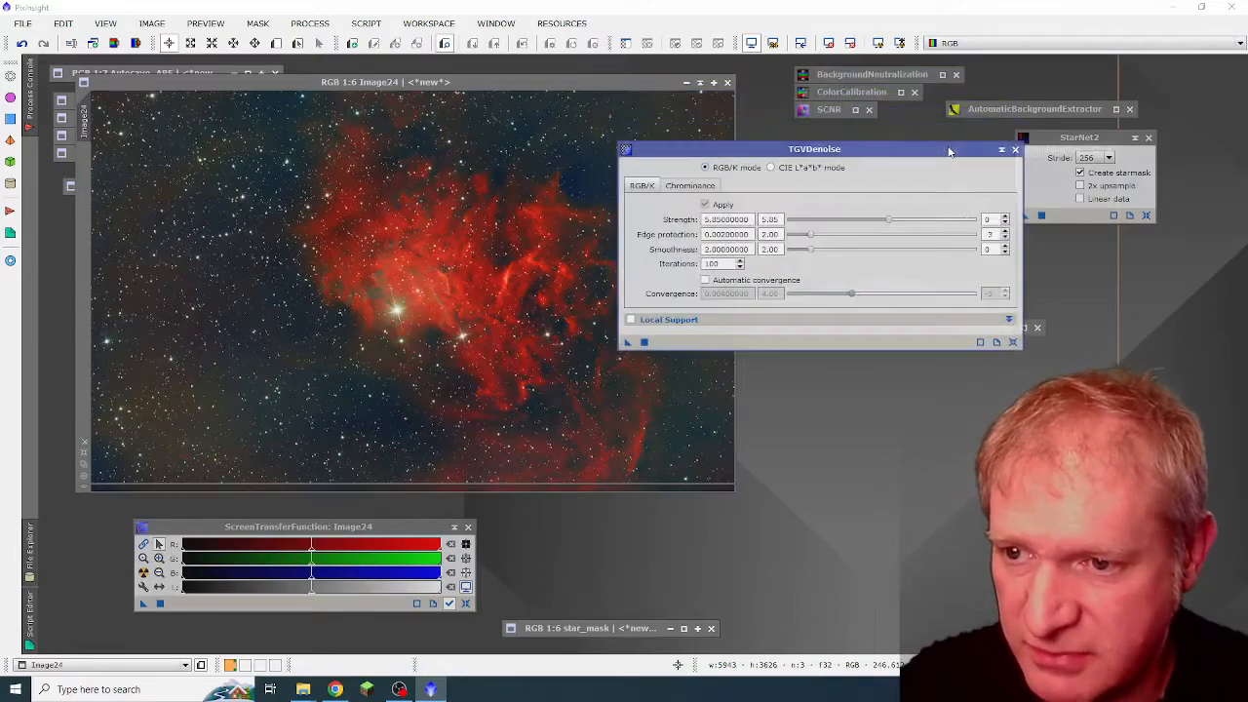
pyautogui.click(1000, 150)
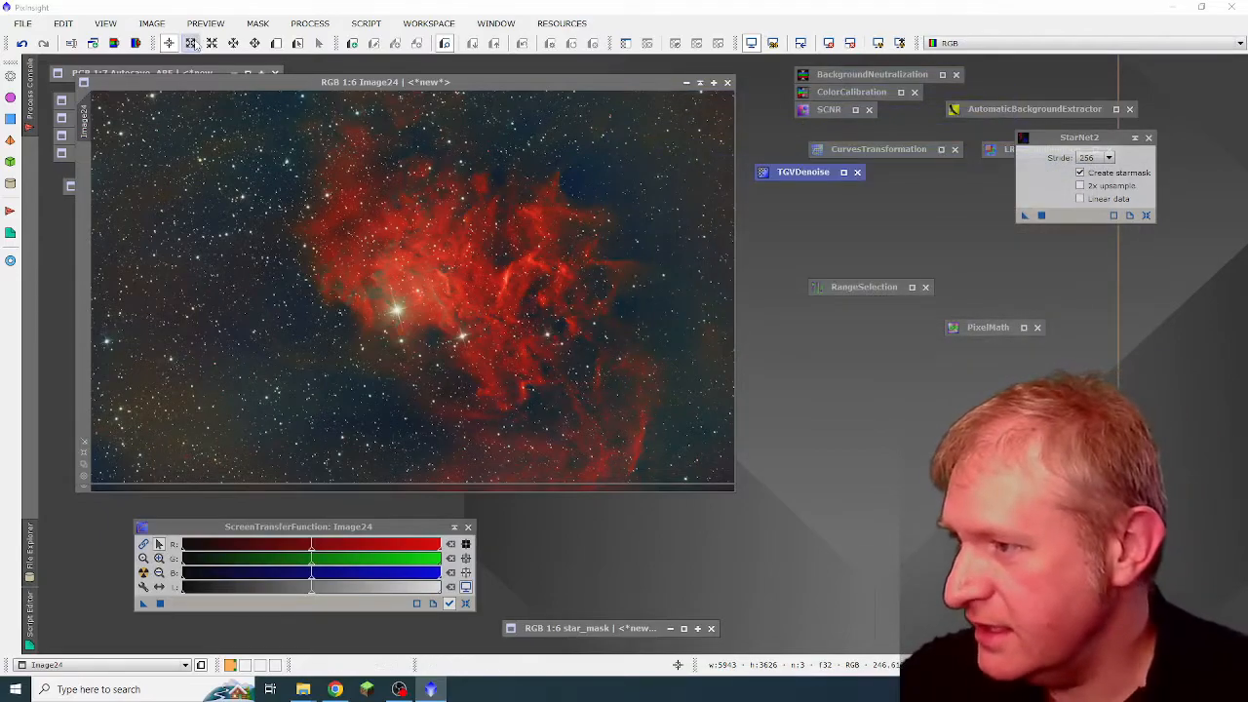
# - Inspect the denoised Image24 at close range around the bright nebula core, then check the whole frame again
pyautogui.click(190, 44)
pyautogui.click(421, 263)
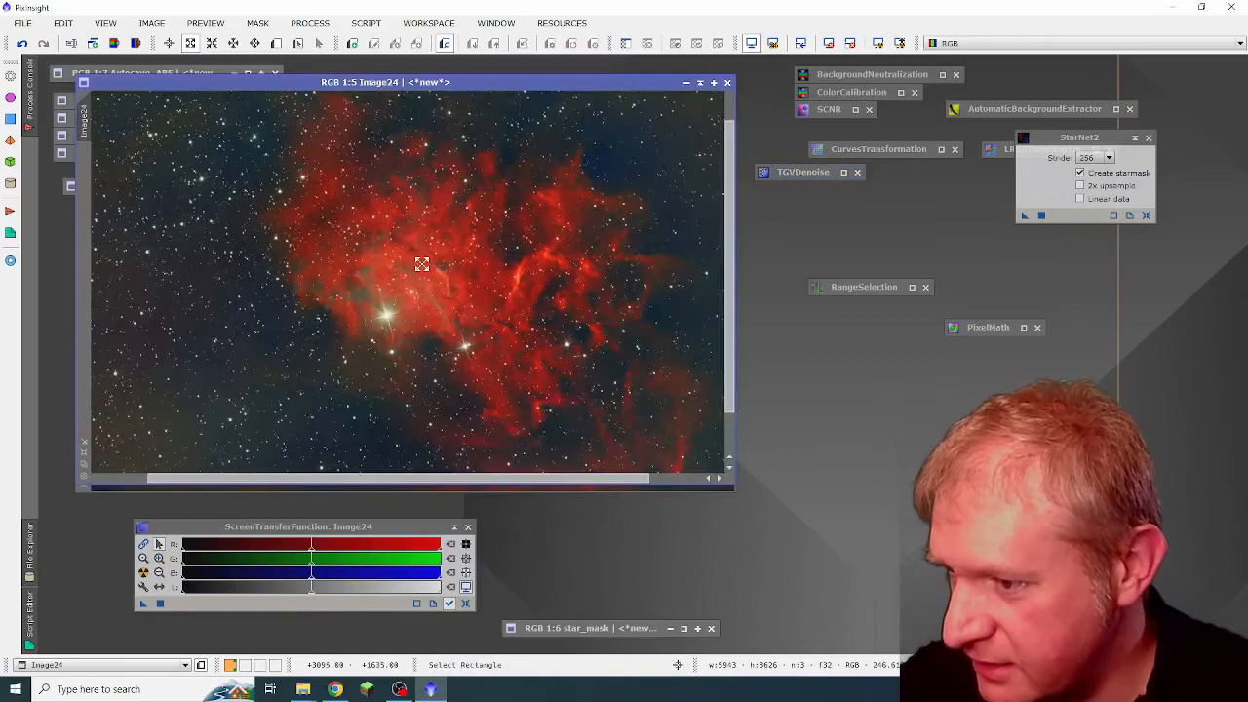
pyautogui.click(421, 263)
pyautogui.click(422, 263)
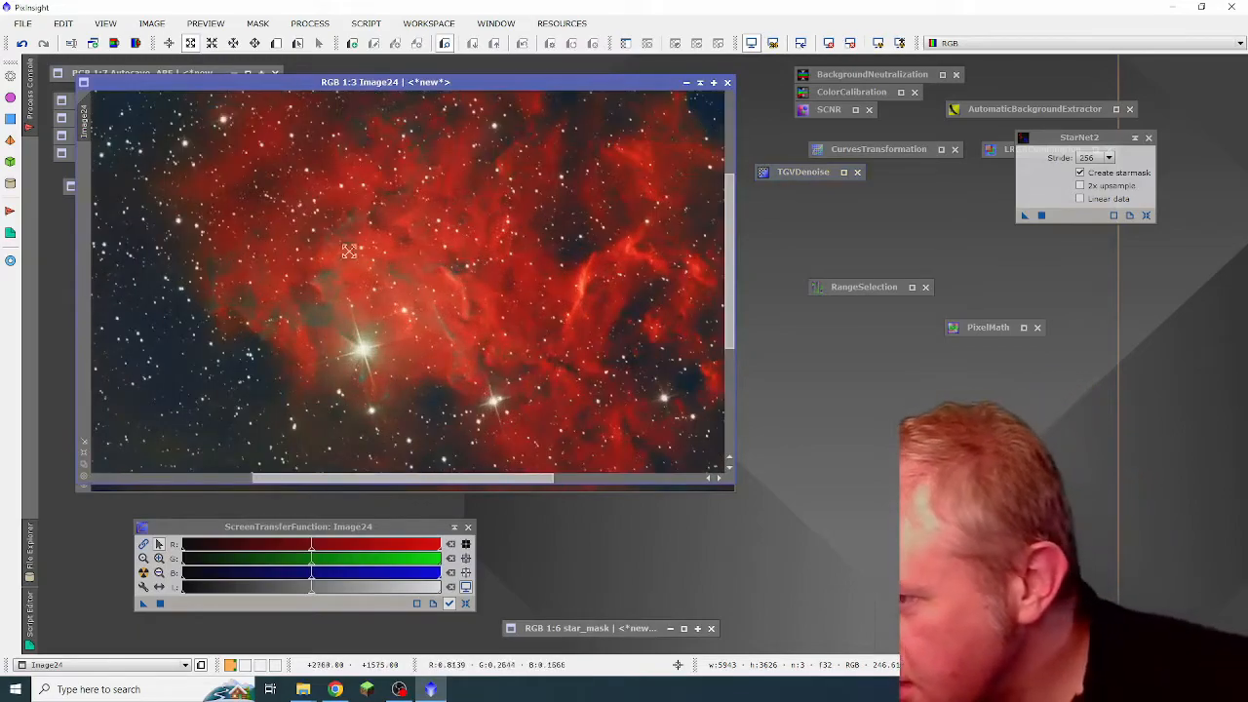
pyautogui.click(331, 242)
pyautogui.click(211, 43)
pyautogui.click(336, 218)
pyautogui.click(390, 236)
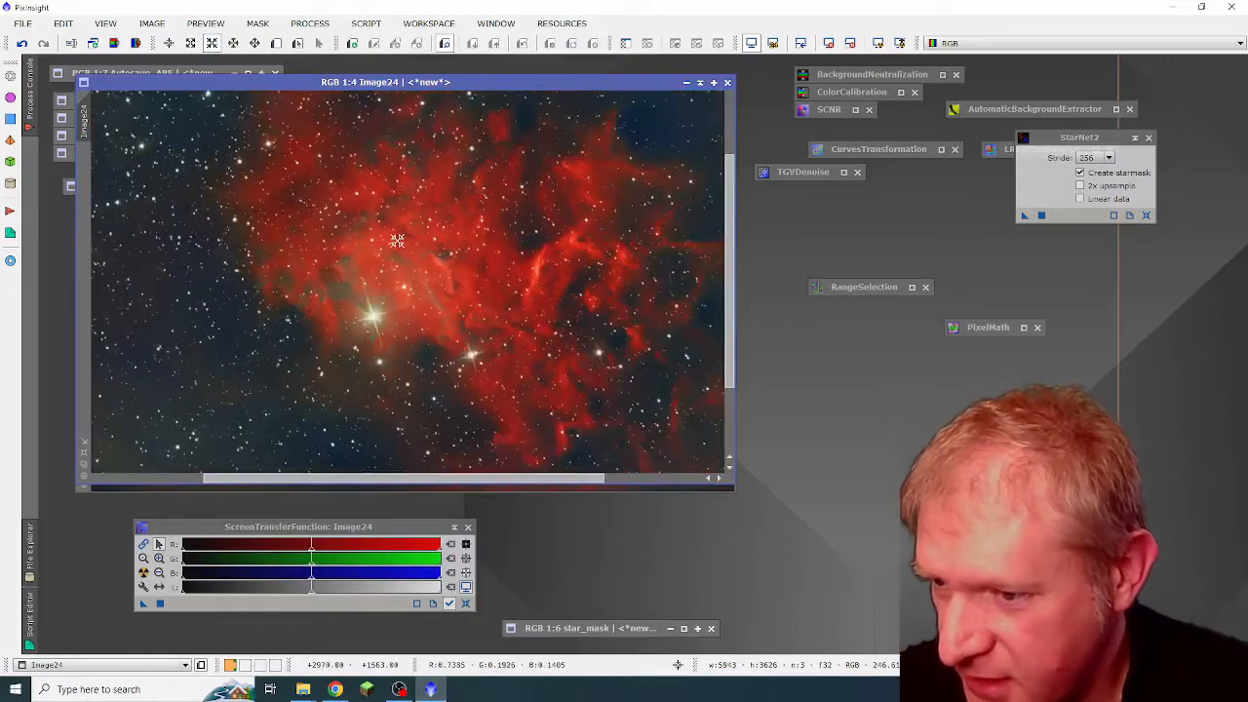
pyautogui.click(397, 240)
pyautogui.click(396, 240)
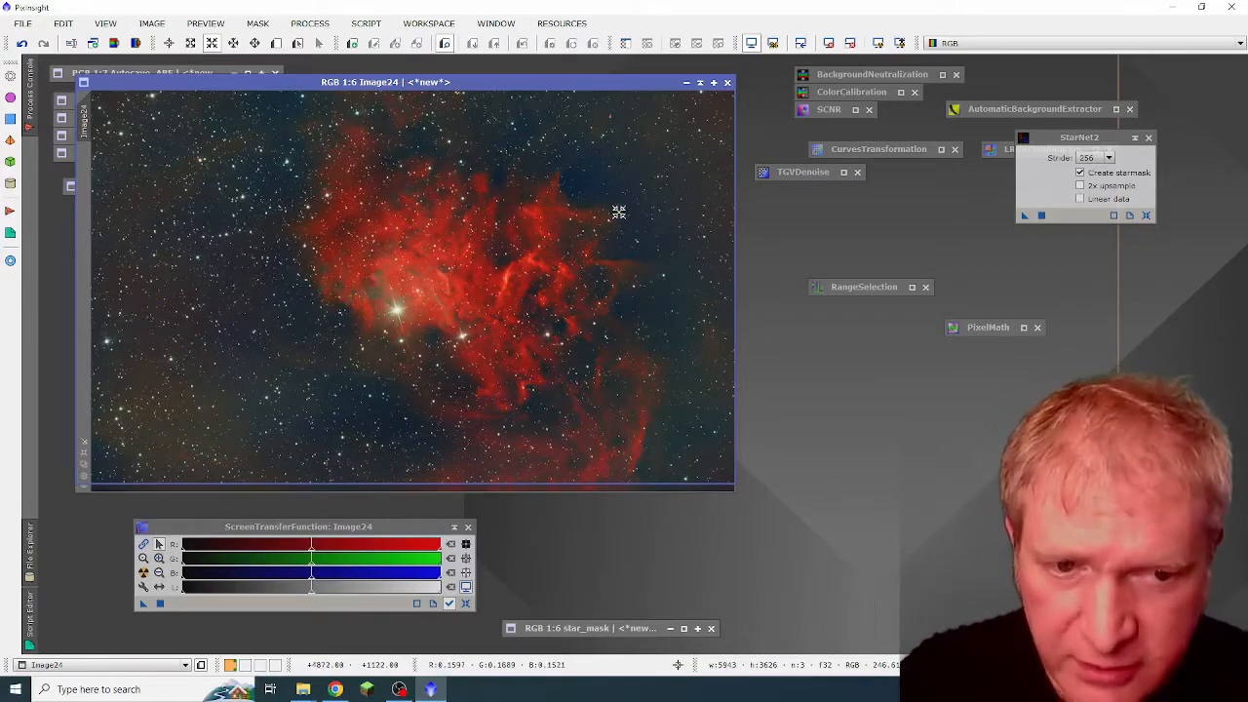
pyautogui.moveTo(607, 86); pyautogui.dragTo(613, 94)
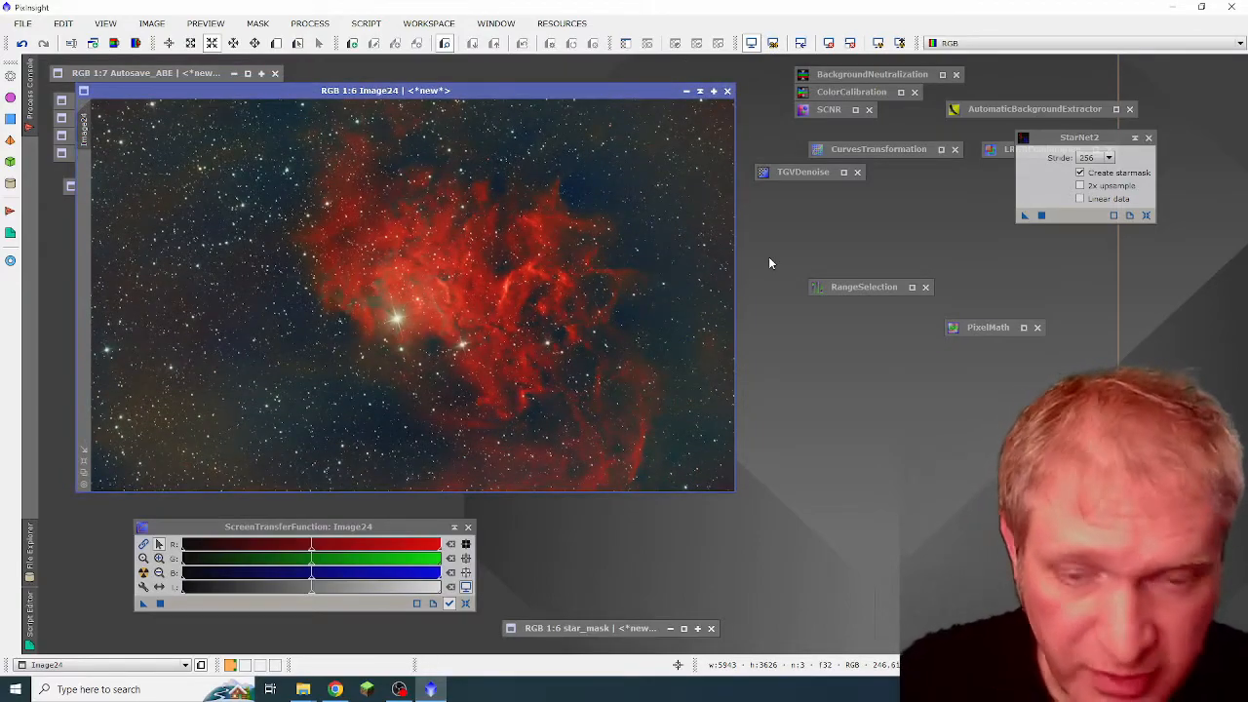
# - Open the EZ Denoise script from the EZ Processing Suite for Image24
pyautogui.click(368, 24)
pyautogui.moveTo(400, 45)
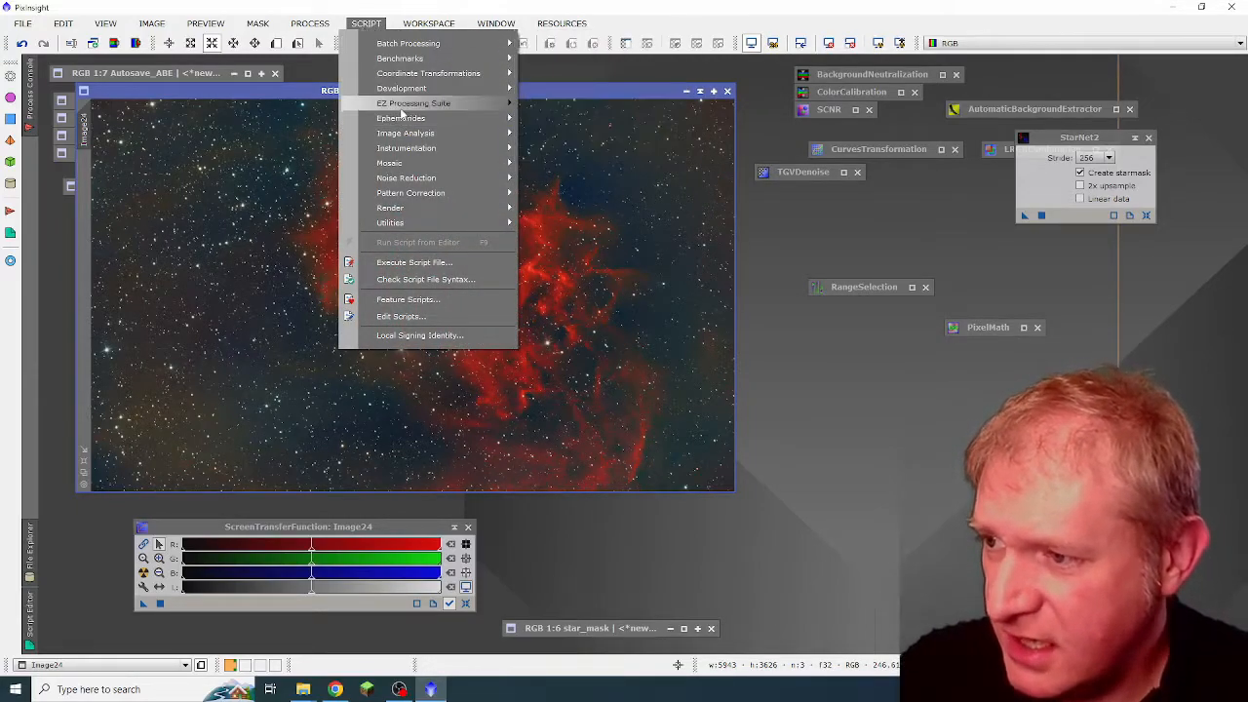
pyautogui.moveTo(404, 113)
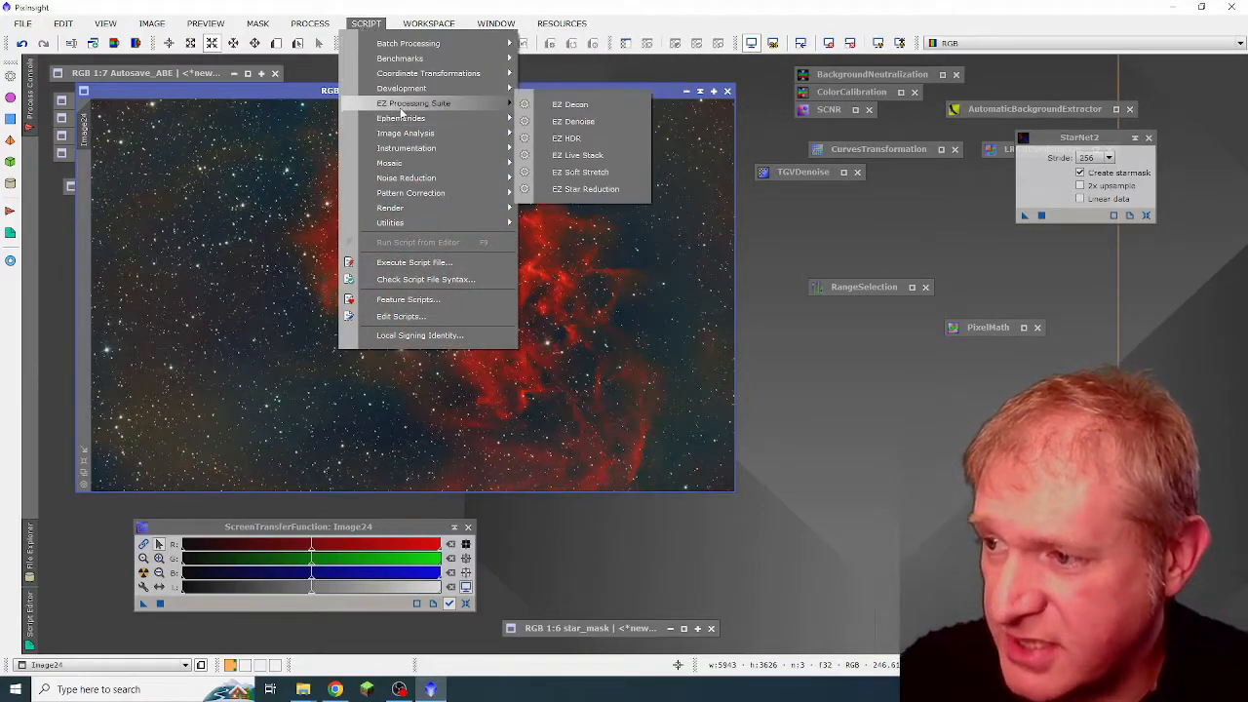
pyautogui.click(582, 121)
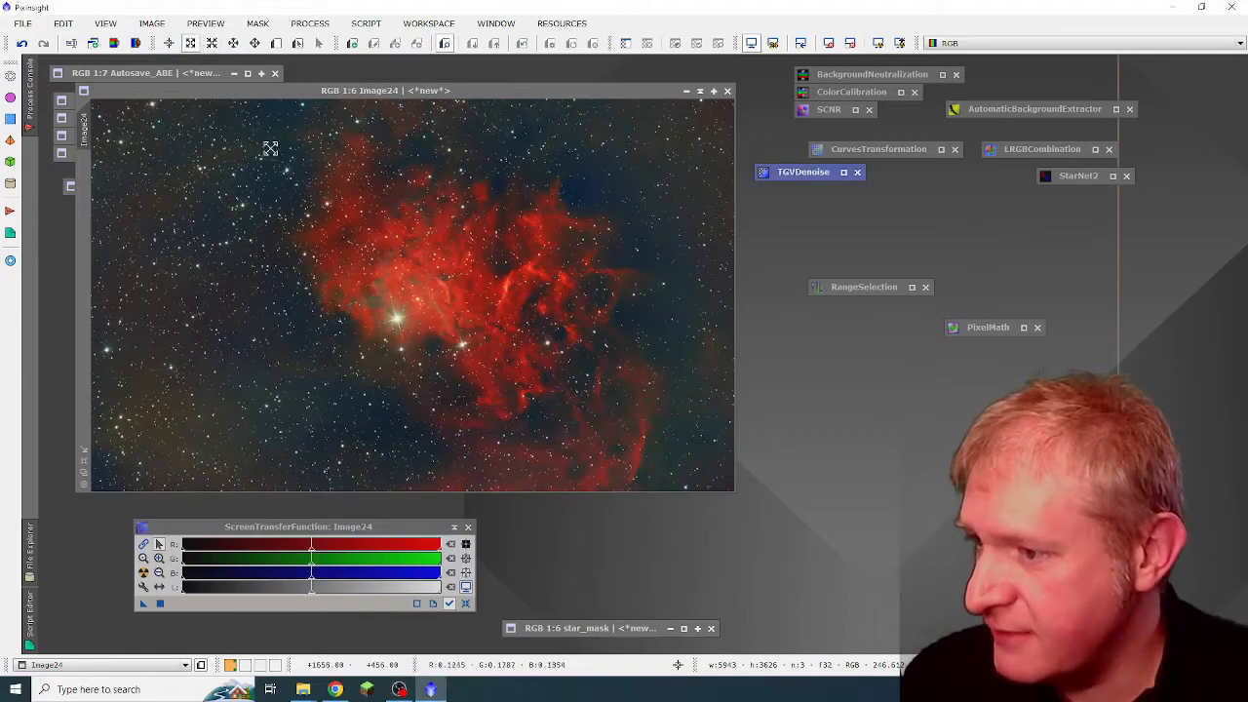
# - Examine the noise-reduced nebula core and surrounding stars in Image24 up close, and return to the full frame
pyautogui.scroll(4, 377, 251)
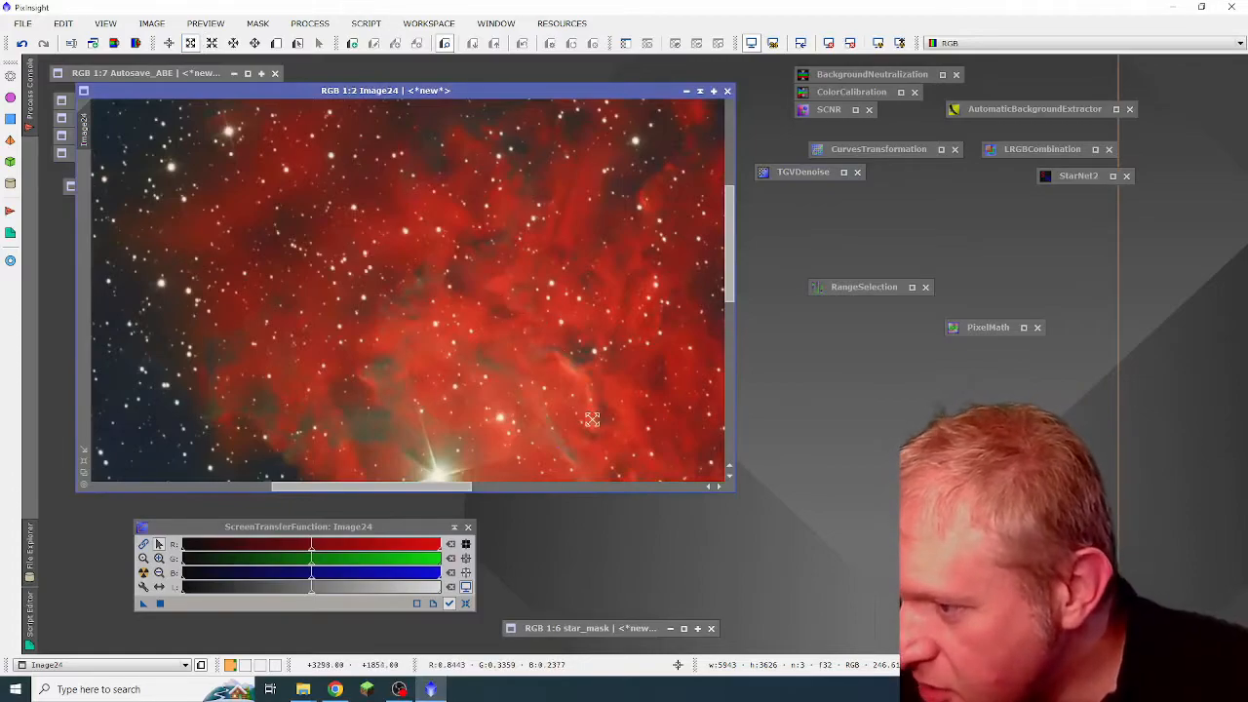
pyautogui.click(211, 43)
pyautogui.click(287, 249)
pyautogui.click(298, 267)
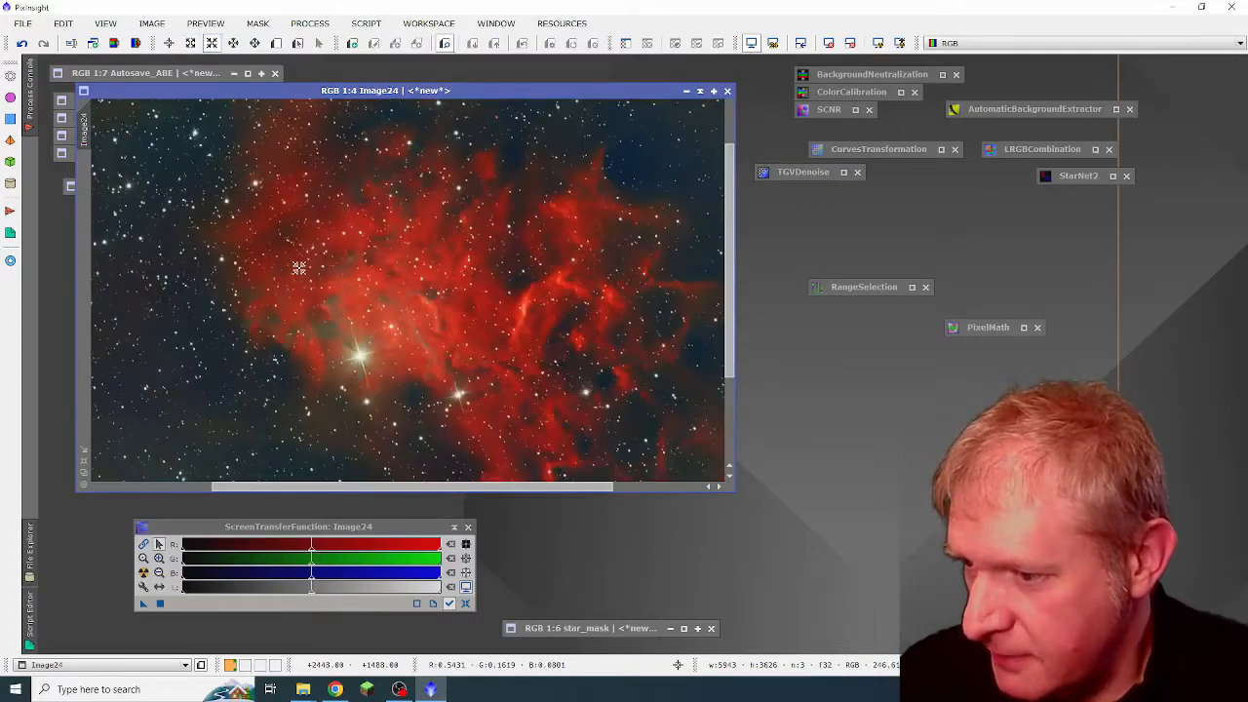
pyautogui.click(299, 267)
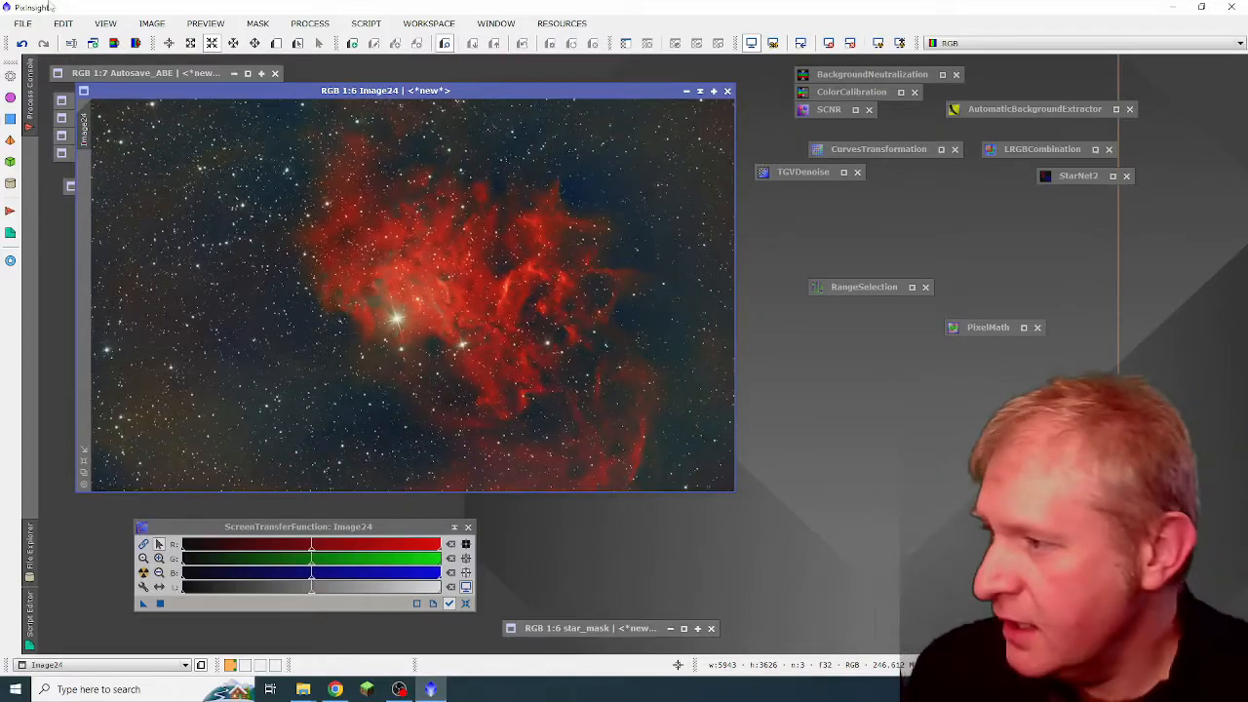
# - Save Image24 as the TIFF file "Flaming Star Process" in the Flaming Star Nebula folder, using 16-bit unsigned integer samples
pyautogui.click(23, 24)
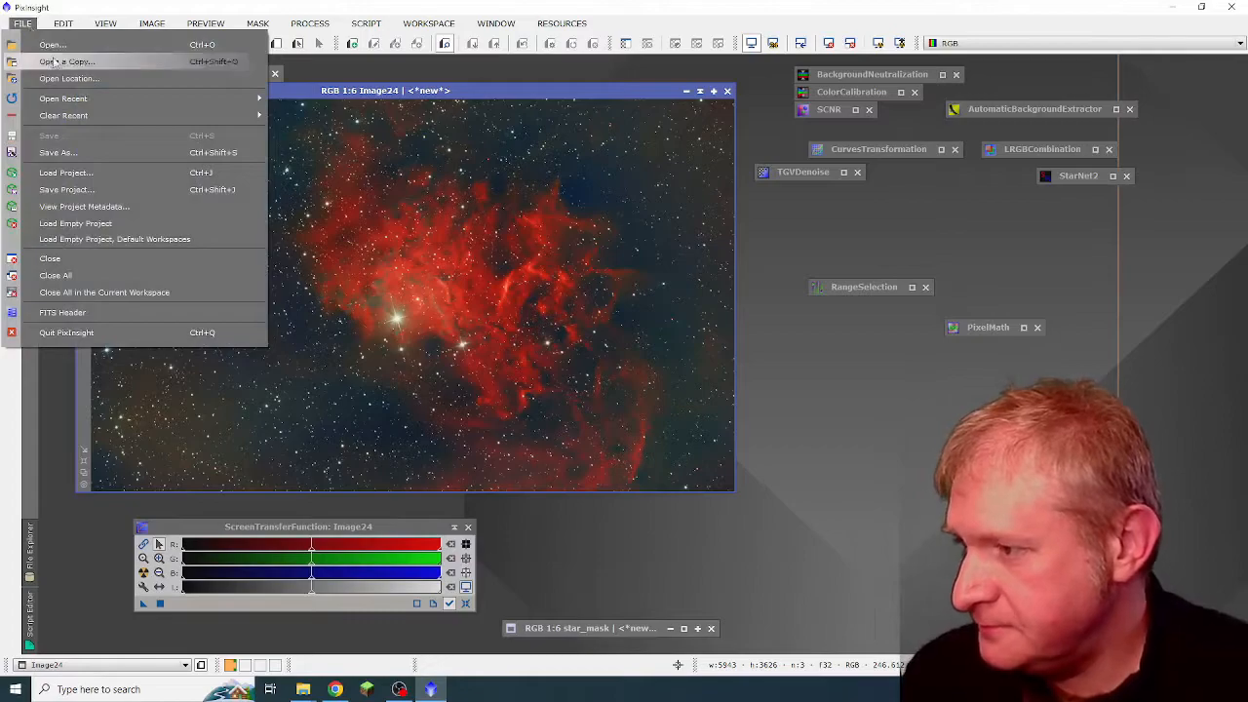
pyautogui.click(76, 151)
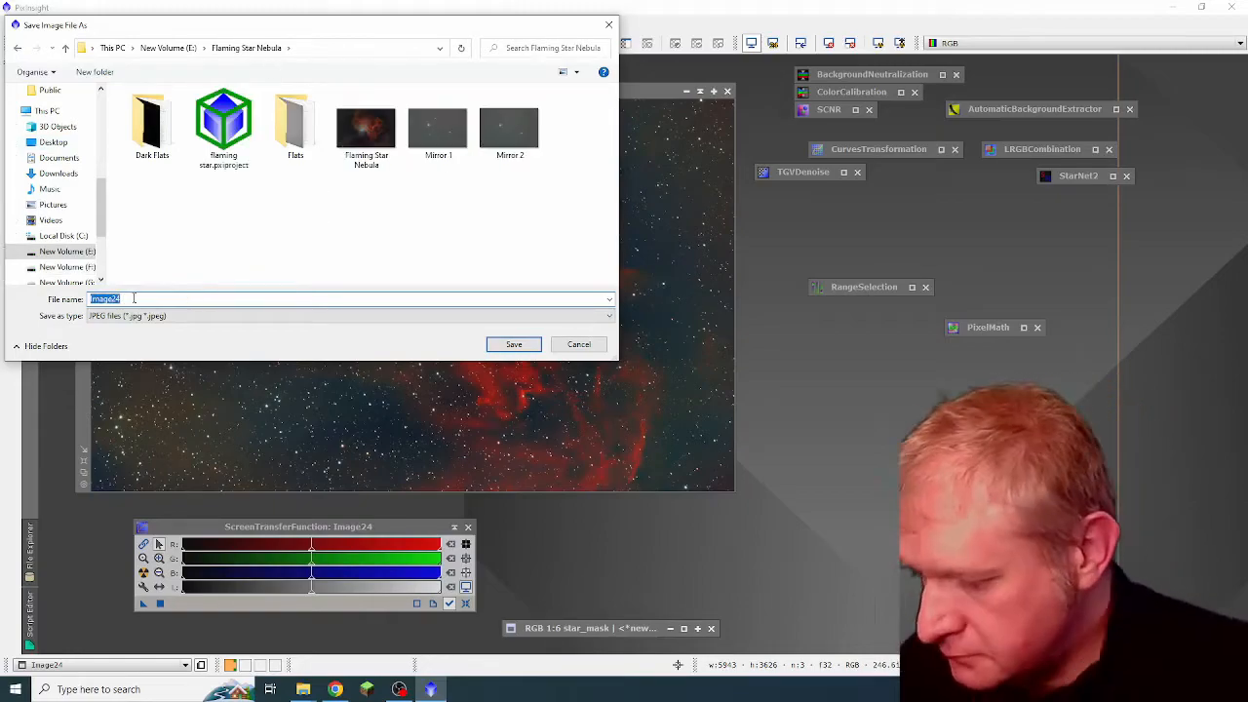
pyautogui.write('Flaming Sta')
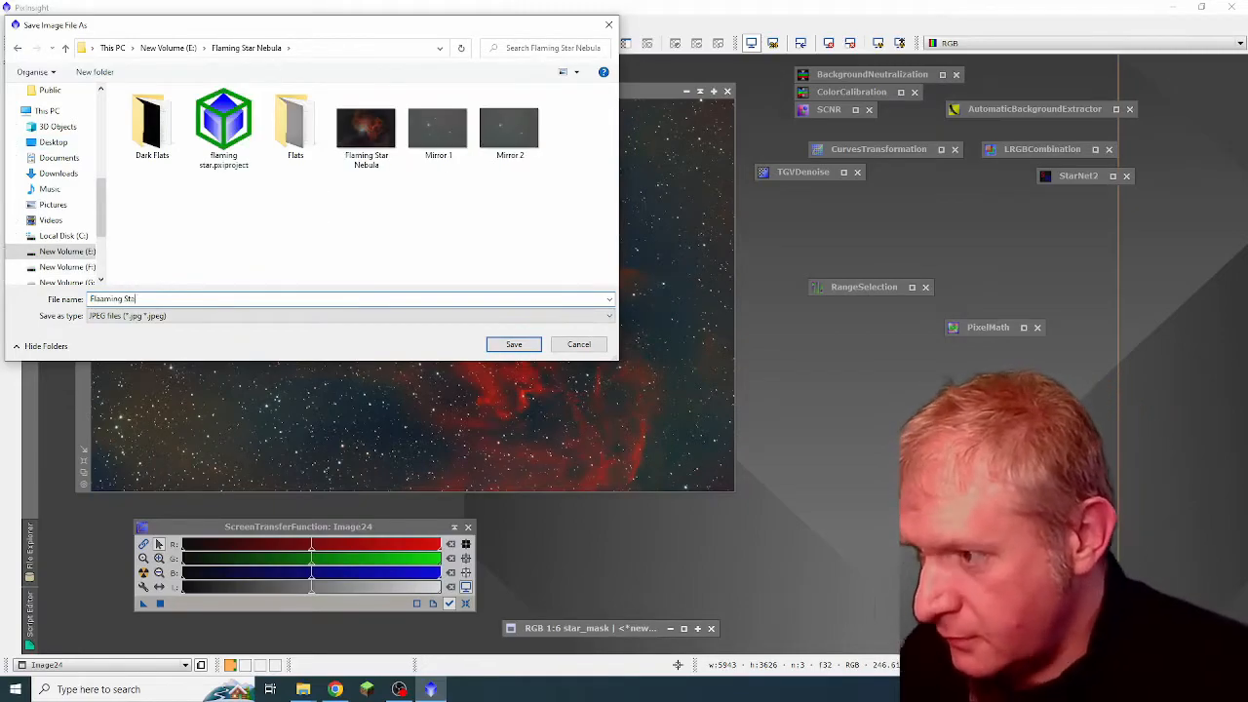
pyautogui.write('r Process')
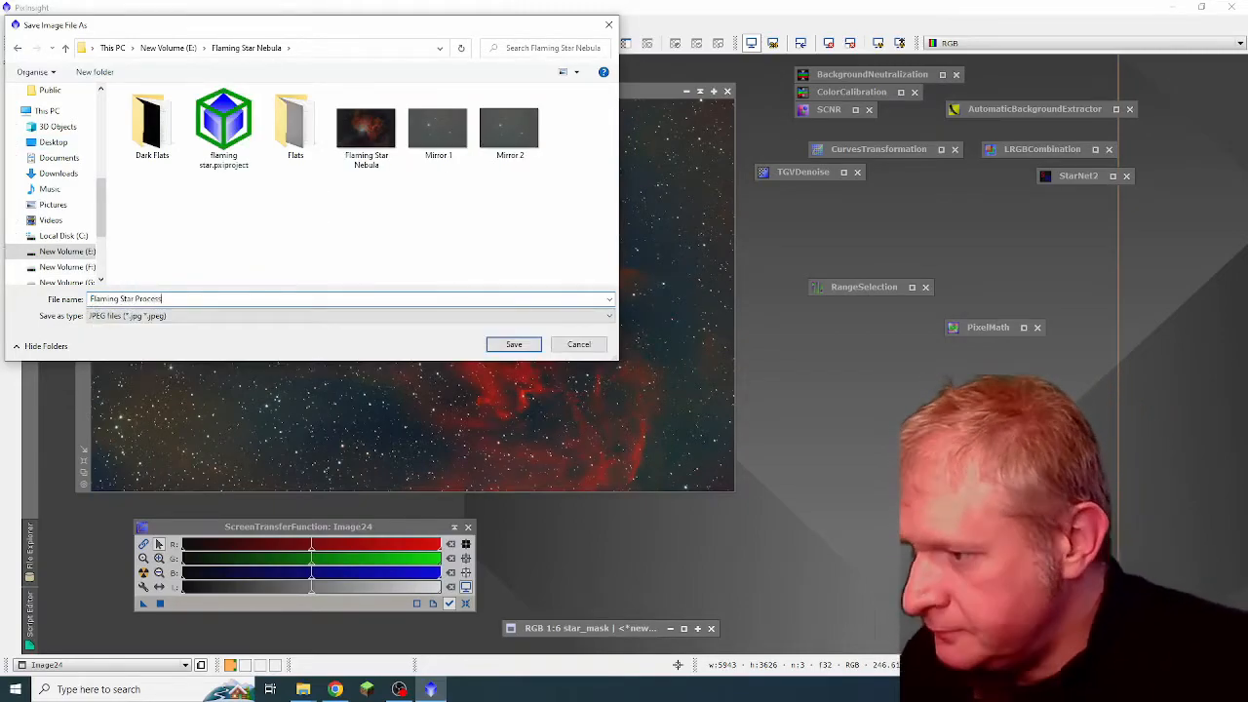
pyautogui.click(510, 316)
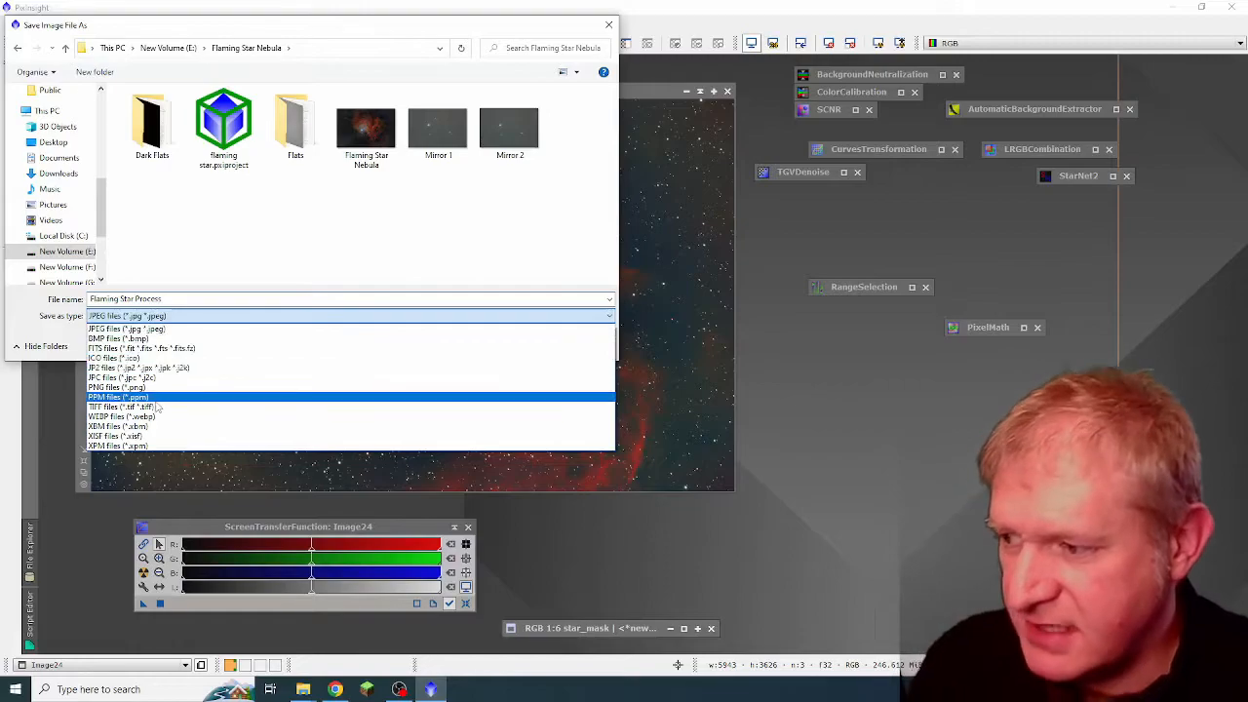
pyautogui.click(148, 409)
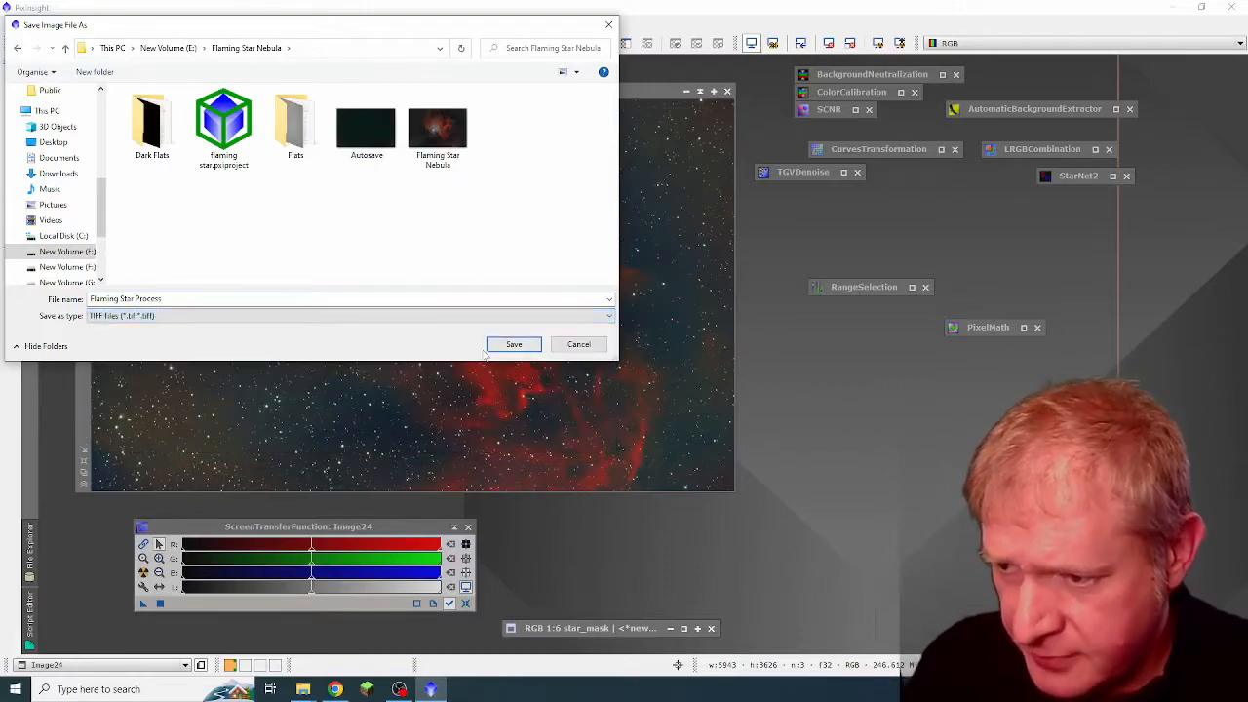
pyautogui.click(514, 346)
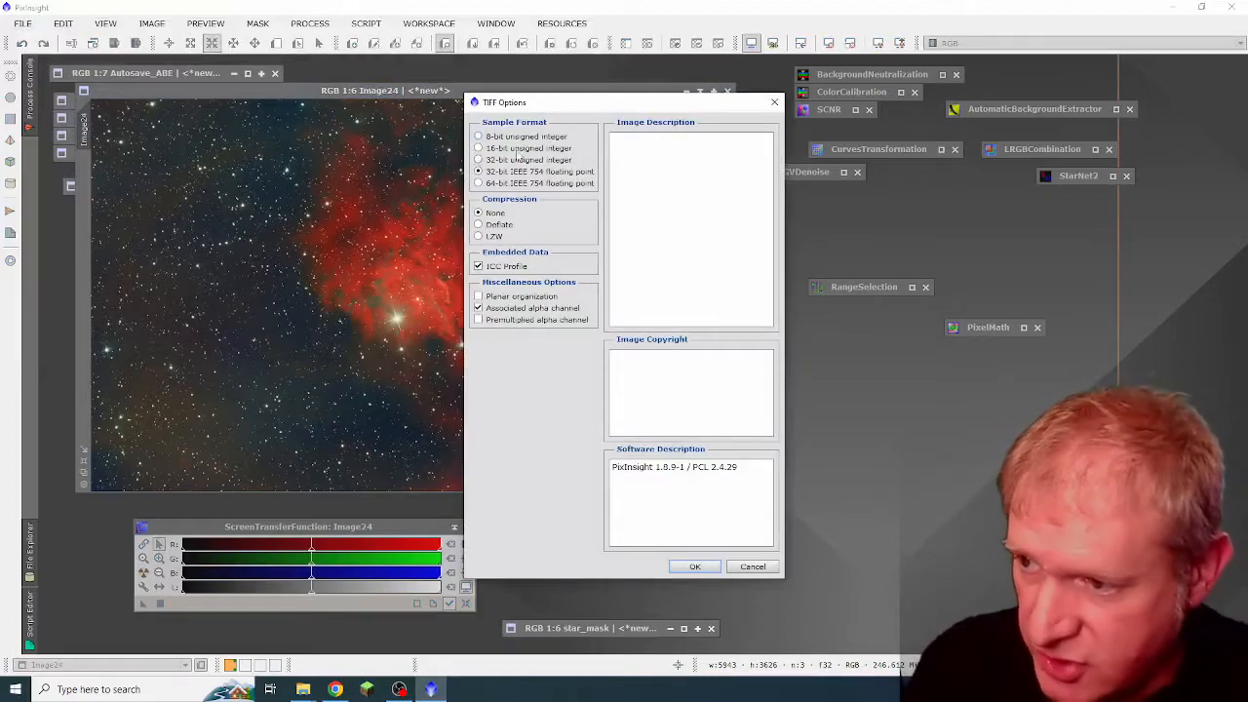
pyautogui.click(491, 148)
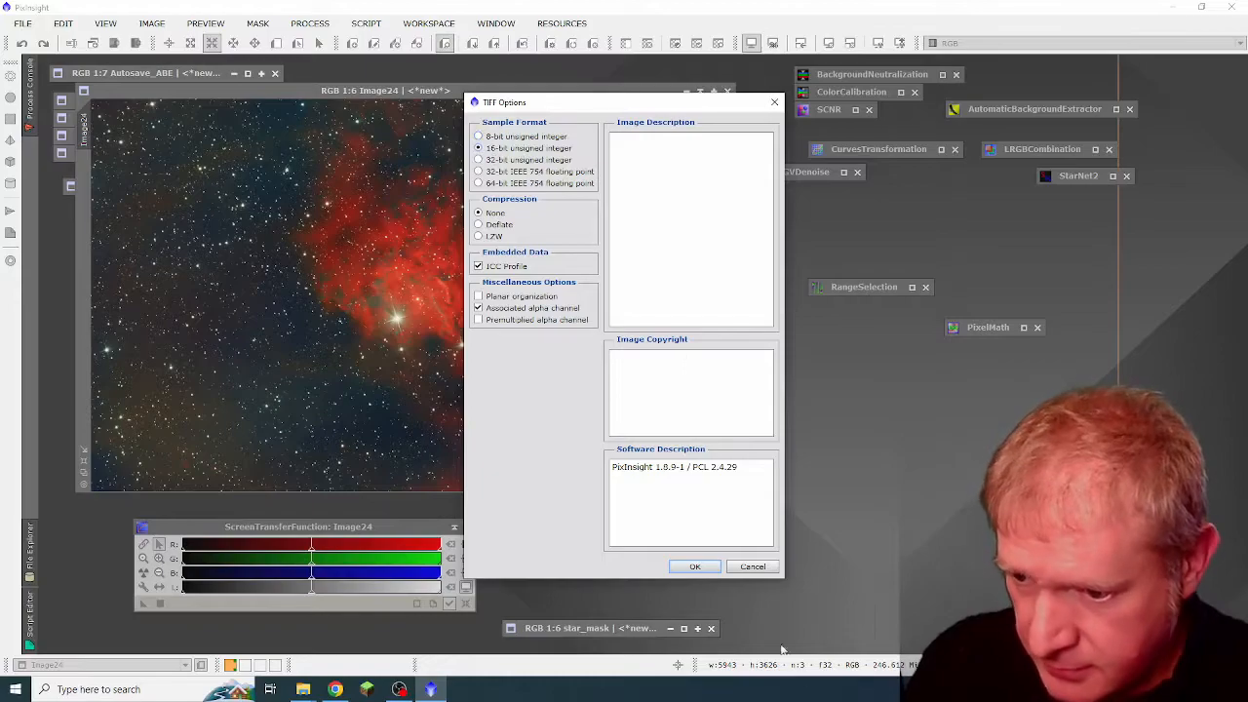
pyautogui.click(695, 567)
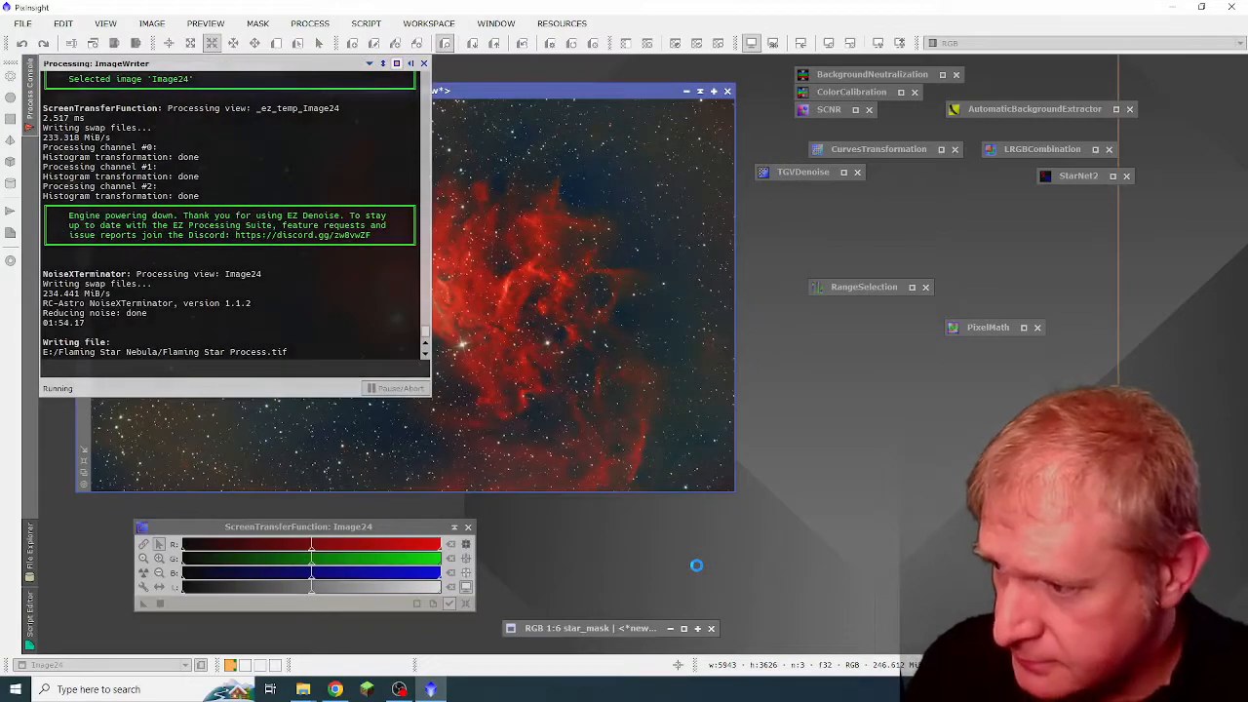
# - Find the Flaming Star Process TIFF in File Explorer, view it maximized in the photo viewer, and close the viewer
pyautogui.moveTo(1247, 78); pyautogui.dragTo(710, 110)
pyautogui.moveTo(1026, 207); pyautogui.dragTo(1040, 472)
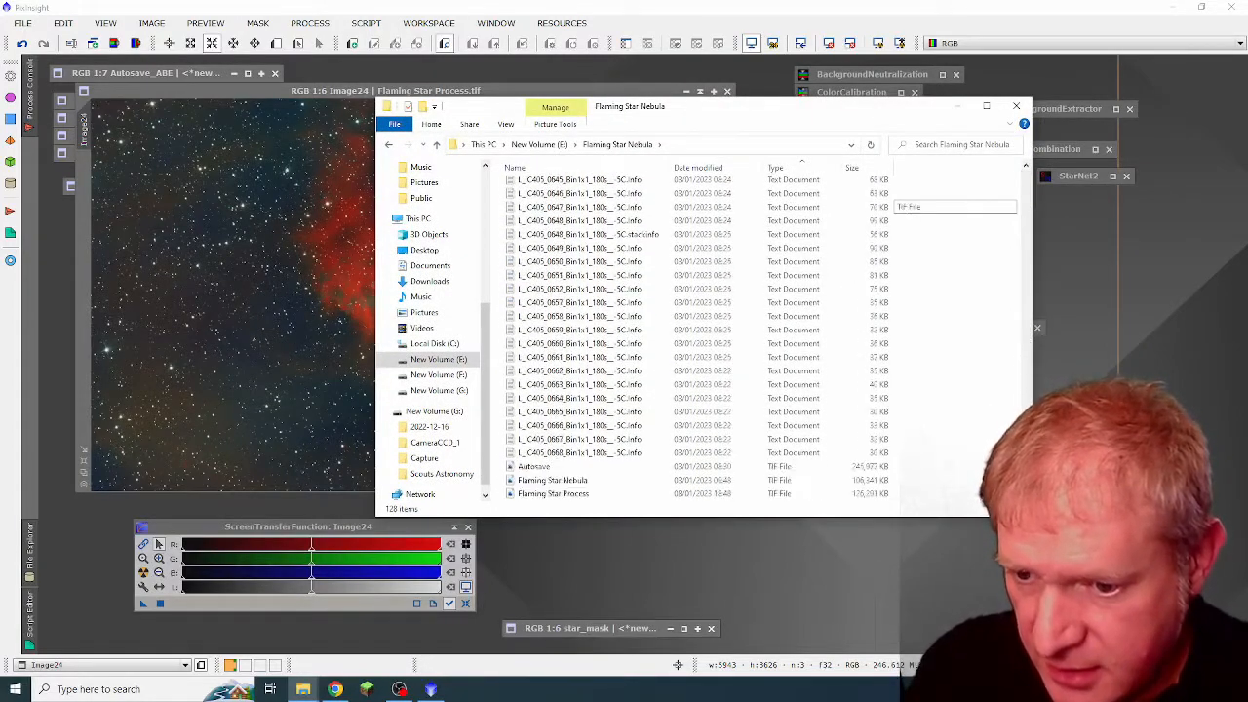
pyautogui.doubleClick(528, 495)
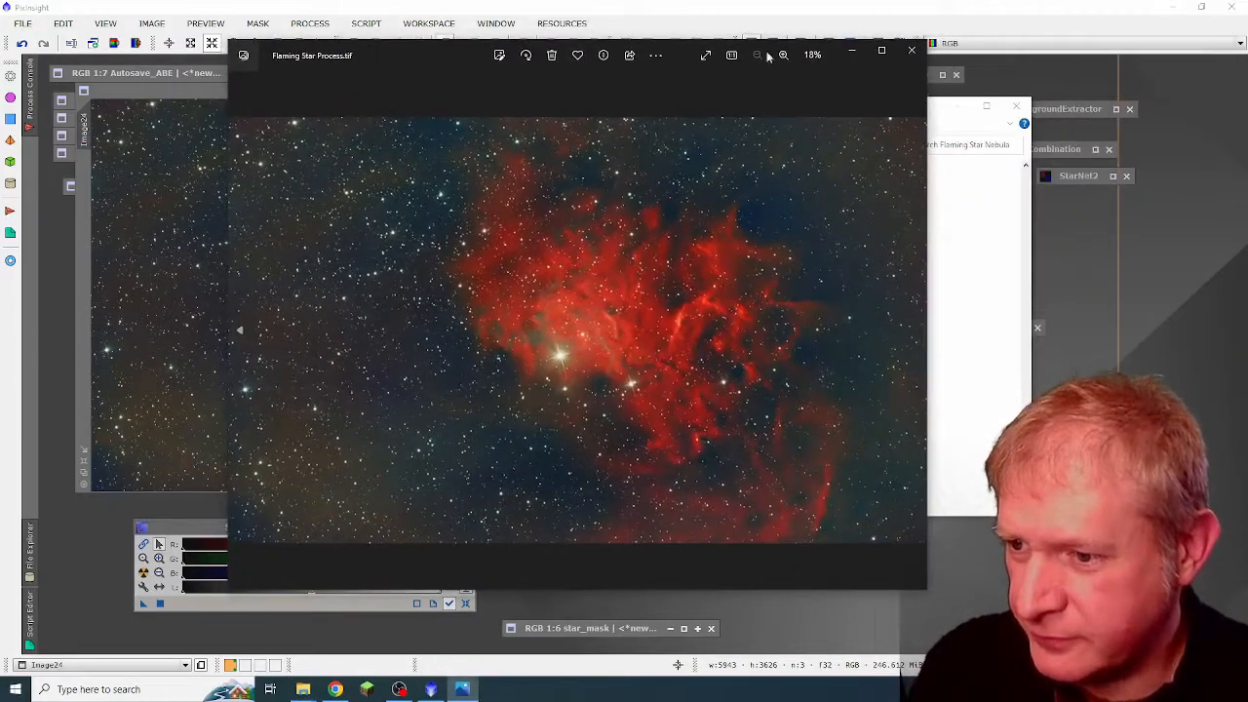
pyautogui.click(881, 50)
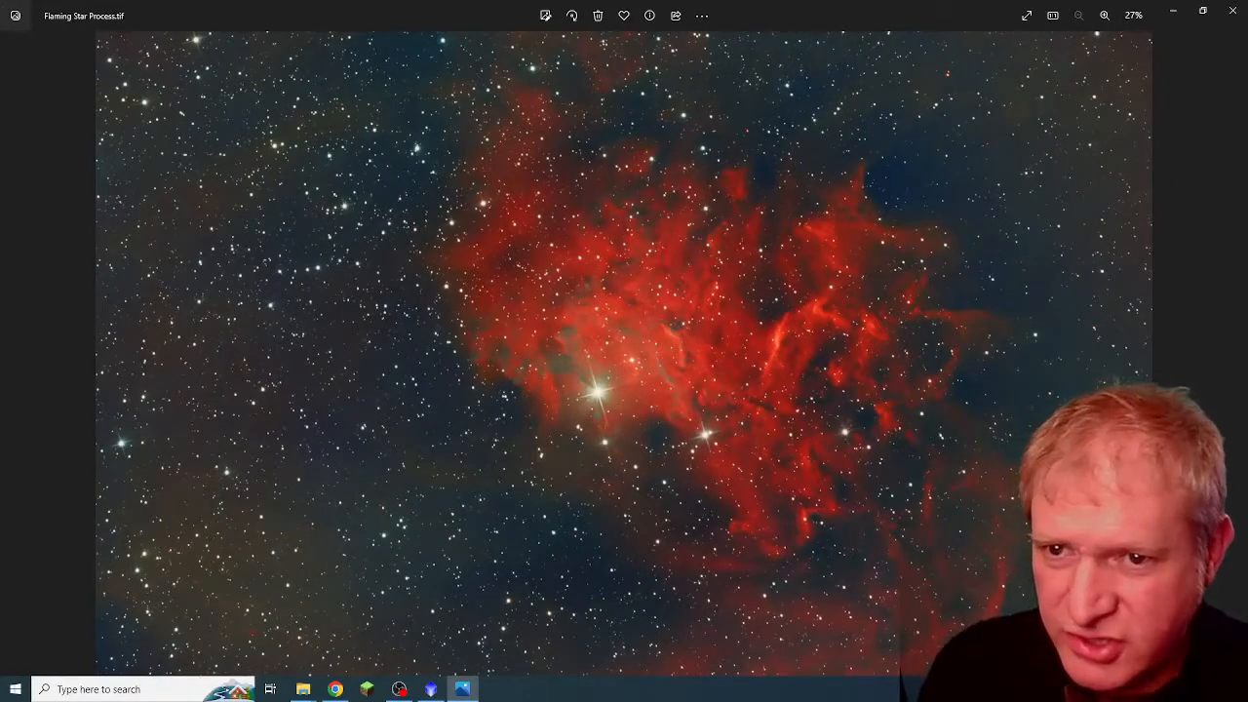
pyautogui.click(1232, 15)
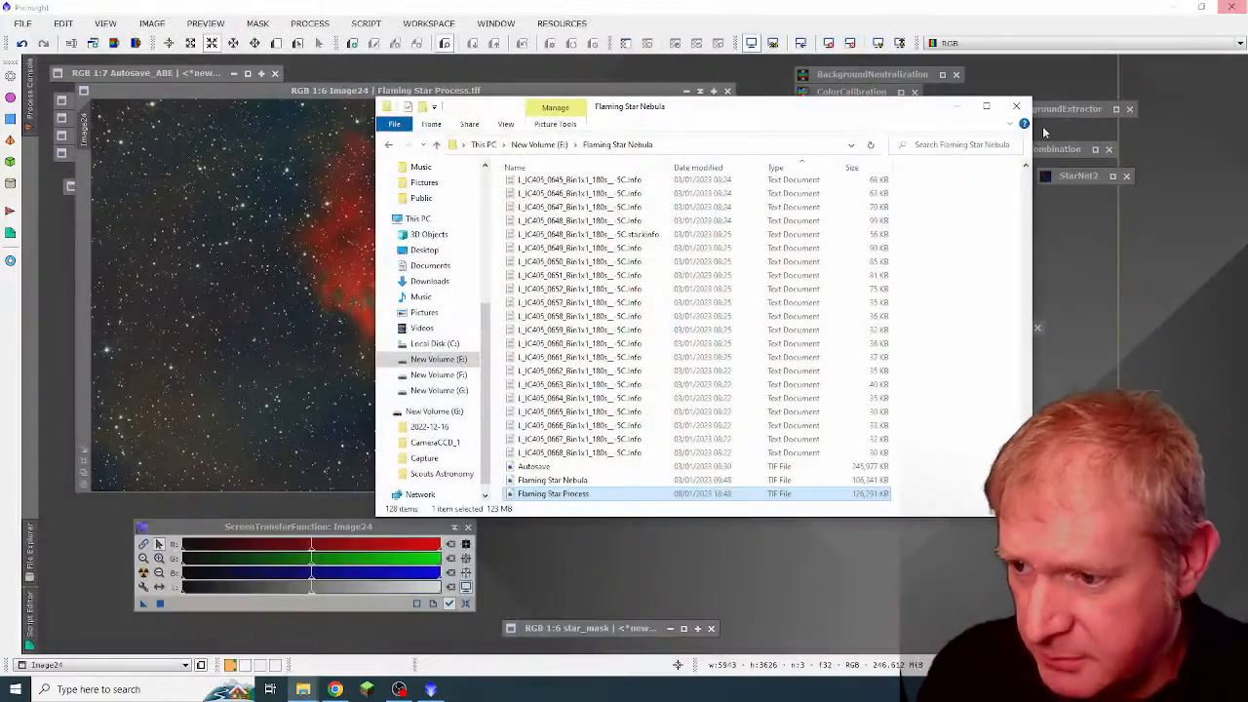
# - Open the Flaming Star Process TIFF in GIMP from File Explorer
pyautogui.rightClick(520, 493)
pyautogui.moveTo(673, 351)
pyautogui.click(722, 366)
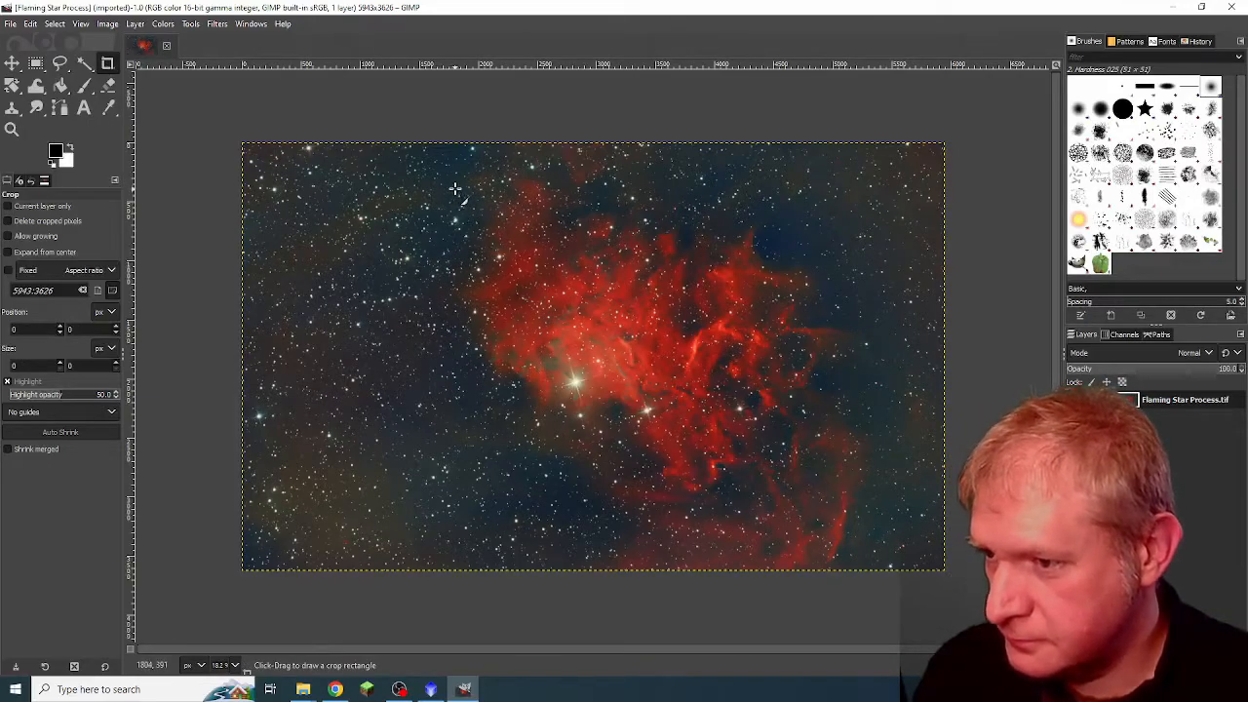
# - Crop the image to an area of about 3498 × 2954 px around the nebula, starting at about 1568, 369
pyautogui.moveTo(455, 199); pyautogui.dragTo(869, 547)
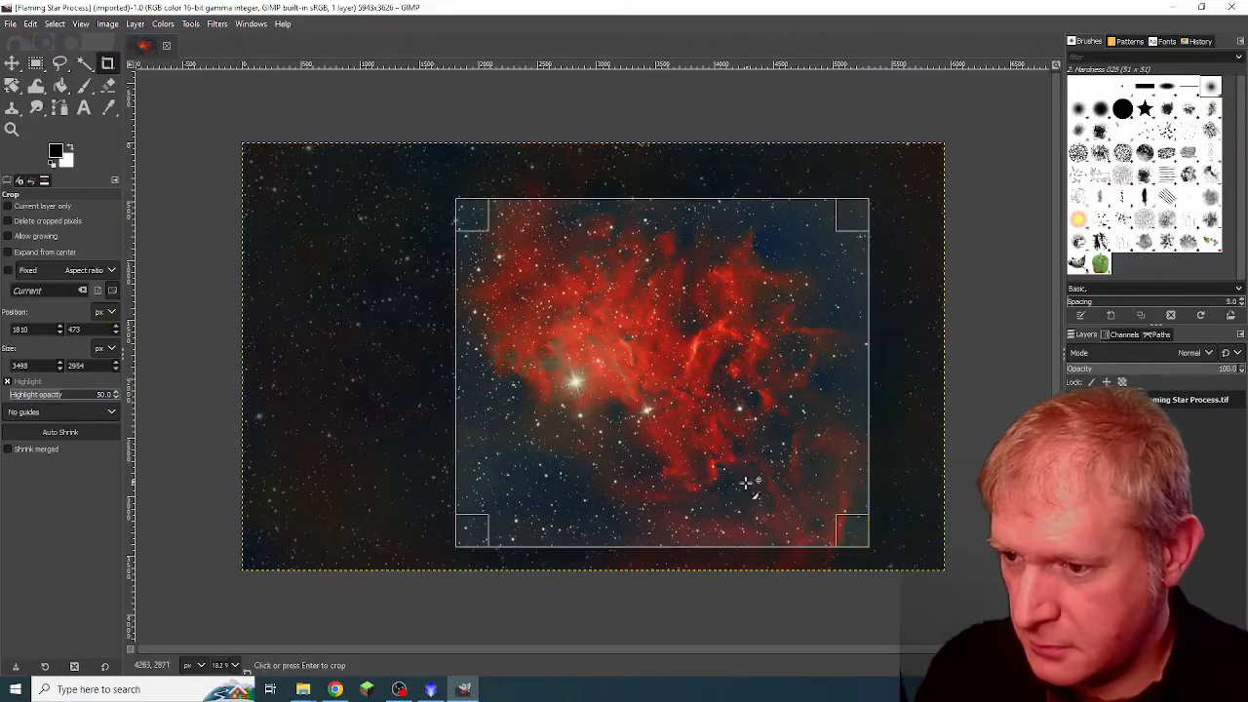
pyautogui.moveTo(682, 454); pyautogui.dragTo(655, 439)
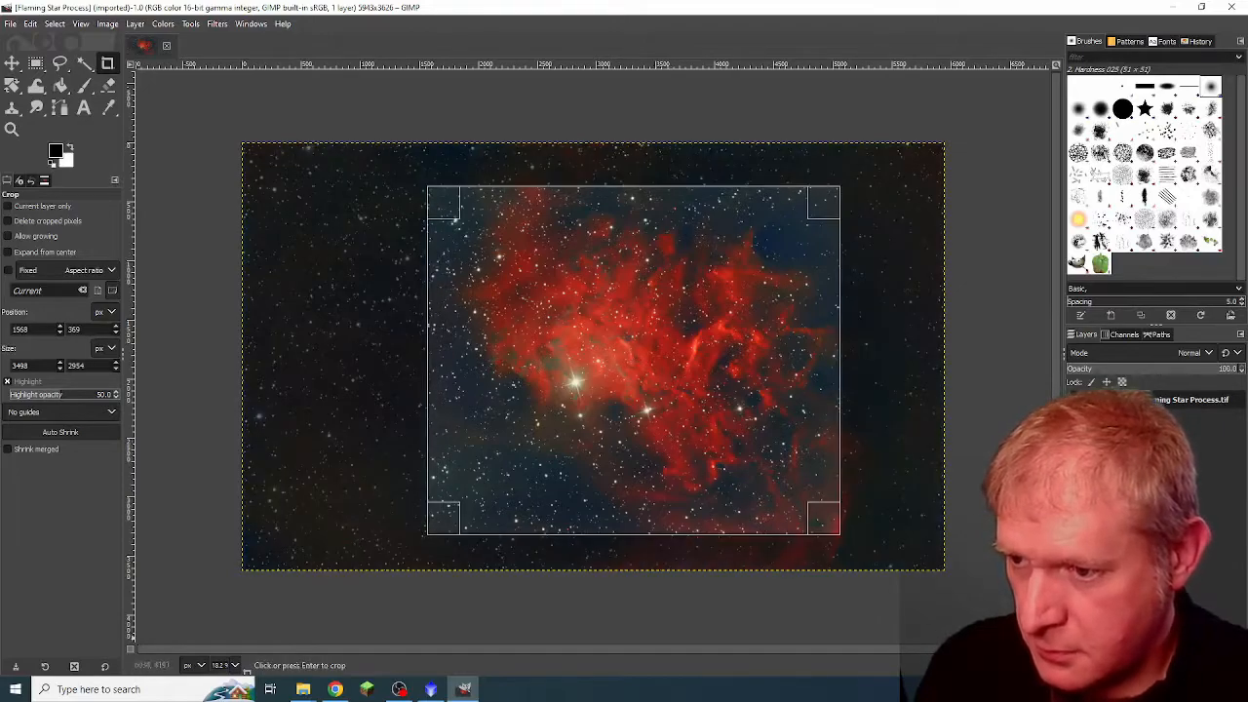
pyautogui.press('Return')
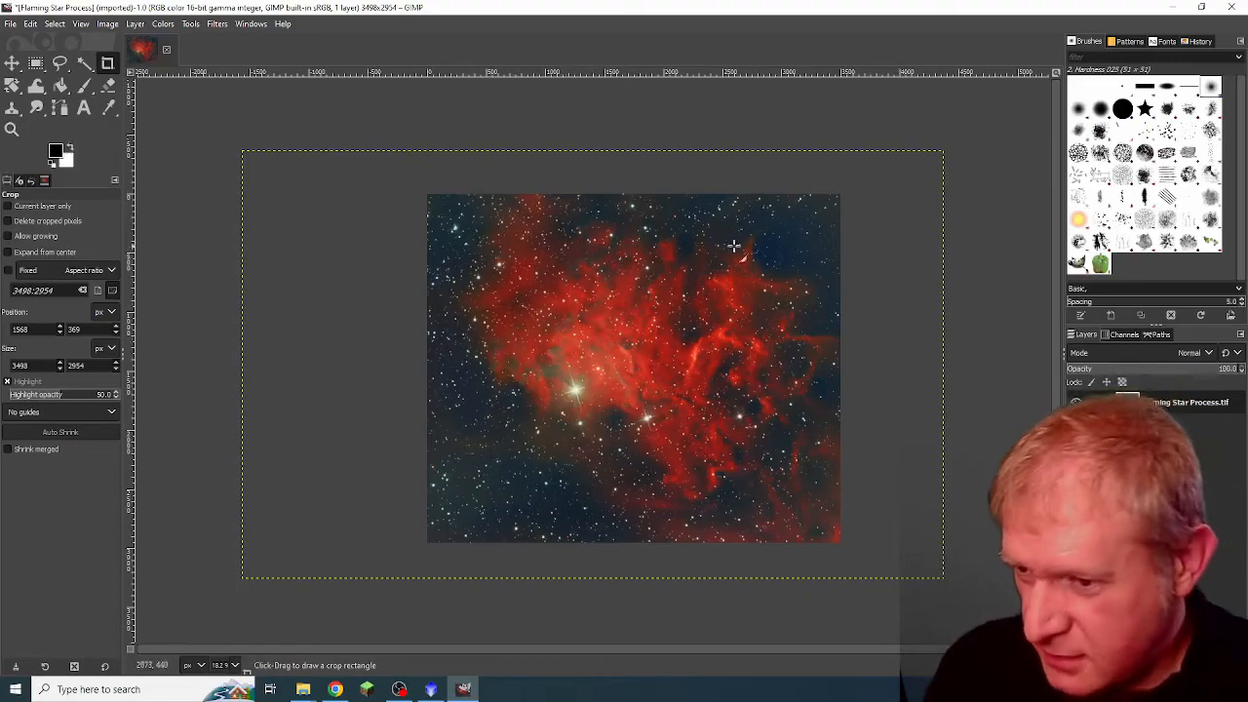
# - Export the cropped image as "Flaming Star Process cropped.tif" in the Flaming Star Nebula folder
pyautogui.click(11, 26)
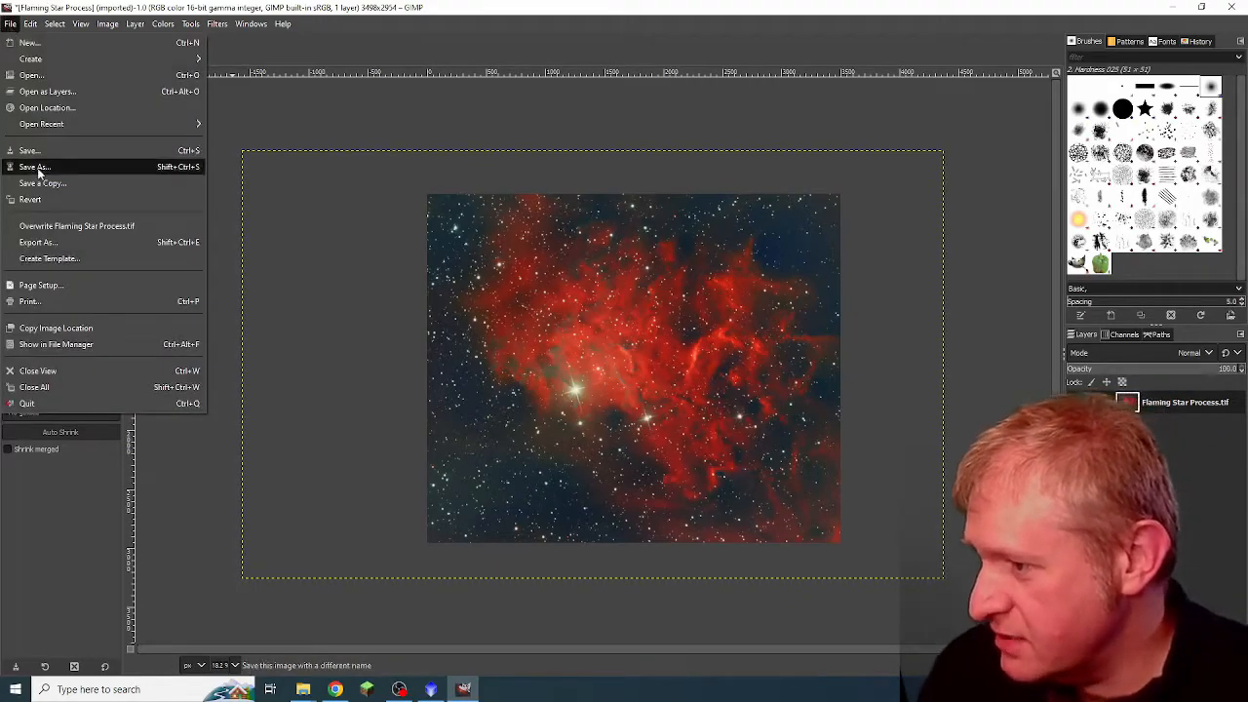
pyautogui.click(37, 242)
pyautogui.press('Right')
pyautogui.write('cropped')
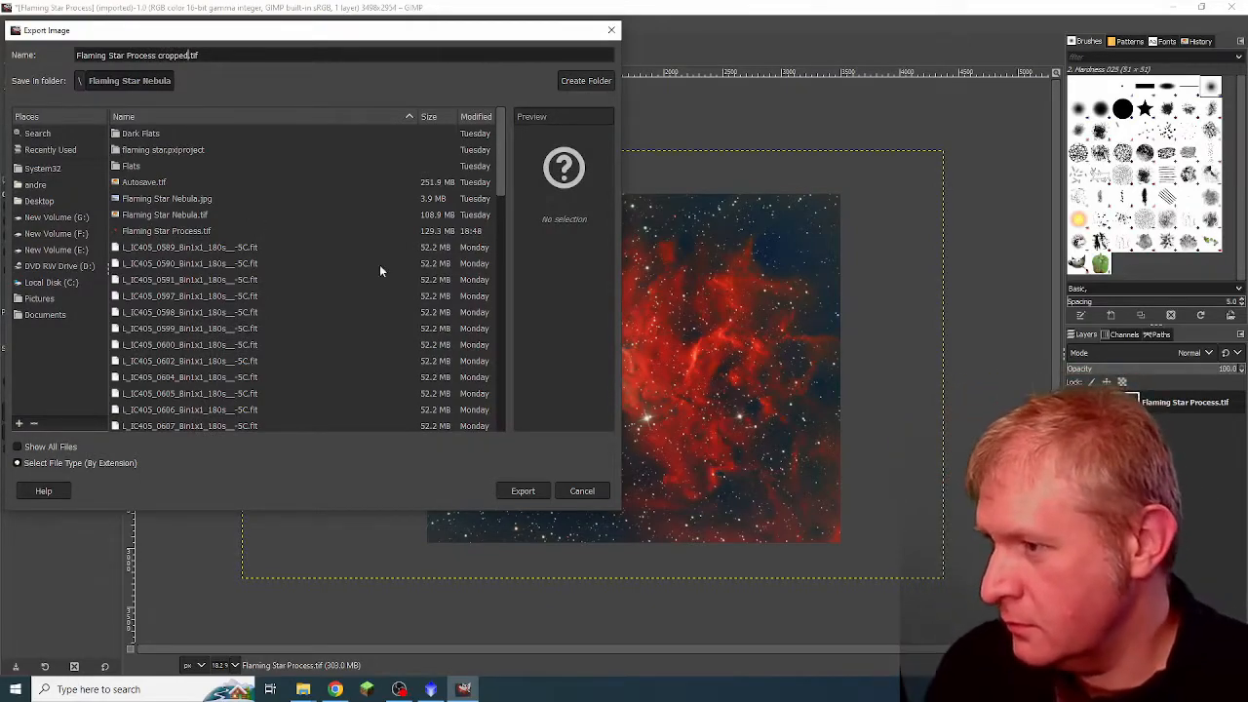
pyautogui.click(523, 491)
pyautogui.click(630, 498)
# - Export the cropped image again as a JPEG named "Flaming Star Process cropped.jpg"
pyautogui.click(10, 25)
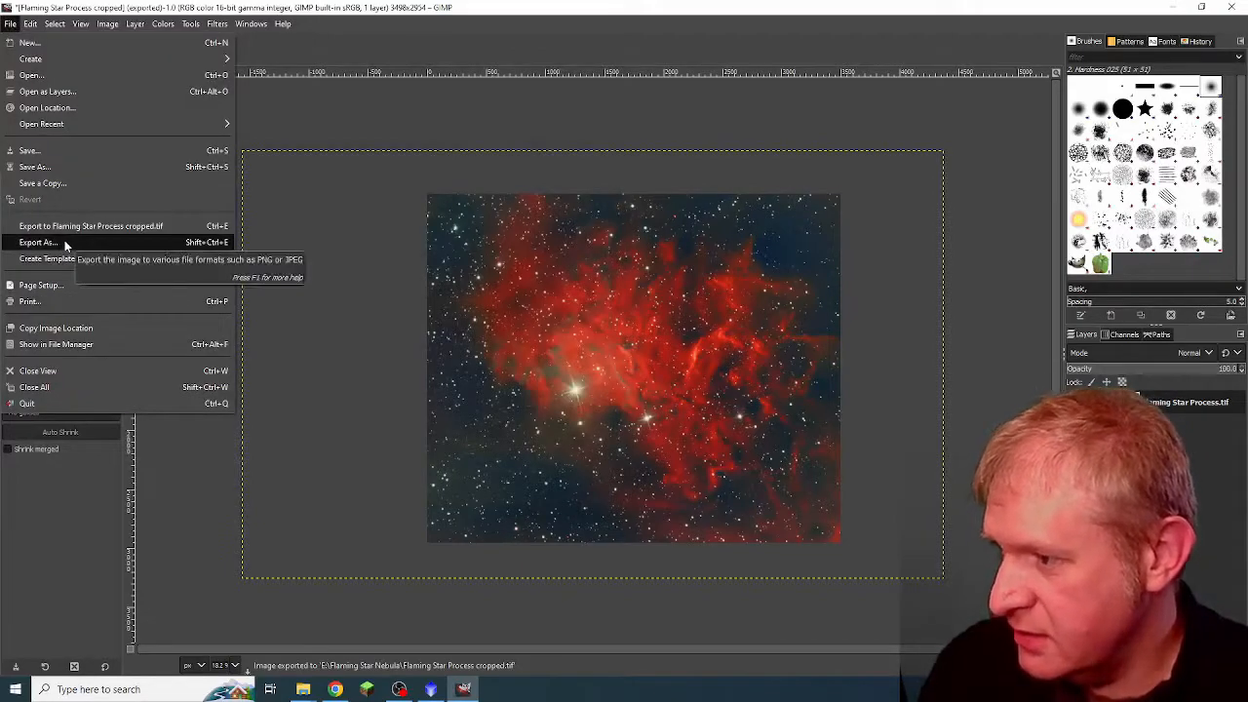
pyautogui.click(39, 242)
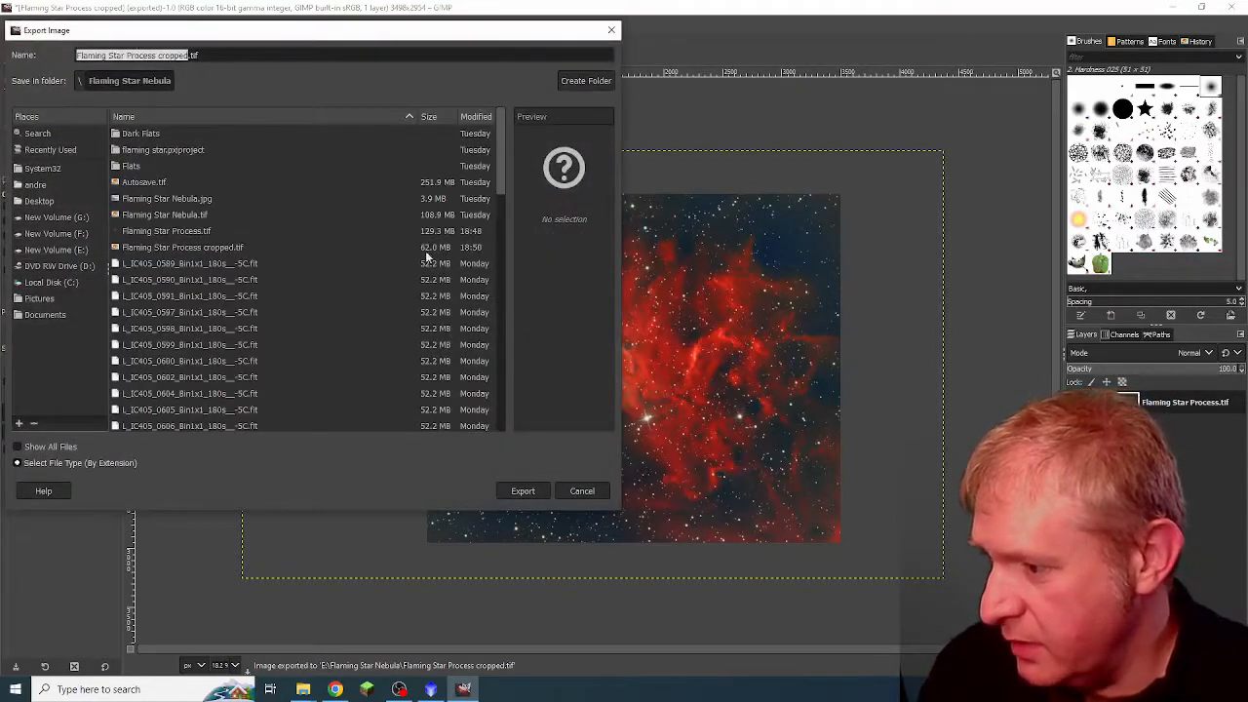
pyautogui.click(222, 55)
pyautogui.press('BackSpace')
pyautogui.press('BackSpace')
pyautogui.press('BackSpace')
pyautogui.write('jpg')
pyautogui.click(522, 491)
pyautogui.click(632, 507)
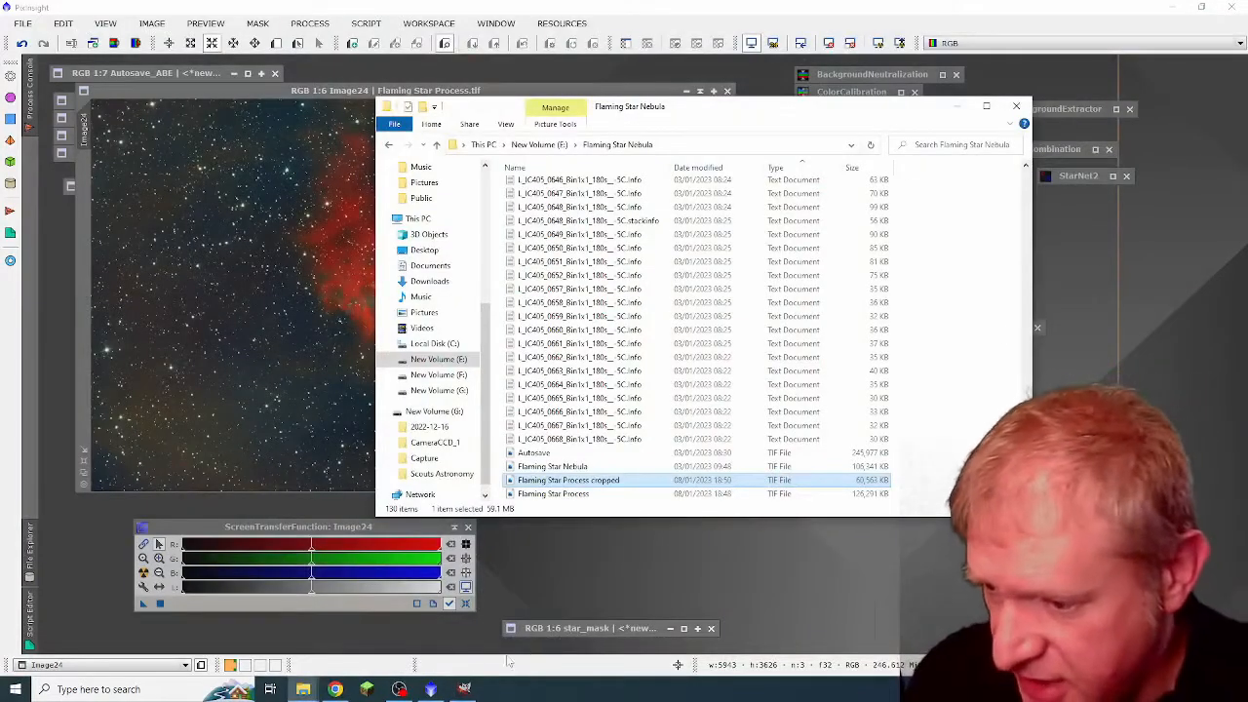
# - Open the Flaming Star Process cropped TIFF from File Explorer in the photo viewer
pyautogui.doubleClick(556, 480)
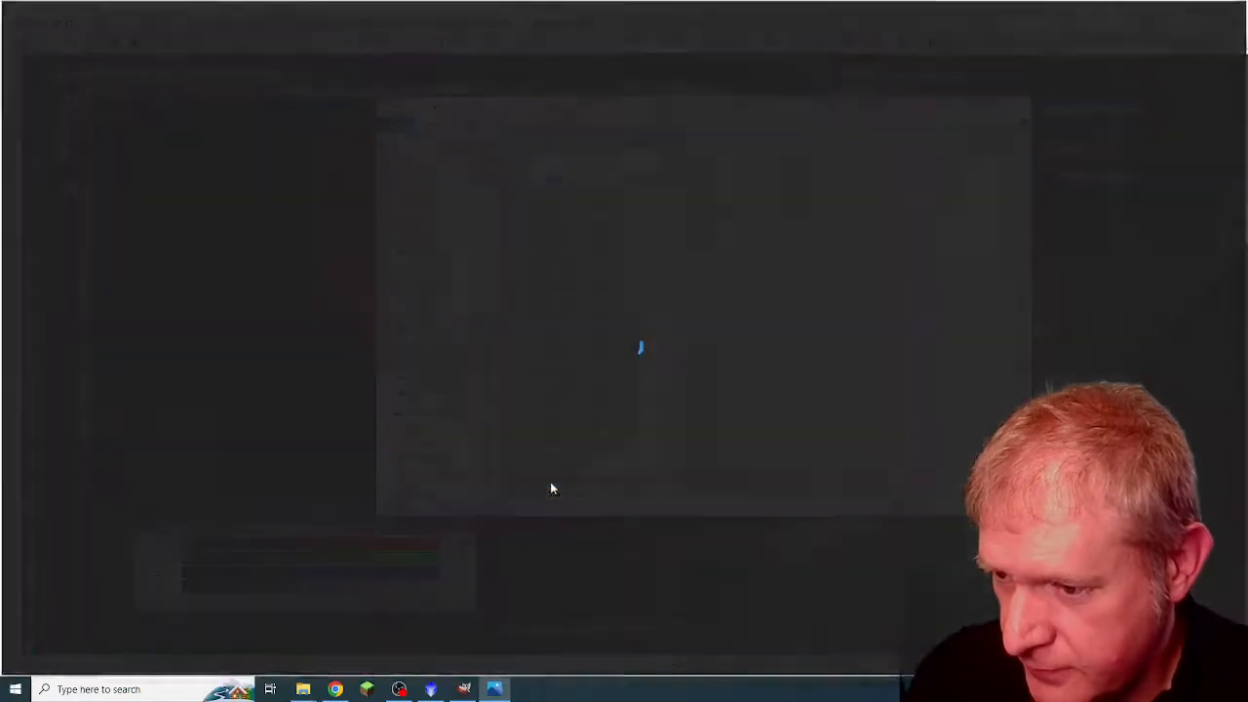